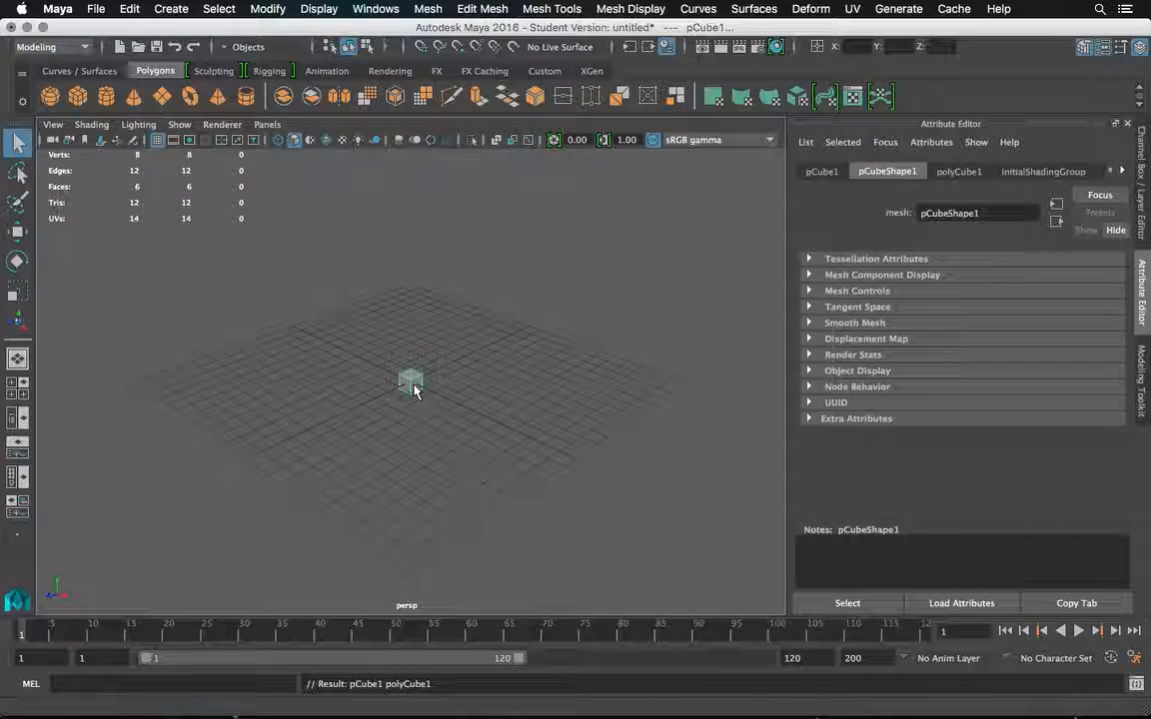
Move the cube straight up along the Y axis to a translation of about 1.145.
{"action": "key", "text": "f"}
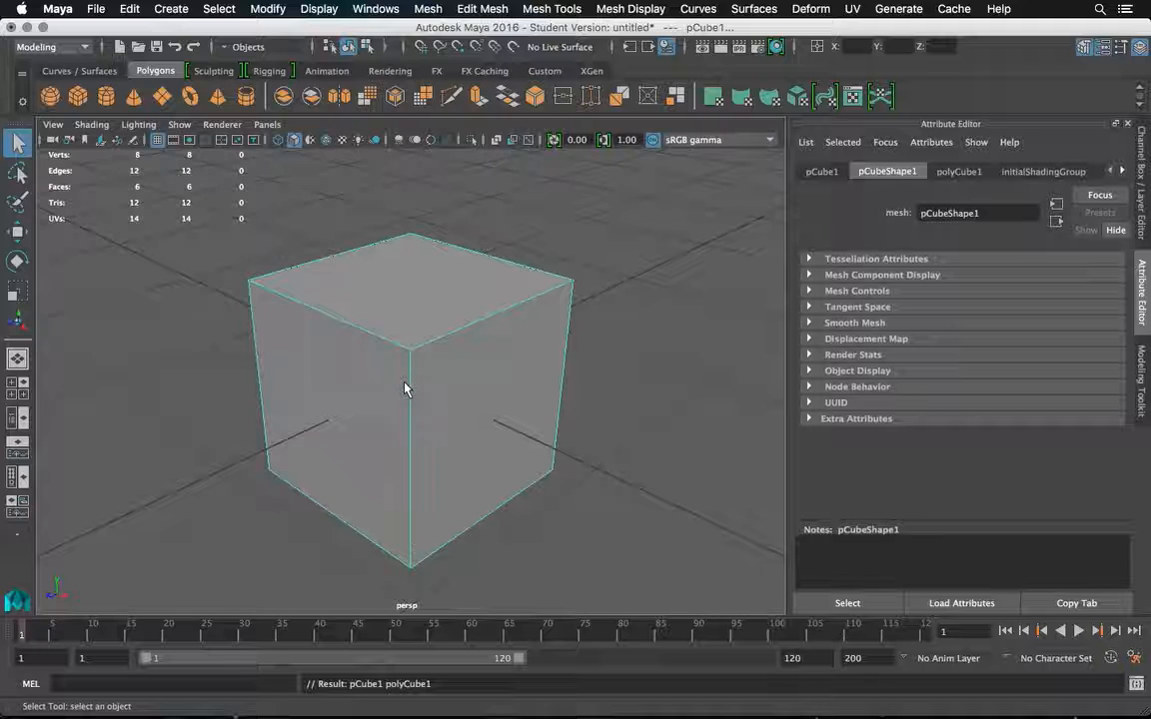
{"action": "left_click", "coordinate": [22, 238]}
{"action": "left_click_drag", "start_coordinate": [409, 344], "coordinate": [428, 79]}
{"action": "left_click", "coordinate": [821, 171]}
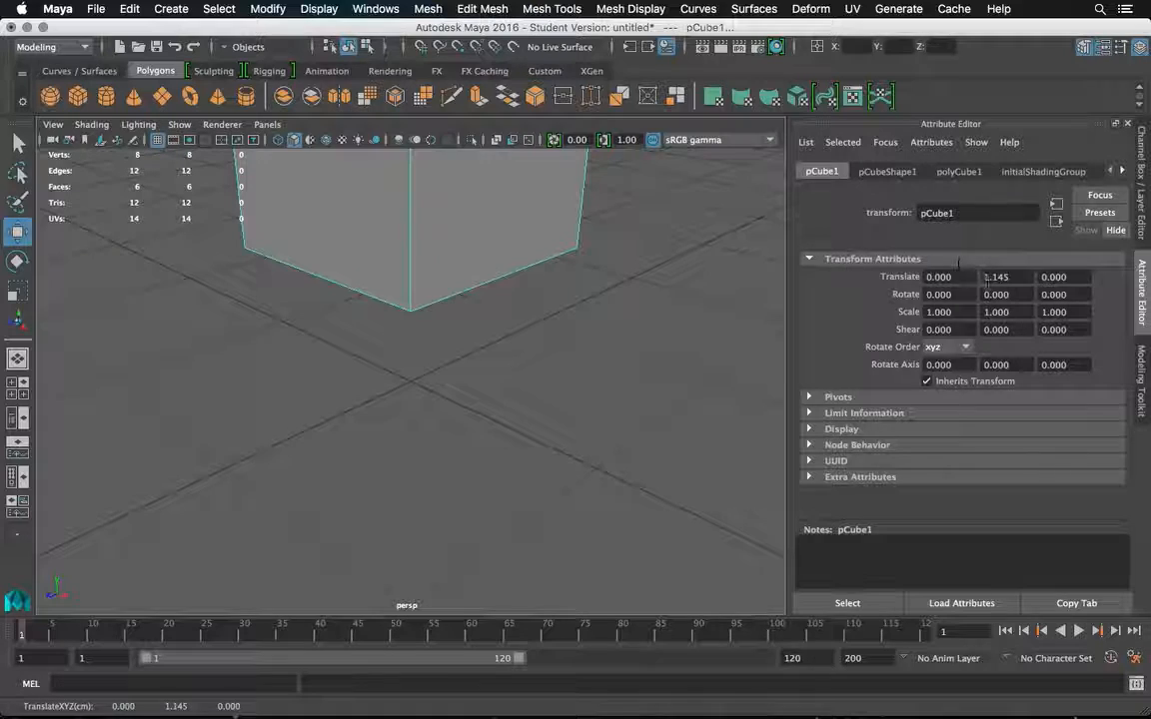
Set the cube's width, height and depth to 3.
{"action": "left_click", "coordinate": [959, 172]}
{"action": "left_click", "coordinate": [961, 277]}
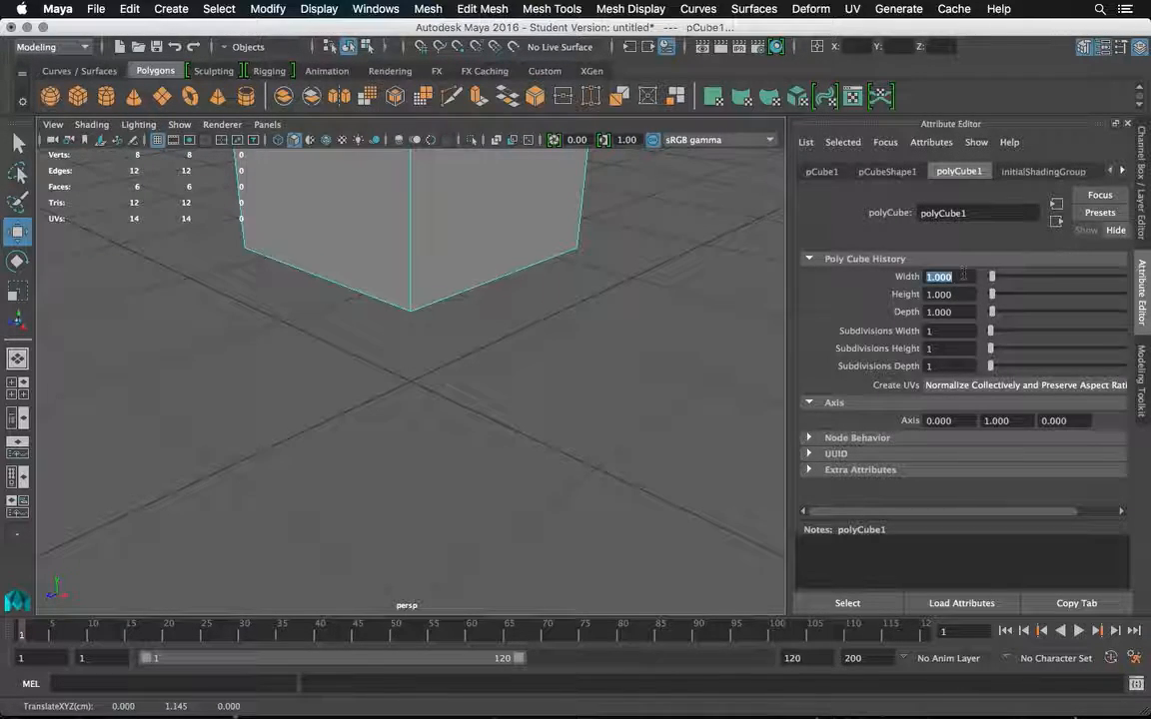
{"action": "type", "text": "3"}
{"action": "key", "text": "Tab"}
{"action": "type", "text": "3"}
{"action": "key", "text": "Tab"}
{"action": "type", "text": "3"}
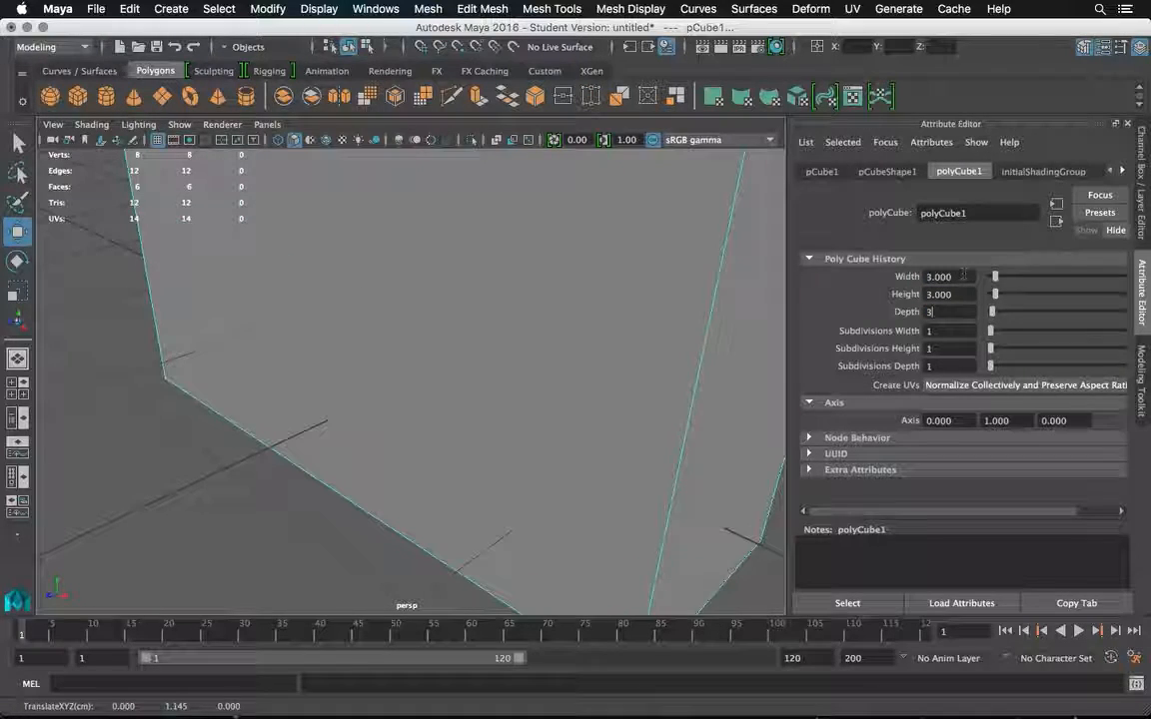
{"action": "key", "text": "Tab"}
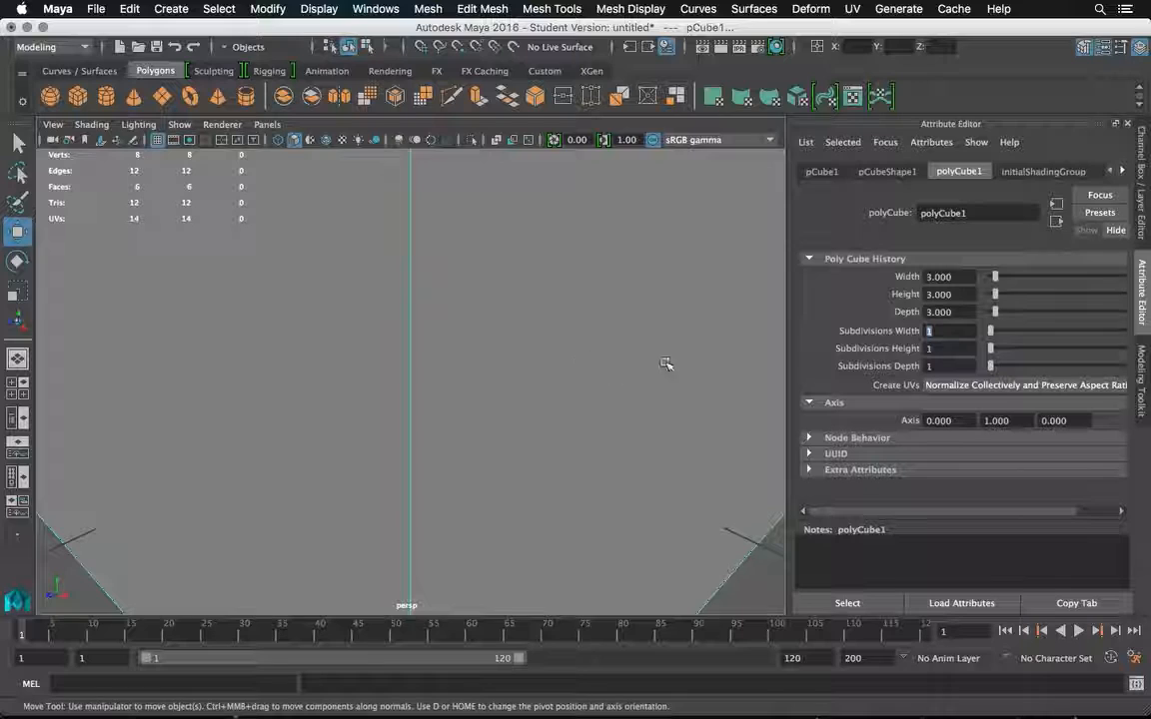
Raise the enlarged cube along the Y axis to a translation of about 1.92.
{"action": "left_click", "coordinate": [729, 517]}
{"action": "key", "text": "f"}
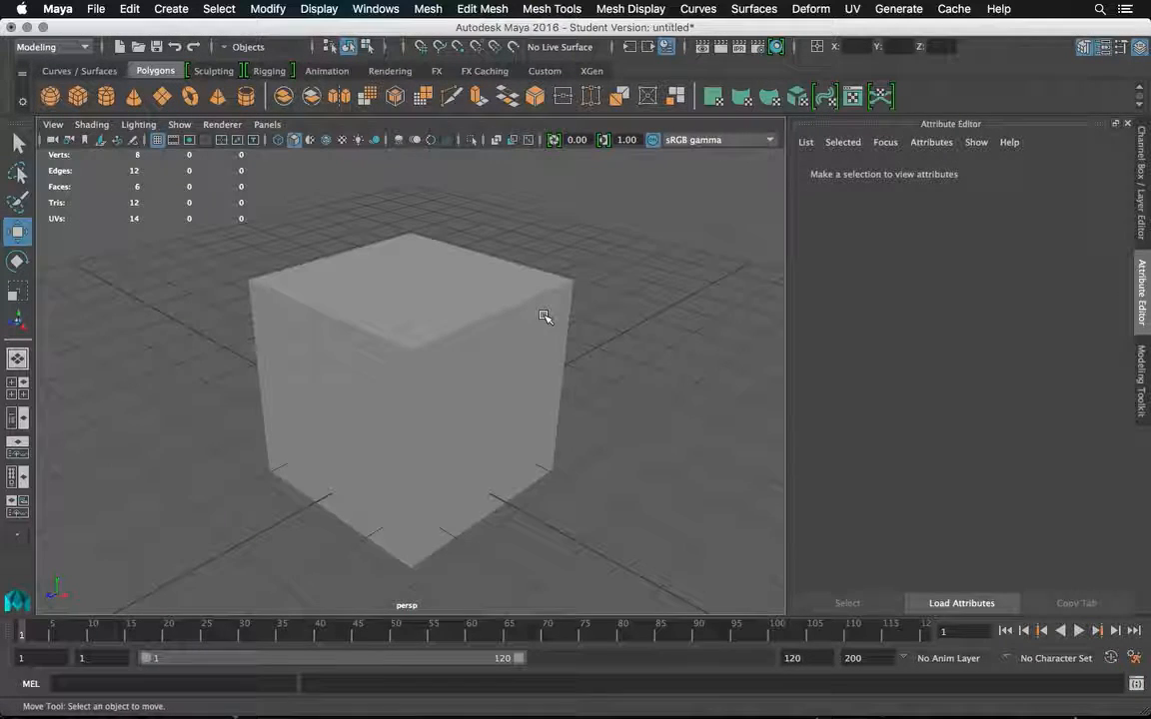
{"action": "left_click", "coordinate": [469, 320]}
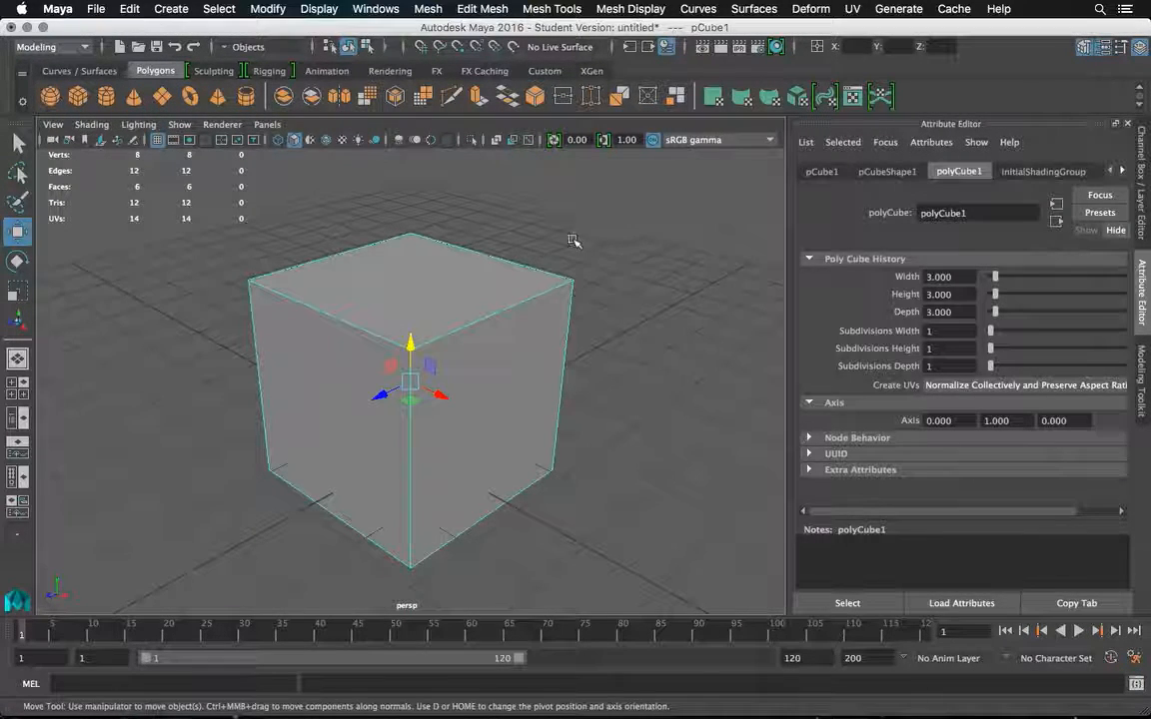
{"action": "mouse_move", "coordinate": [548, 249]}
{"action": "left_mouse_down"}
{"action": "mouse_move", "coordinate": [355, 252]}
{"action": "mouse_move", "coordinate": [539, 237]}
{"action": "left_mouse_up"}
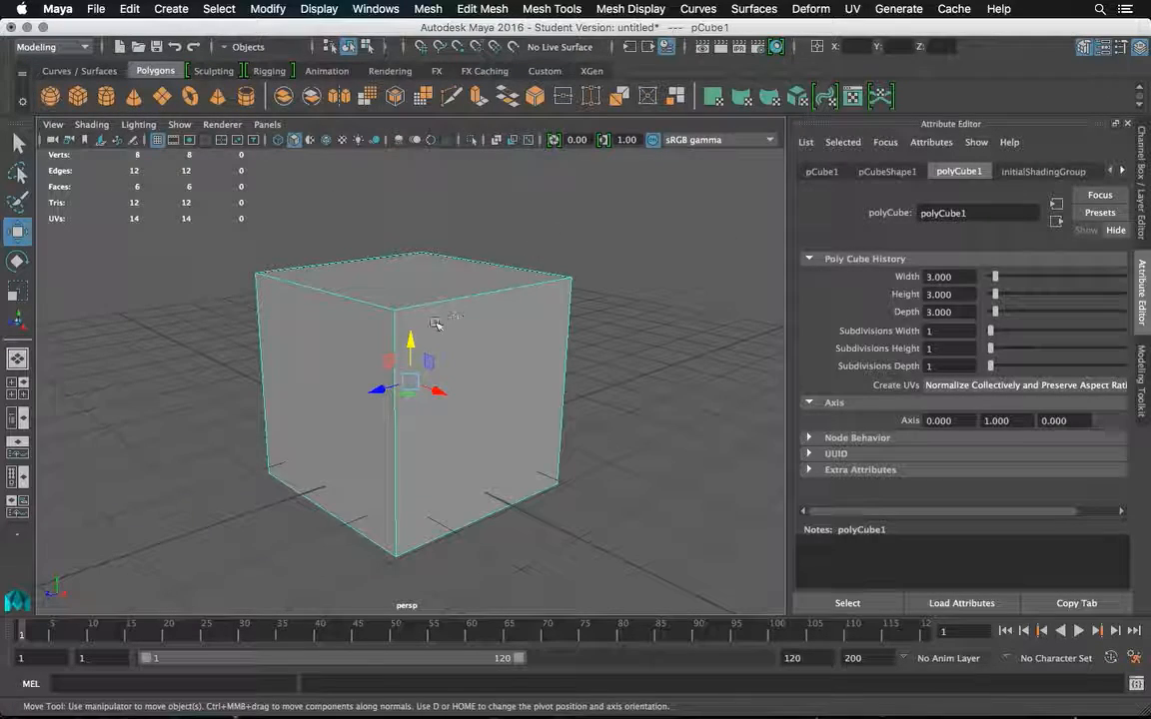
{"action": "left_click_drag", "start_coordinate": [411, 340], "coordinate": [405, 288]}
Duplicate the cube and move the copy along the Z axis to about -3.87.
{"action": "left_click_drag", "start_coordinate": [526, 278], "coordinate": [517, 296]}
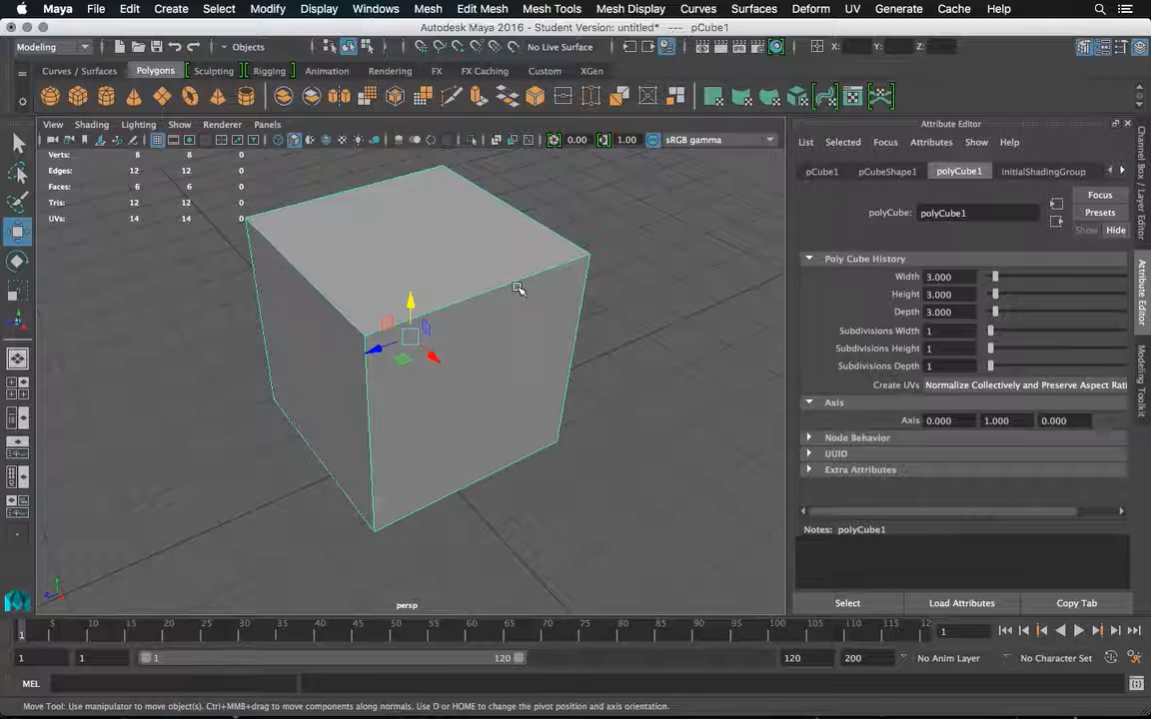
{"action": "key", "text": "ctrl+d"}
{"action": "left_click_drag", "start_coordinate": [405, 337], "coordinate": [562, 268]}
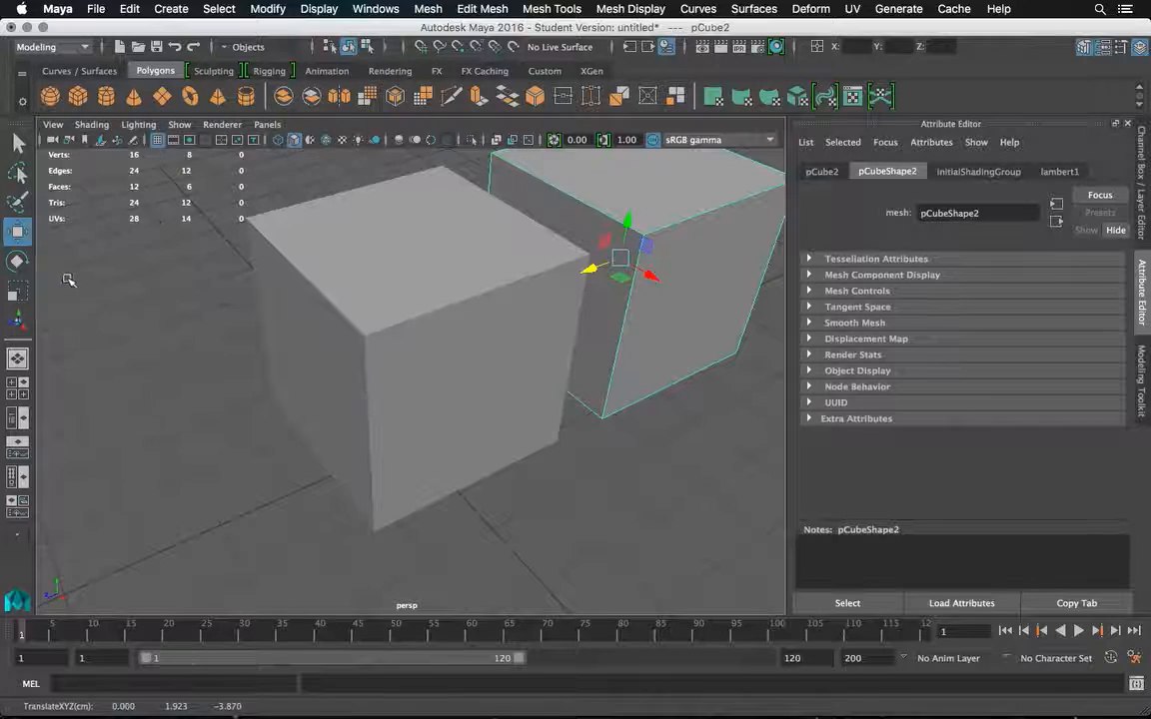
Rotate the duplicate cube freely about several axes so that it sits tilted beside the original.
{"action": "left_click", "coordinate": [17, 258]}
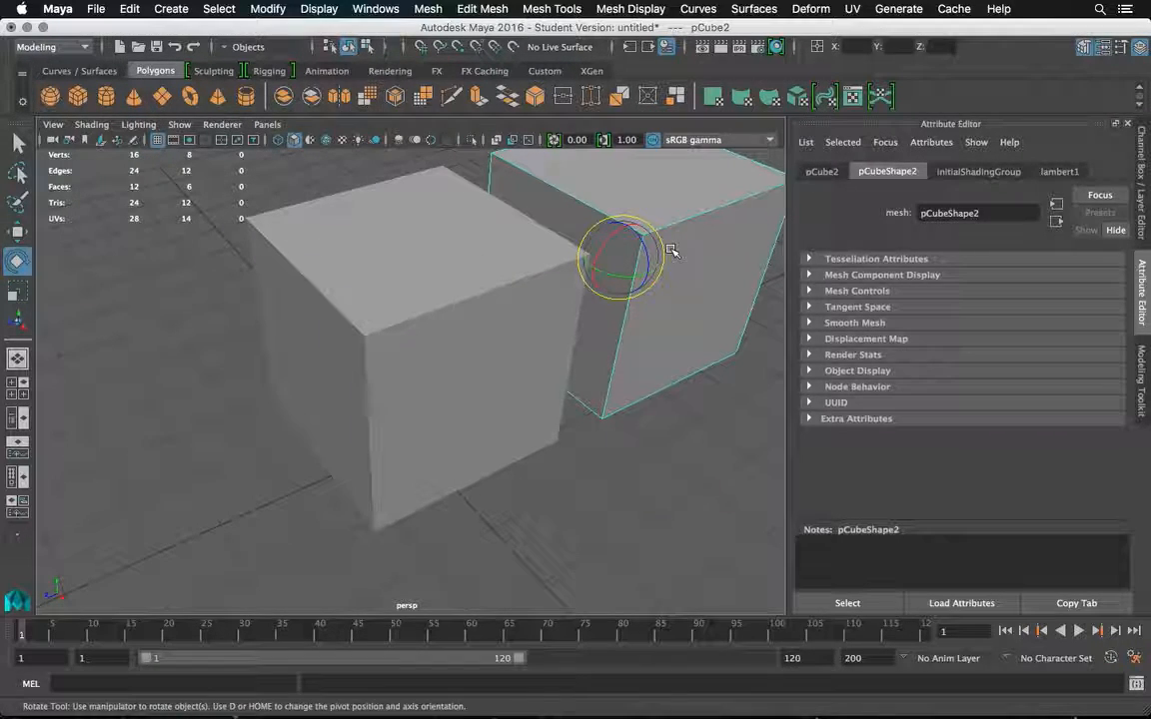
{"action": "left_click_drag", "start_coordinate": [616, 249], "coordinate": [610, 191]}
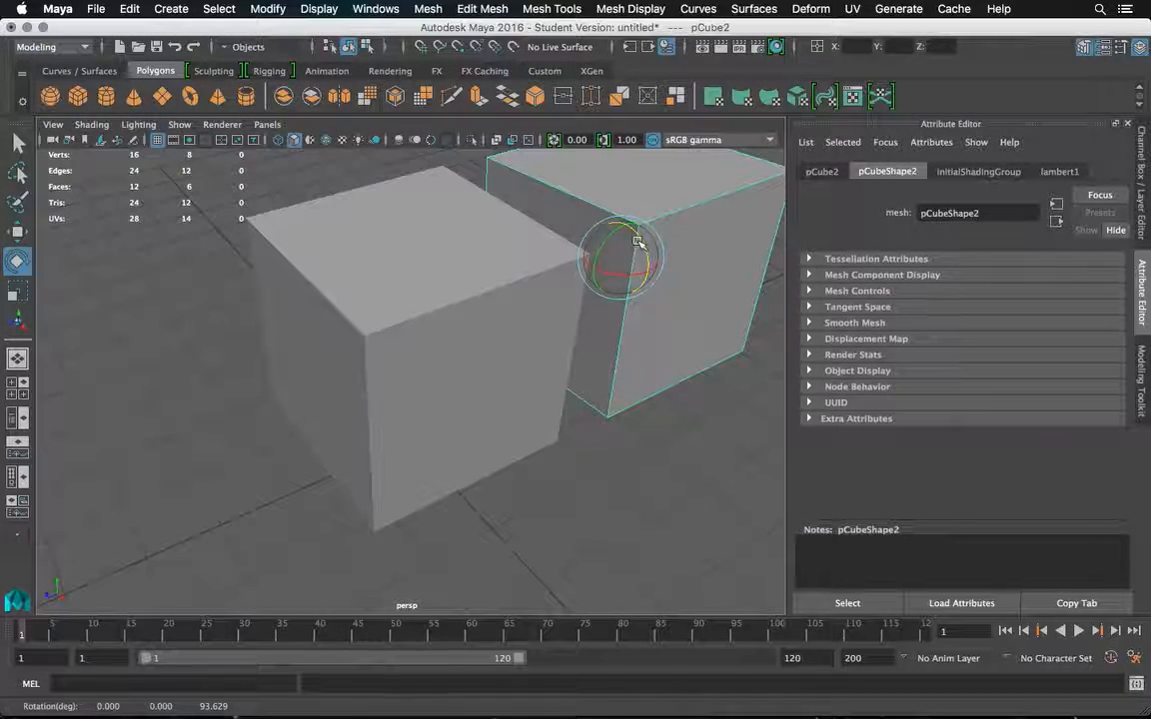
{"action": "left_click_drag", "start_coordinate": [644, 249], "coordinate": [215, 211]}
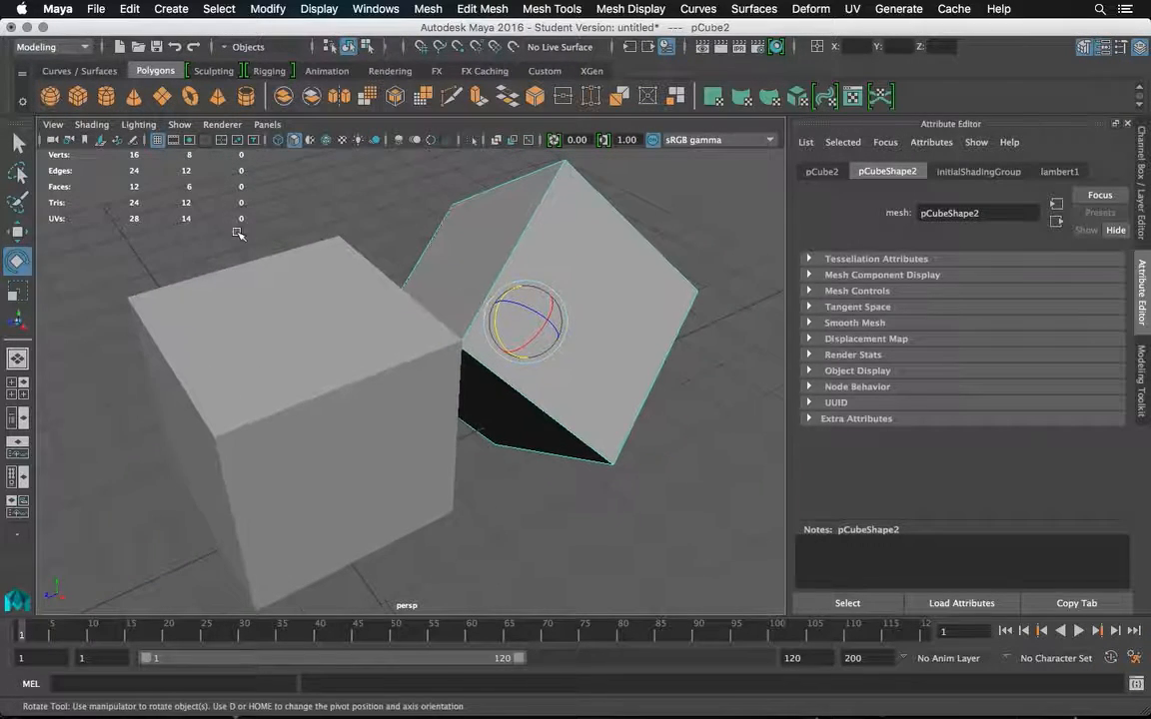
Raise the tilted duplicate cube higher above the grid and deselect it.
{"action": "left_click", "coordinate": [17, 231]}
{"action": "left_click_drag", "start_coordinate": [532, 285], "coordinate": [528, 180]}
{"action": "mouse_move", "coordinate": [649, 229]}
{"action": "left_mouse_down"}
{"action": "mouse_move", "coordinate": [634, 215]}
{"action": "mouse_move", "coordinate": [557, 247]}
{"action": "mouse_move", "coordinate": [513, 249]}
{"action": "mouse_move", "coordinate": [660, 218]}
{"action": "left_mouse_up"}
{"action": "scroll", "coordinate": [636, 216], "scroll_direction": "up", "scroll_amount": 3}
{"action": "scroll", "coordinate": [633, 219], "scroll_direction": "down", "scroll_amount": 3}
{"action": "left_click", "coordinate": [689, 208]}
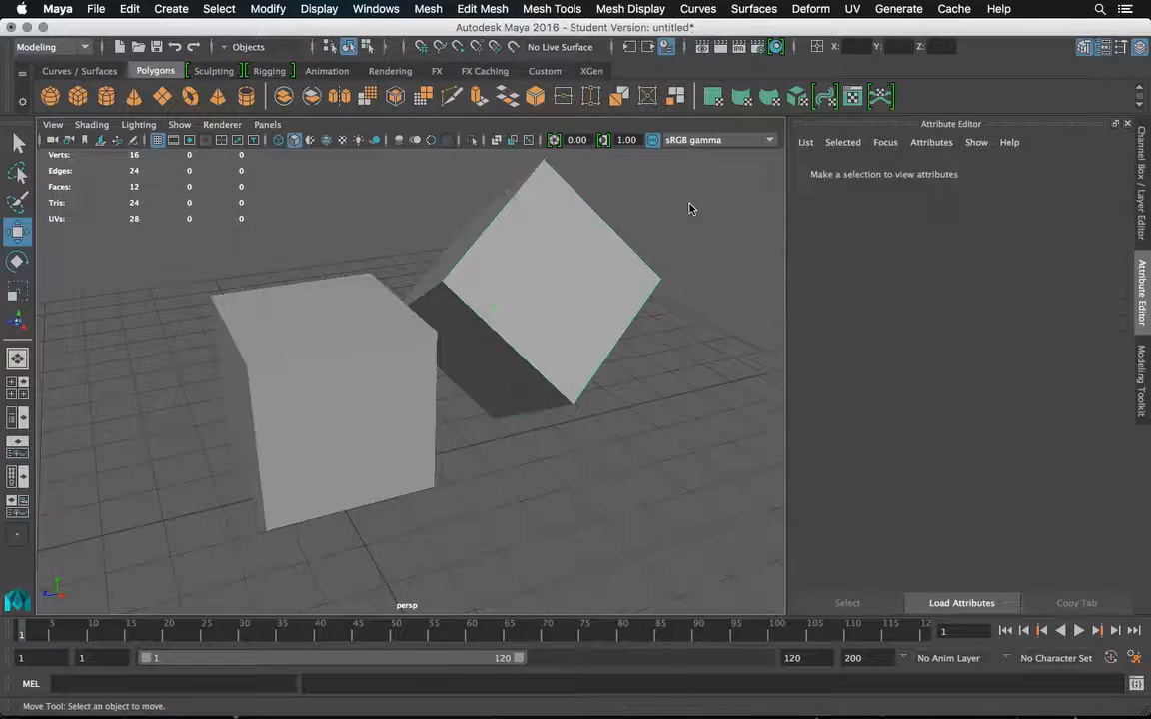
Select the upright original cube and open its complete UV layout in the UV Editor.
{"action": "left_click", "coordinate": [270, 407]}
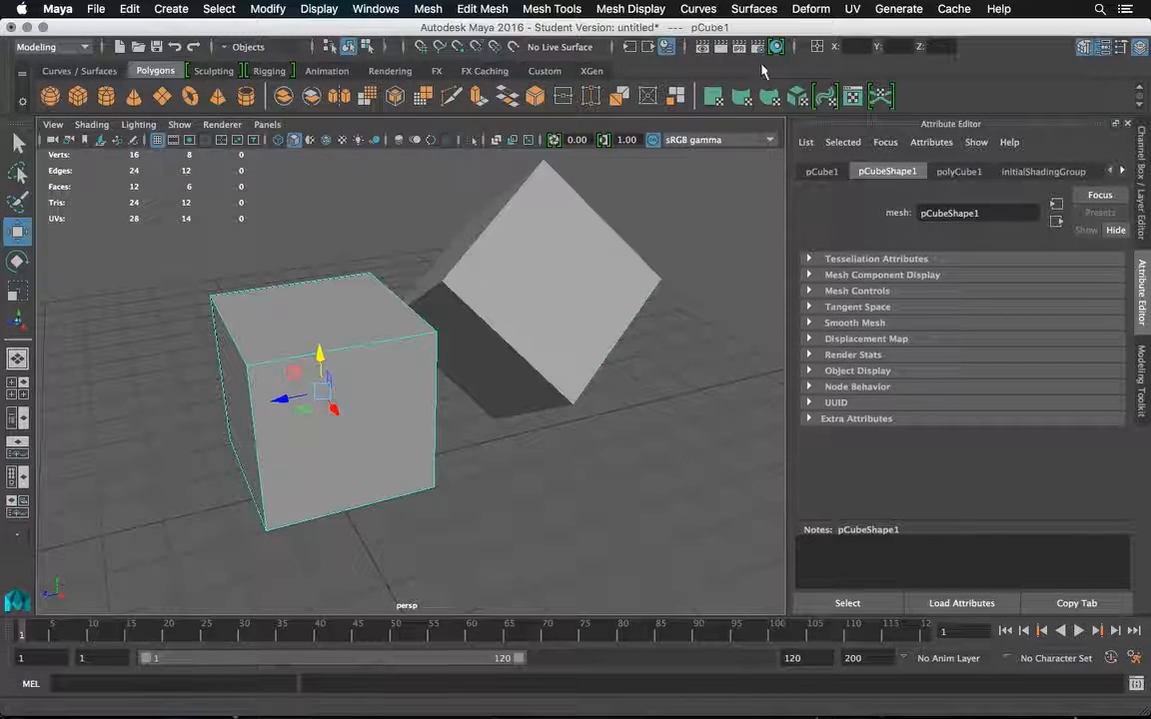
{"action": "left_click", "coordinate": [852, 9]}
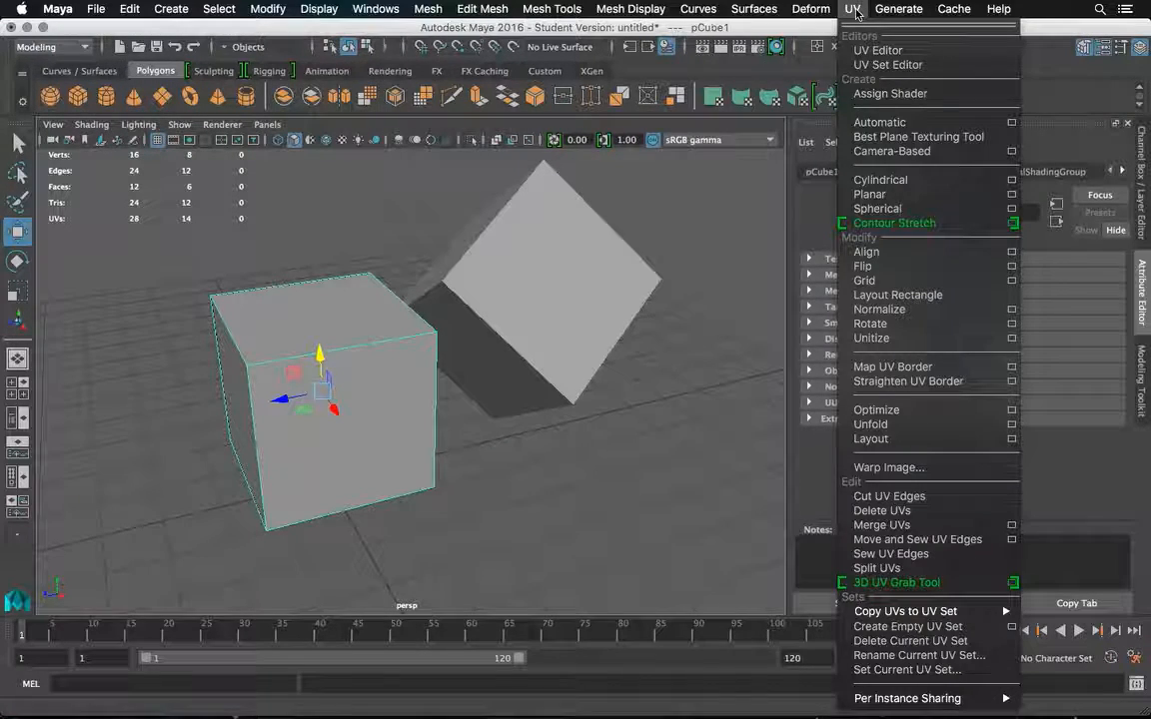
{"action": "left_click", "coordinate": [879, 50]}
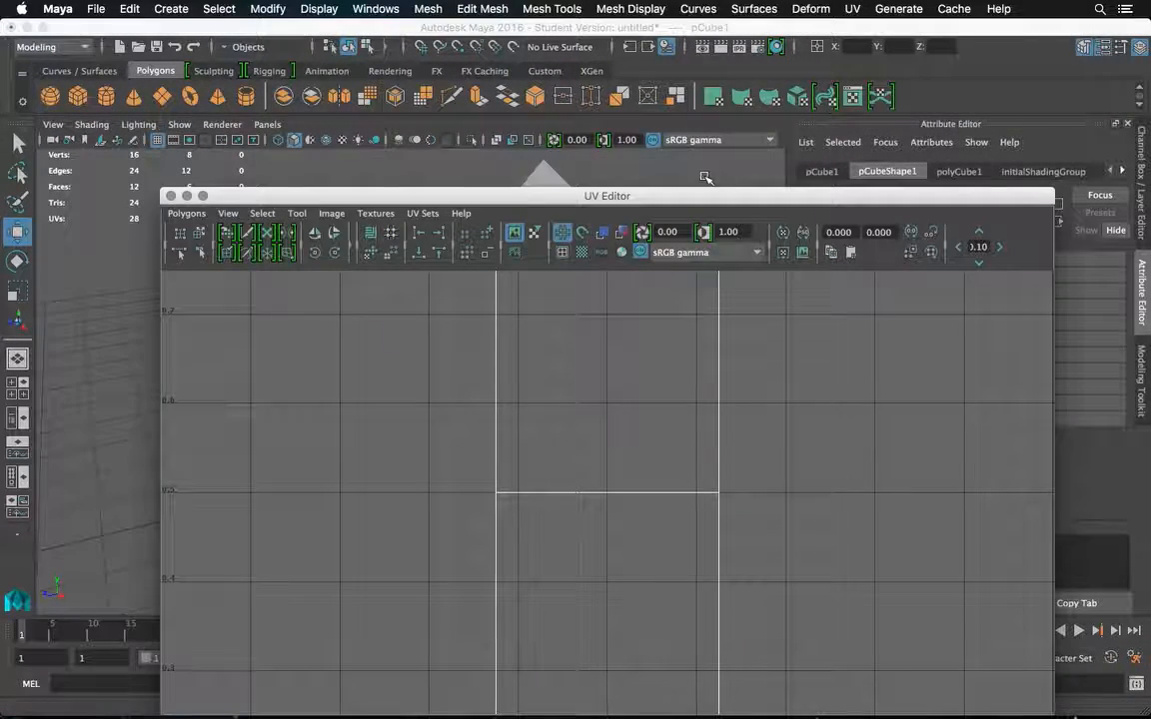
{"action": "left_click_drag", "start_coordinate": [608, 193], "coordinate": [577, 100]}
{"action": "left_click", "coordinate": [170, 103]}
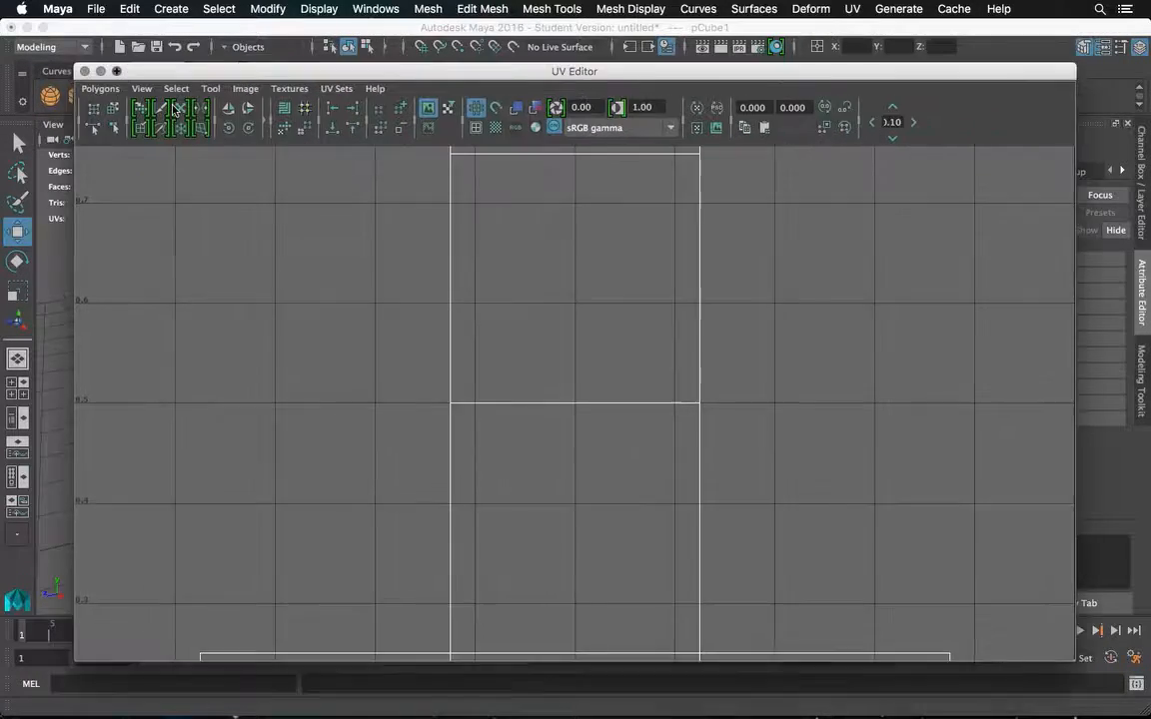
{"action": "scroll", "coordinate": [642, 293], "scroll_direction": "down", "scroll_amount": 10}
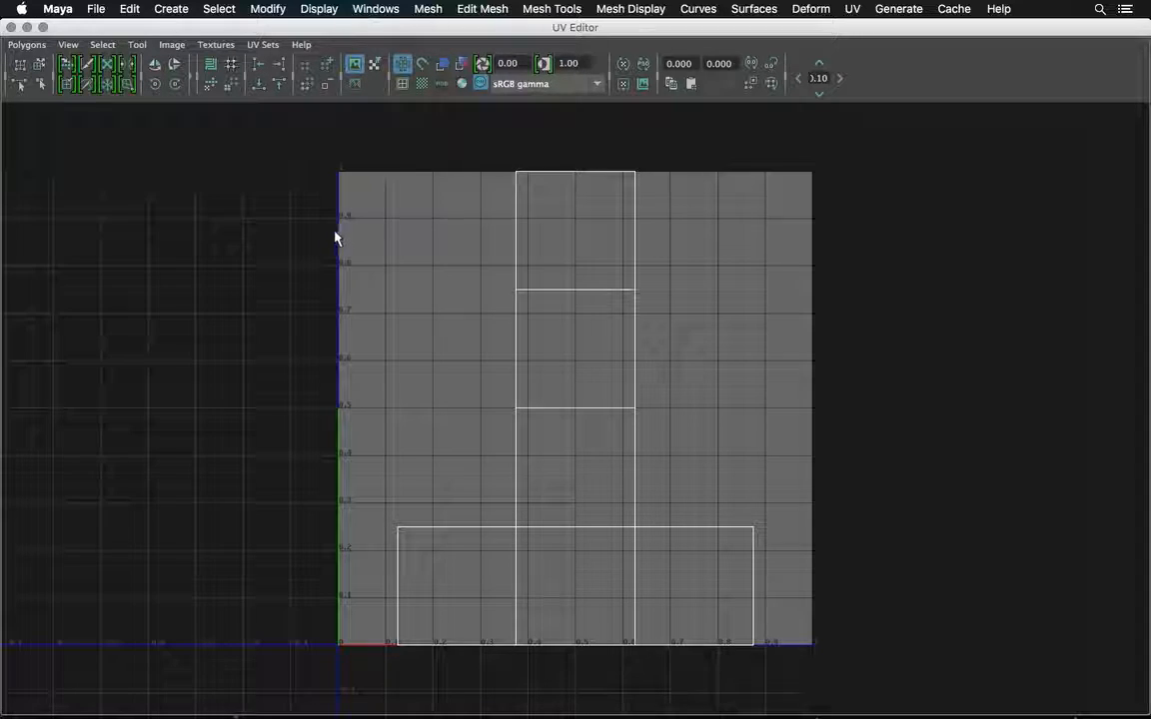
Select all the UVs of the cube's layout in the UV Editor.
{"action": "left_click", "coordinate": [27, 44]}
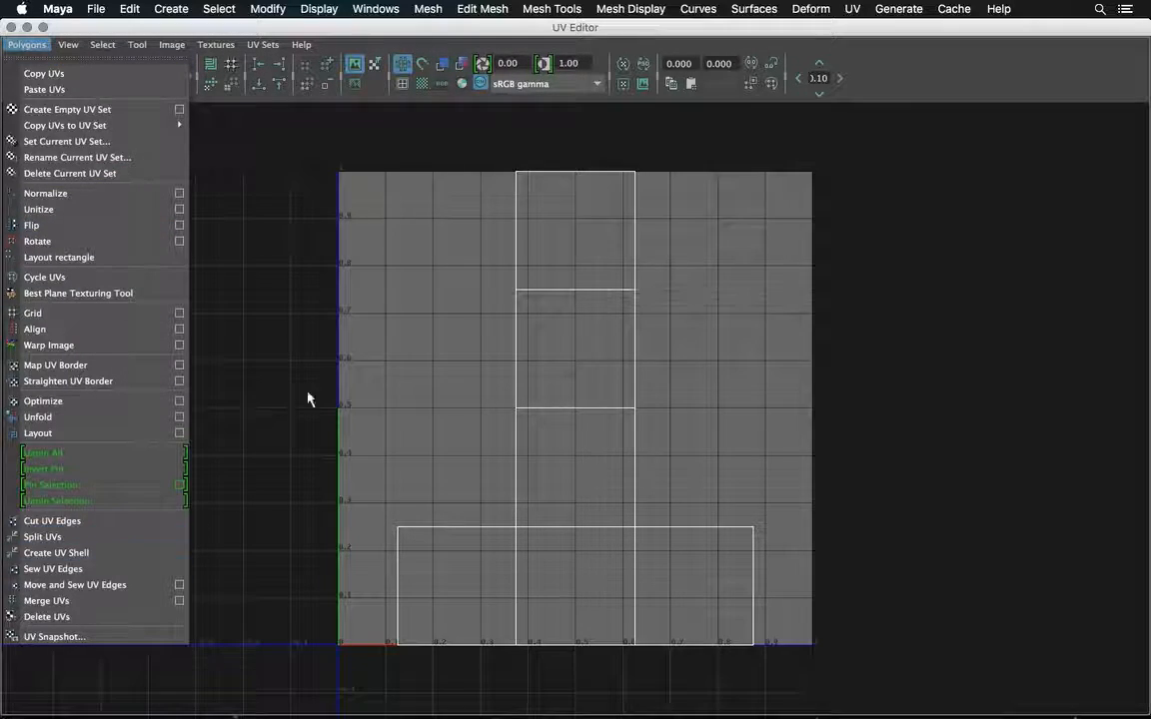
{"action": "left_click", "coordinate": [316, 215]}
{"action": "left_click_drag", "start_coordinate": [323, 153], "coordinate": [912, 693]}
{"action": "right_click", "coordinate": [555, 244]}
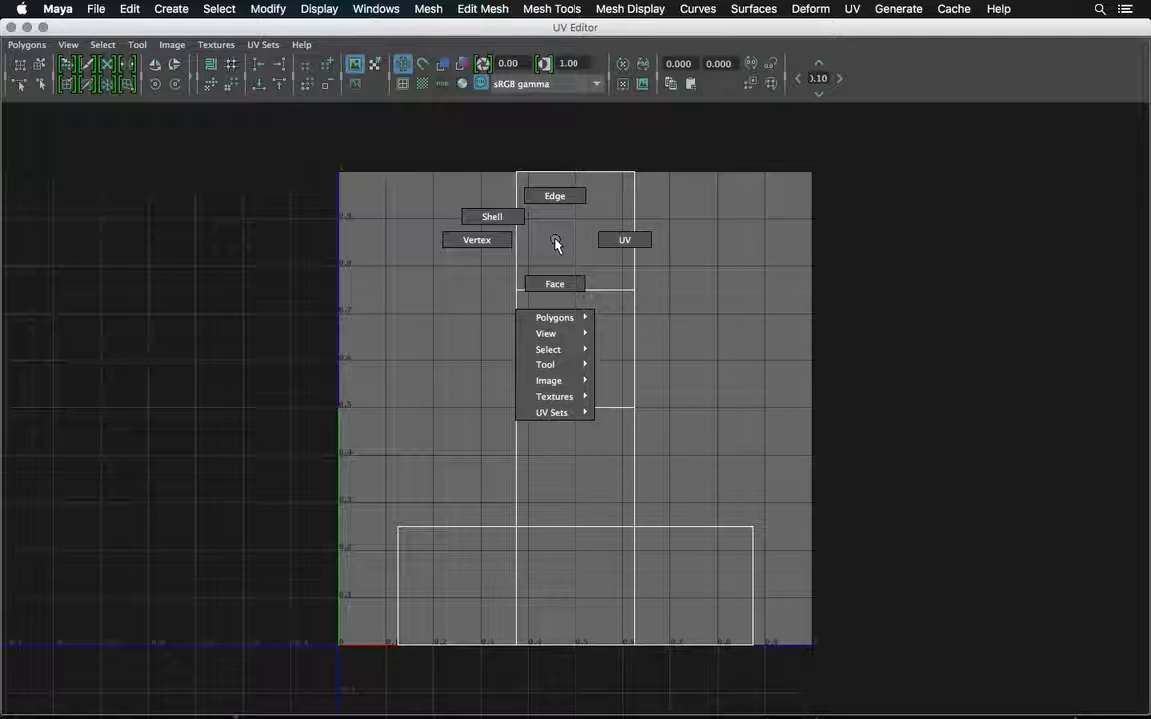
{"action": "left_click", "coordinate": [548, 227]}
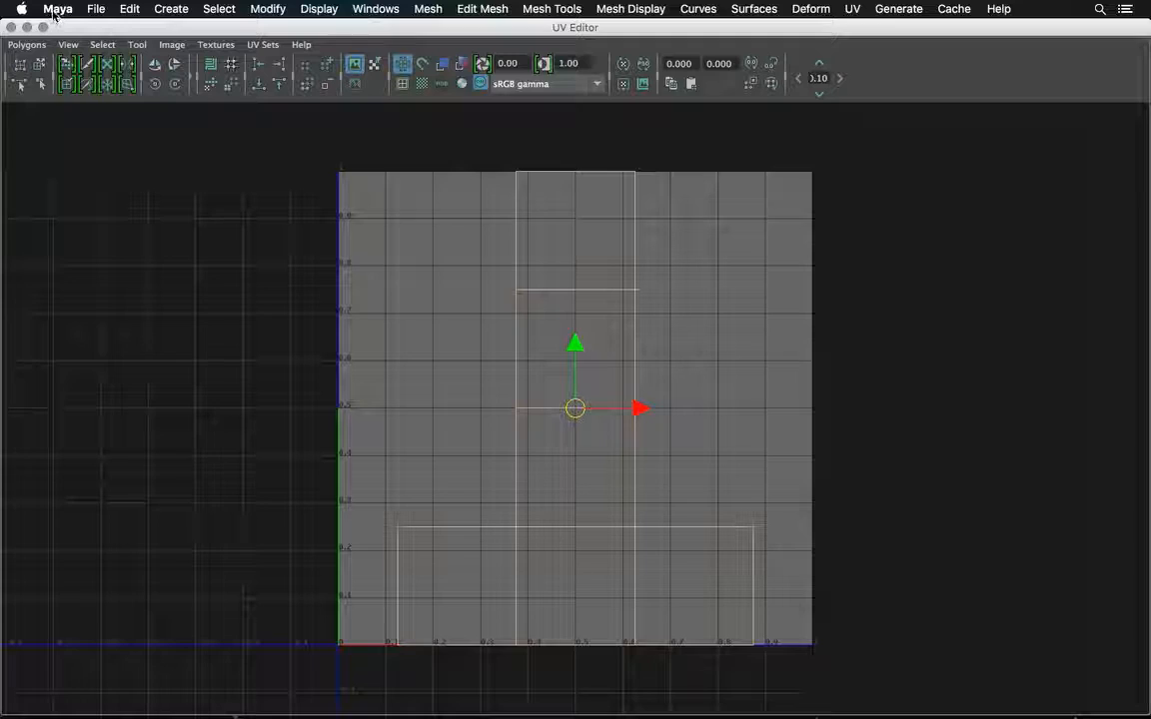
Save a 512 x 512 UV snapshot to the assignment5 images folder, adding "dice" in front of the outUV file name.
{"action": "left_click", "coordinate": [24, 46]}
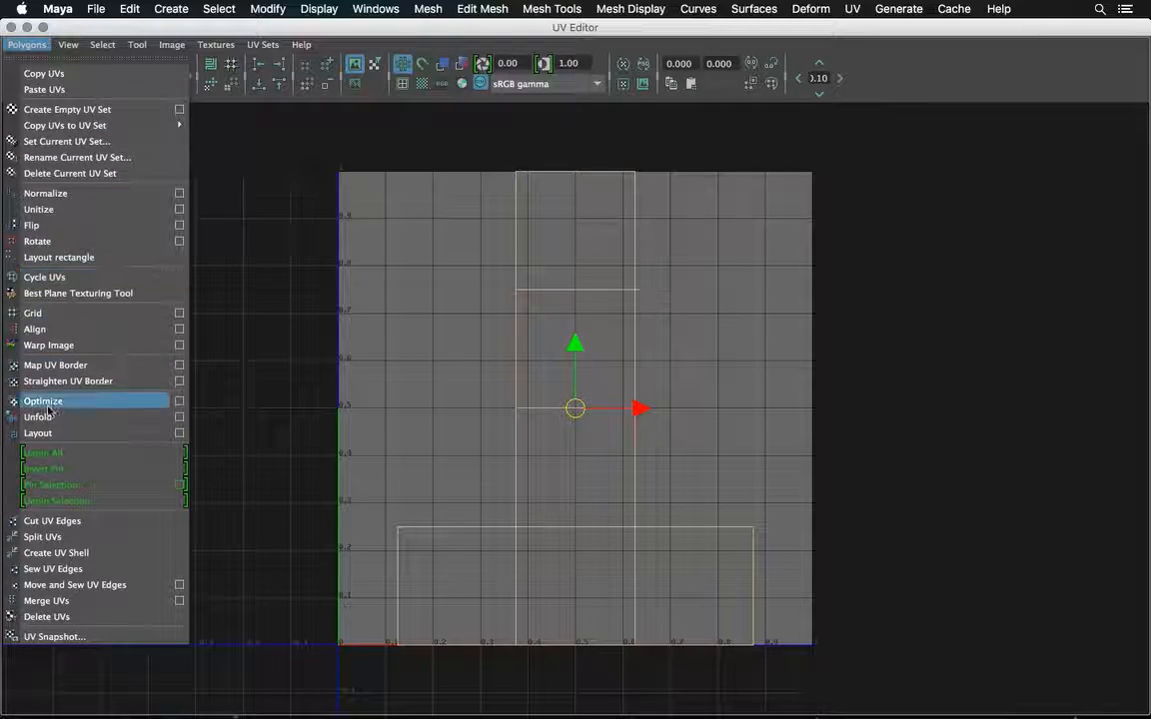
{"action": "left_click", "coordinate": [66, 637]}
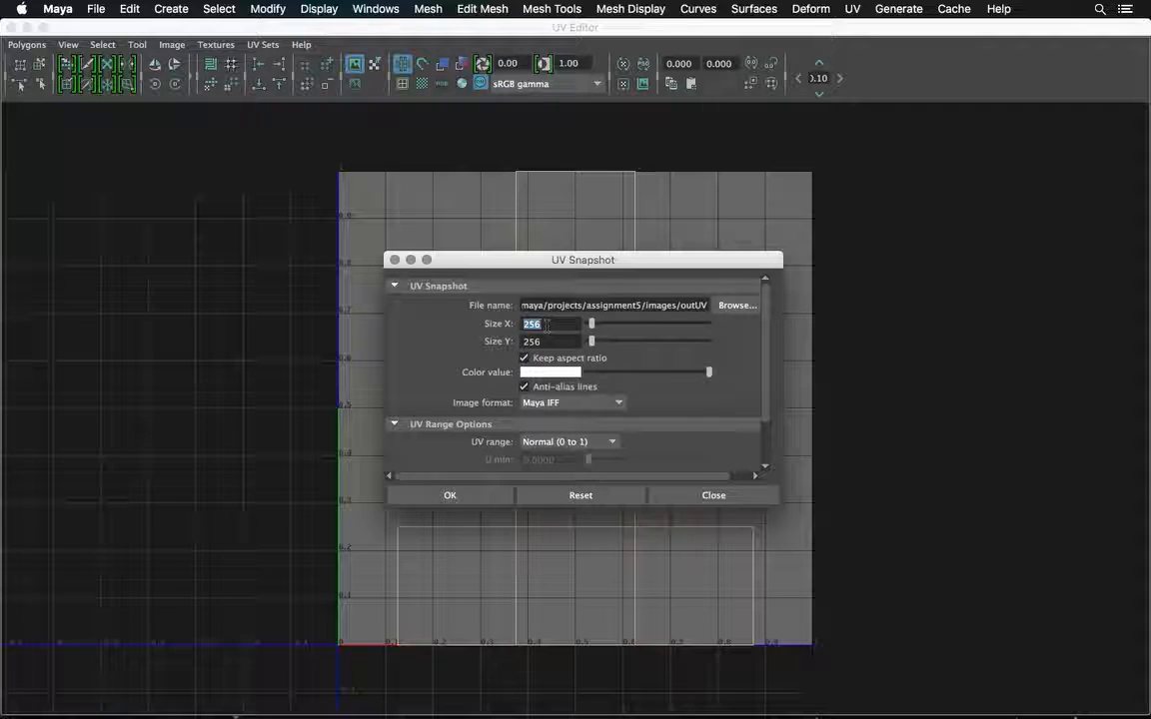
{"action": "type", "text": "512"}
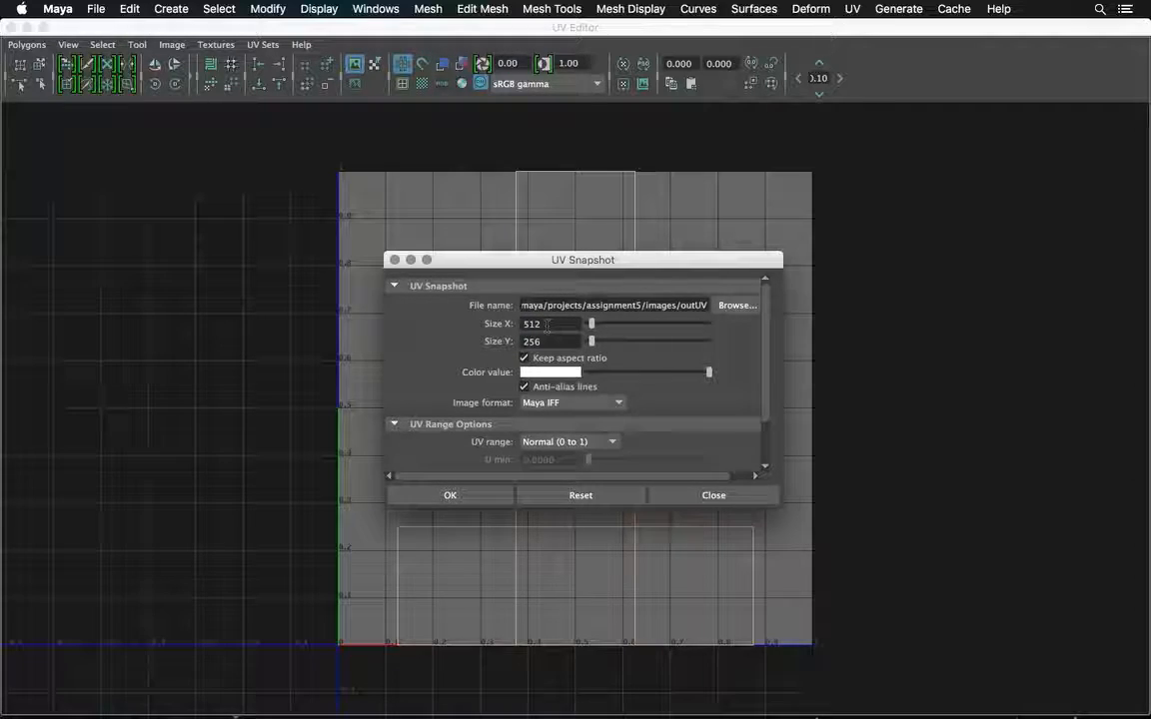
{"action": "left_click", "coordinate": [554, 341]}
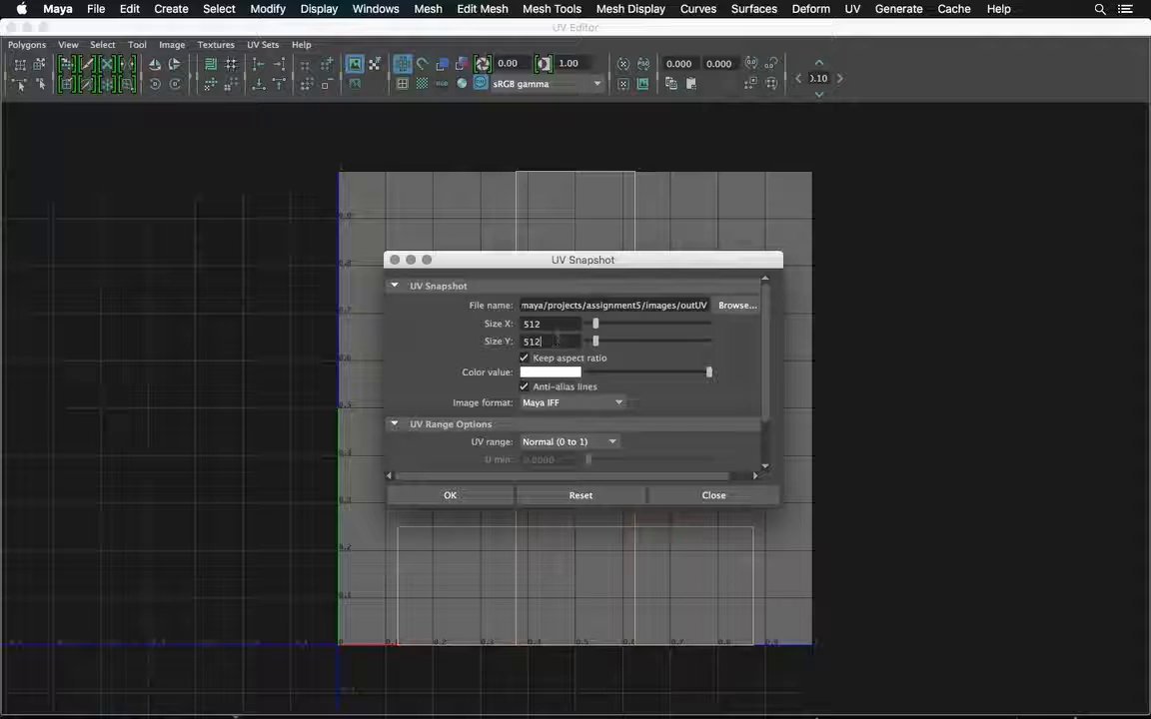
{"action": "left_click", "coordinate": [680, 306]}
{"action": "type", "text": "dice"}
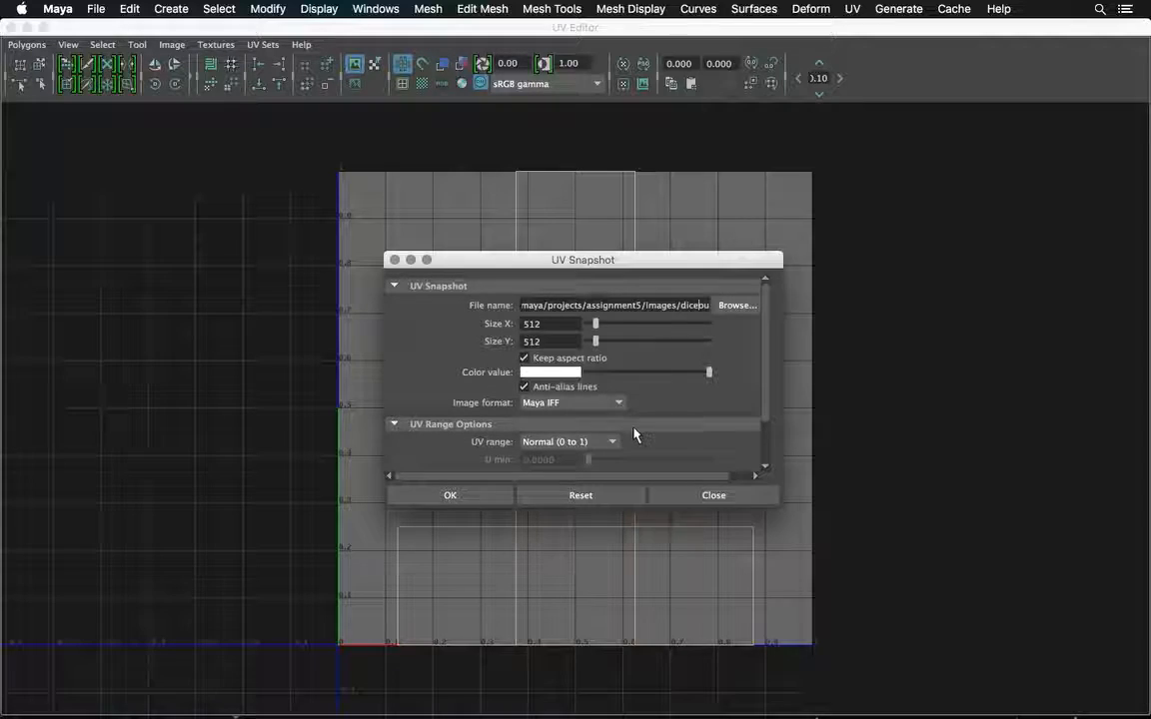
{"action": "left_click", "coordinate": [483, 495]}
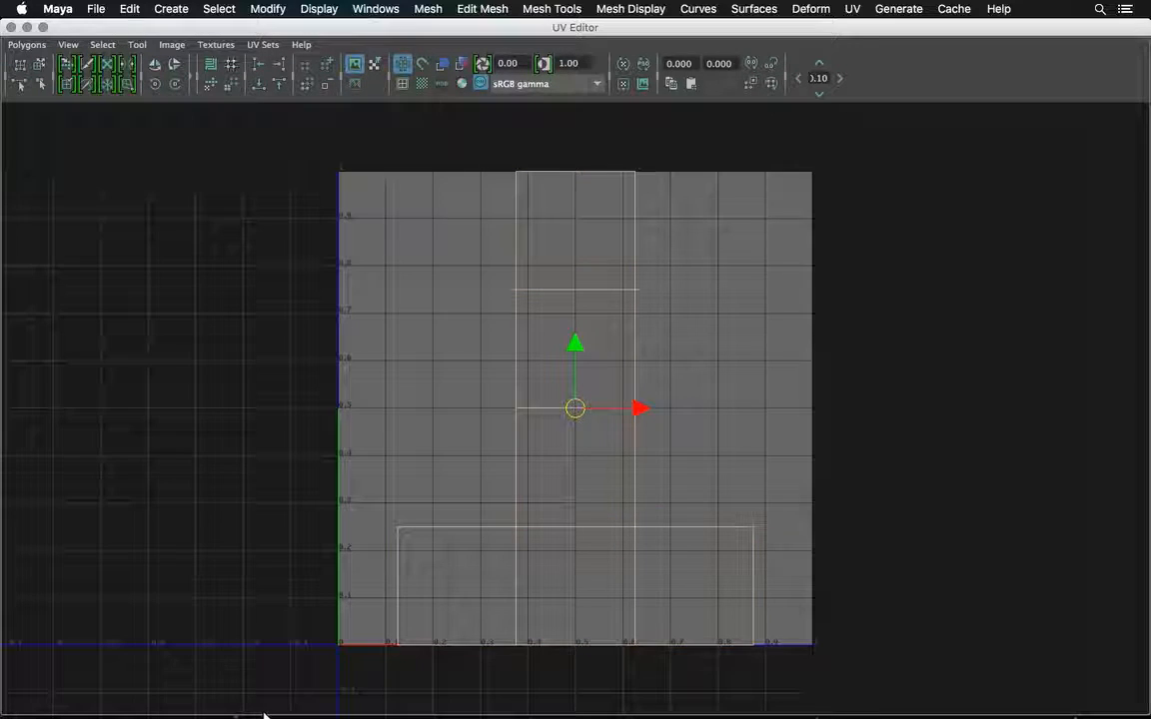
Switch to Photoshop and open diceoutUV.iff from the images folder of the maya assignment5 project in Documents.
{"action": "mouse_move", "coordinate": [500, 715]}
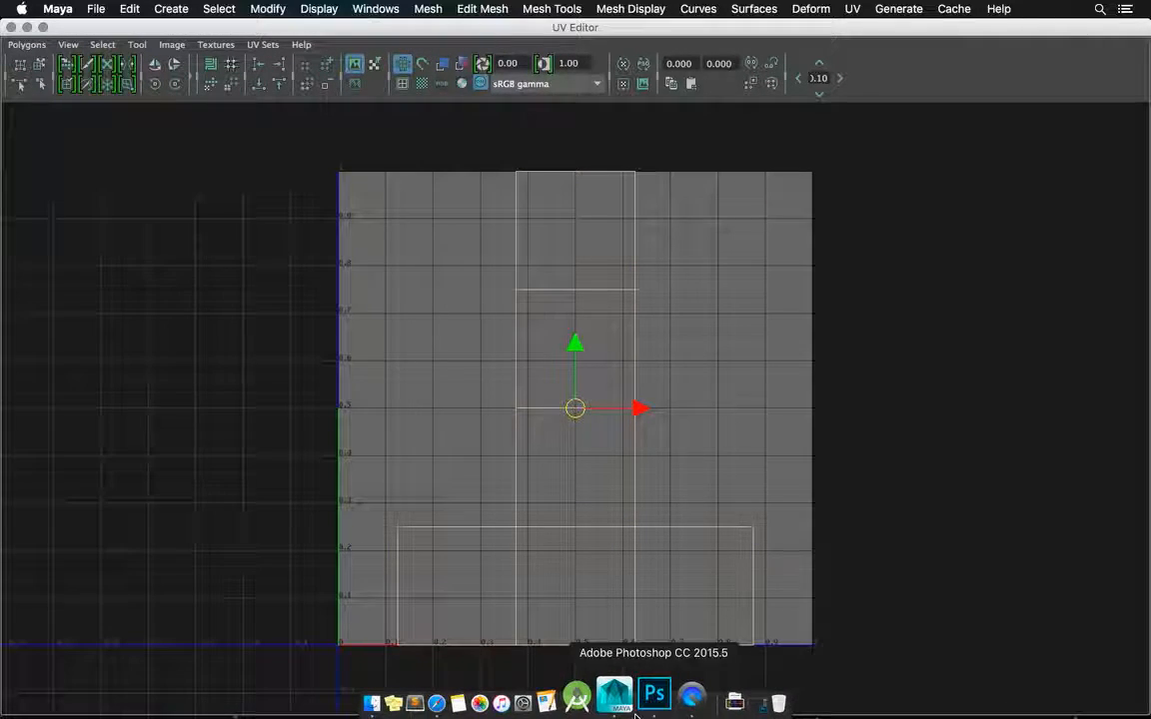
{"action": "left_click", "coordinate": [635, 713]}
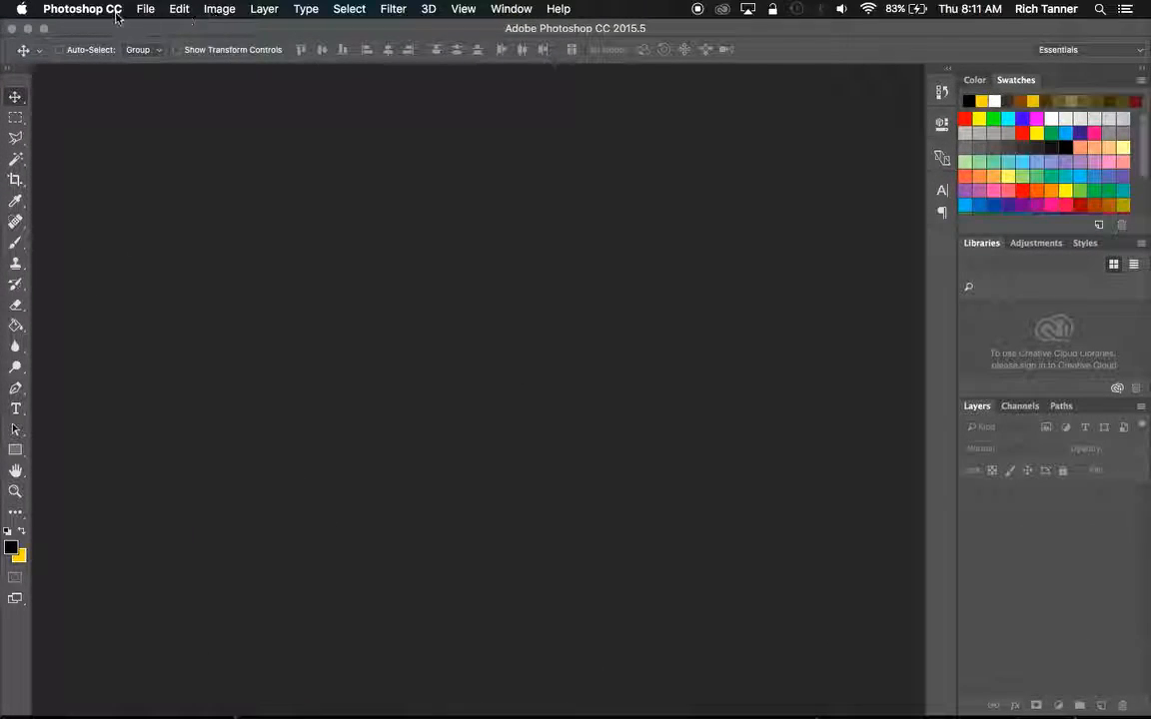
{"action": "left_click", "coordinate": [141, 12]}
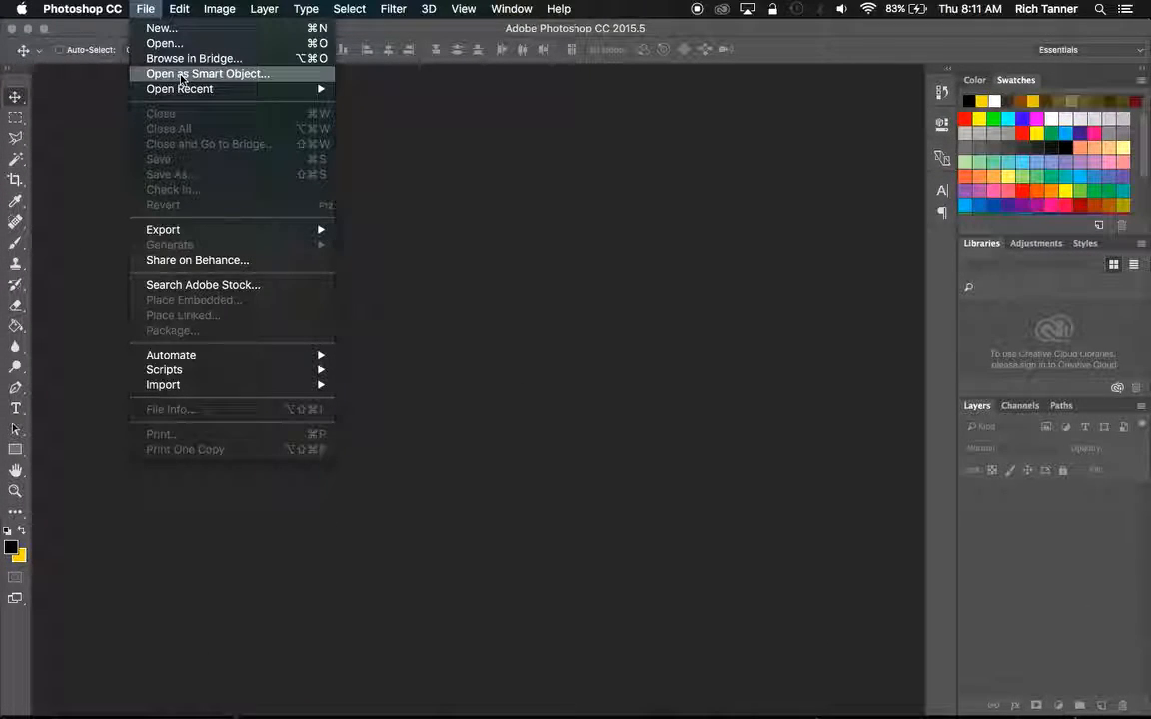
{"action": "mouse_move", "coordinate": [181, 88]}
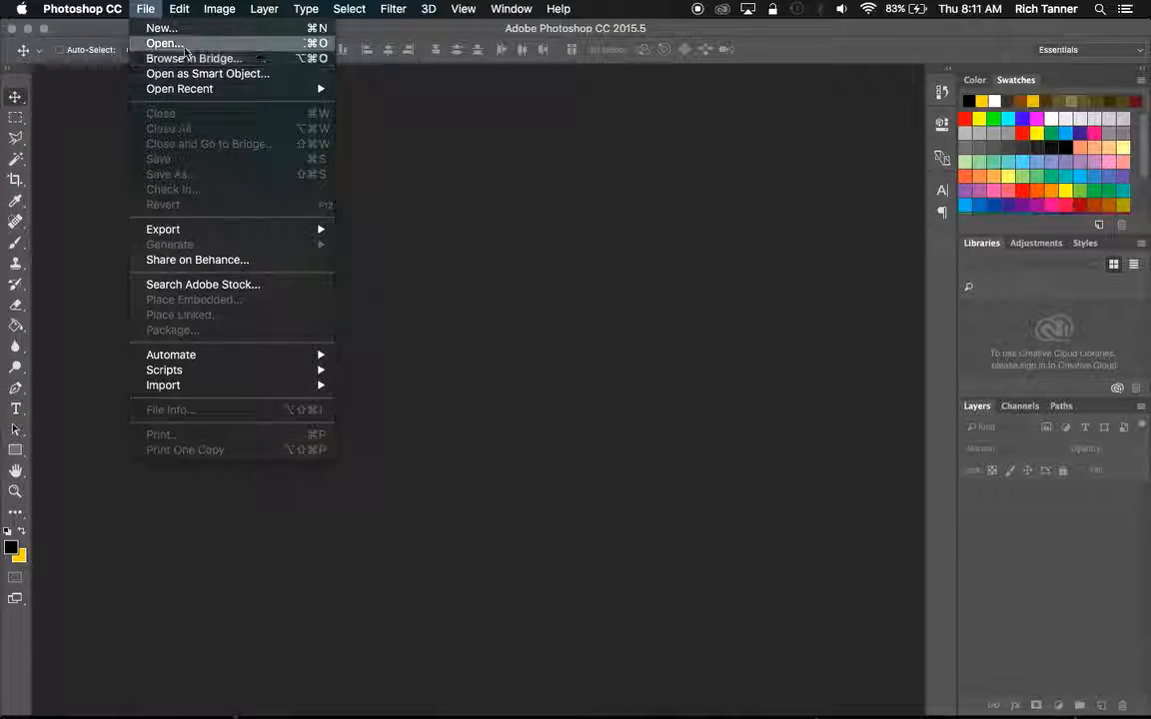
{"action": "left_click", "coordinate": [183, 45]}
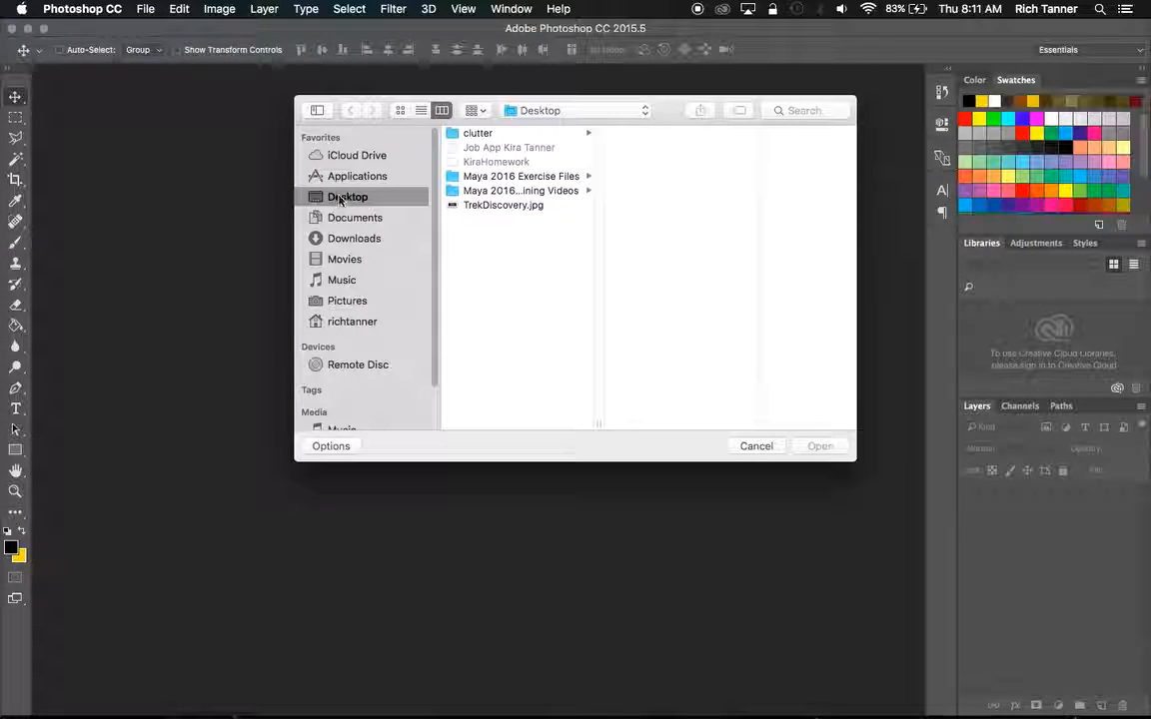
{"action": "left_click", "coordinate": [364, 179]}
{"action": "left_click", "coordinate": [345, 217]}
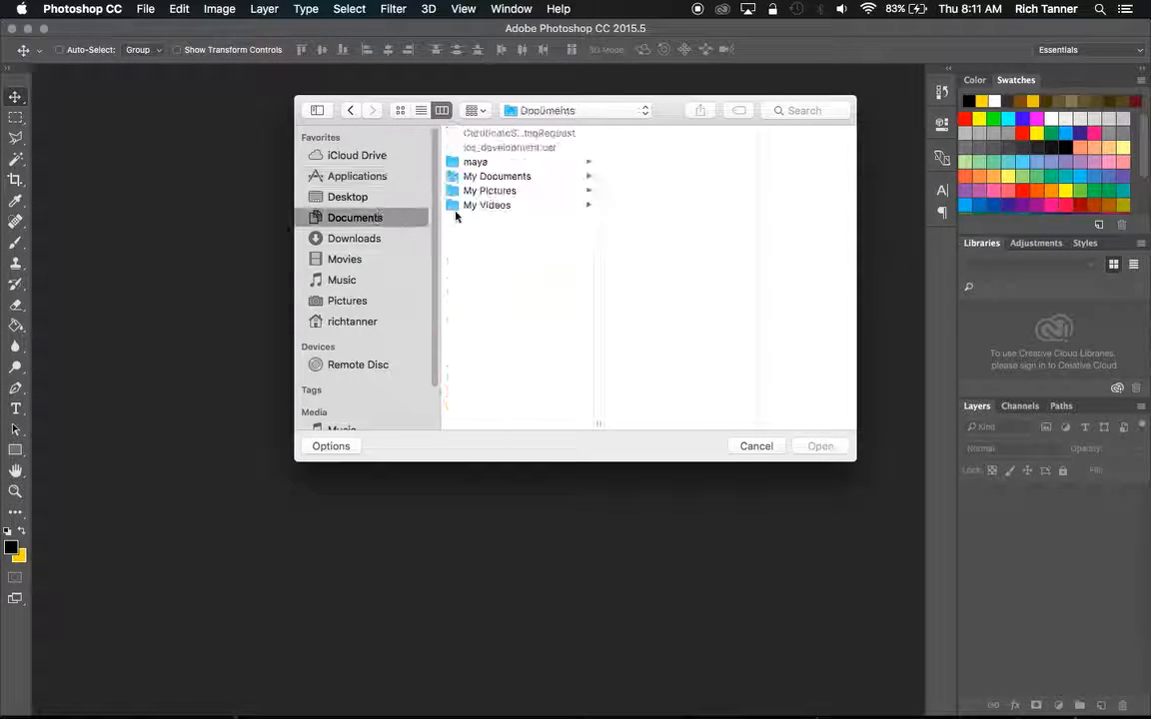
{"action": "left_click", "coordinate": [498, 163]}
{"action": "left_click", "coordinate": [640, 133]}
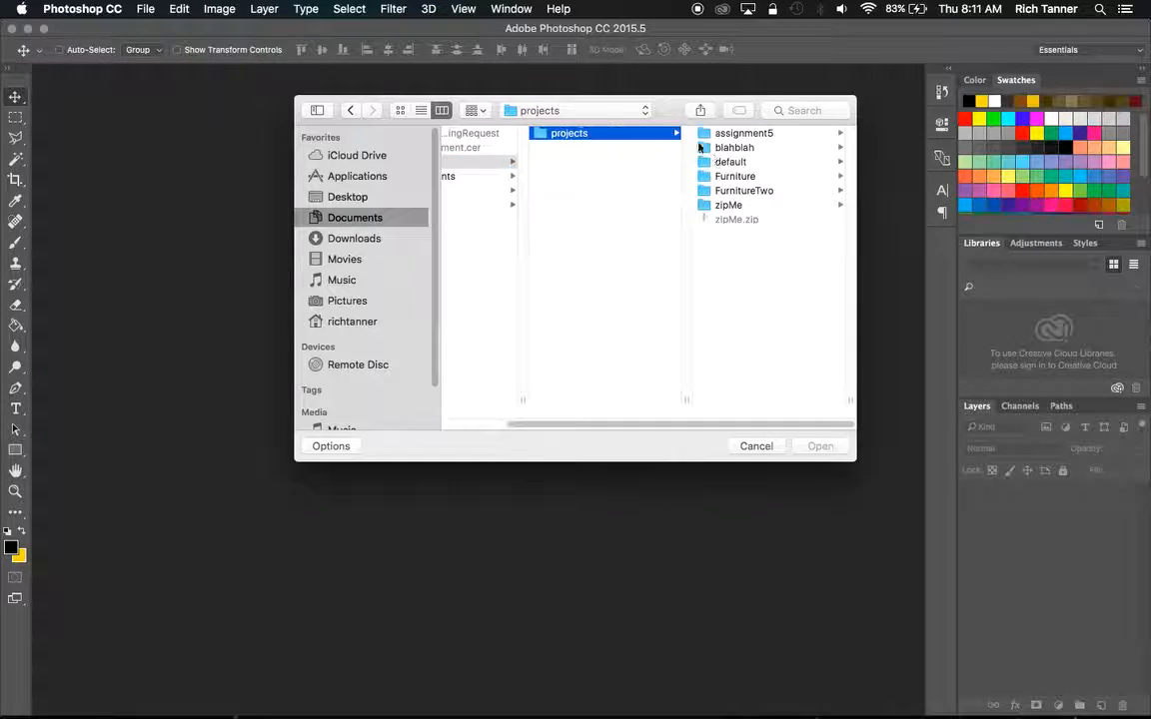
{"action": "left_click", "coordinate": [747, 136]}
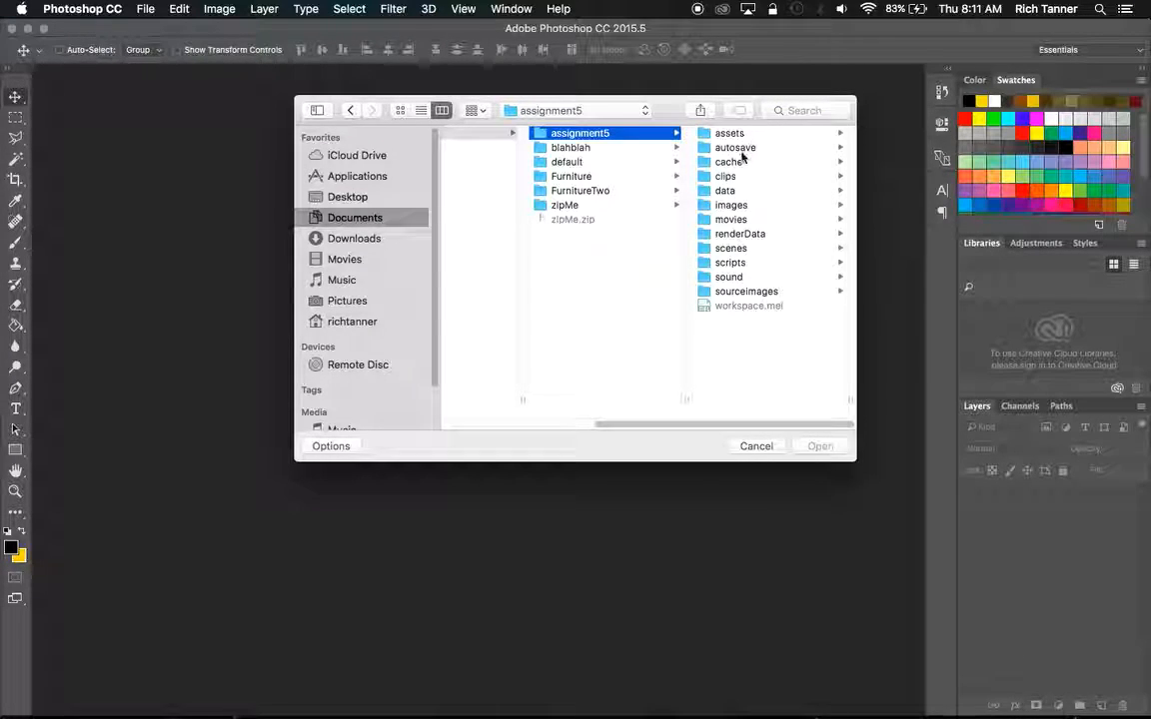
{"action": "left_click", "coordinate": [732, 205]}
{"action": "left_click", "coordinate": [759, 142]}
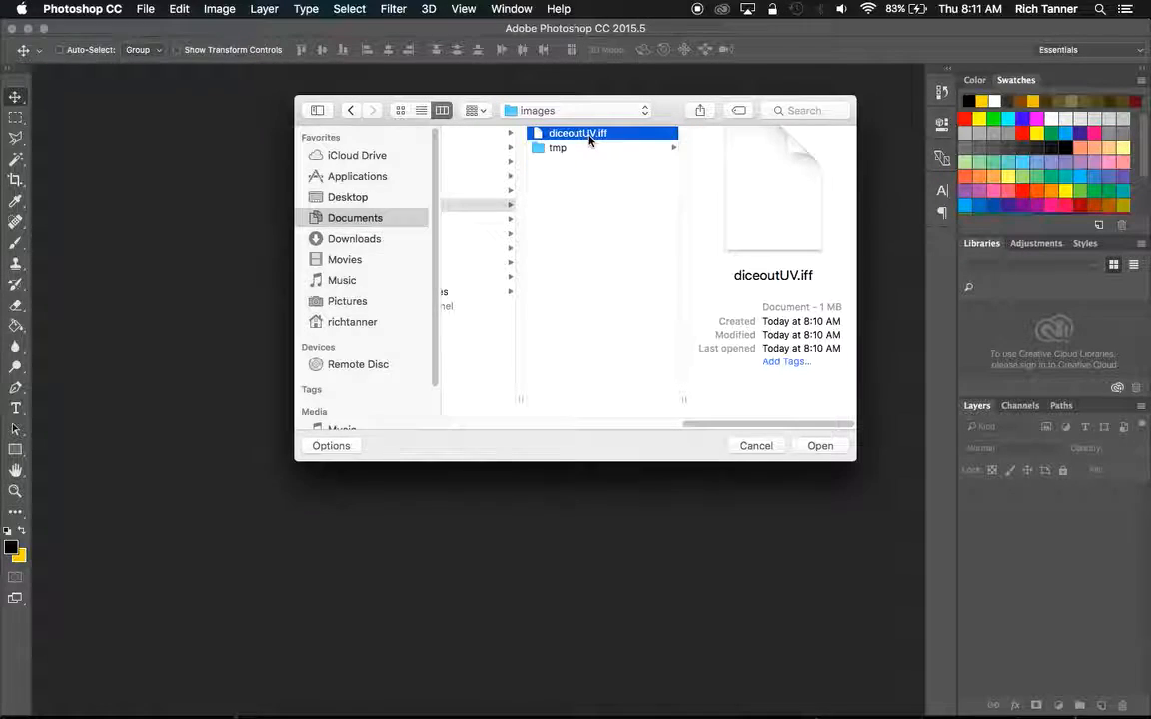
{"action": "double_click", "coordinate": [589, 139]}
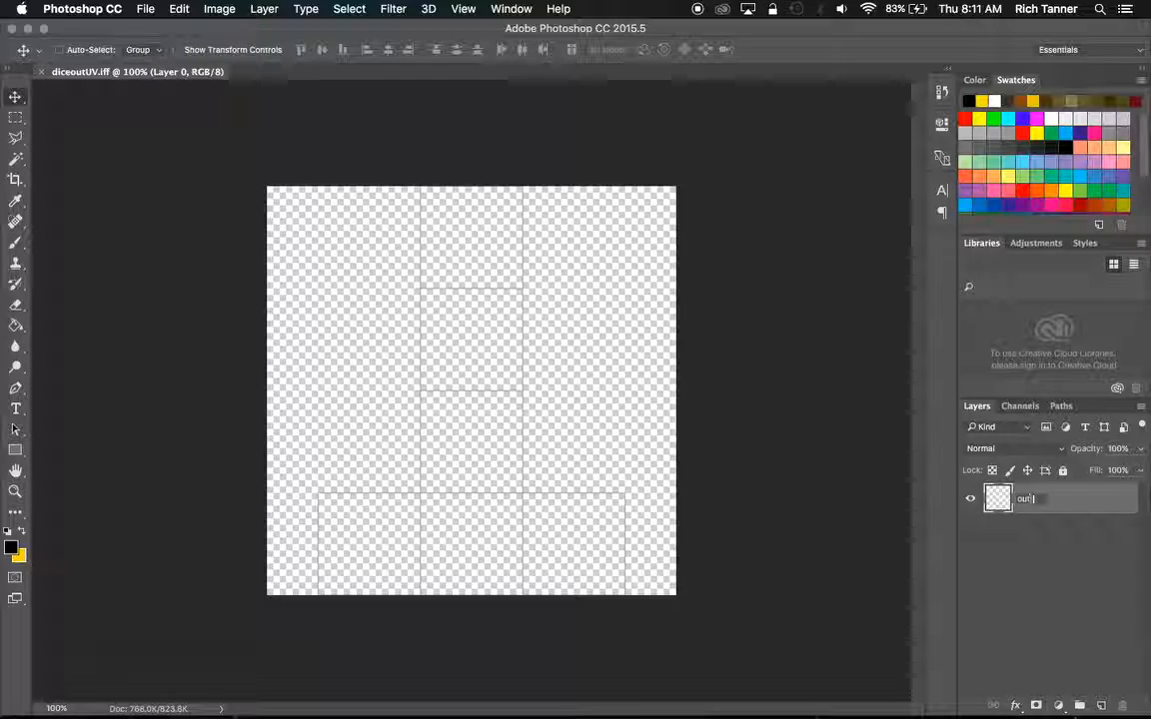
Rename the UV snapshot layer "outline" and add two new empty layers.
{"action": "key", "text": "Return"}
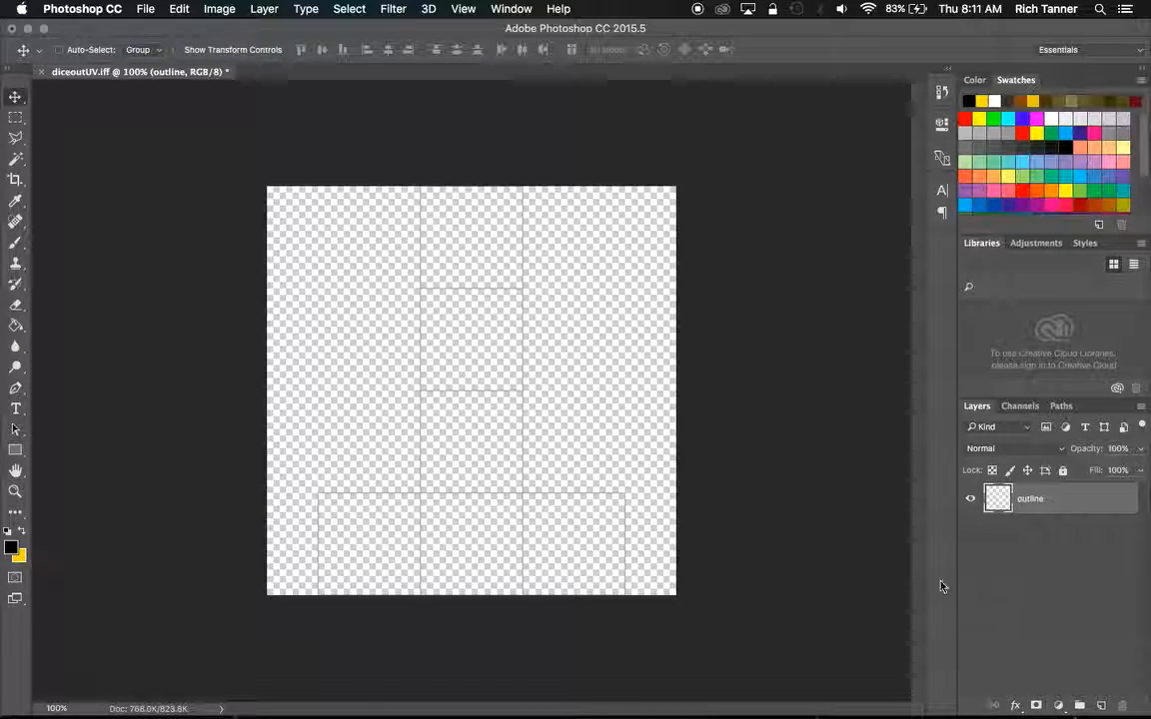
{"action": "left_click", "coordinate": [1101, 707]}
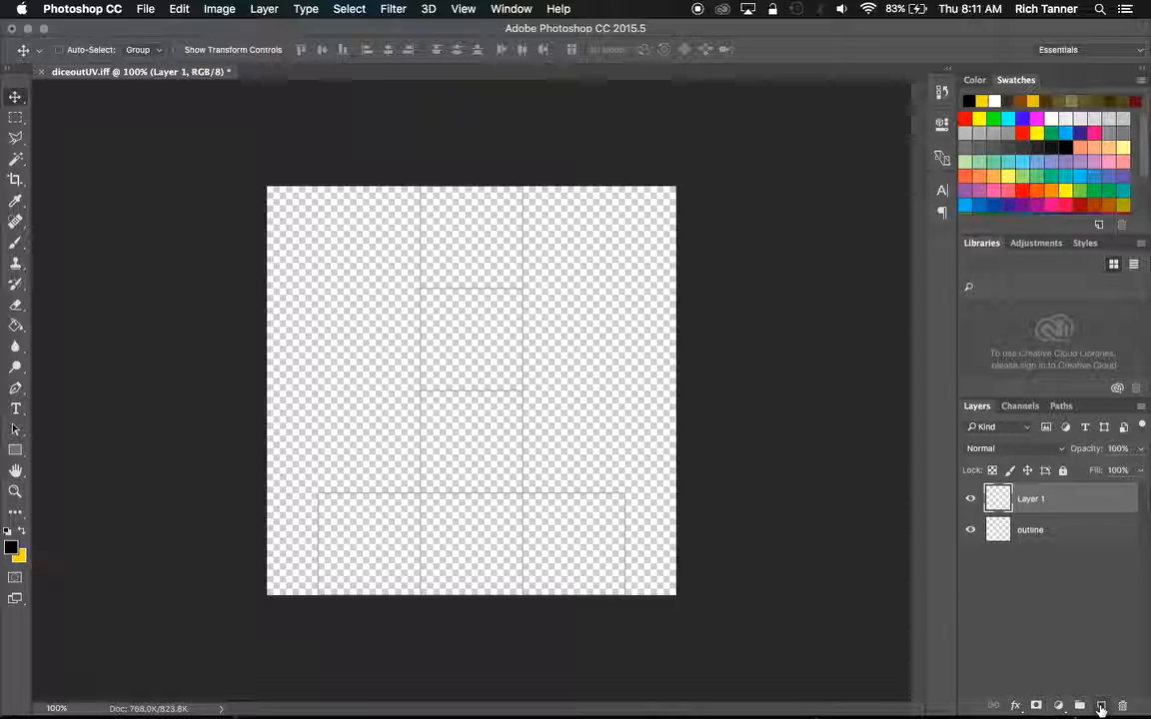
{"action": "left_click", "coordinate": [1100, 705]}
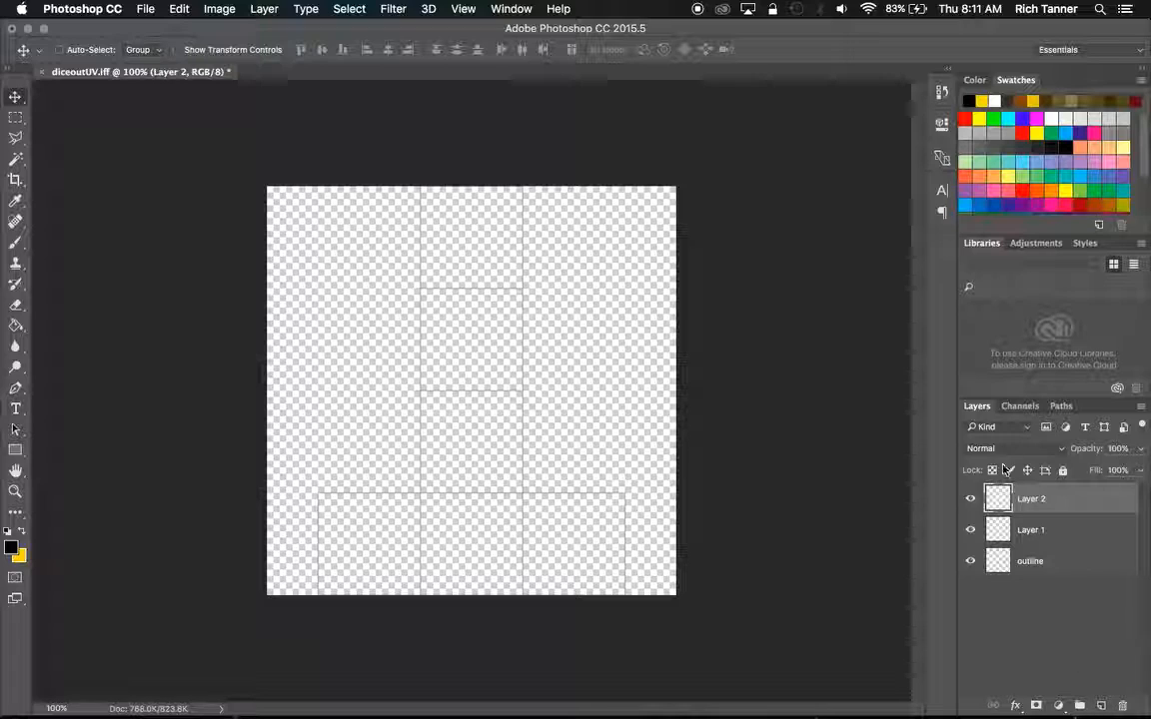
Place the outline layer above the two empty layers and rename the lowest layer "background".
{"action": "left_click_drag", "start_coordinate": [1038, 561], "coordinate": [1050, 511]}
{"action": "left_click", "coordinate": [1048, 557]}
{"action": "double_click", "coordinate": [1033, 562]}
{"action": "type", "text": "back"}
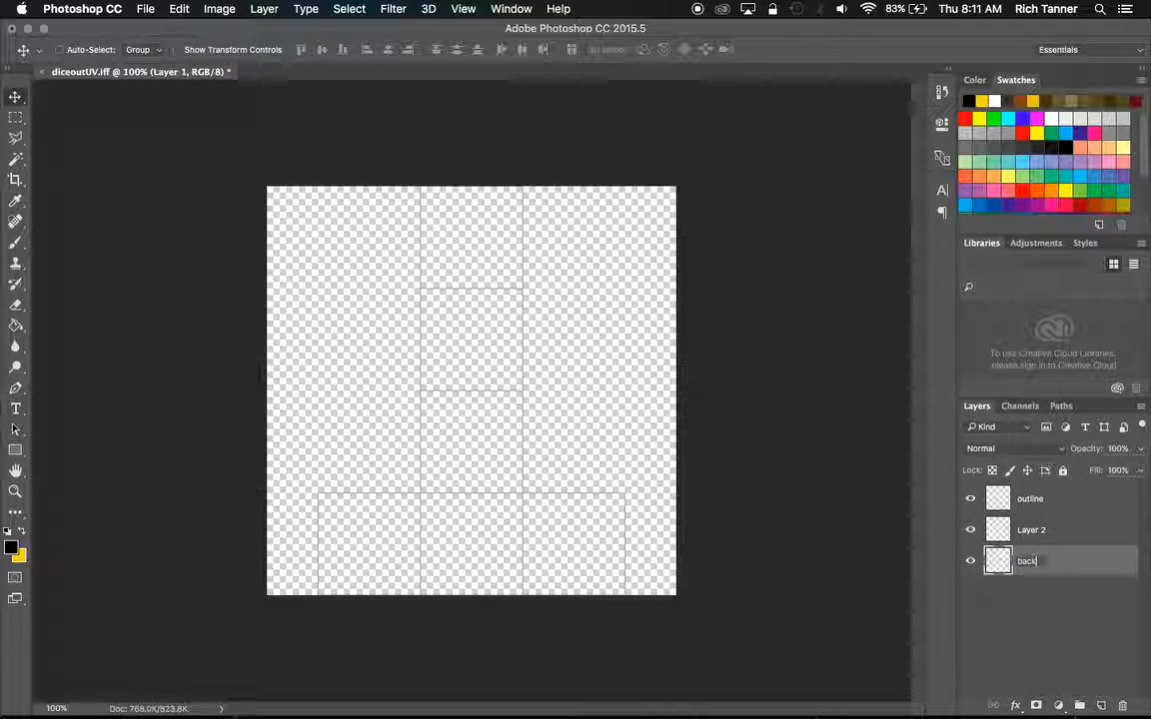
{"action": "type", "text": "grougrou"}
{"action": "key", "text": "Return"}
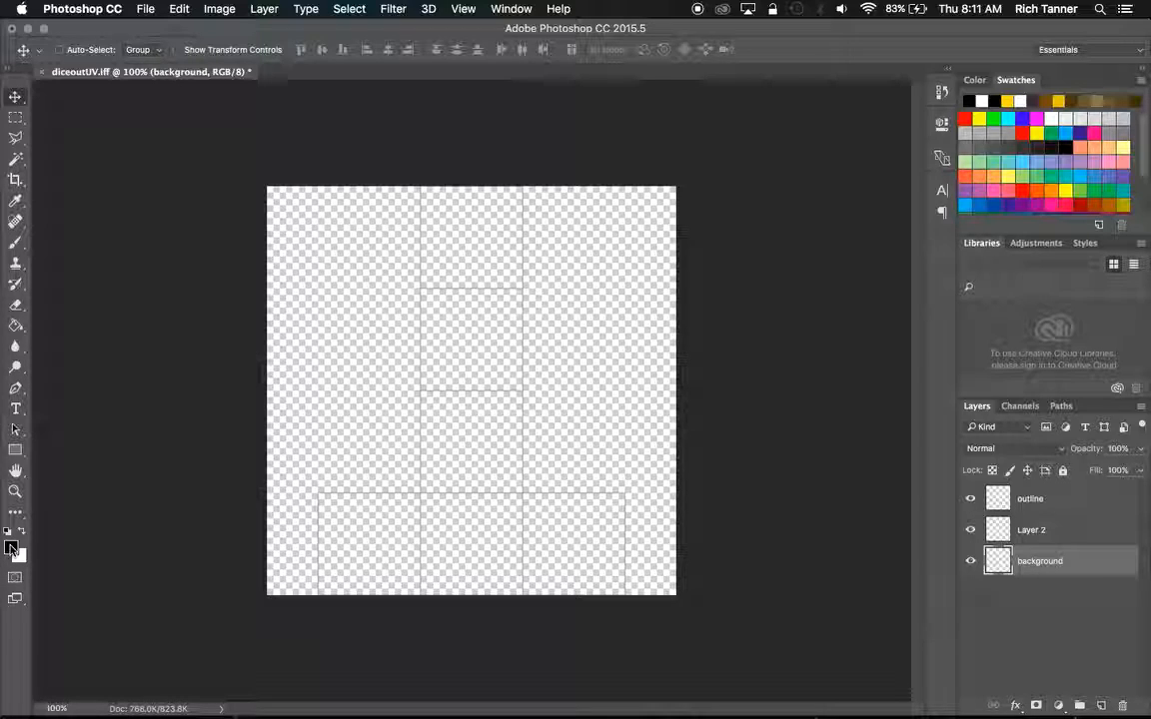
Set up neutral gray 818181 as the background color and white as the foreground color.
{"action": "left_click", "coordinate": [11, 546]}
{"action": "left_click_drag", "start_coordinate": [456, 445], "coordinate": [453, 347]}
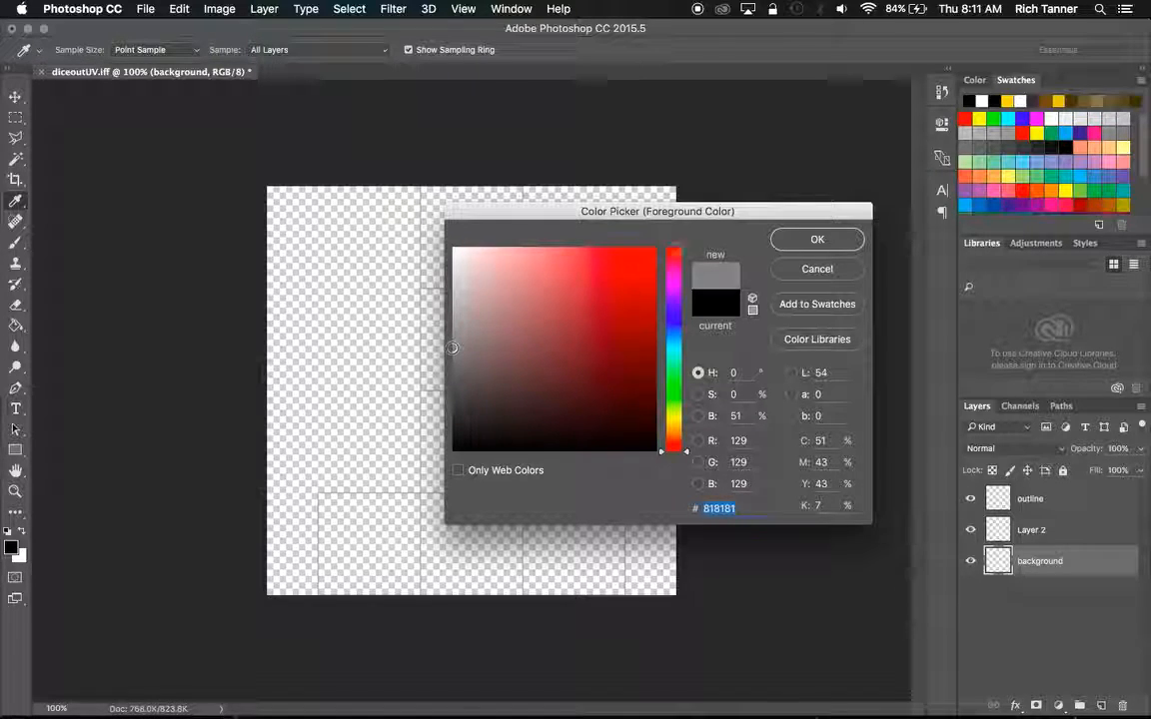
{"action": "left_click", "coordinate": [817, 240]}
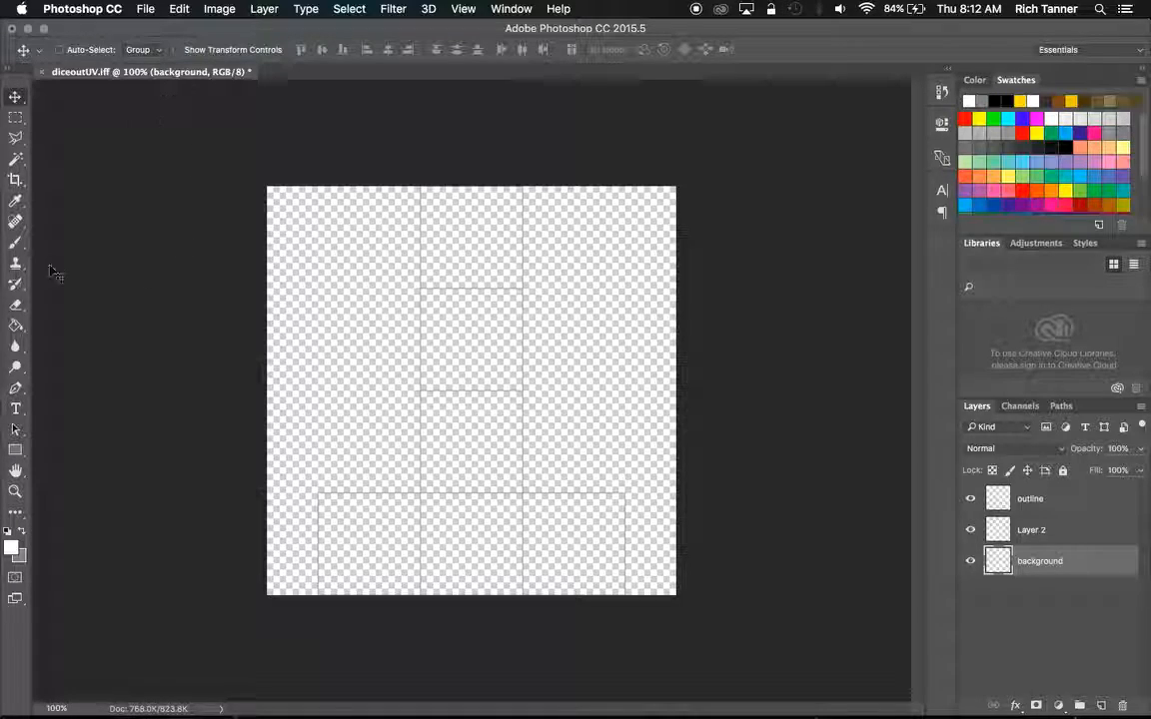
Fill the background layer with white using the Paint Bucket and render the Clouds filter on it.
{"action": "left_click", "coordinate": [15, 325]}
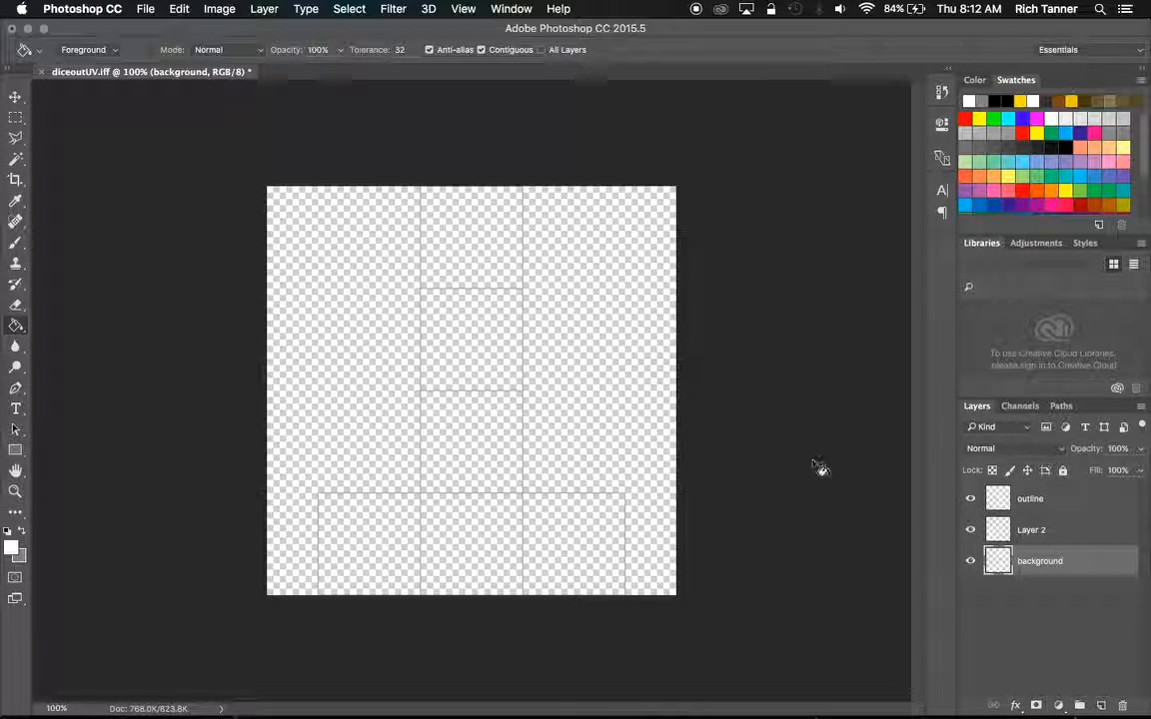
{"action": "left_click", "coordinate": [554, 299]}
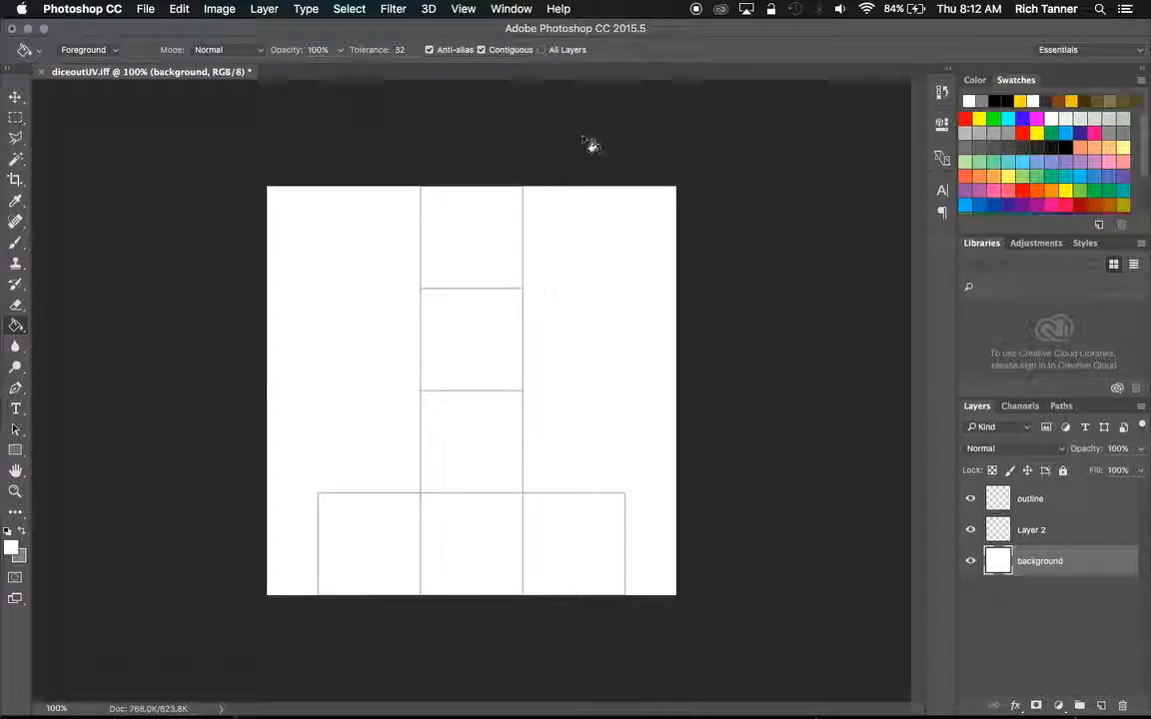
{"action": "left_click", "coordinate": [392, 9]}
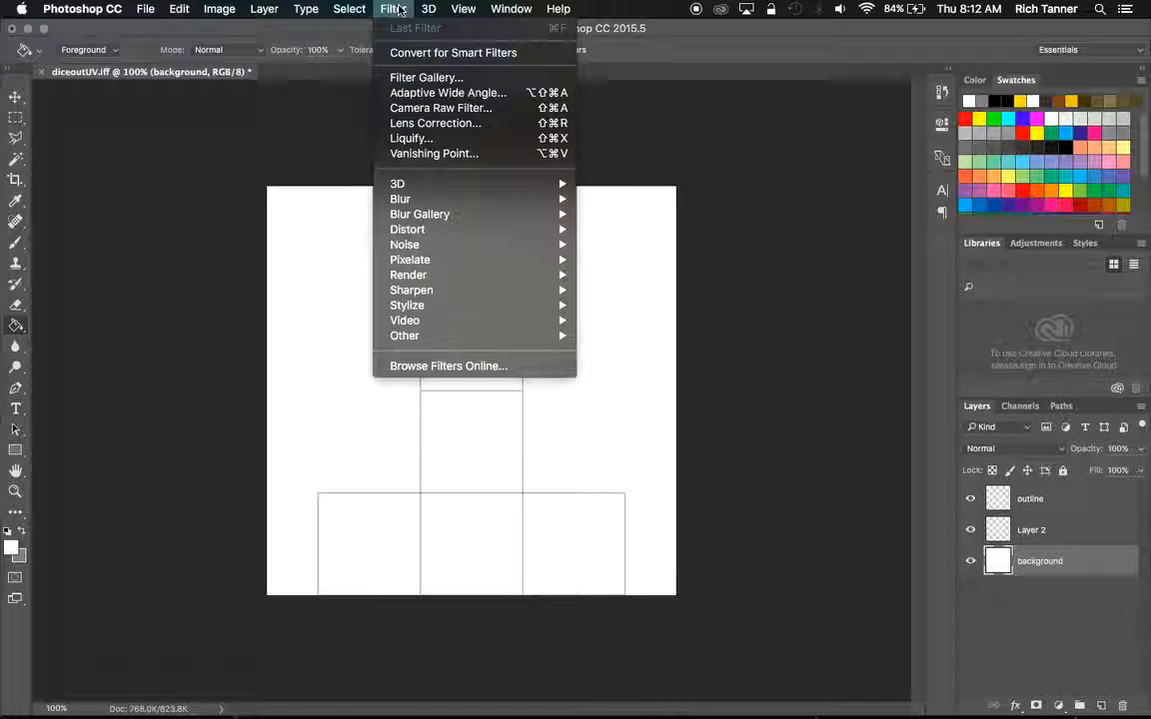
{"action": "mouse_move", "coordinate": [450, 275]}
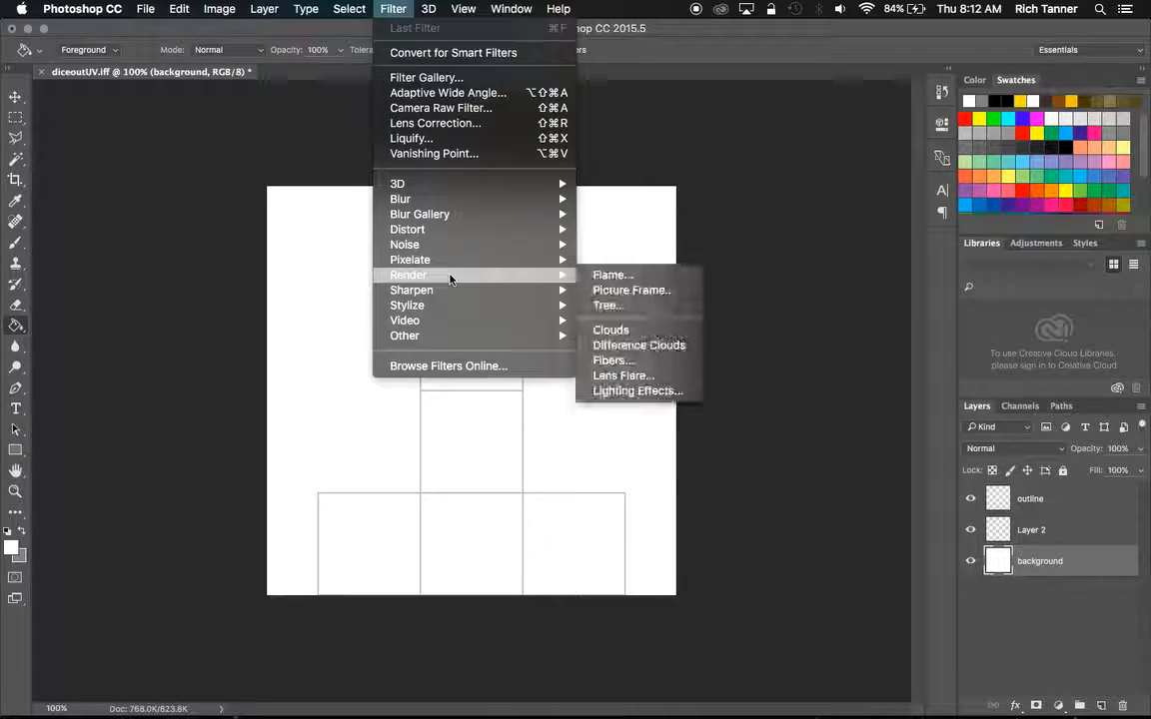
{"action": "left_click", "coordinate": [607, 330]}
{"action": "left_click", "coordinate": [637, 340]}
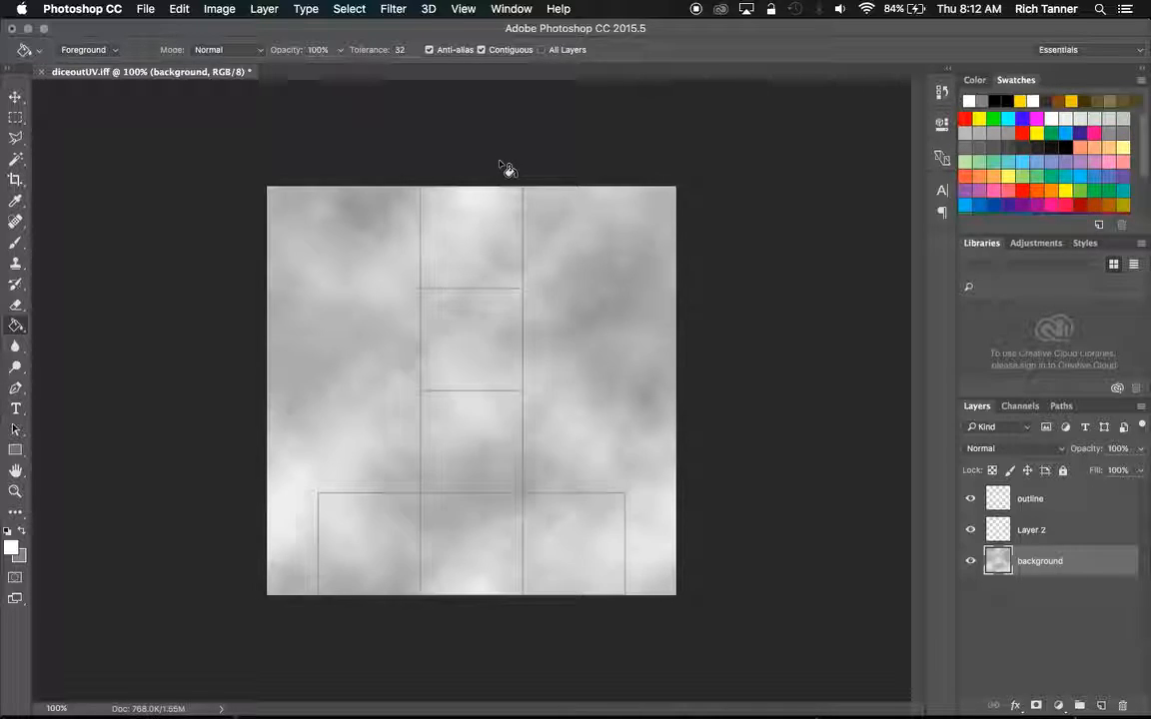
Draw a 25 px circle with the Ellipse tool in the middle face of the layout's bottom row, replacing Layer 2, and fill it black.
{"action": "left_click", "coordinate": [1024, 537]}
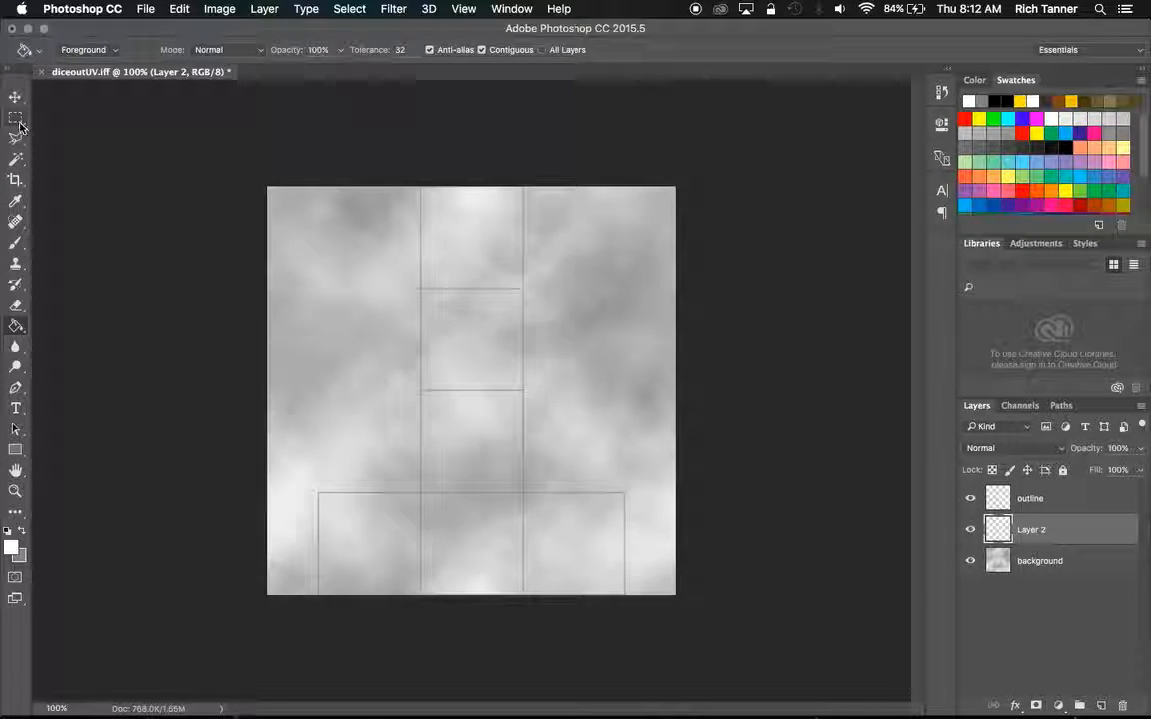
{"action": "left_click", "coordinate": [22, 453]}
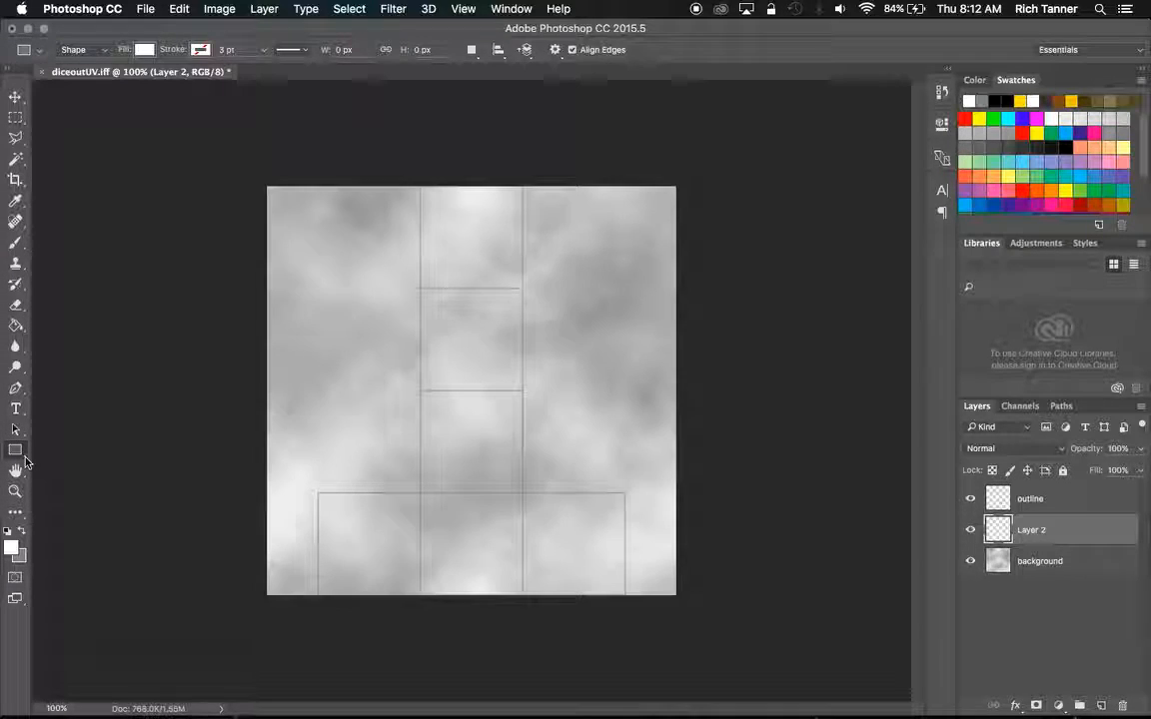
{"action": "right_click", "coordinate": [24, 456]}
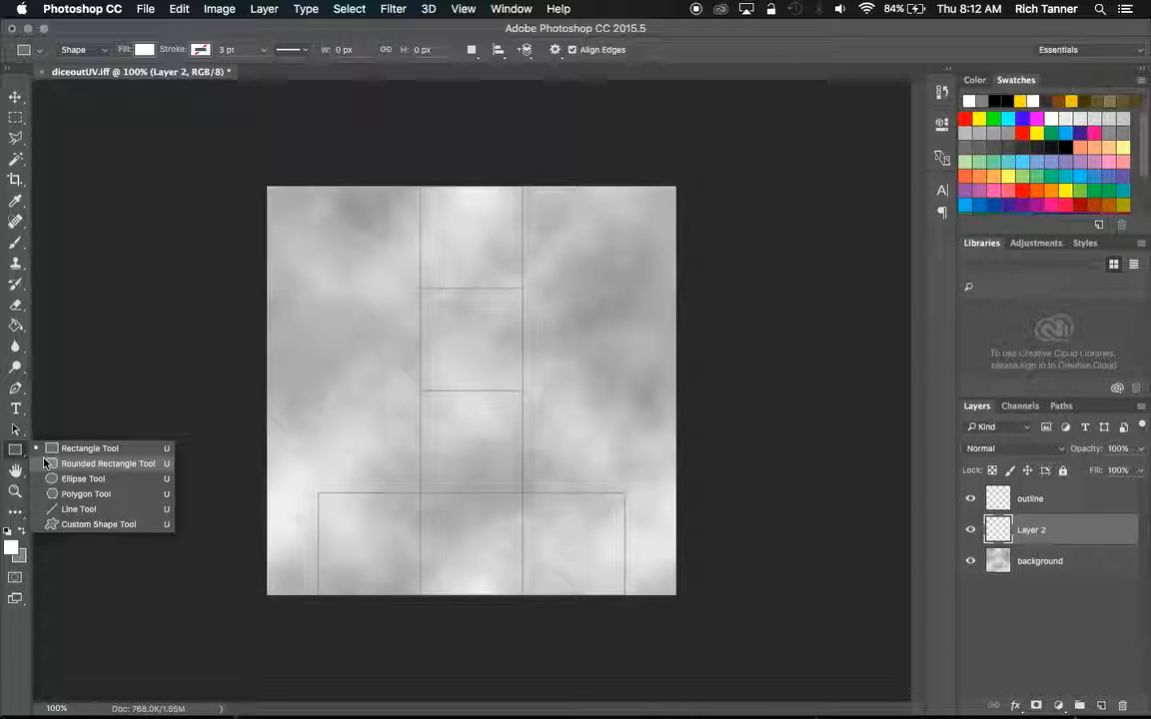
{"action": "left_click", "coordinate": [50, 478]}
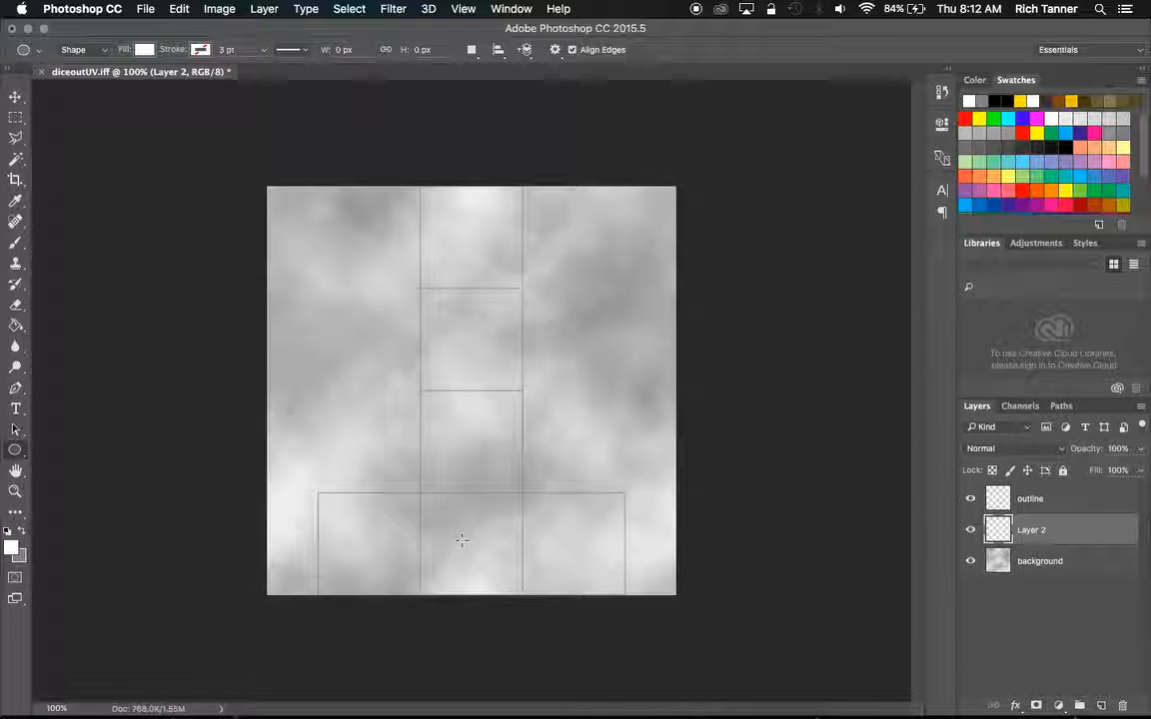
{"action": "left_click_drag", "start_coordinate": [460, 540], "coordinate": [493, 560]}
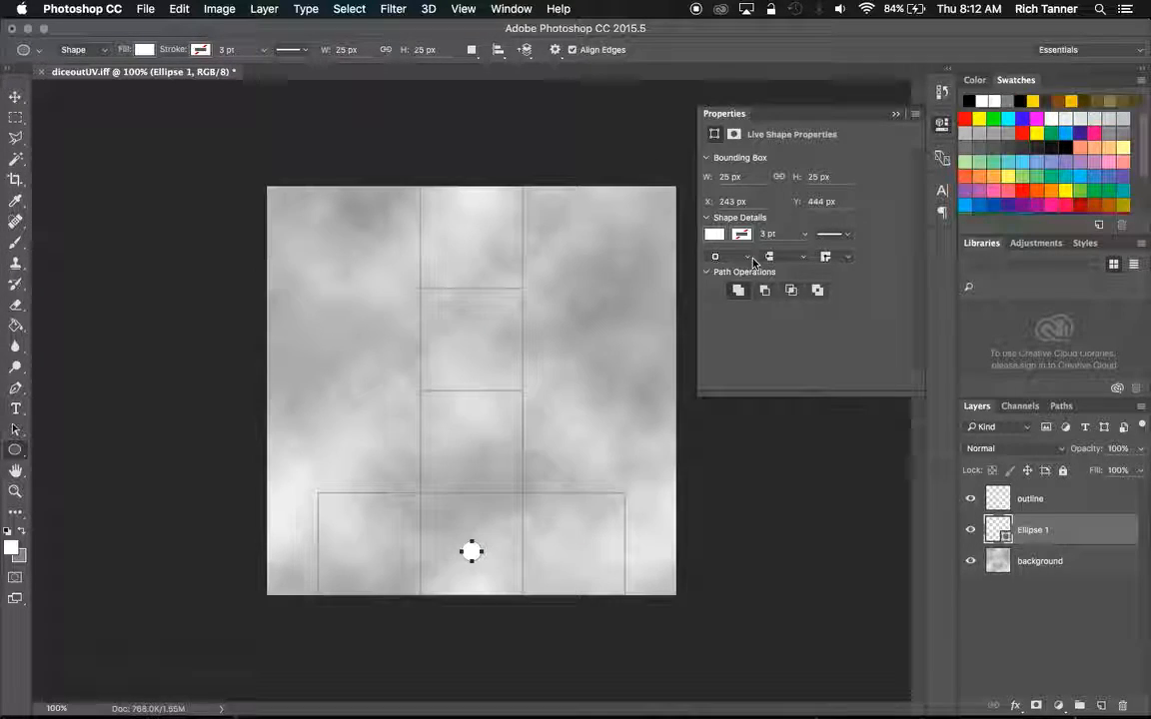
{"action": "left_click", "coordinate": [714, 234]}
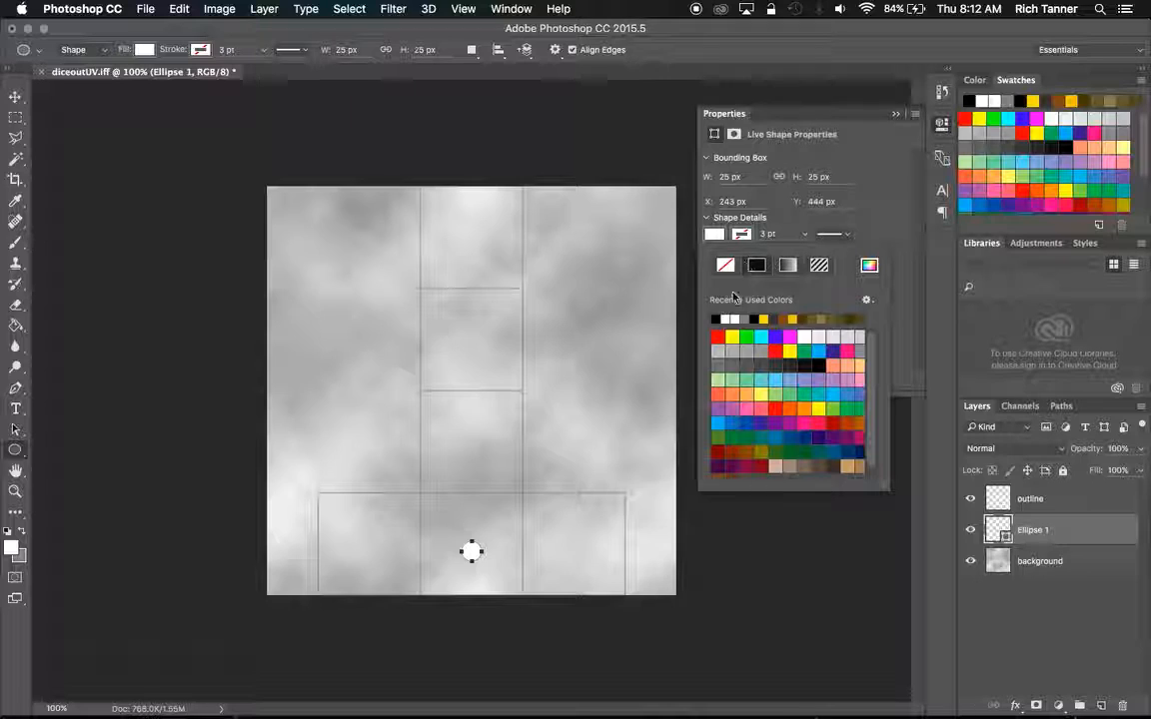
{"action": "left_click", "coordinate": [716, 318]}
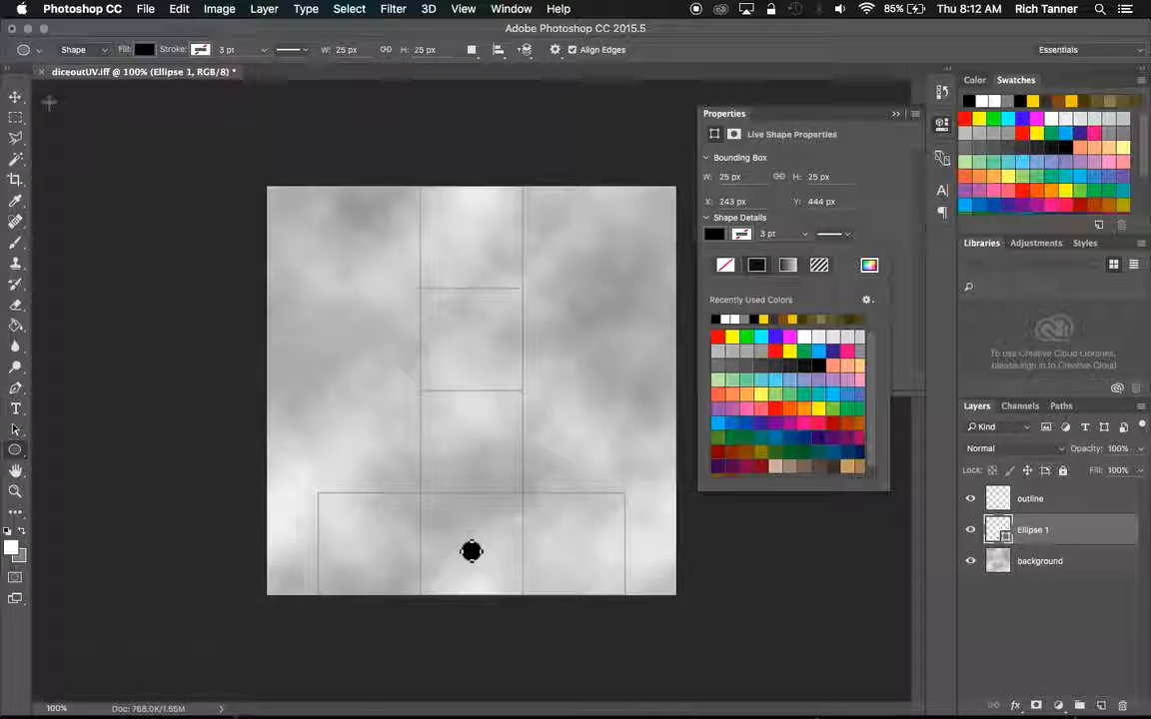
Center the black dot in its face by moving it to about X 244 px, Y 437 px, and collapse the shape properties.
{"action": "left_click", "coordinate": [14, 98]}
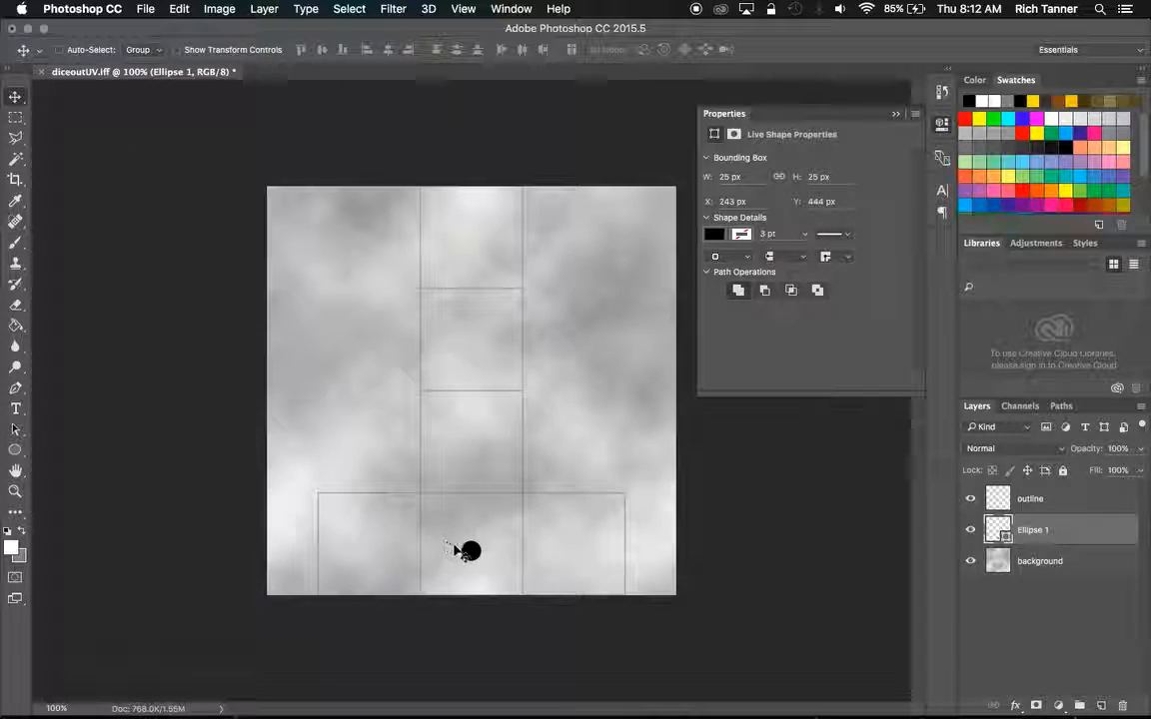
{"action": "left_click_drag", "start_coordinate": [472, 549], "coordinate": [471, 545]}
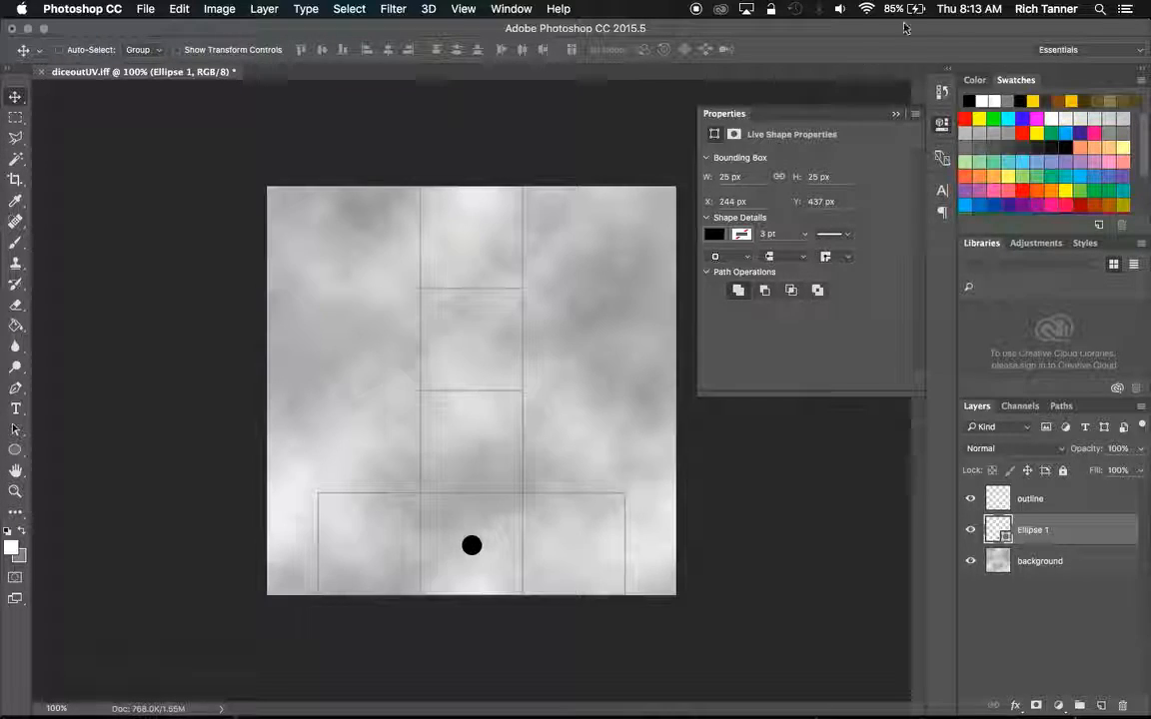
{"action": "left_click", "coordinate": [896, 115]}
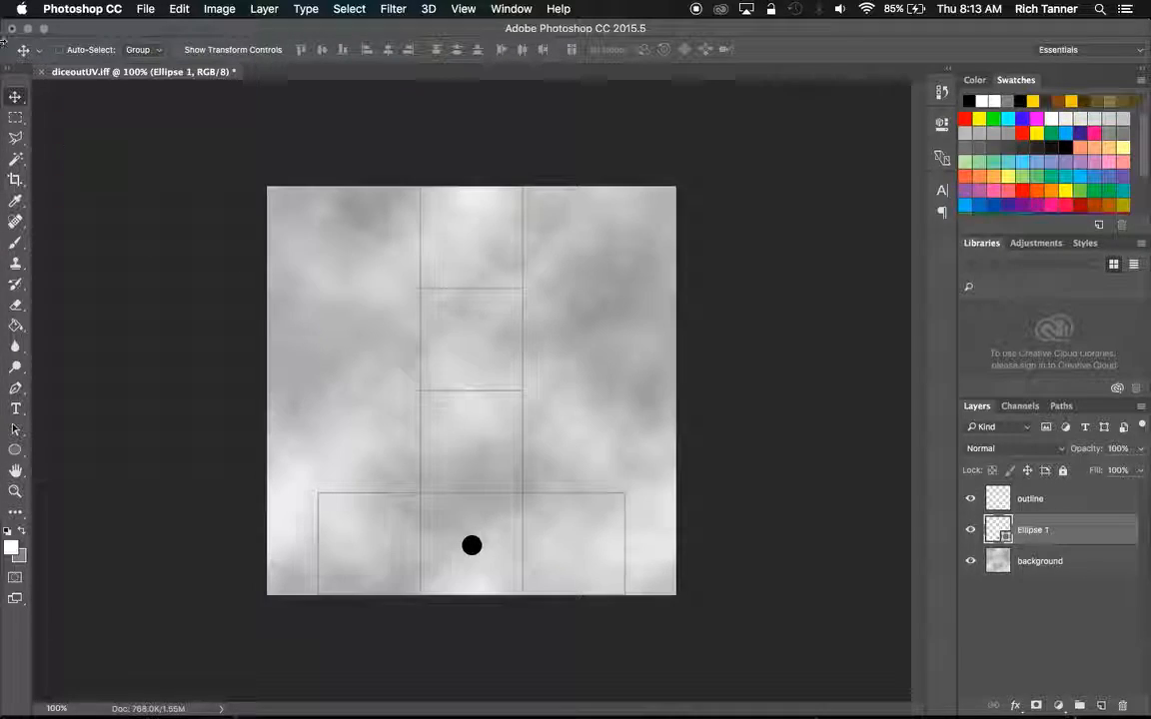
Duplicate the black dot into two rows of three on the column's second face from the top and two diagonal pips on the face below.
{"action": "left_click_drag", "start_coordinate": [478, 548], "coordinate": [443, 320]}
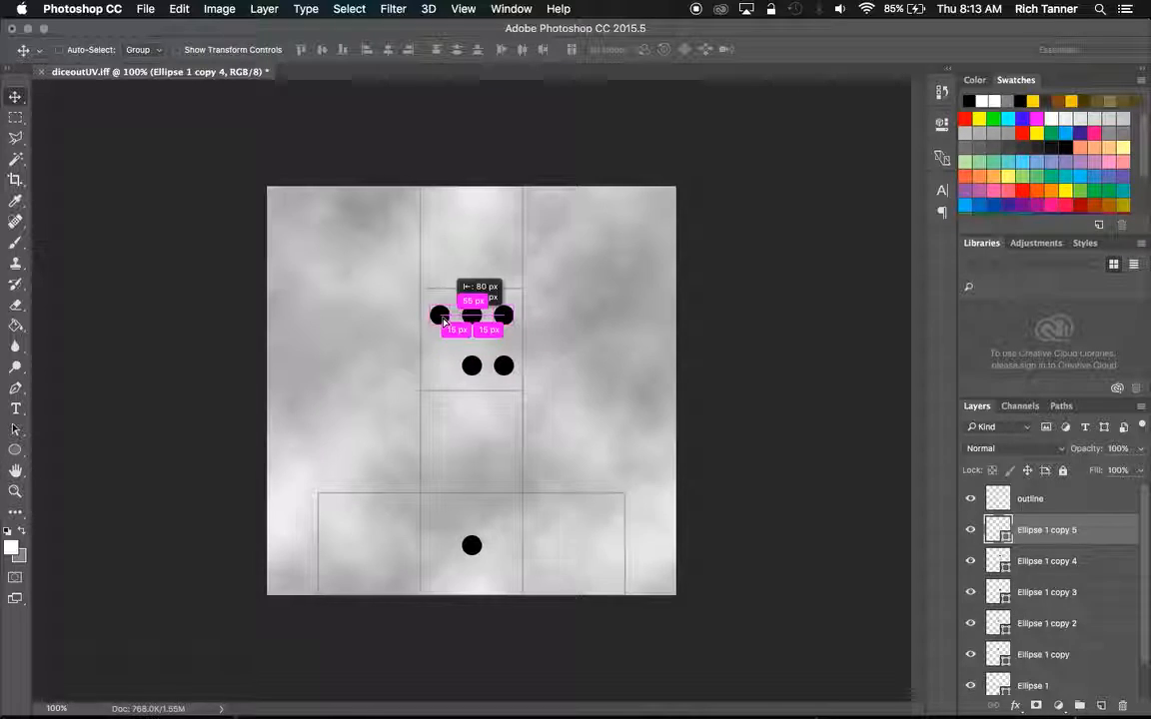
{"action": "left_click_drag", "start_coordinate": [439, 317], "coordinate": [441, 365]}
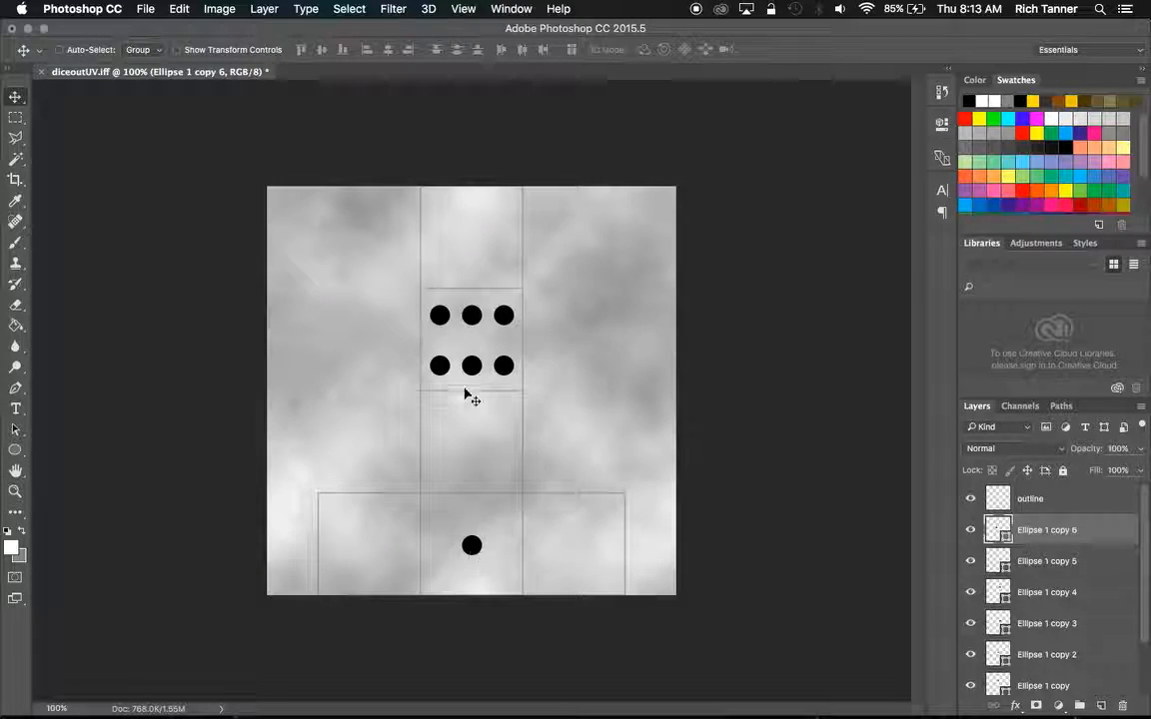
{"action": "left_click_drag", "start_coordinate": [446, 370], "coordinate": [504, 416]}
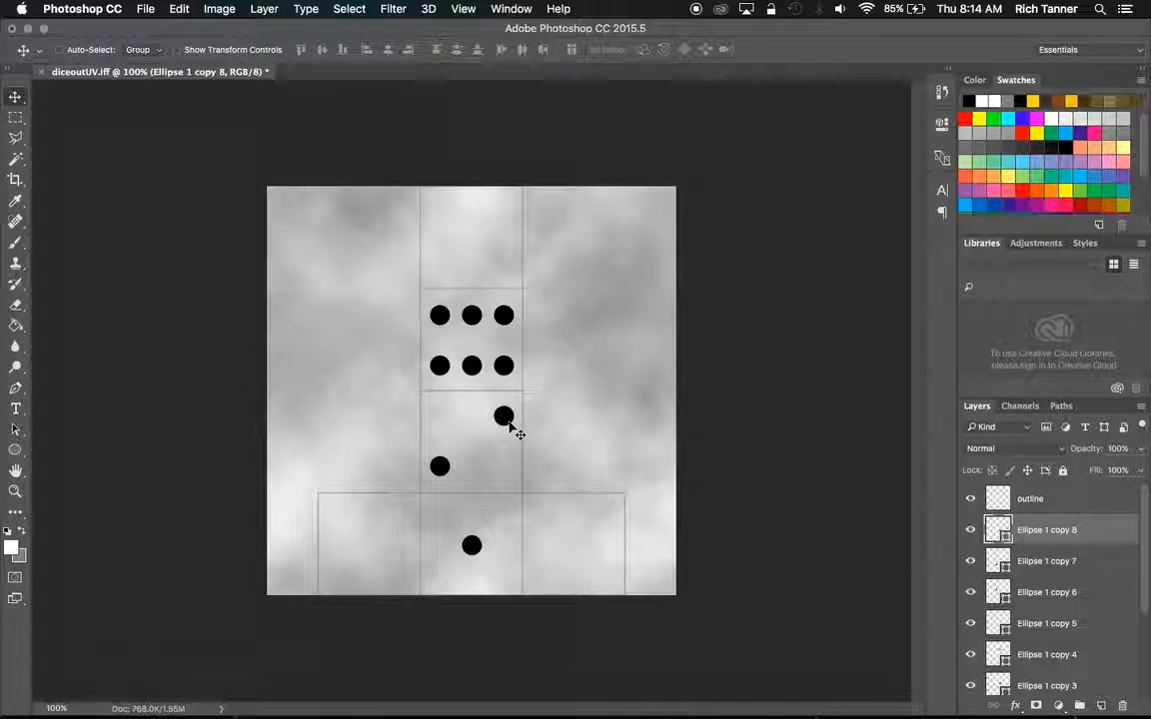
Duplicate the black dot into five pips on the top face, three diagonal pips on the bottom row's left face and four on its right face.
{"action": "left_click_drag", "start_coordinate": [507, 421], "coordinate": [475, 244]}
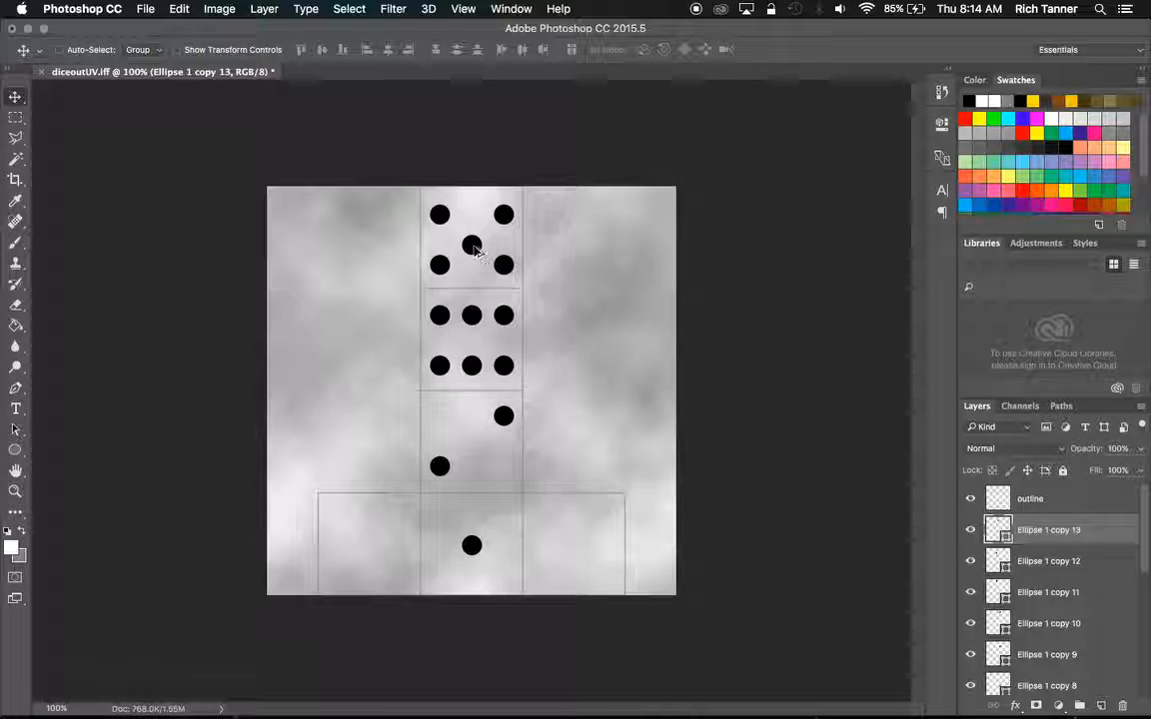
{"action": "left_click_drag", "start_coordinate": [484, 259], "coordinate": [604, 574]}
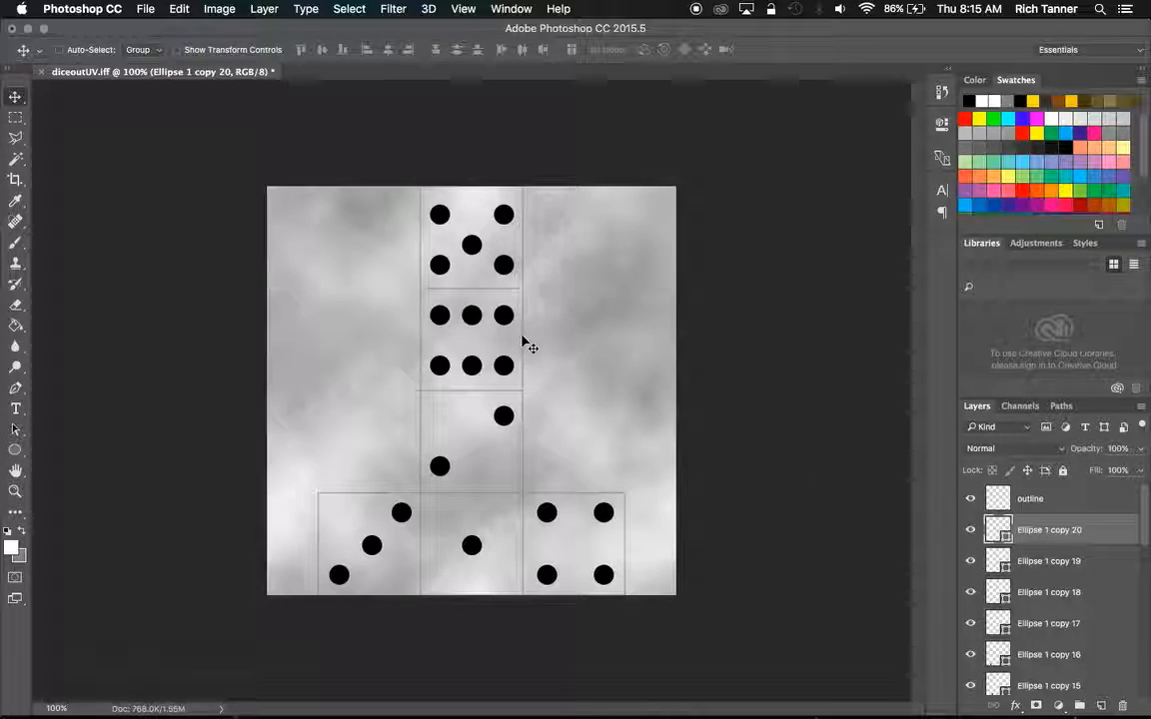
{"action": "left_click_drag", "start_coordinate": [470, 244], "coordinate": [472, 244]}
Hide the outline layer and save the layered document in Photoshop format as diceLayers.psd in the images folder.
{"action": "left_click", "coordinate": [969, 501]}
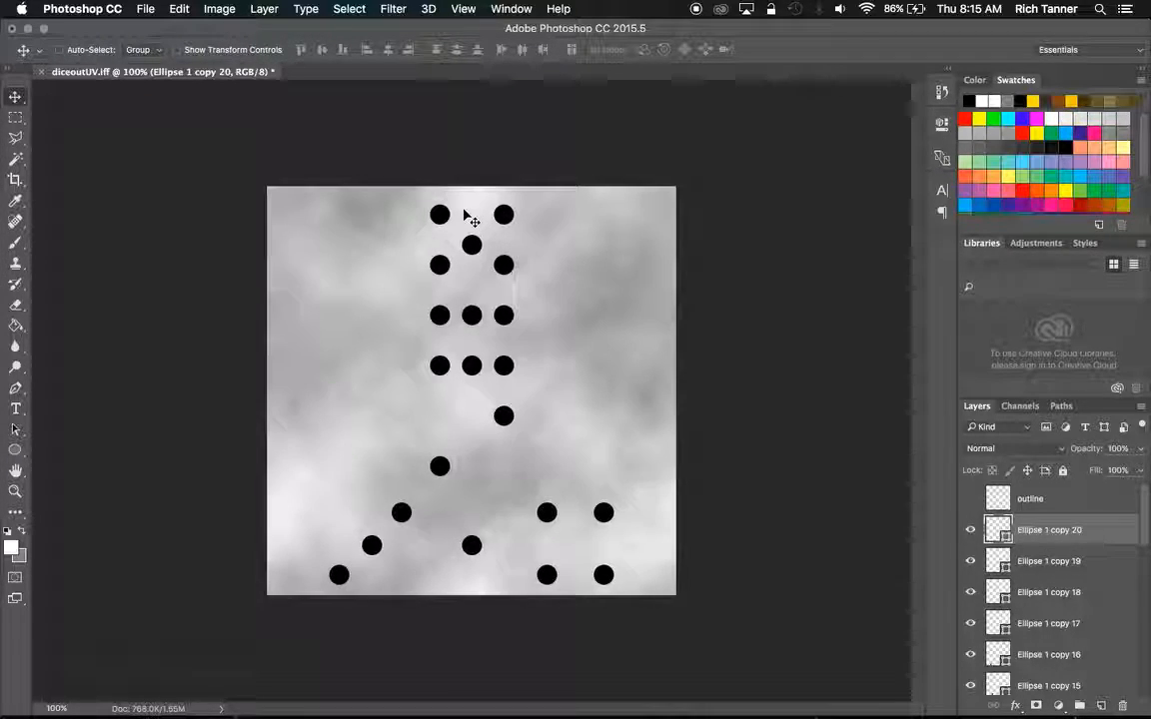
{"action": "left_click", "coordinate": [150, 12]}
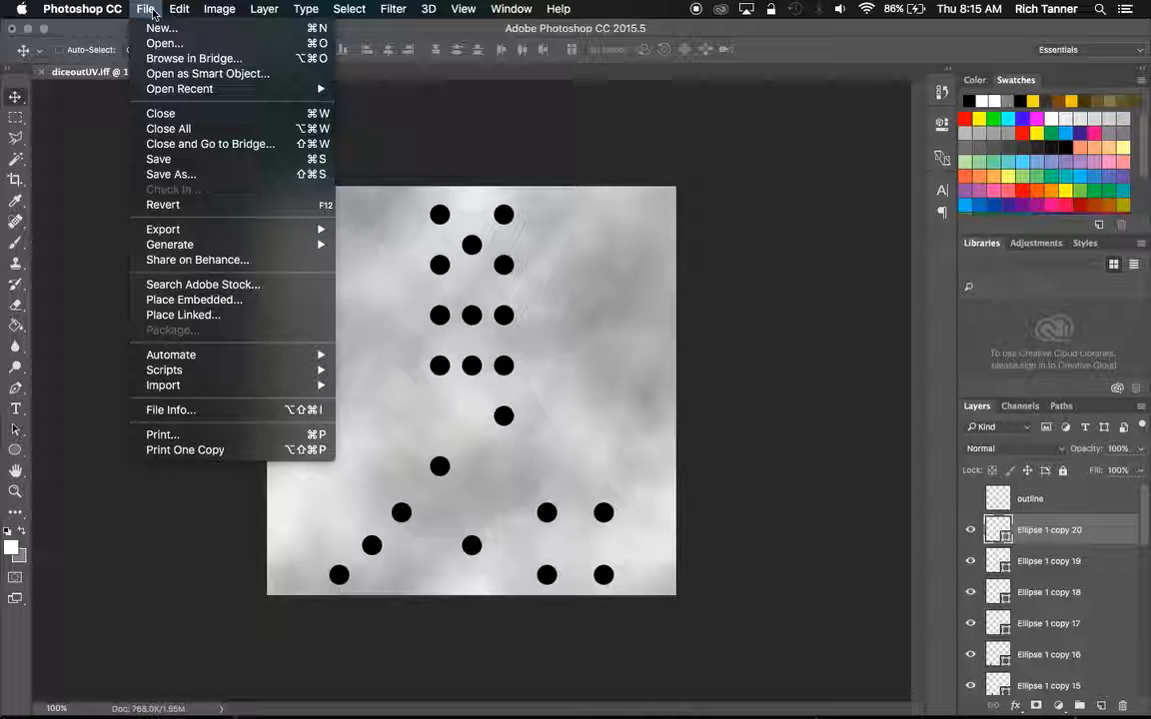
{"action": "left_click", "coordinate": [190, 174]}
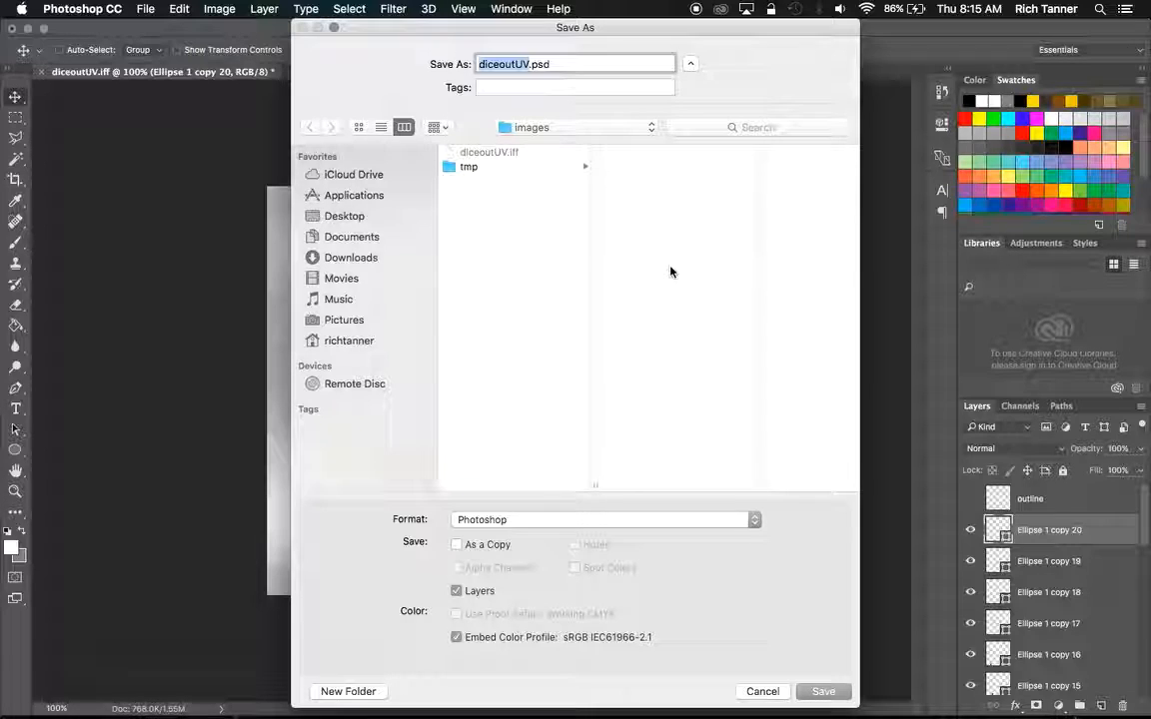
{"action": "left_click", "coordinate": [503, 64]}
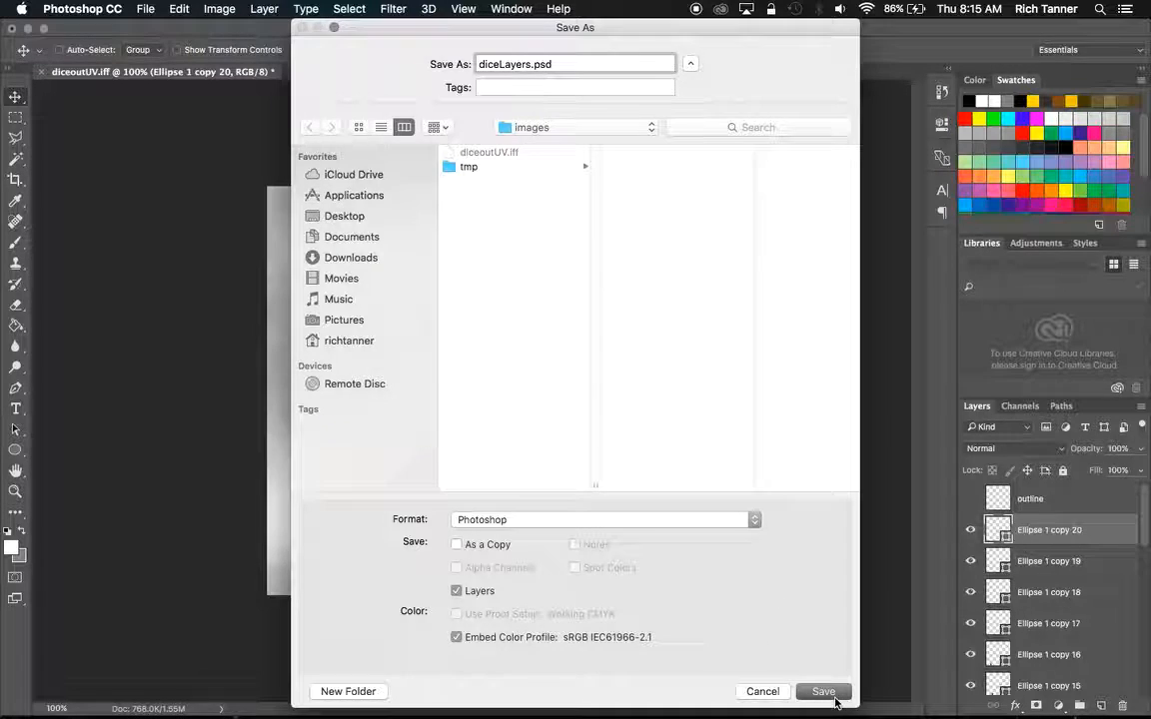
{"action": "left_click", "coordinate": [823, 691]}
{"action": "left_click", "coordinate": [775, 284]}
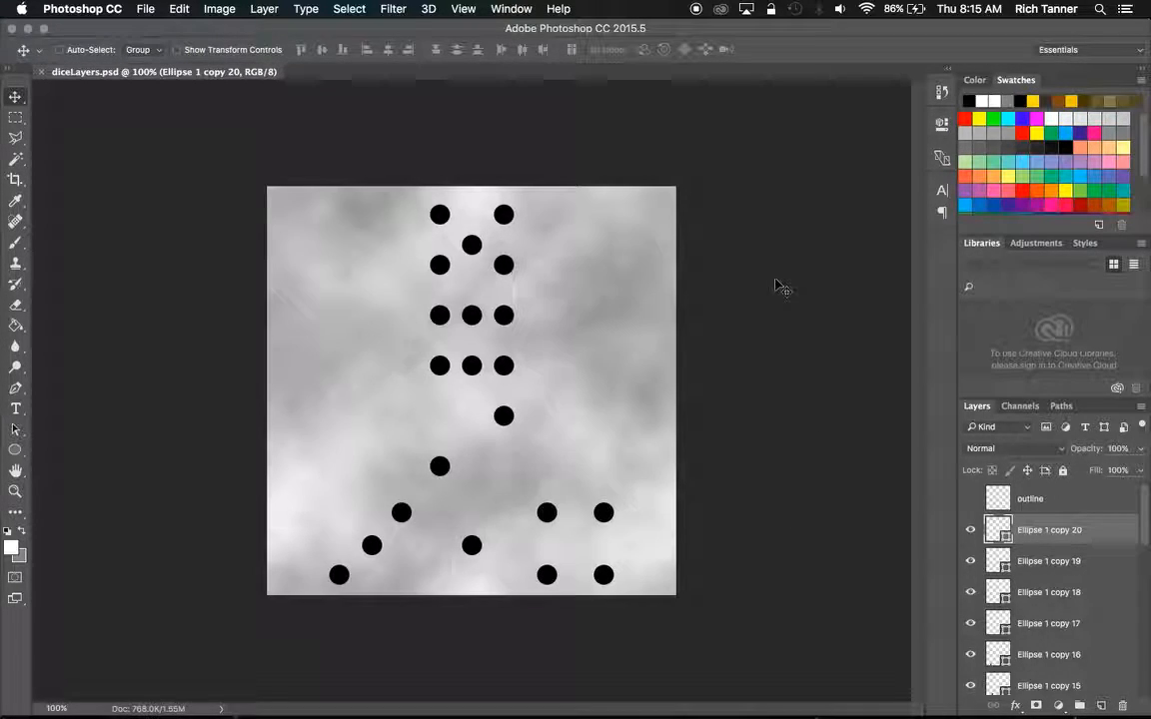
Save a PNG copy of the texture as mDice.png in the images folder with Smallest / Slow compression and no interlacing.
{"action": "left_click", "coordinate": [146, 9]}
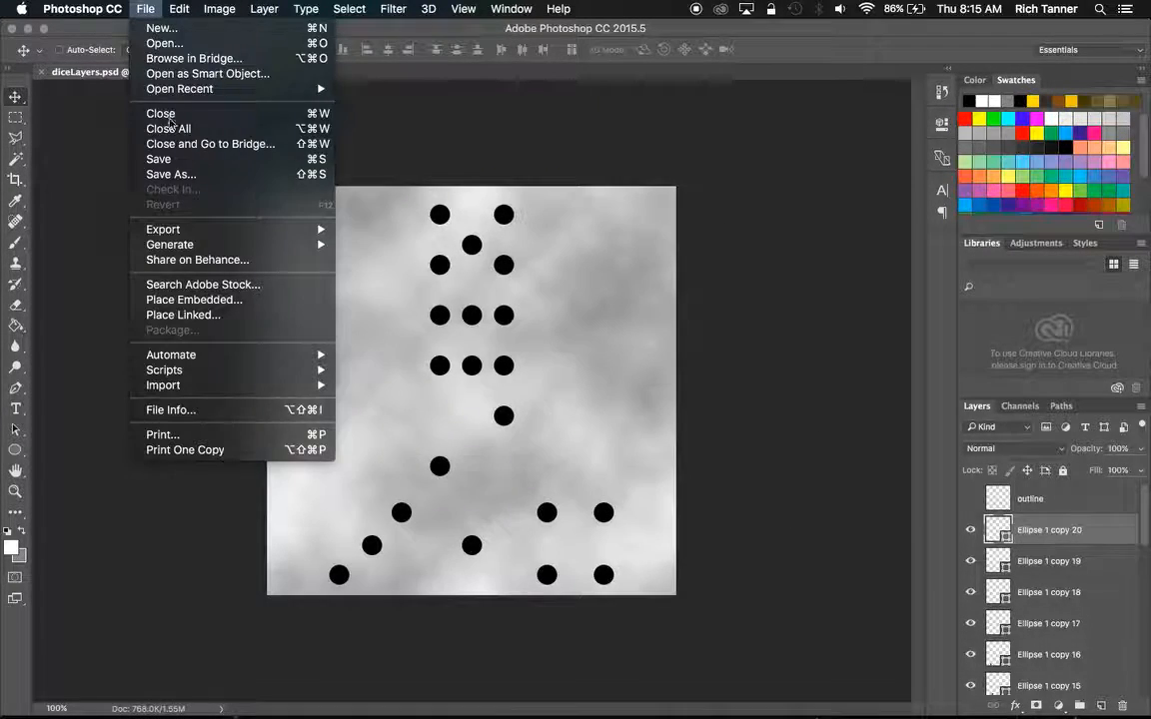
{"action": "left_click", "coordinate": [171, 175]}
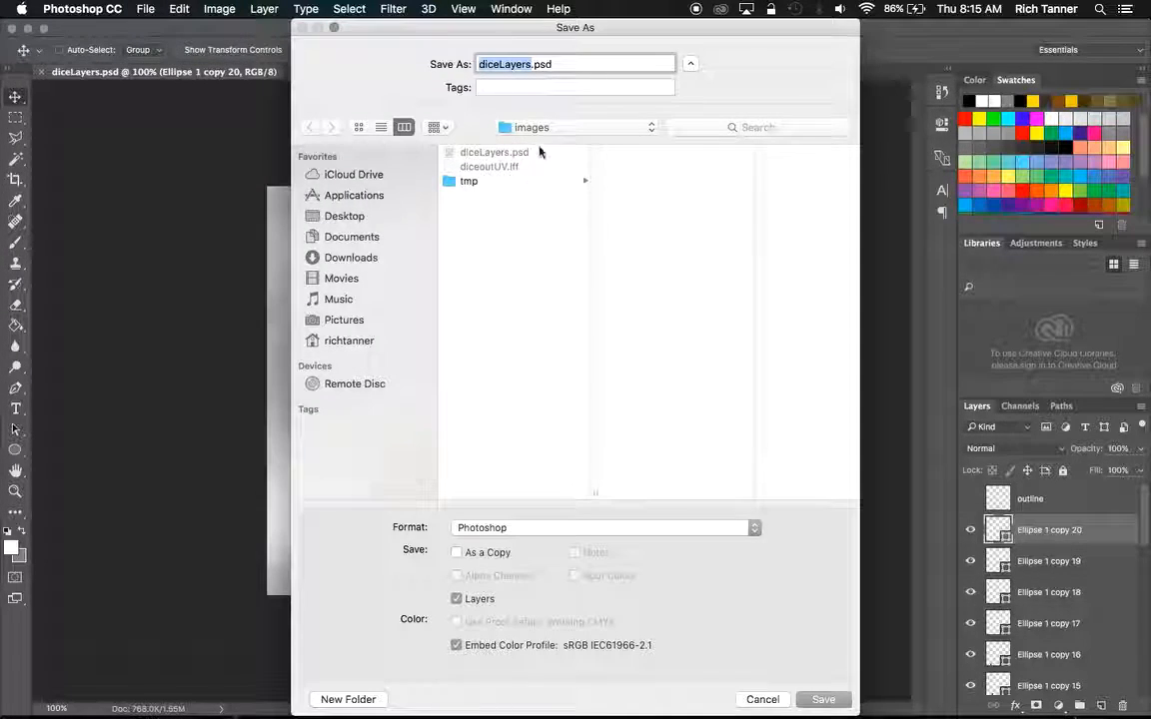
{"action": "left_click", "coordinate": [751, 529]}
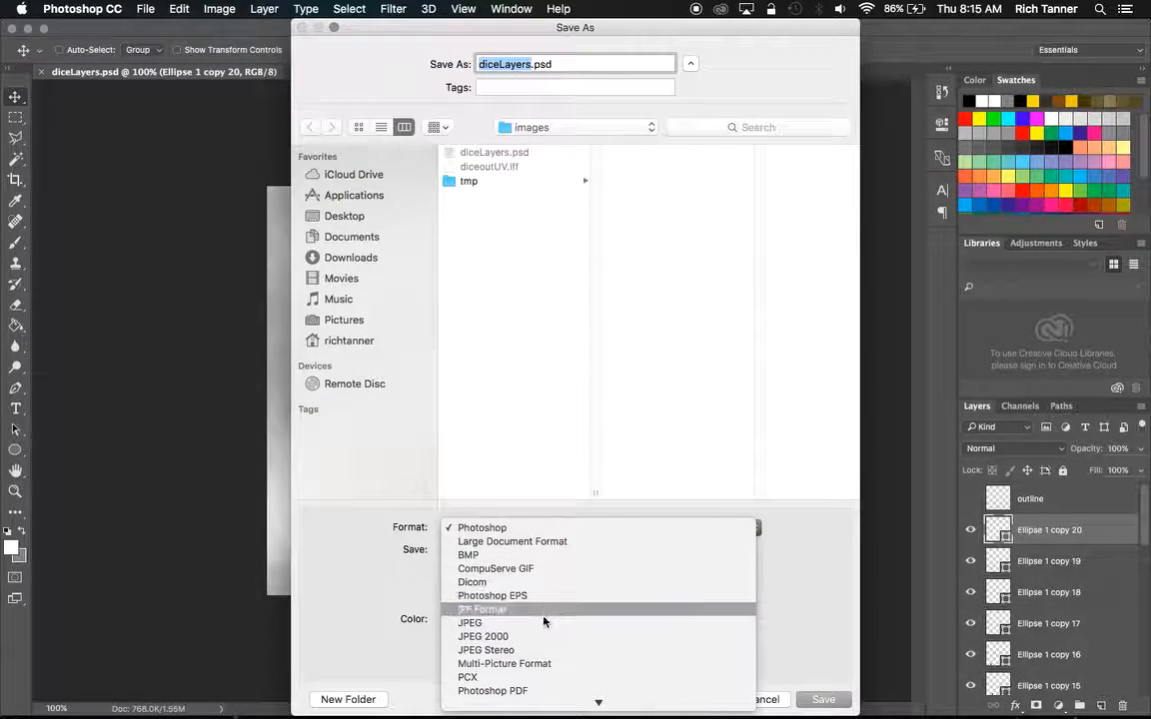
{"action": "mouse_move", "coordinate": [540, 708]}
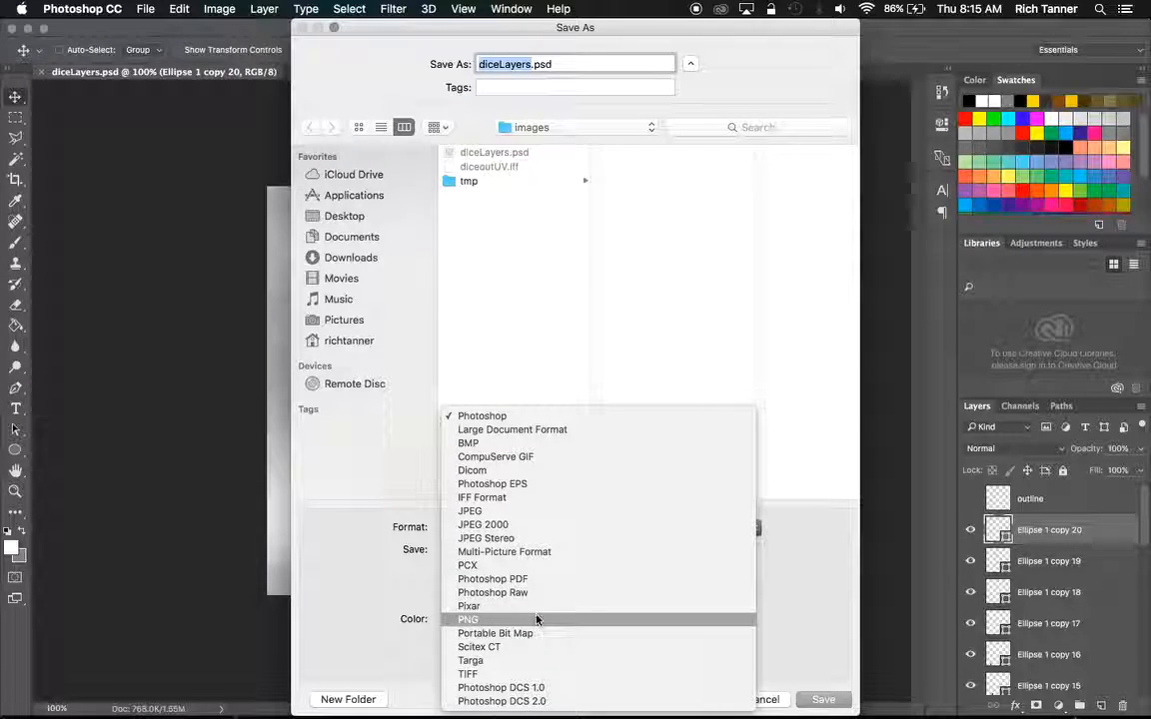
{"action": "left_click", "coordinate": [537, 619]}
{"action": "left_click", "coordinate": [505, 65]}
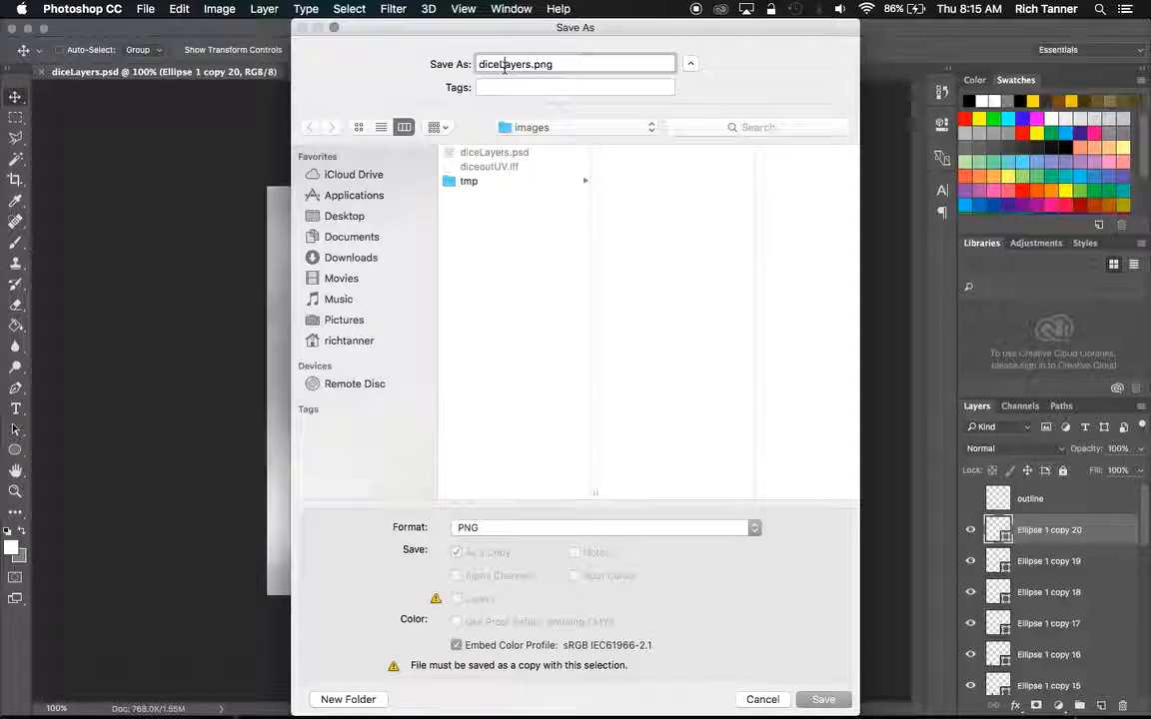
{"action": "double_click", "coordinate": [504, 64]}
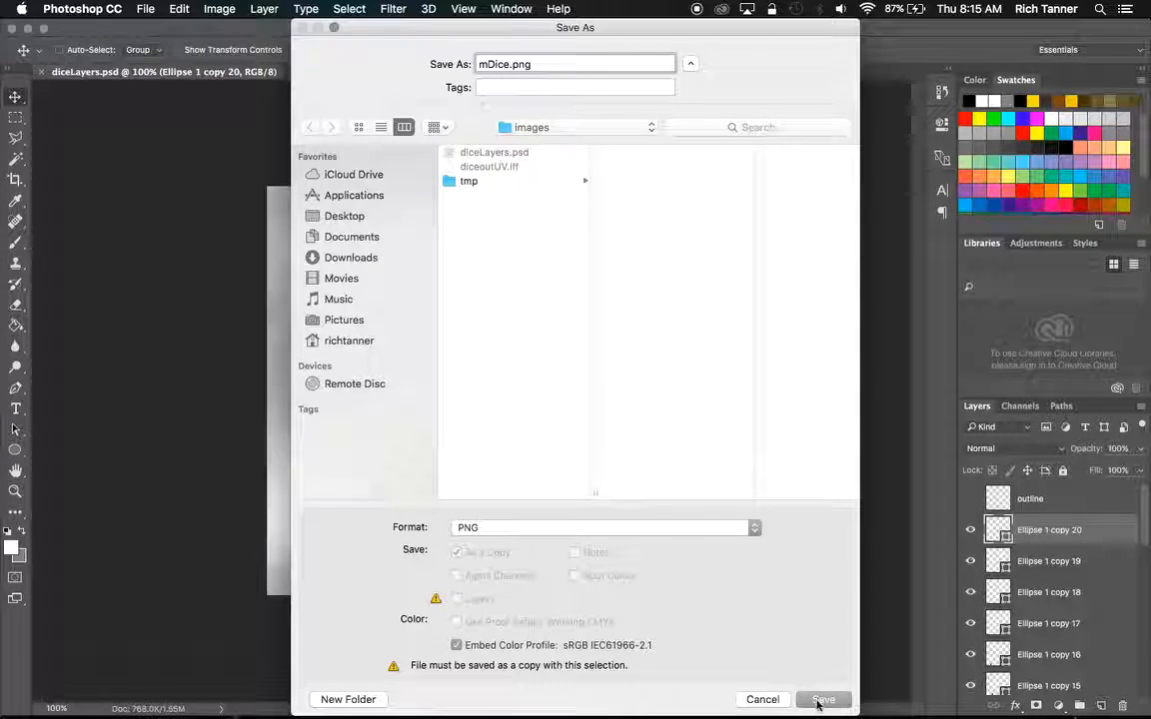
{"action": "left_click", "coordinate": [821, 625]}
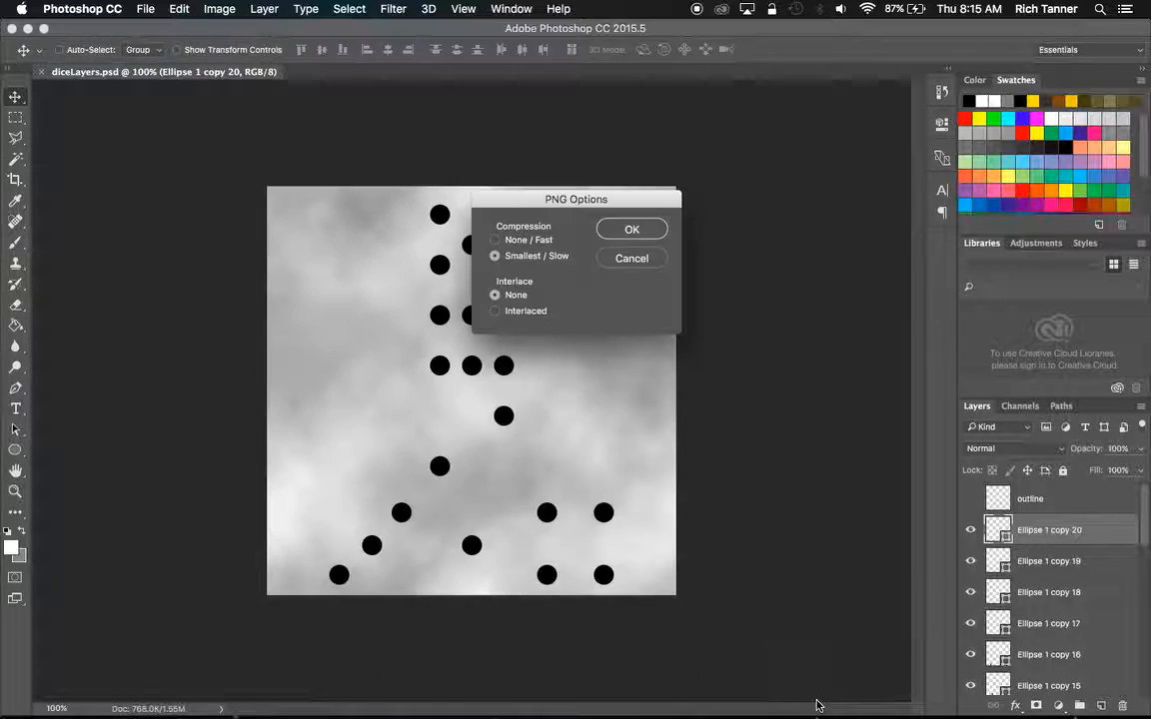
{"action": "left_click", "coordinate": [630, 226]}
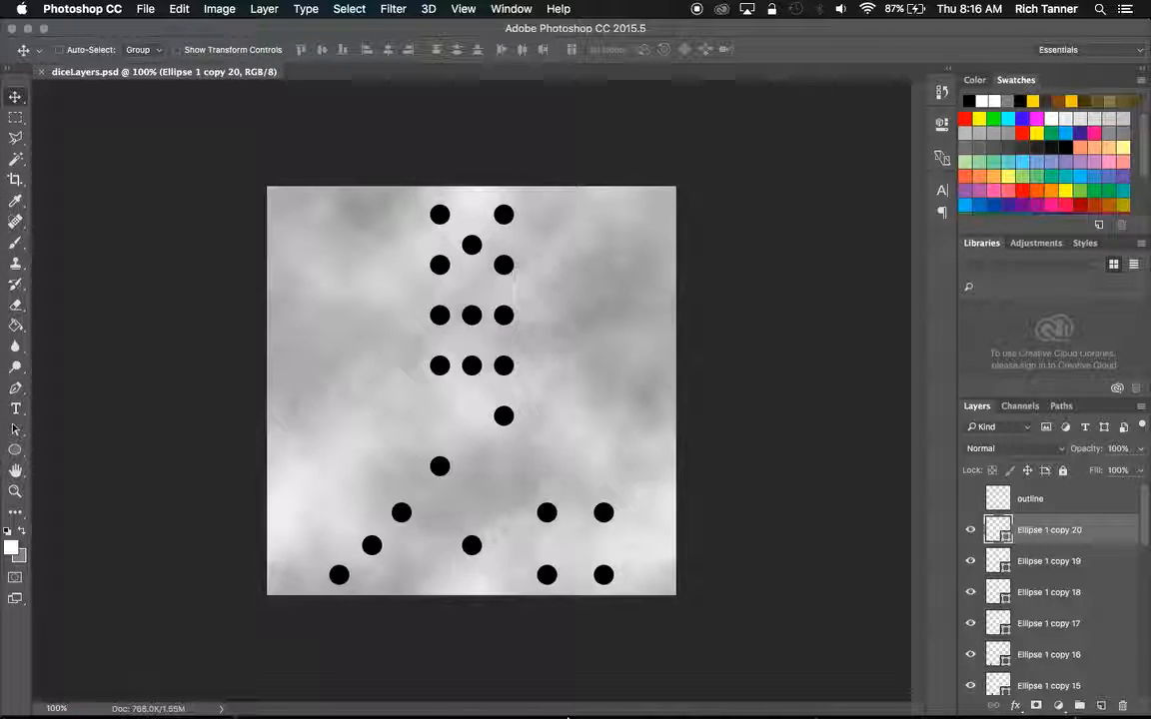
Switch to Maya, close the UV Editor and bring up the main modeling window with the two cubes.
{"action": "left_click", "coordinate": [634, 695]}
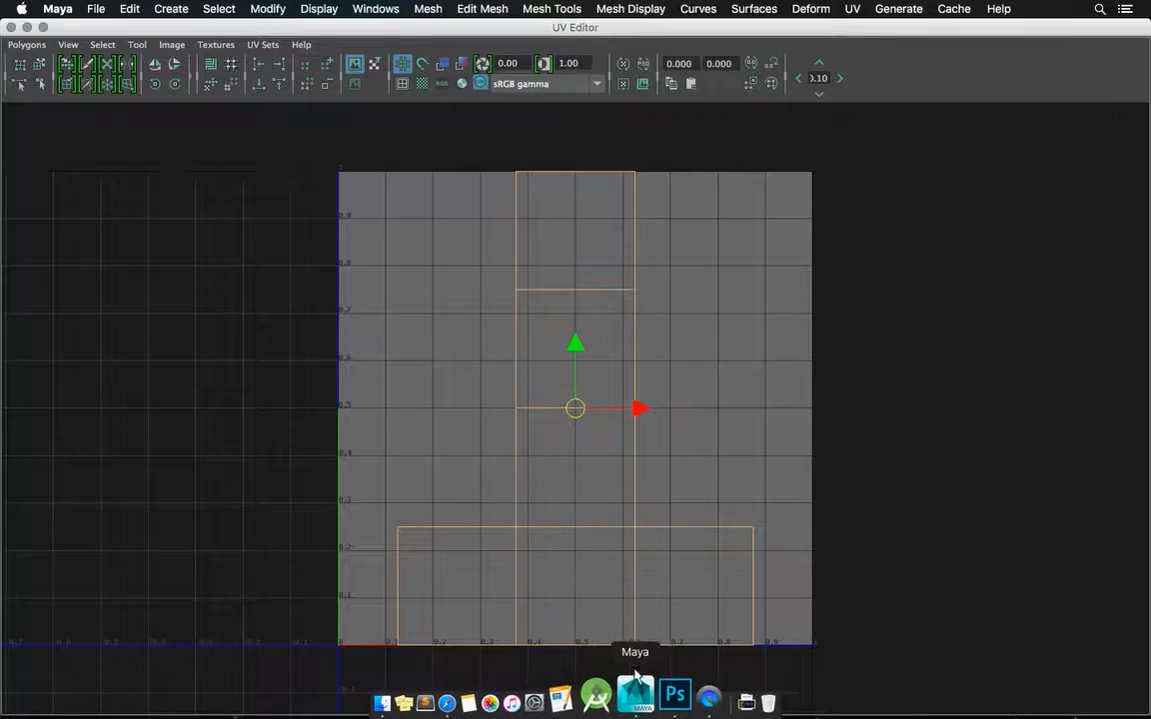
{"action": "left_click", "coordinate": [11, 27]}
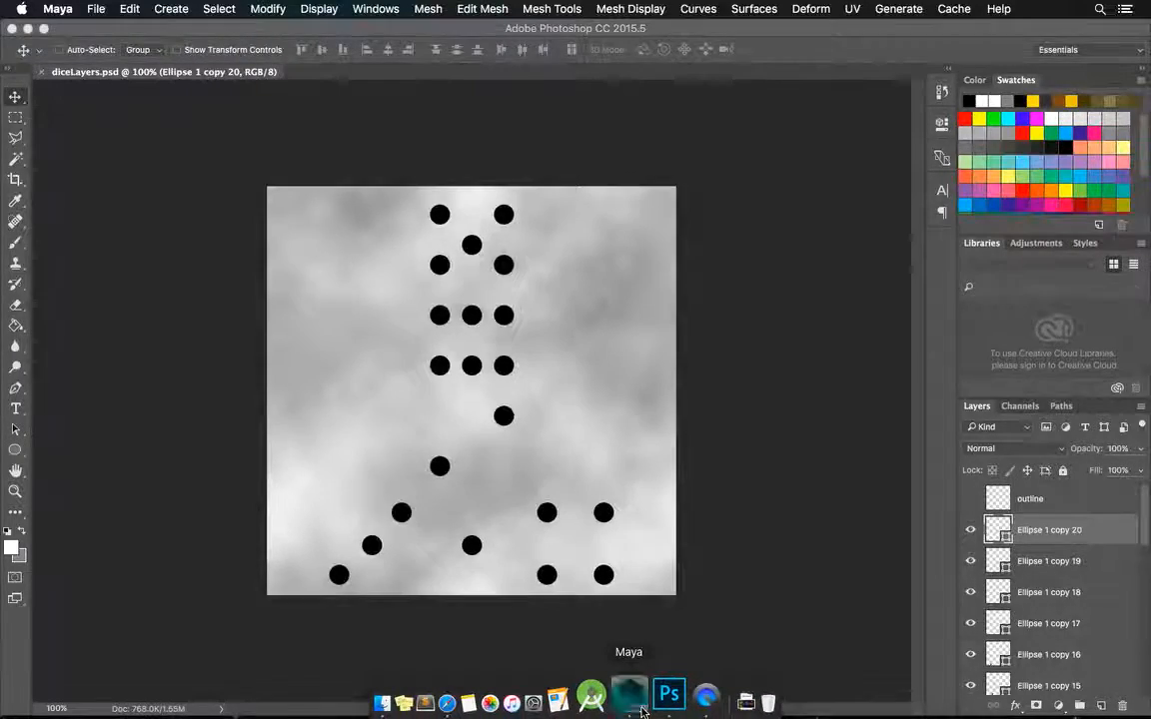
{"action": "left_click", "coordinate": [603, 699]}
{"action": "left_click", "coordinate": [380, 206]}
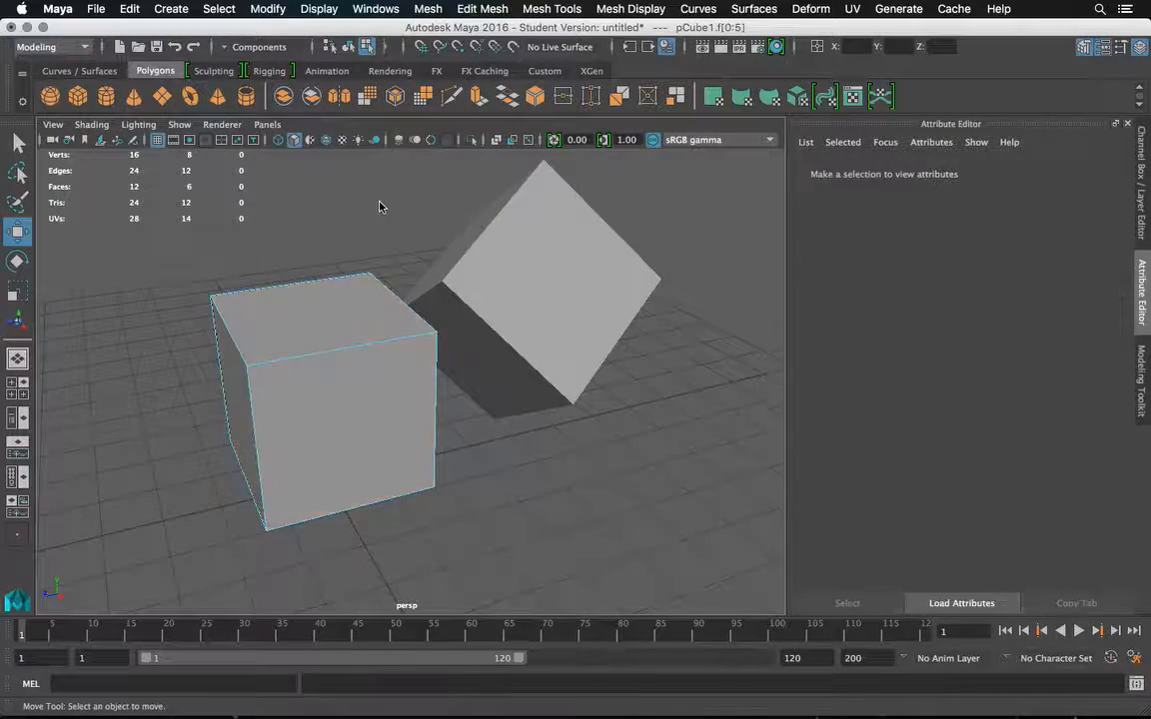
Create a Blinn material in the Hypershade/Persp layout and rename it mDice.
{"action": "left_click", "coordinate": [18, 480]}
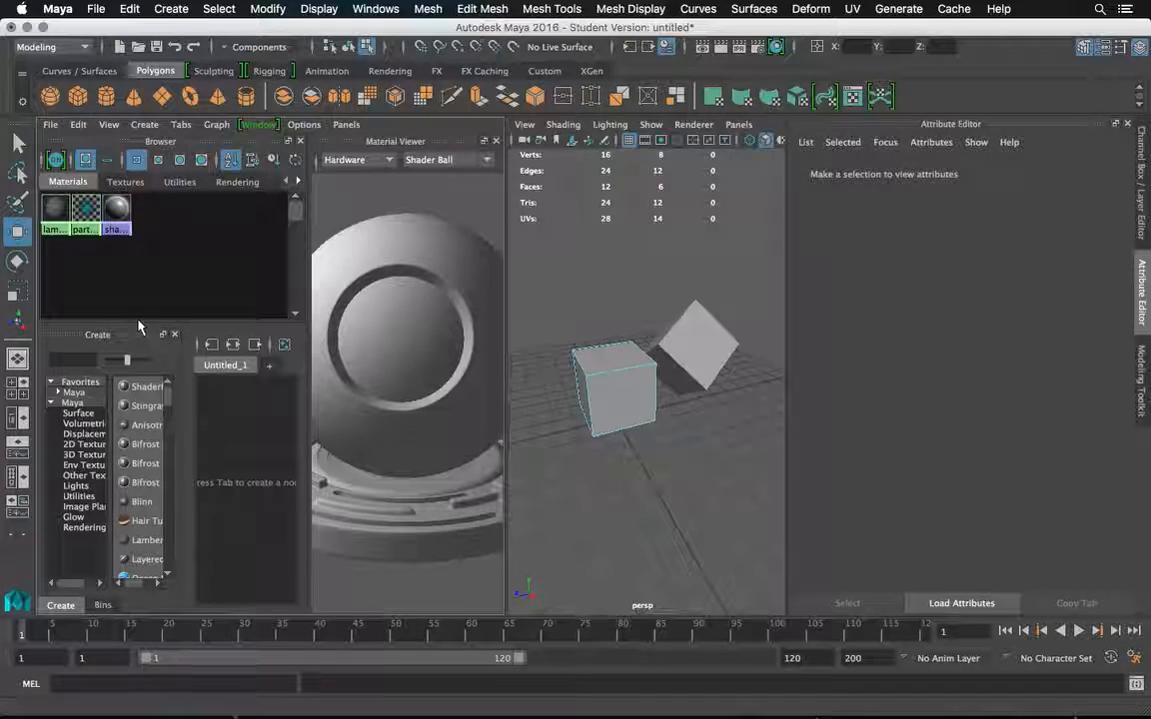
{"action": "left_click", "coordinate": [141, 502]}
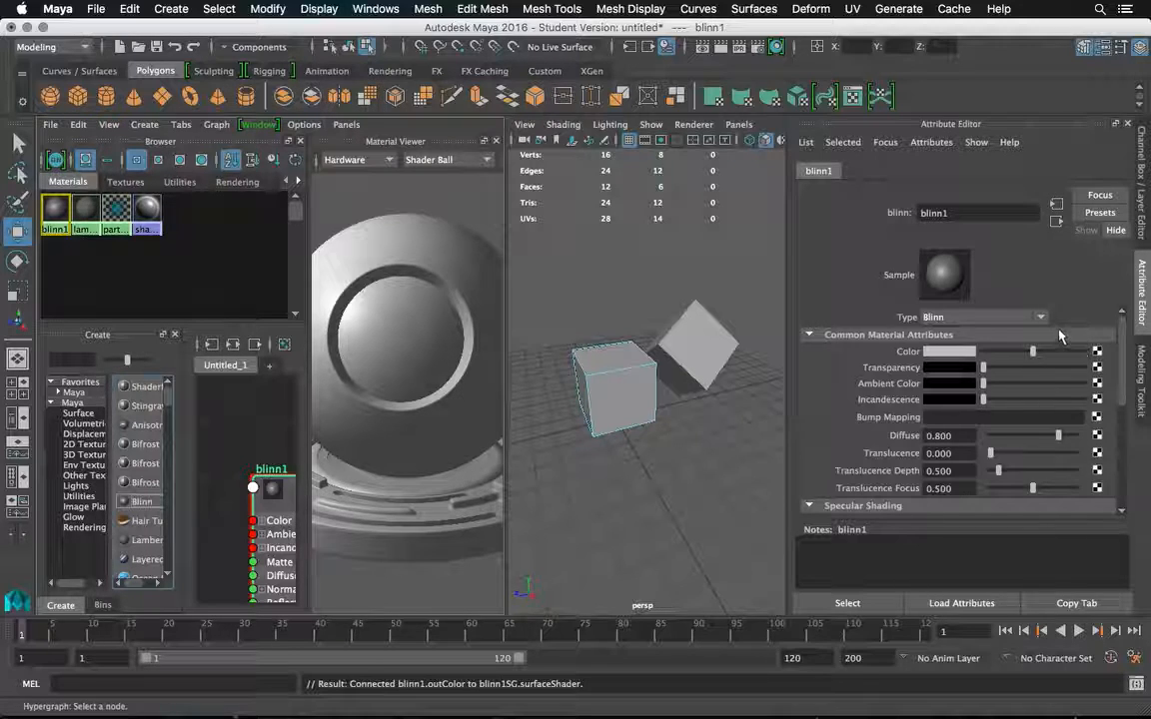
{"action": "double_click", "coordinate": [979, 215]}
{"action": "type", "text": "mDic"}
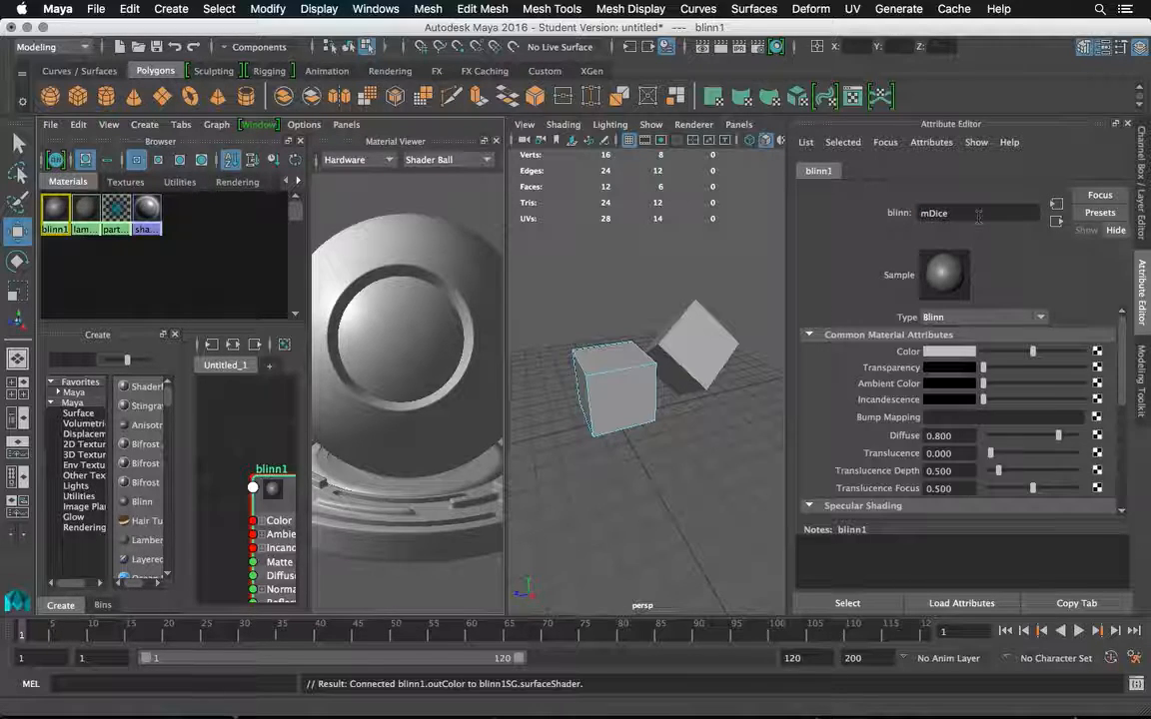
{"action": "type", "text": "e"}
{"action": "key", "text": "Return"}
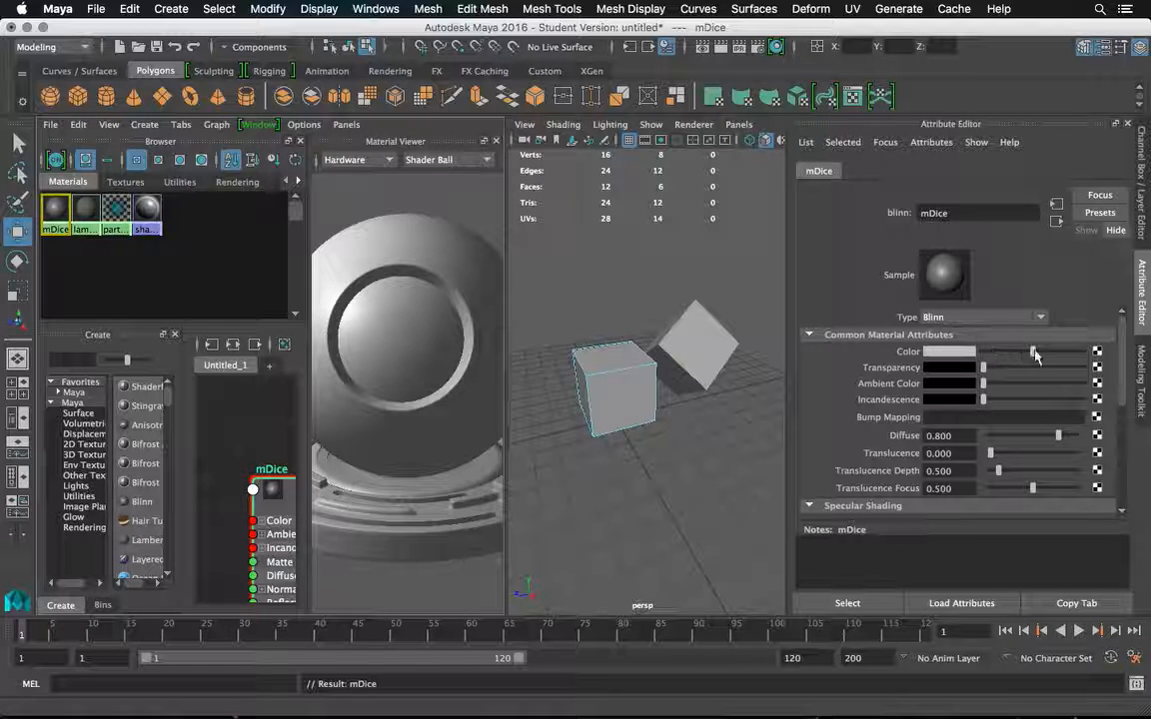
Map a 2D File texture to the mDice material's color and load mDice.png from the project's images folder.
{"action": "left_click", "coordinate": [1097, 354]}
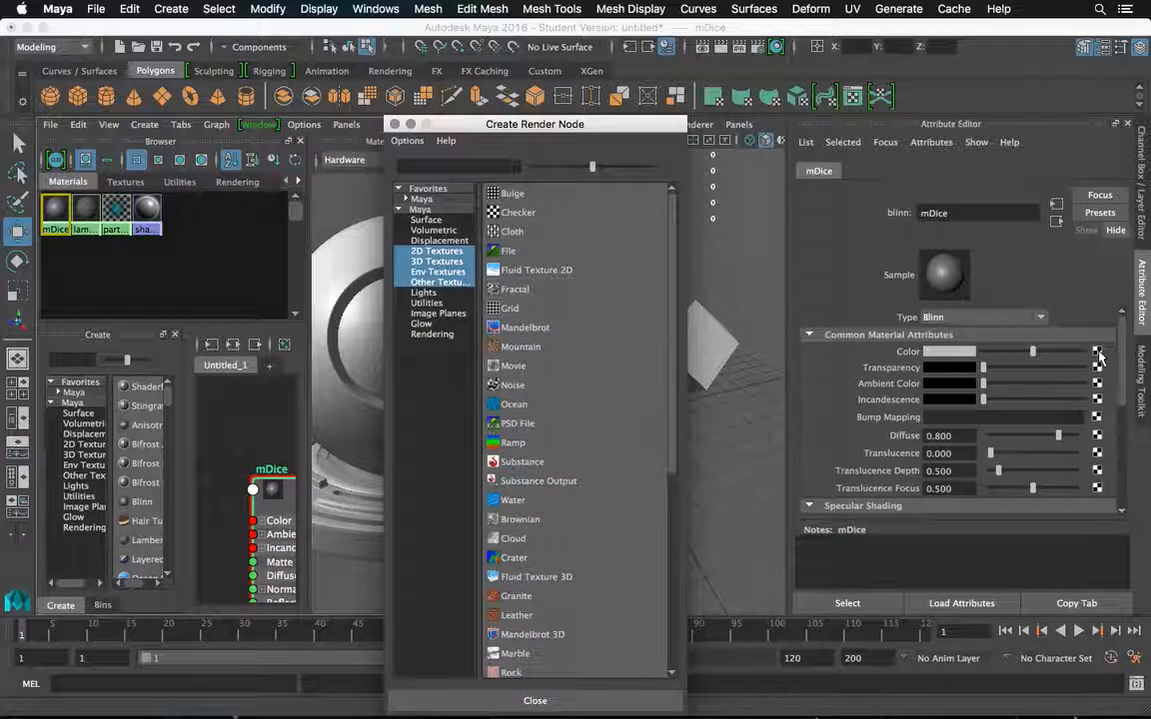
{"action": "left_click", "coordinate": [428, 250]}
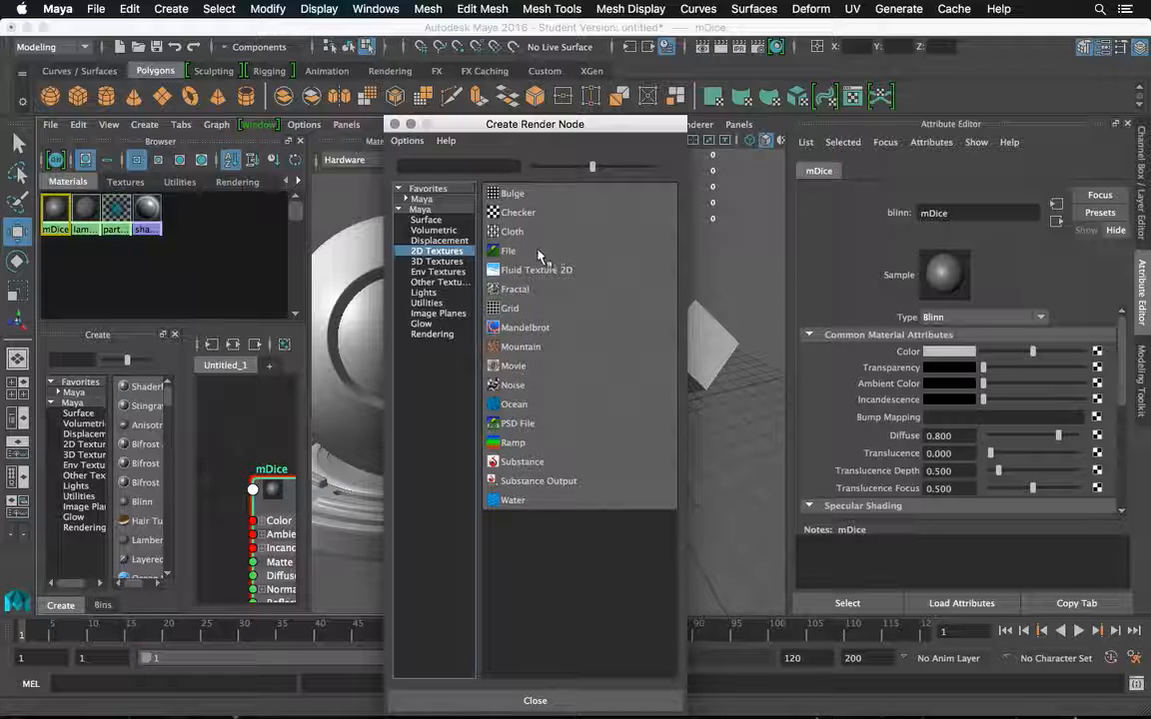
{"action": "left_click", "coordinate": [535, 253]}
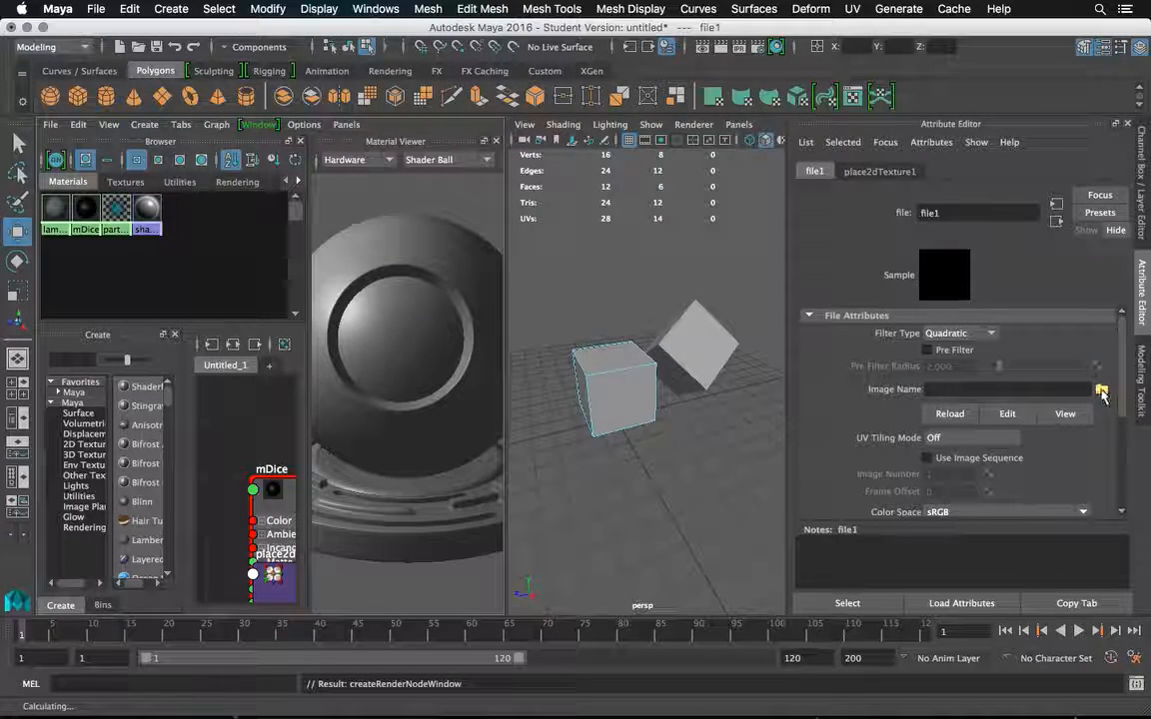
{"action": "left_click", "coordinate": [1100, 391]}
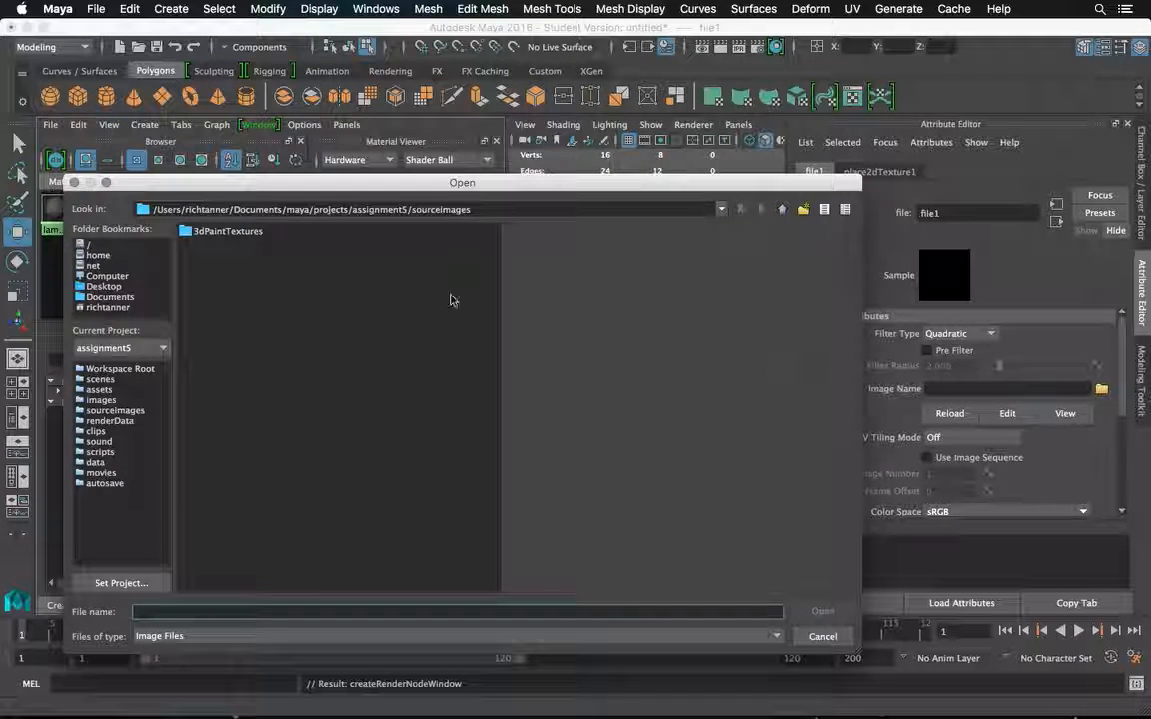
{"action": "left_click", "coordinate": [110, 400]}
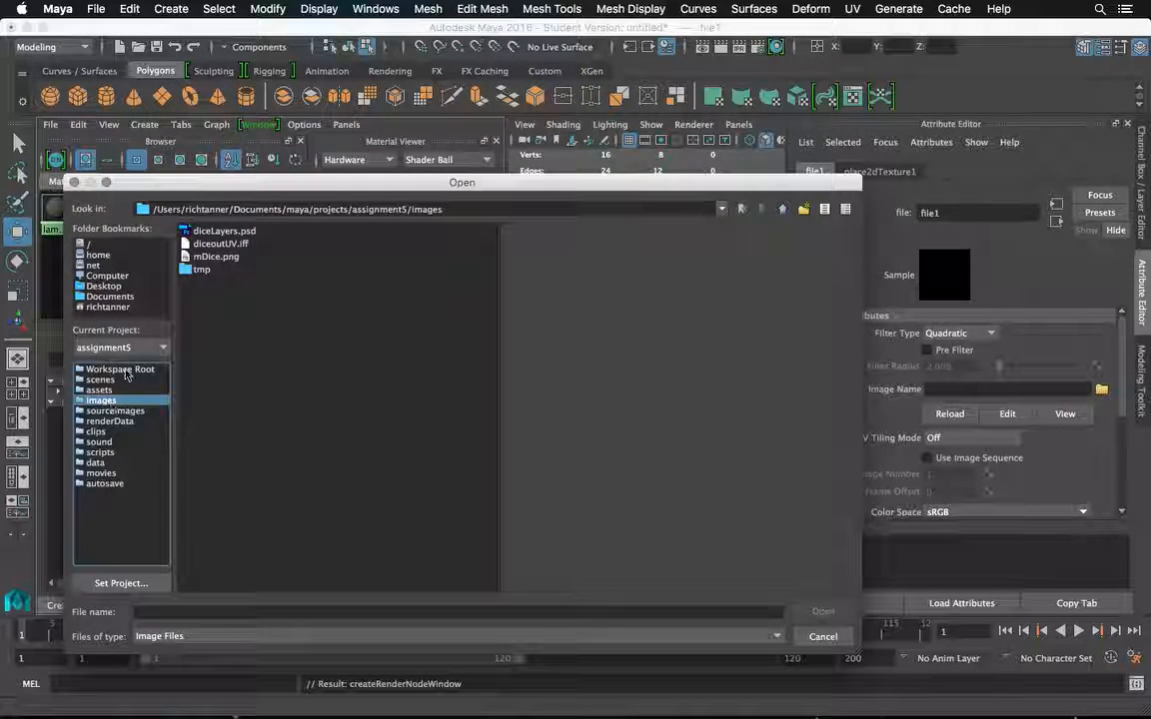
{"action": "left_click", "coordinate": [205, 258]}
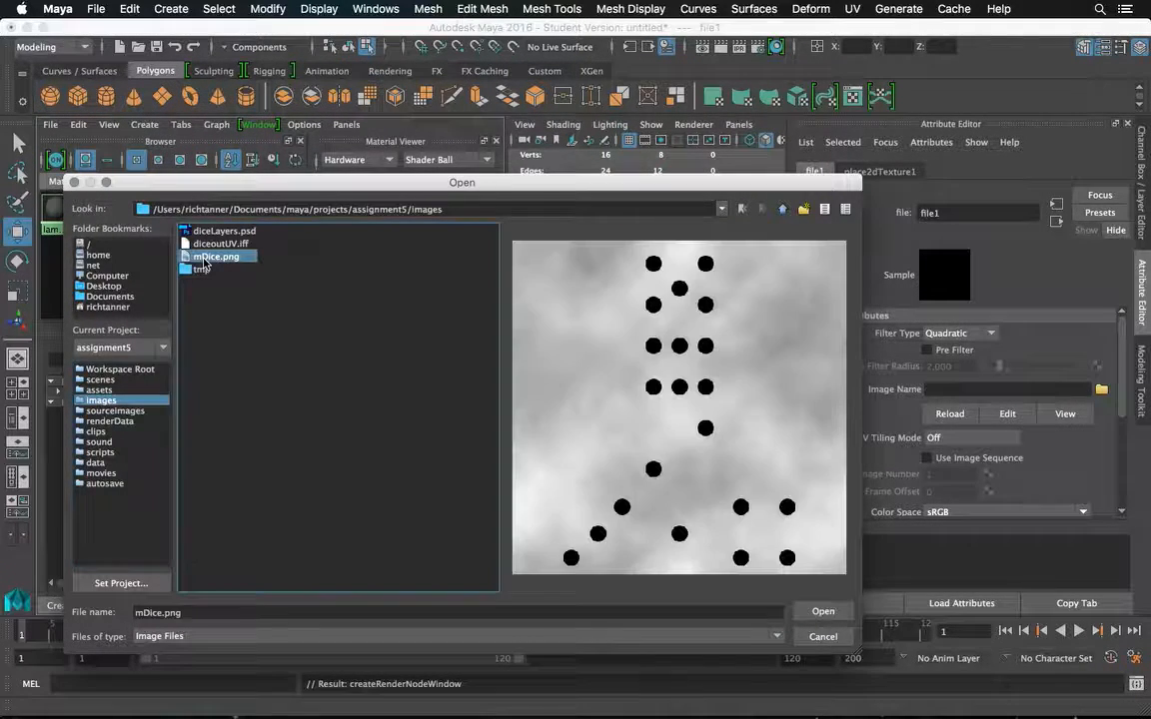
{"action": "left_click", "coordinate": [822, 611]}
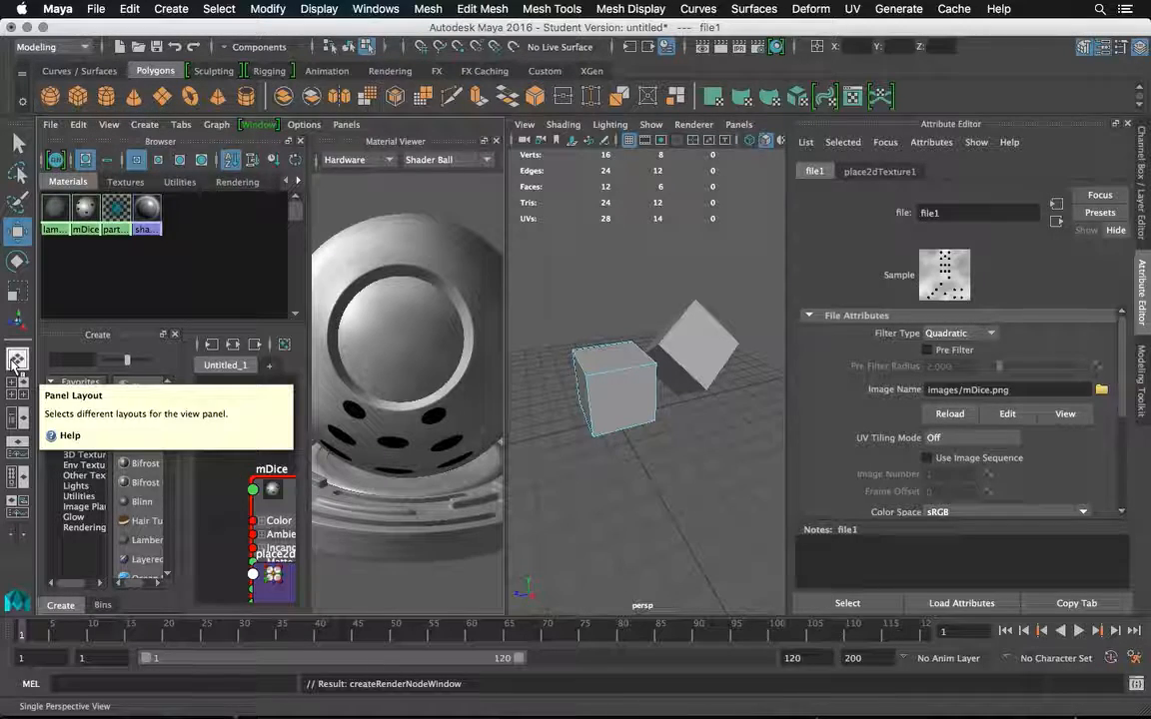
Return to the single perspective view and assign the existing mDice material to the whole upright cube in object mode.
{"action": "left_click", "coordinate": [17, 360]}
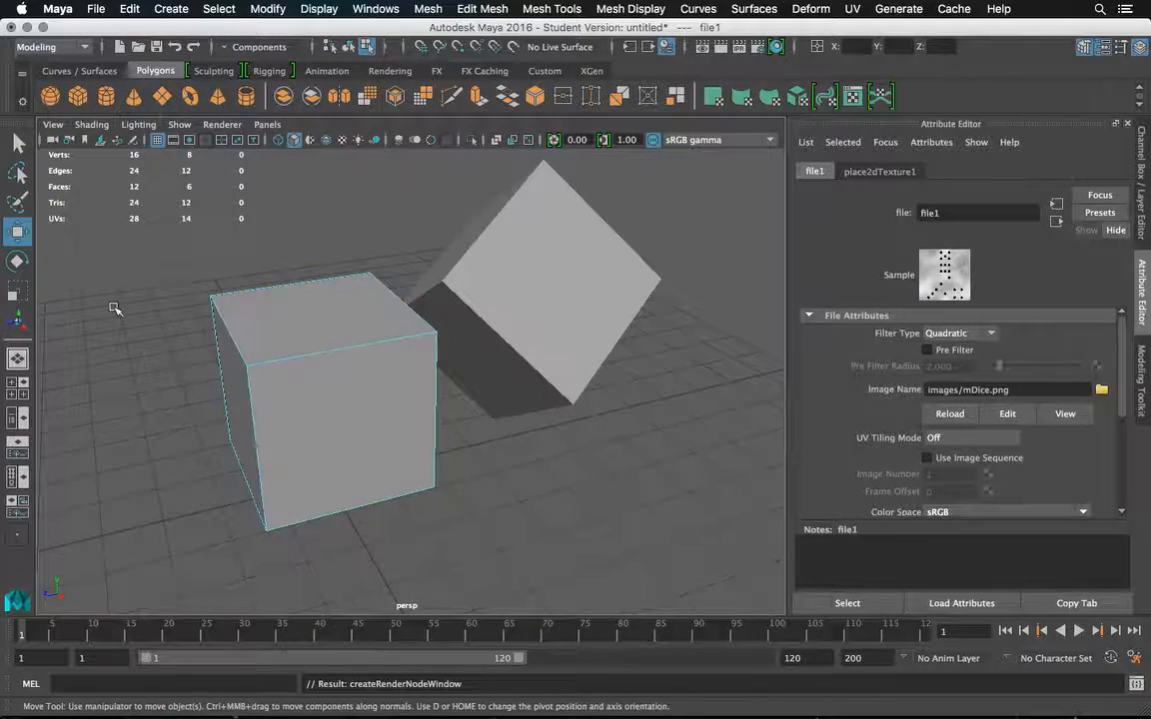
{"action": "key", "text": "q"}
{"action": "left_click", "coordinate": [296, 356]}
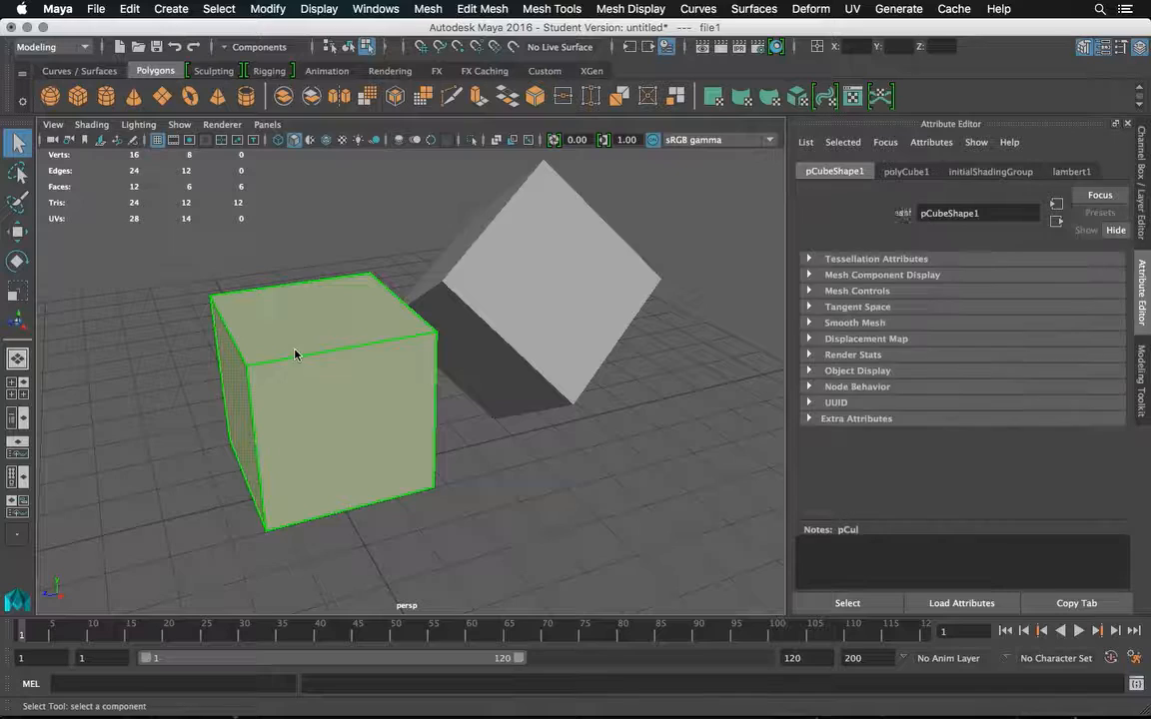
{"action": "right_click", "coordinate": [293, 256]}
{"action": "left_click", "coordinate": [329, 248]}
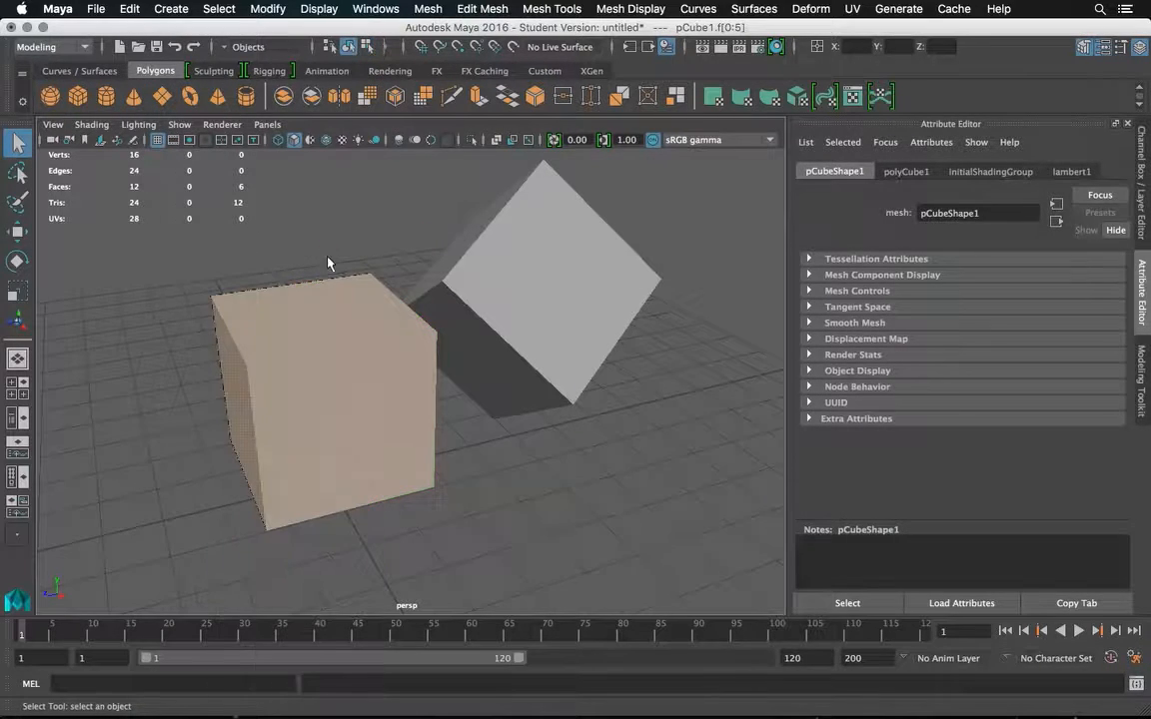
{"action": "left_click", "coordinate": [314, 311]}
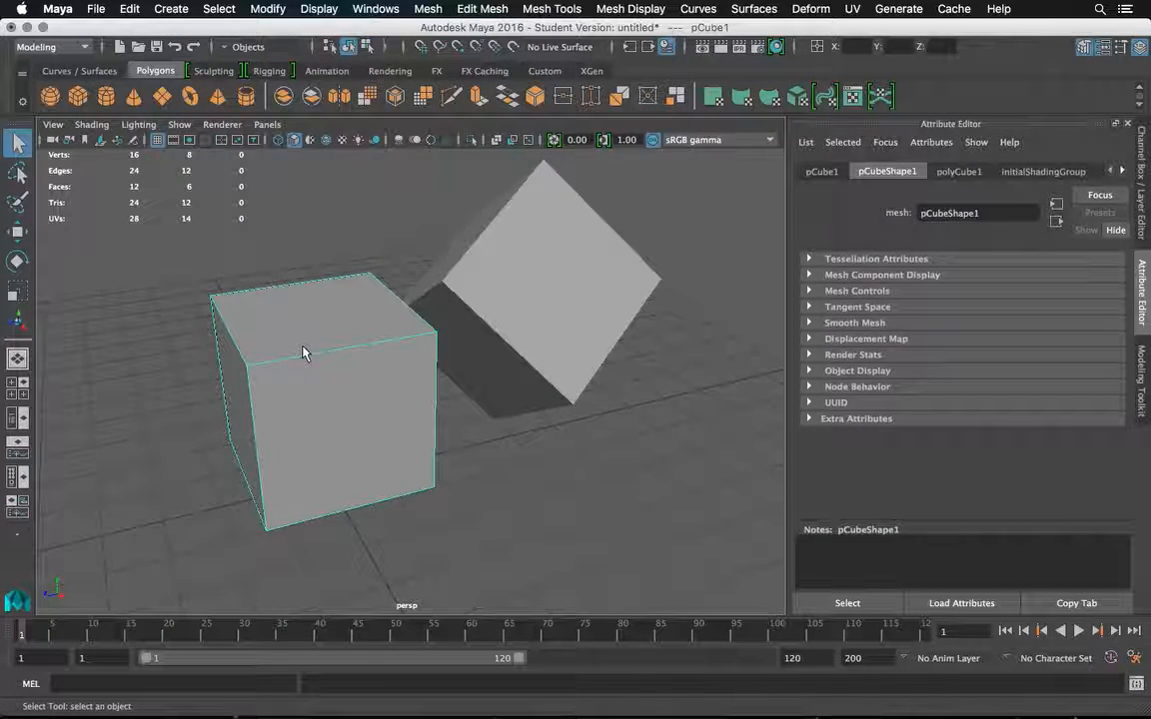
{"action": "right_click", "coordinate": [303, 258]}
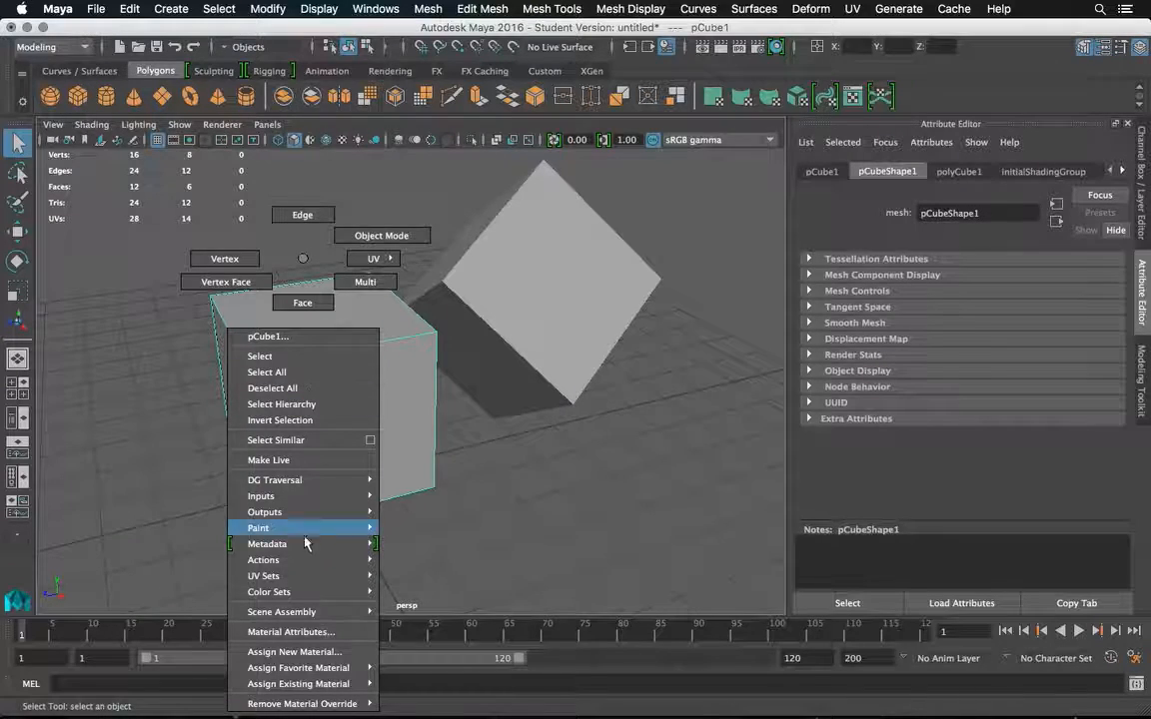
{"action": "mouse_move", "coordinate": [300, 683]}
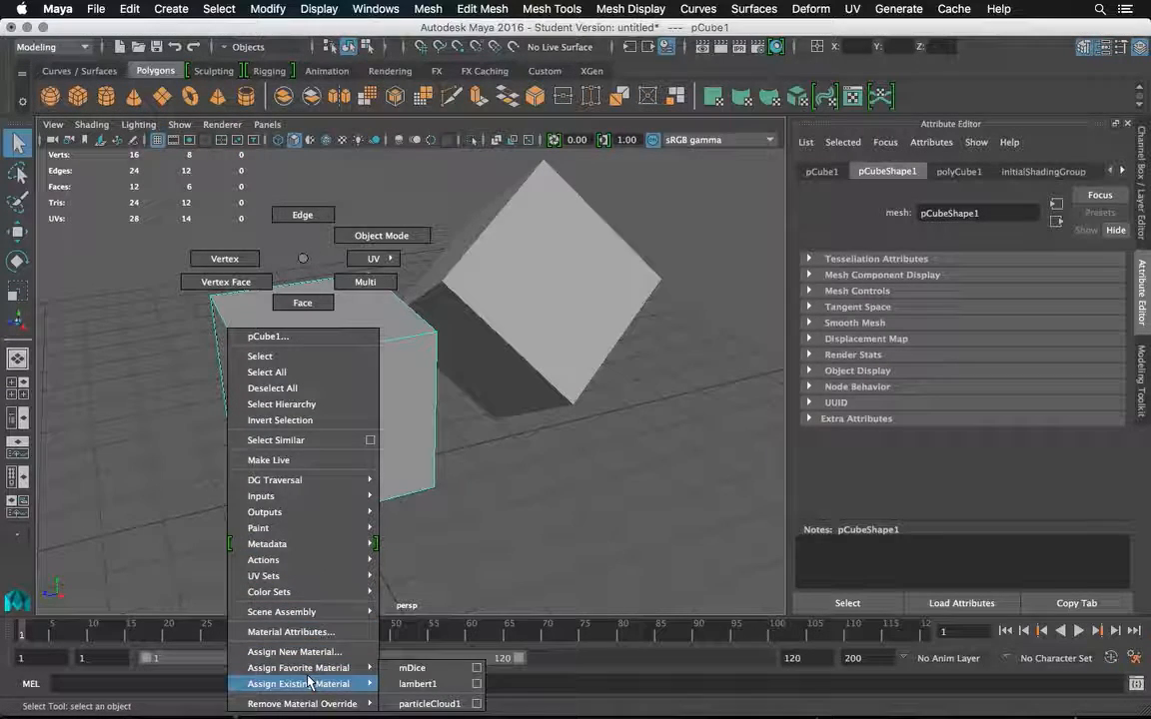
{"action": "left_click", "coordinate": [404, 666]}
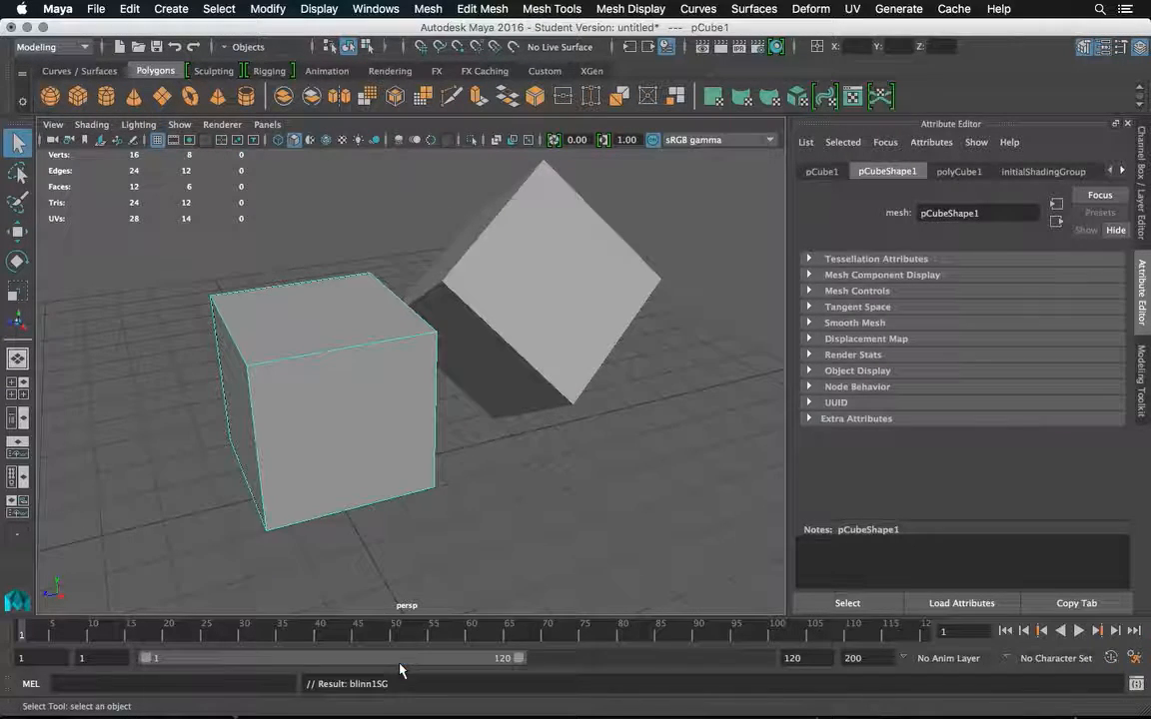
Assign the existing mDice material to the tilted cube, turn on textured shading in the viewport and clear the selection.
{"action": "left_click", "coordinate": [507, 306]}
{"action": "right_click", "coordinate": [514, 257]}
{"action": "mouse_move", "coordinate": [527, 685]}
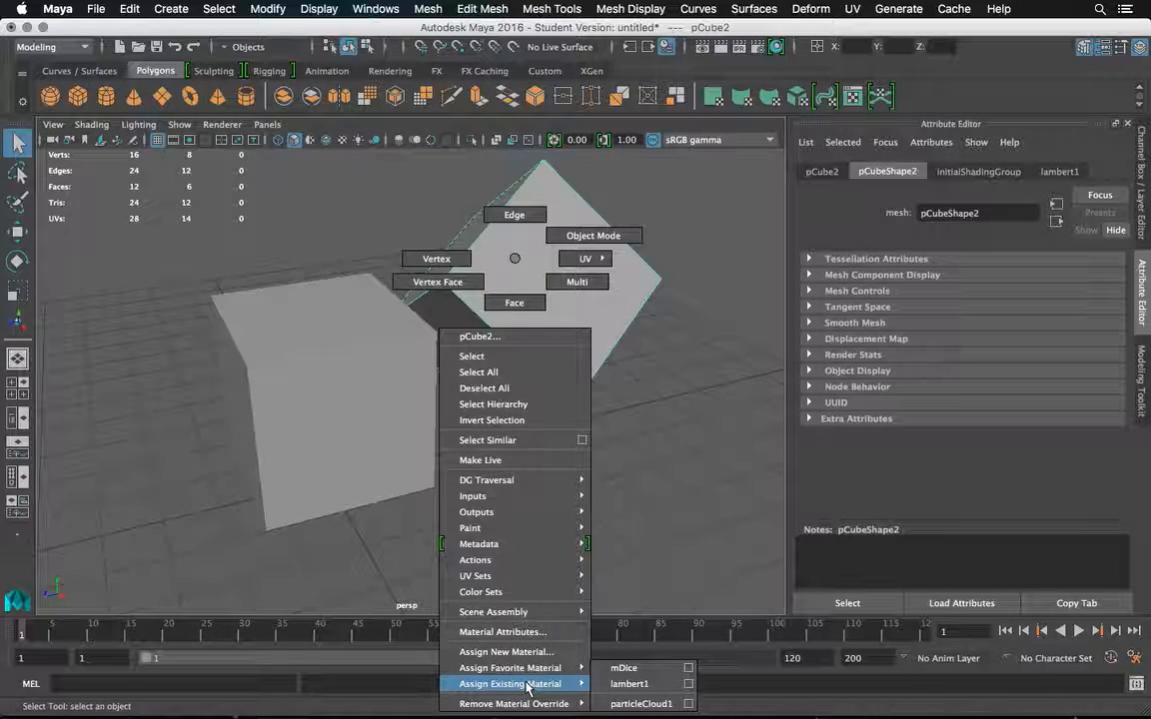
{"action": "left_click", "coordinate": [626, 668]}
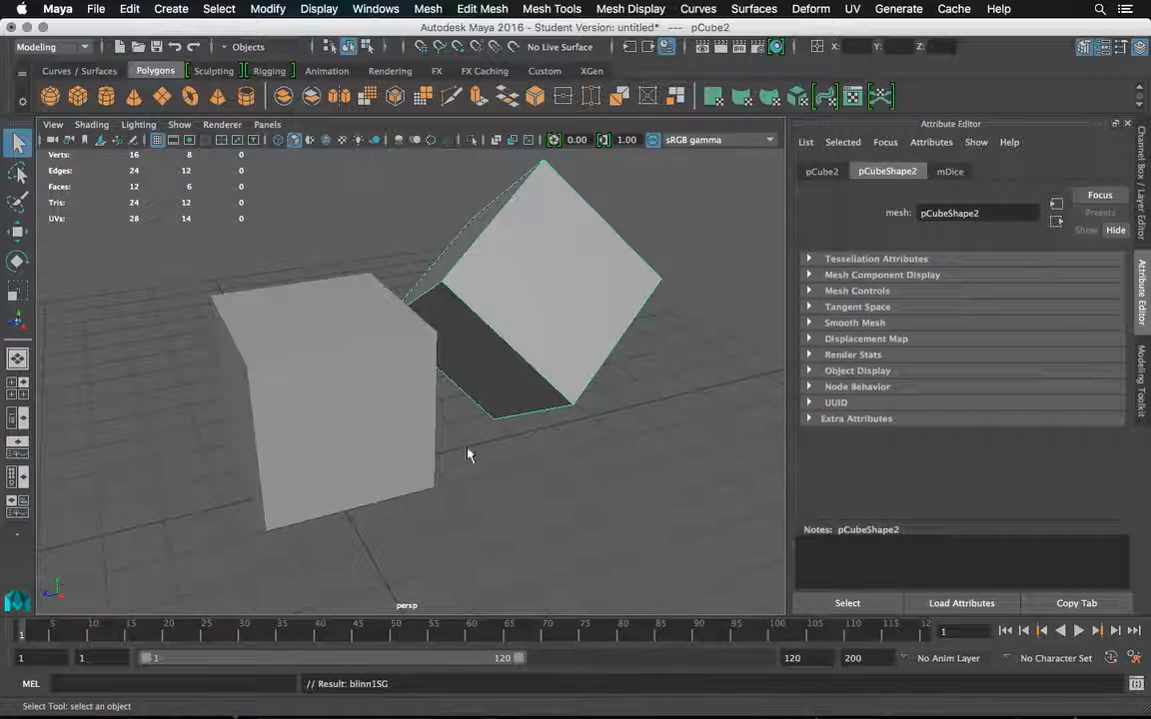
{"action": "key", "text": "6"}
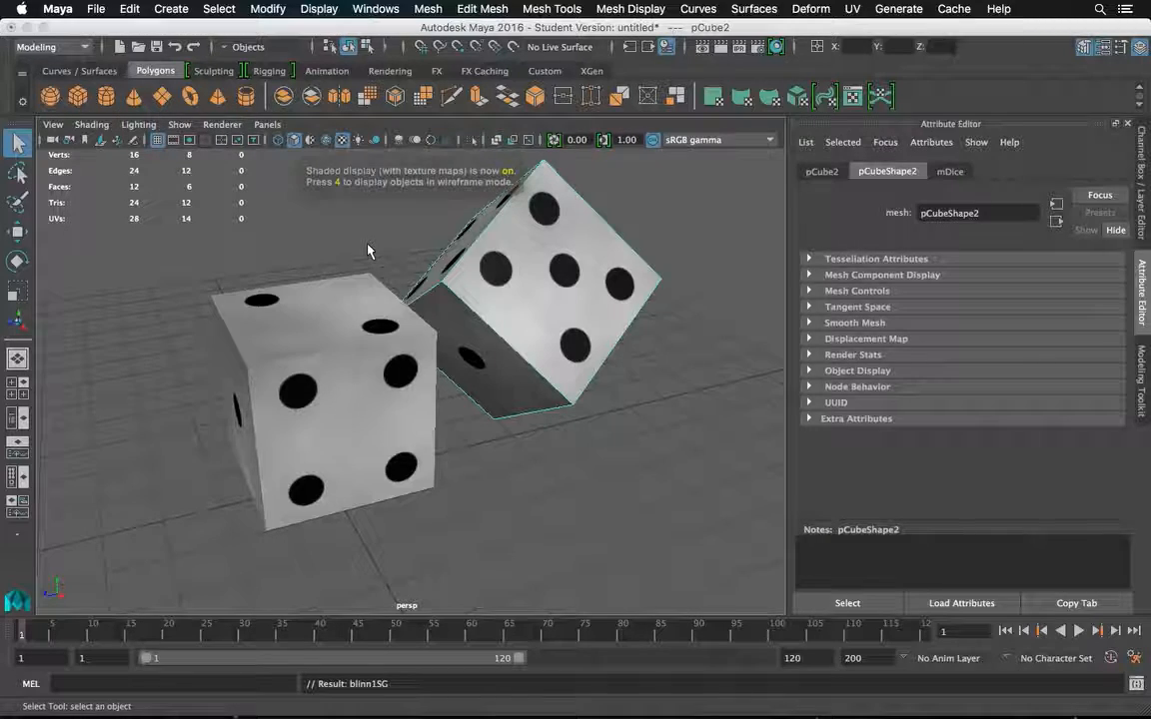
{"action": "left_click", "coordinate": [689, 337]}
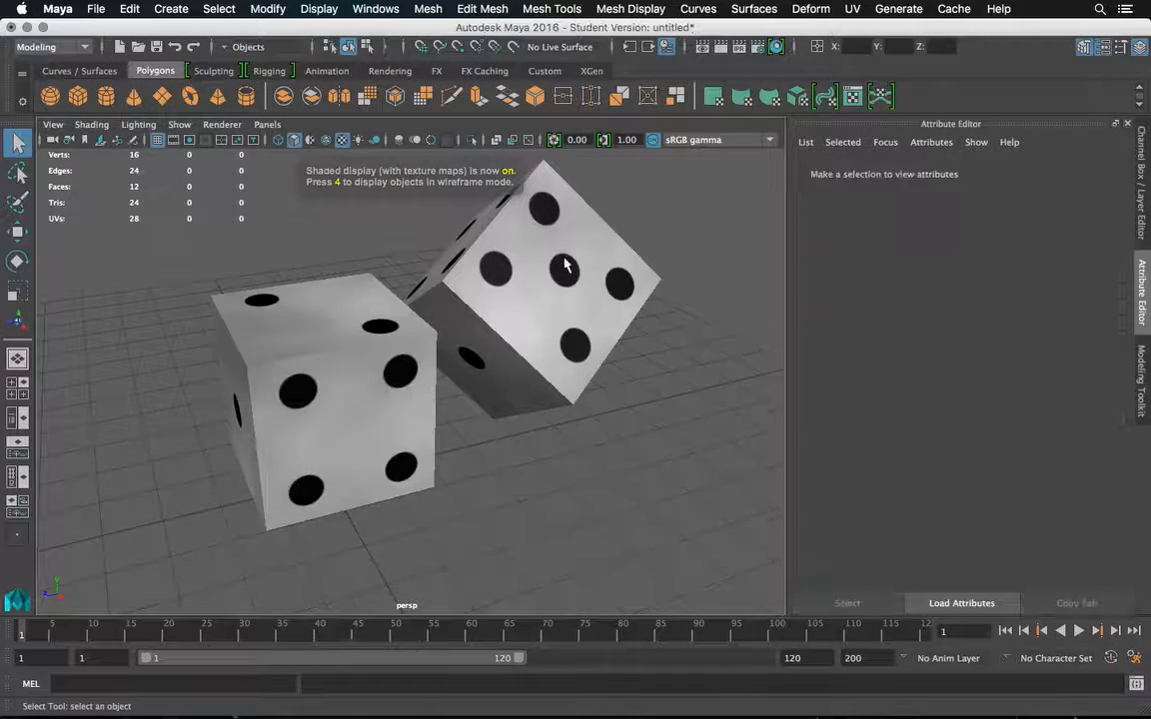
Render the current frame from a higher angle to check both textured dice, and close the render window.
{"action": "left_click_drag", "start_coordinate": [512, 237], "coordinate": [522, 261], "text": "alt"}
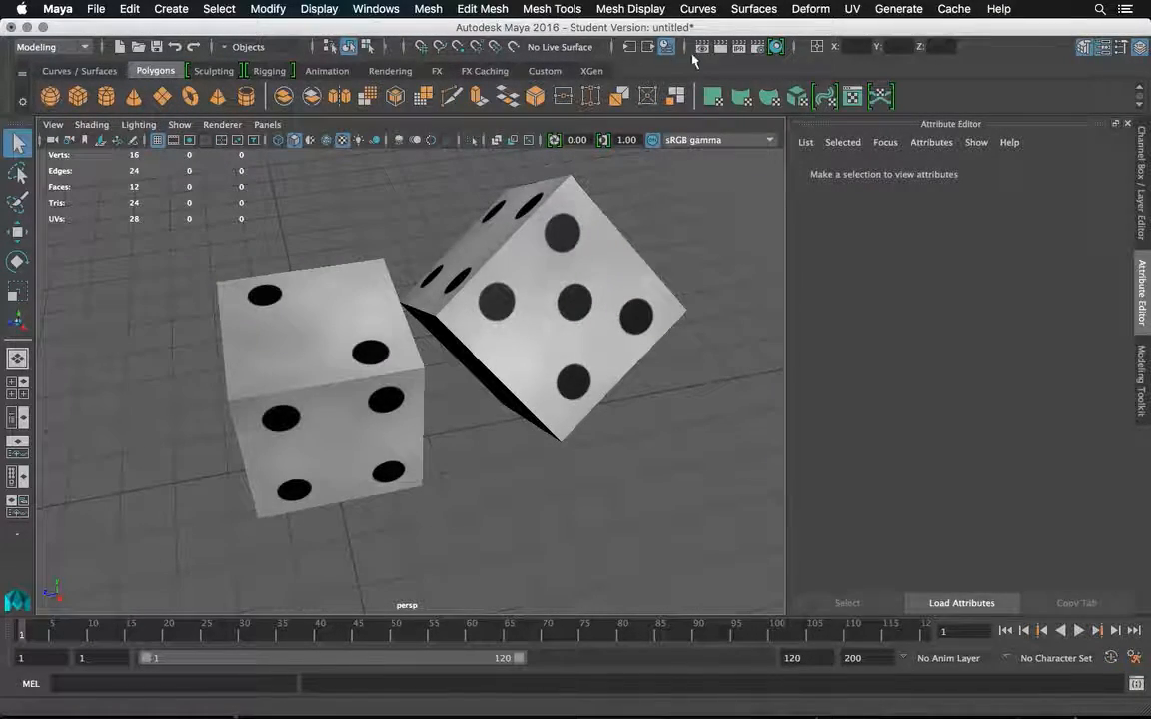
{"action": "left_click", "coordinate": [722, 49]}
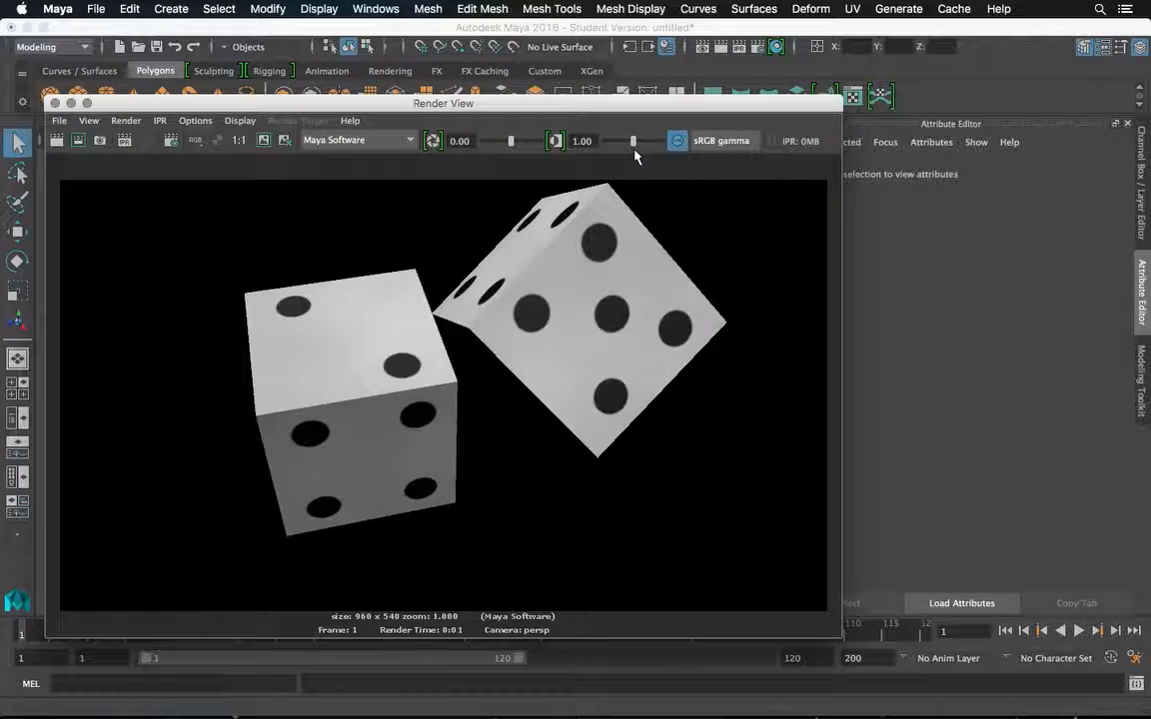
{"action": "left_click", "coordinate": [54, 103]}
Duplicate the upright die and move the copy along the Z axis, clear of the other dice, to about 5.1 cm.
{"action": "left_click", "coordinate": [298, 357]}
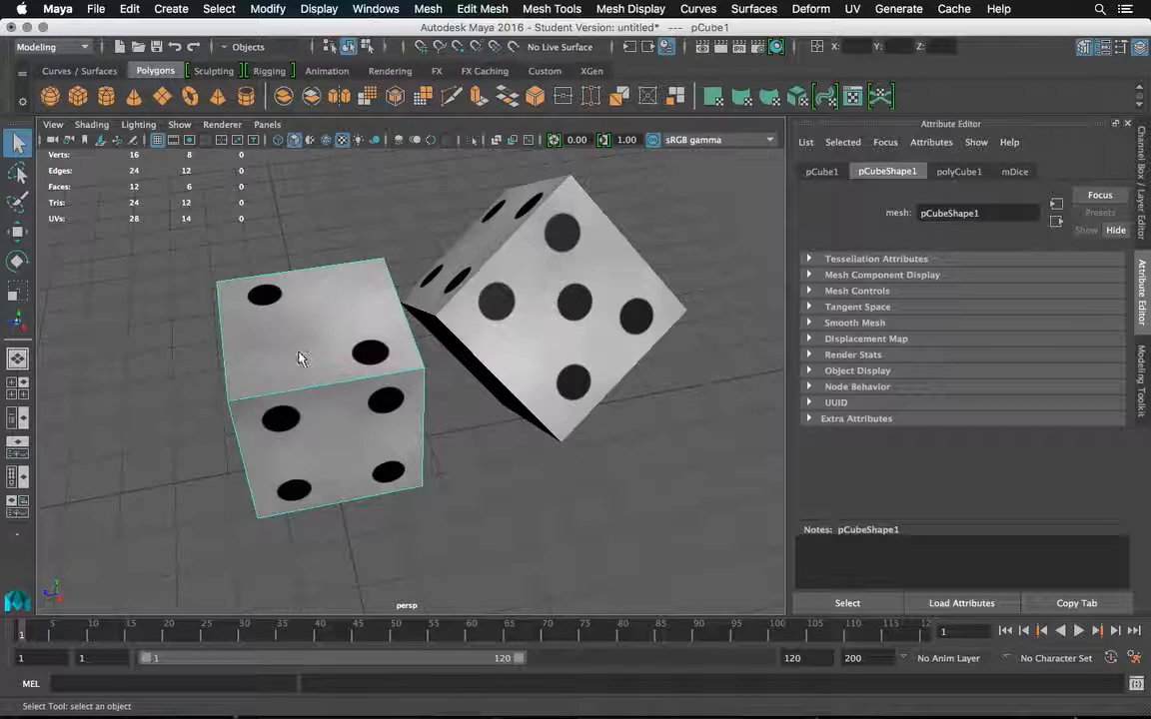
{"action": "key", "text": "ctrl+d"}
{"action": "left_click", "coordinate": [16, 234]}
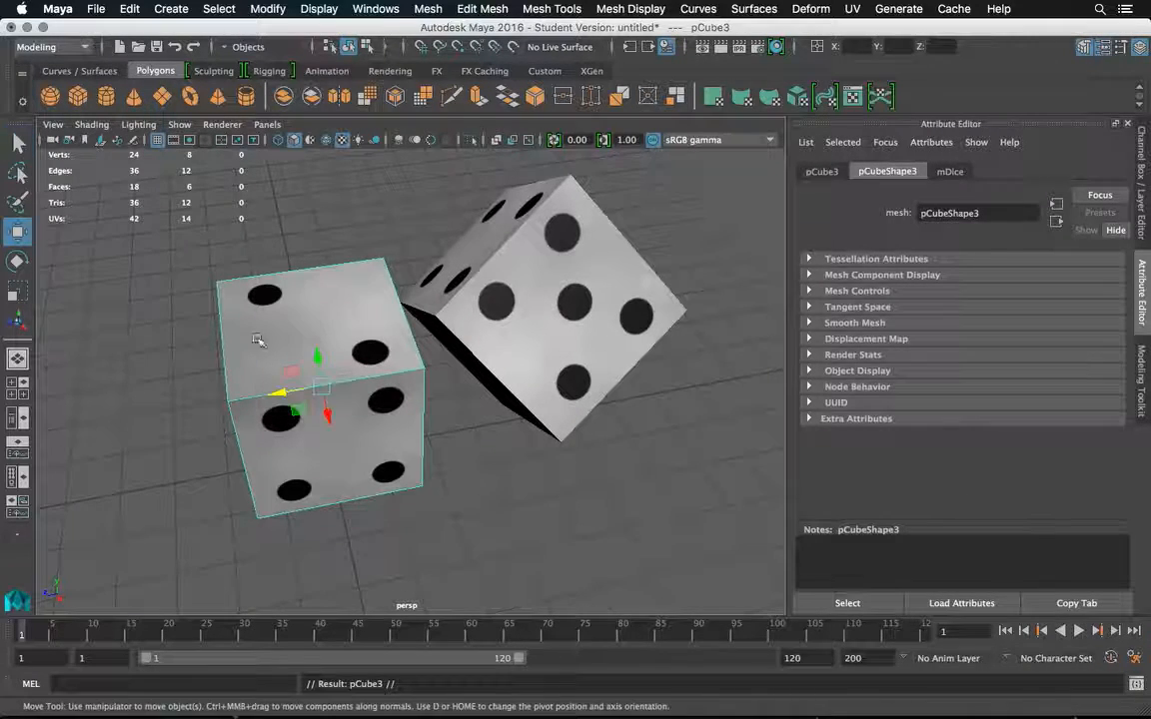
{"action": "left_click_drag", "start_coordinate": [300, 395], "coordinate": [72, 404]}
{"action": "key", "text": "f"}
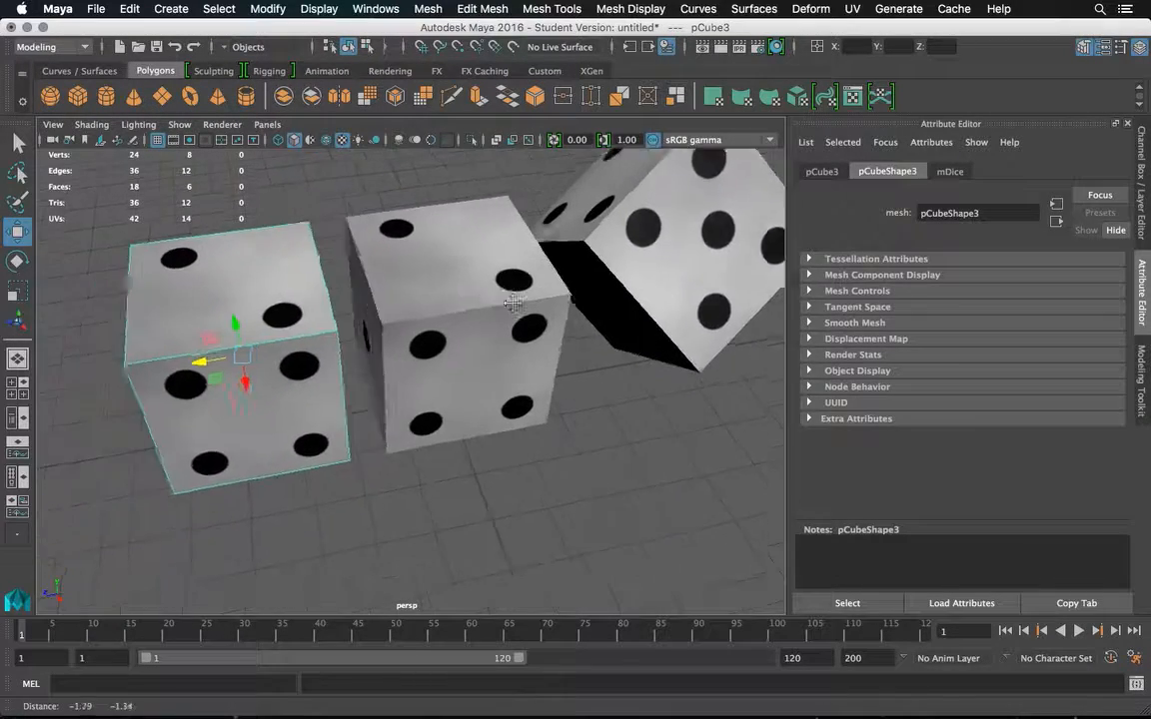
{"action": "left_click_drag", "start_coordinate": [355, 361], "coordinate": [265, 368]}
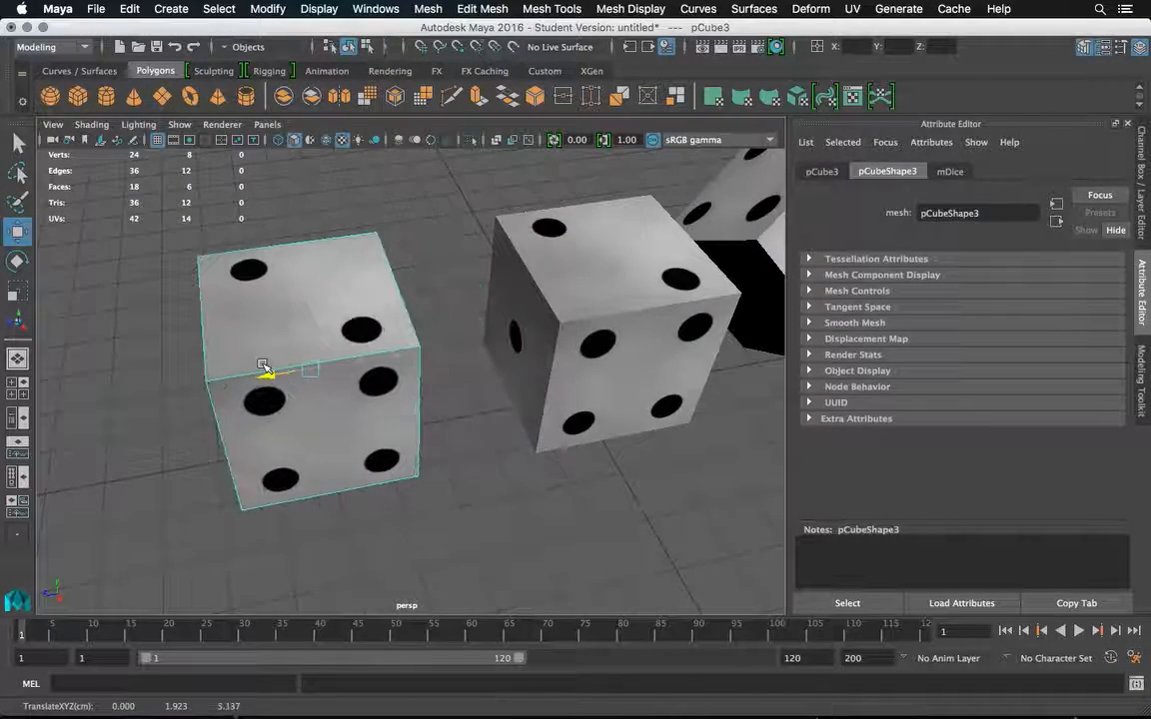
{"action": "left_click_drag", "start_coordinate": [344, 360], "coordinate": [399, 316], "text": "alt"}
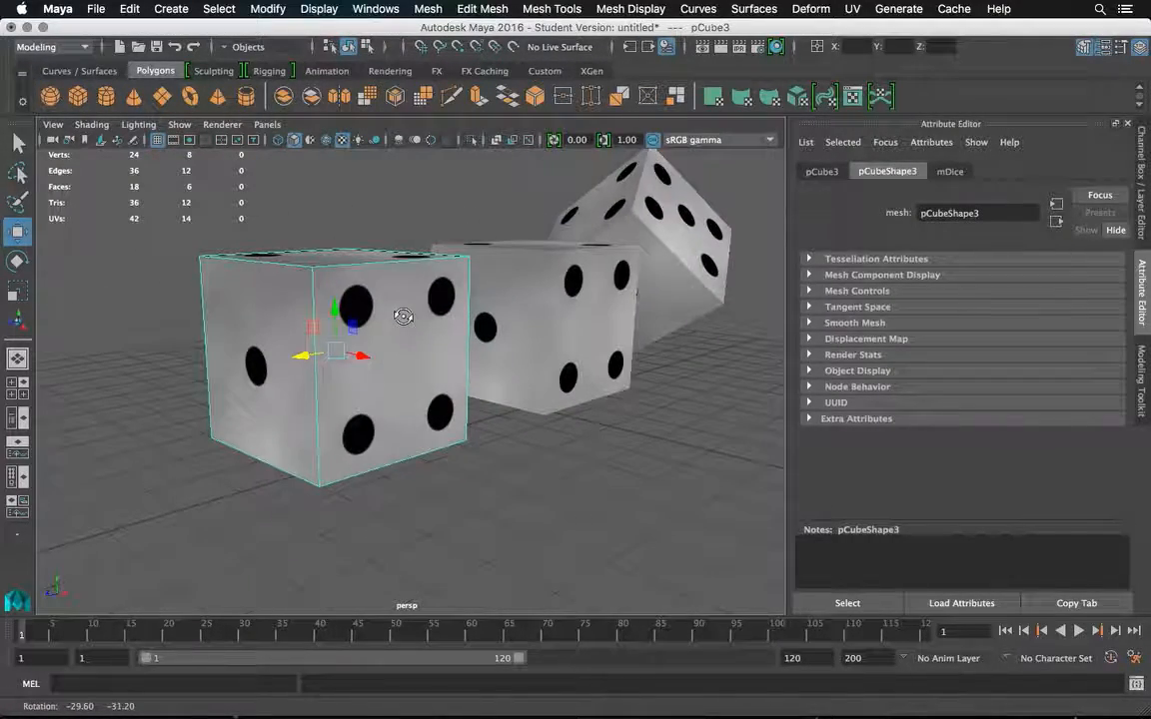
Extrude the one-pip side face of the duplicated die with a Local Translate Z of 3.
{"action": "right_click", "coordinate": [236, 366]}
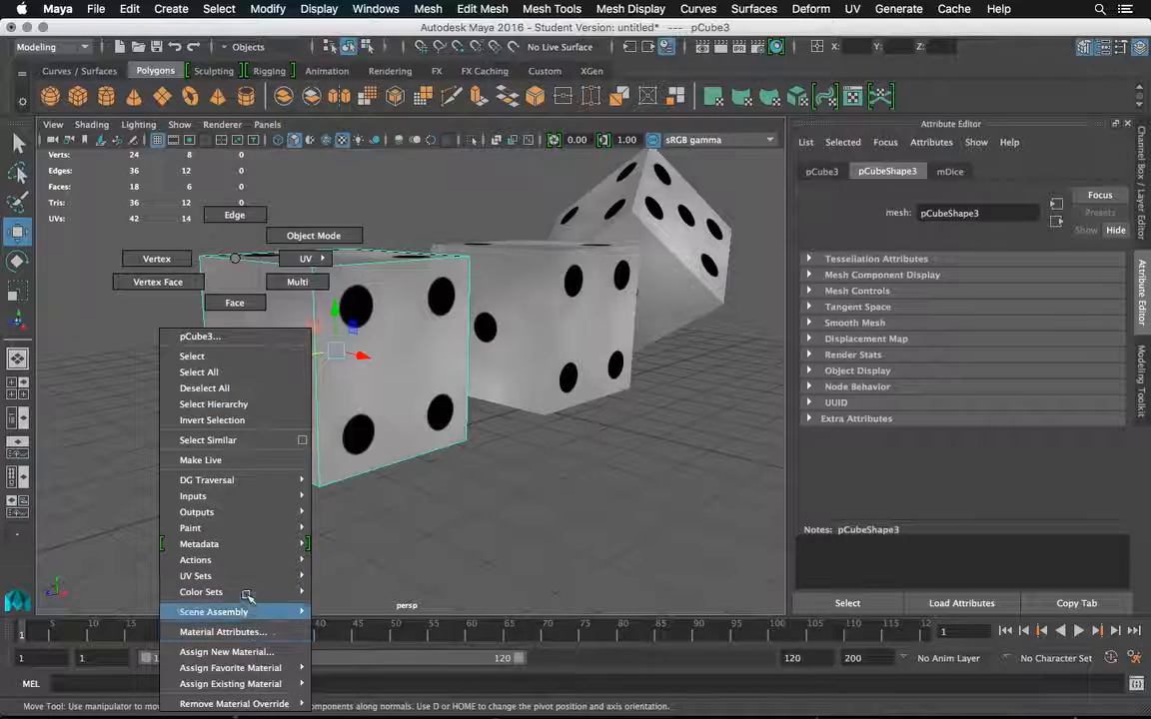
{"action": "left_click", "coordinate": [233, 302]}
{"action": "left_click", "coordinate": [258, 310]}
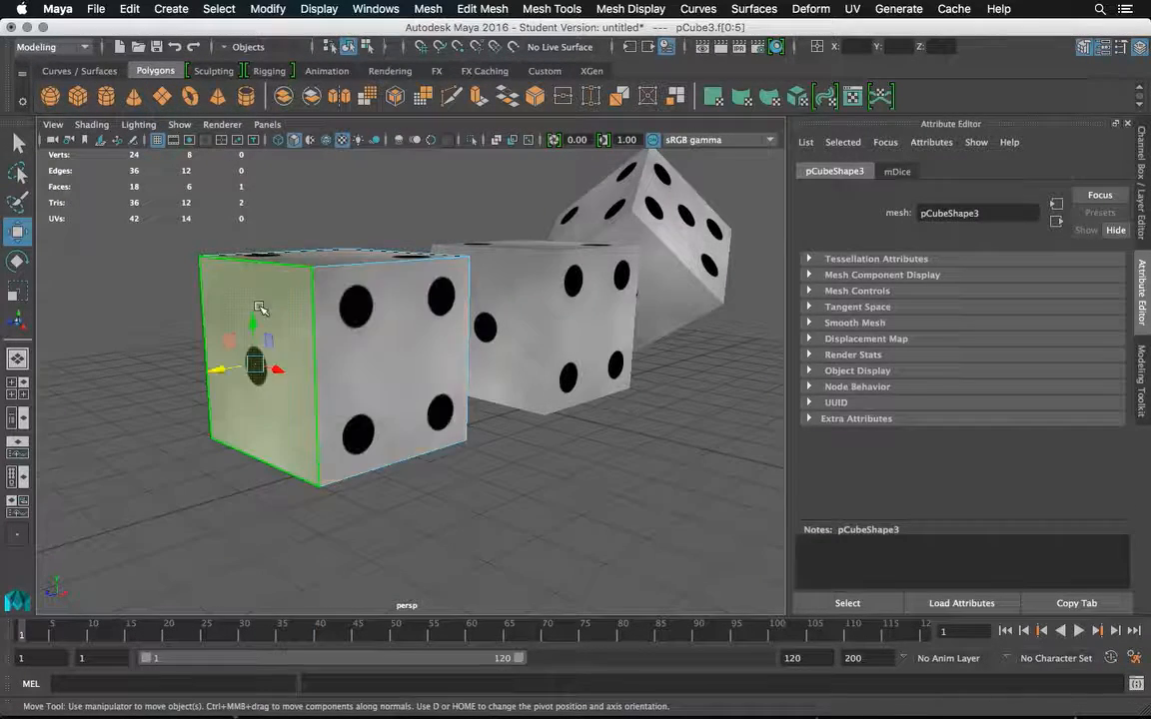
{"action": "left_click", "coordinate": [1145, 403]}
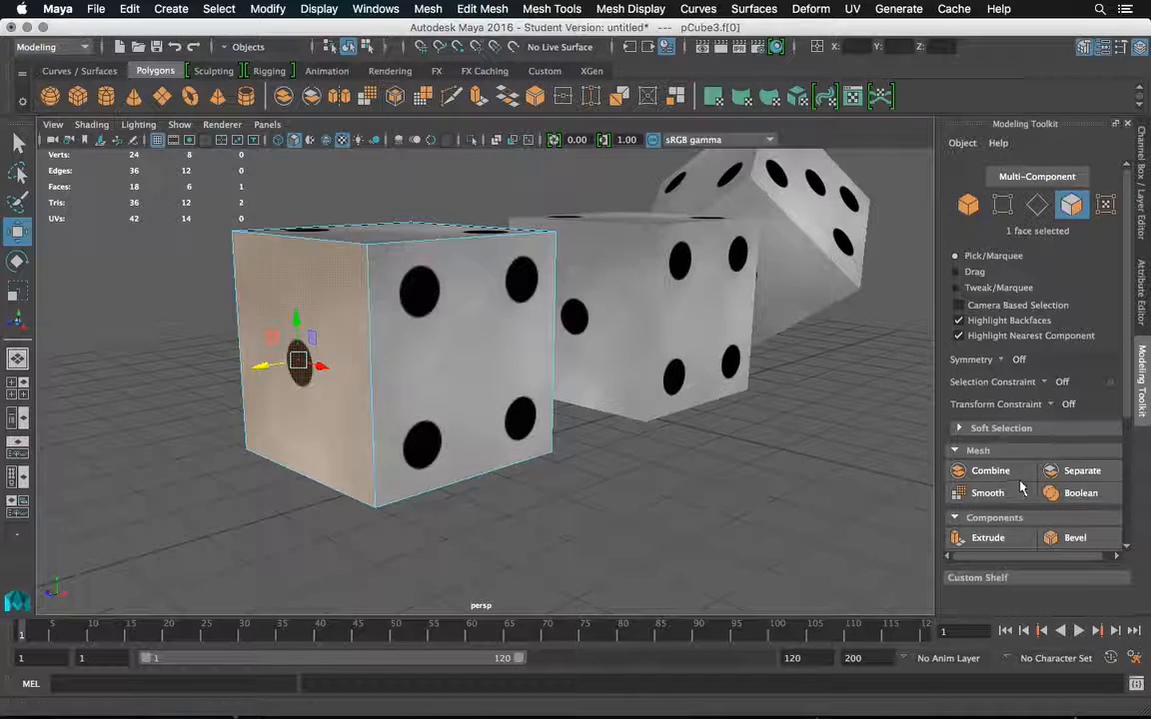
{"action": "left_click", "coordinate": [989, 539]}
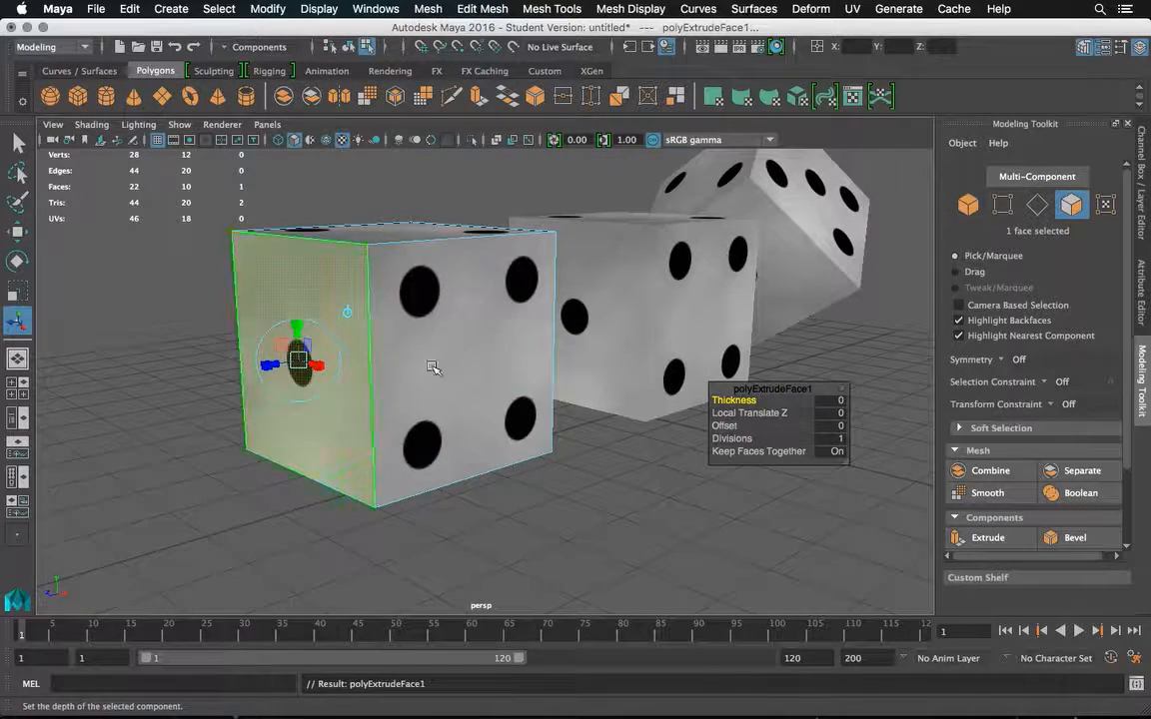
{"action": "left_click", "coordinate": [840, 415]}
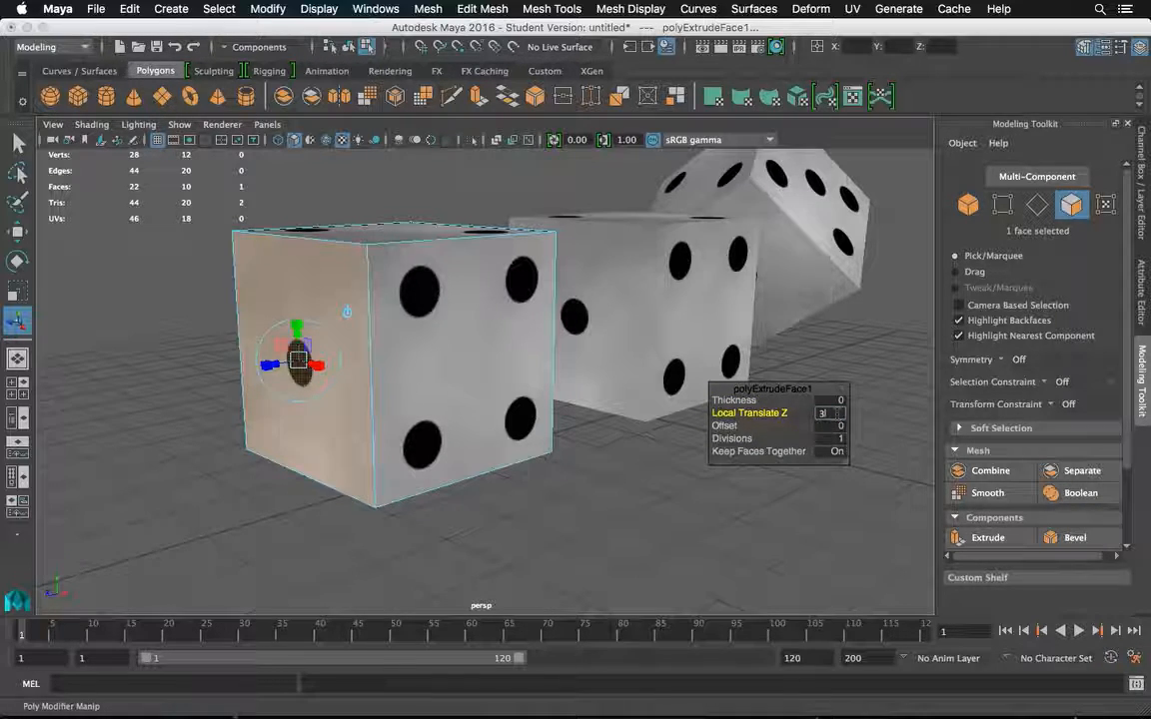
{"action": "key", "text": "Return"}
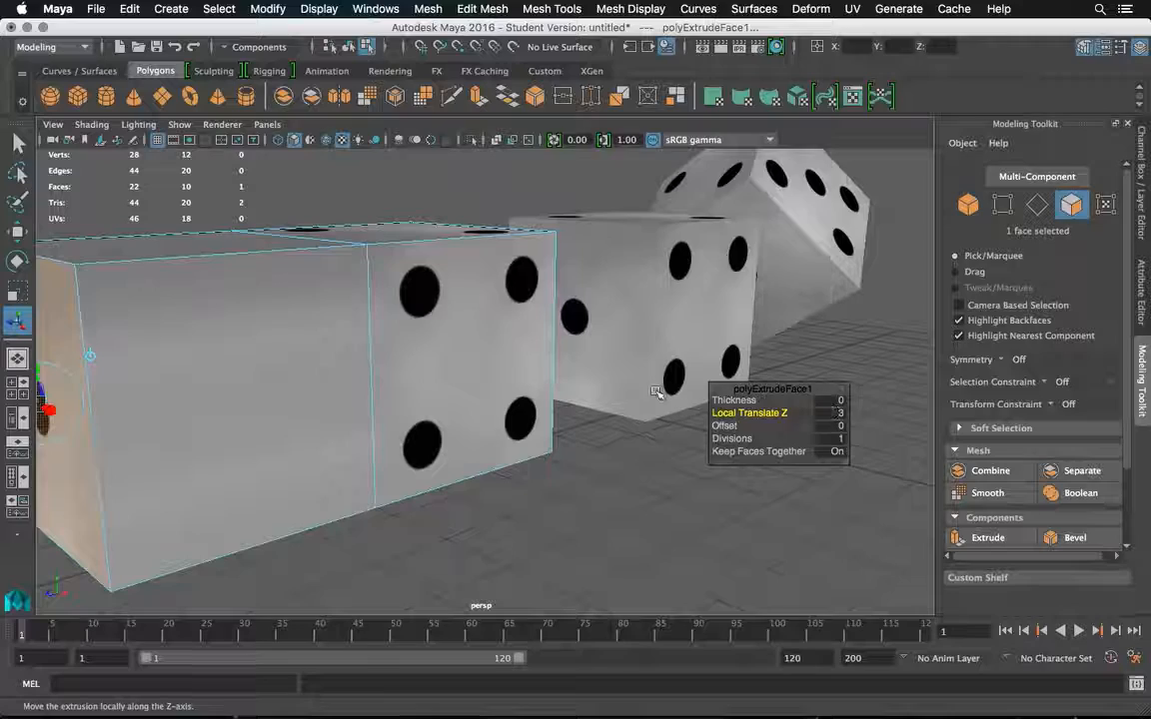
Extrude the two-pip top face of the duplicated die with a Local Translate Z of 3 and accept the student version notice.
{"action": "left_click_drag", "start_coordinate": [451, 355], "coordinate": [422, 362], "text": "alt"}
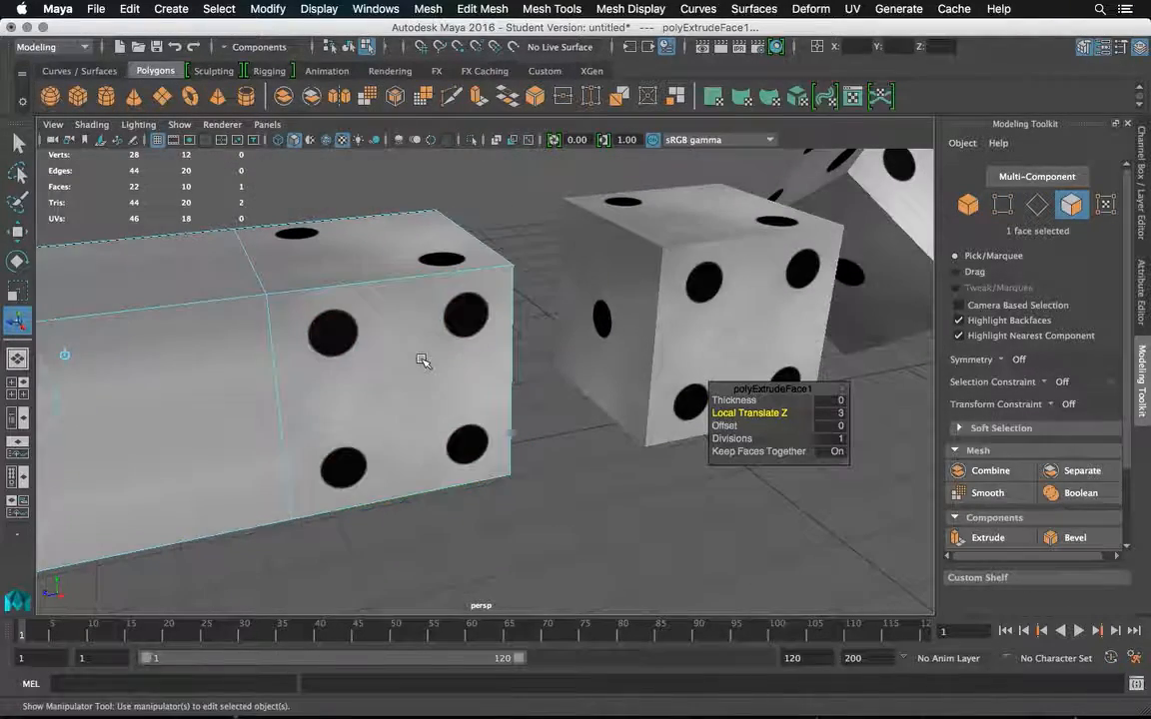
{"action": "scroll", "coordinate": [422, 362], "scroll_direction": "up", "scroll_amount": 2}
{"action": "scroll", "coordinate": [422, 362], "scroll_direction": "down", "scroll_amount": 4}
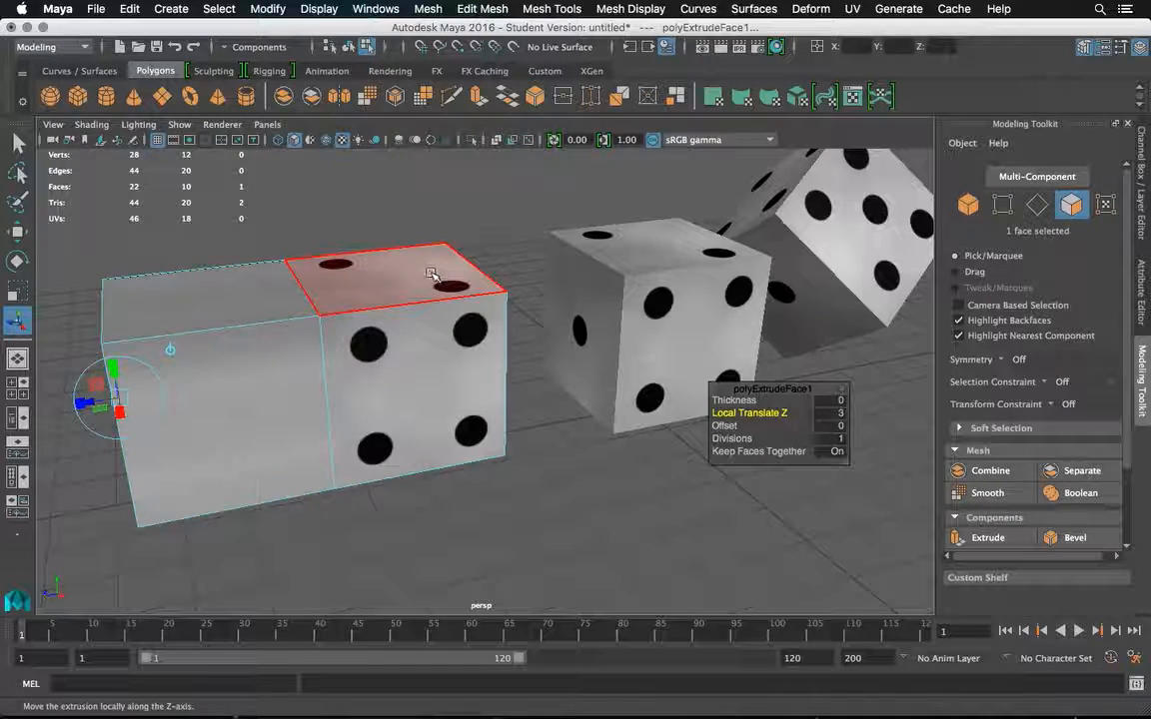
{"action": "key", "text": "q"}
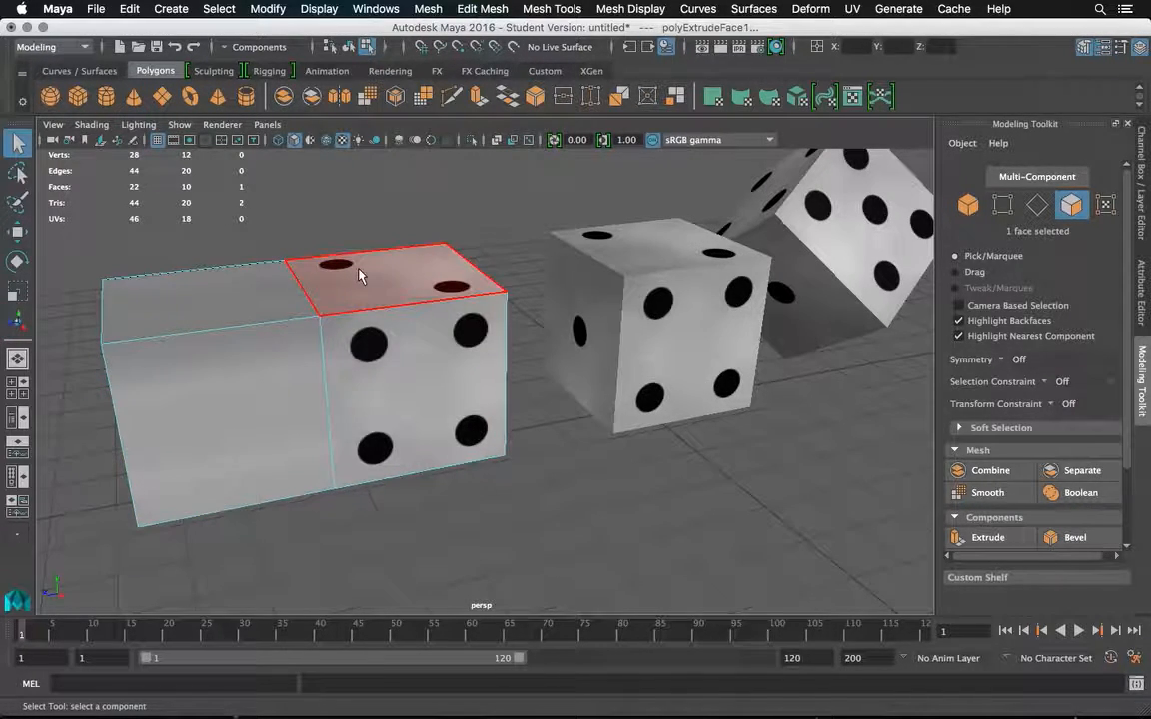
{"action": "left_click", "coordinate": [987, 539]}
{"action": "left_click", "coordinate": [826, 412]}
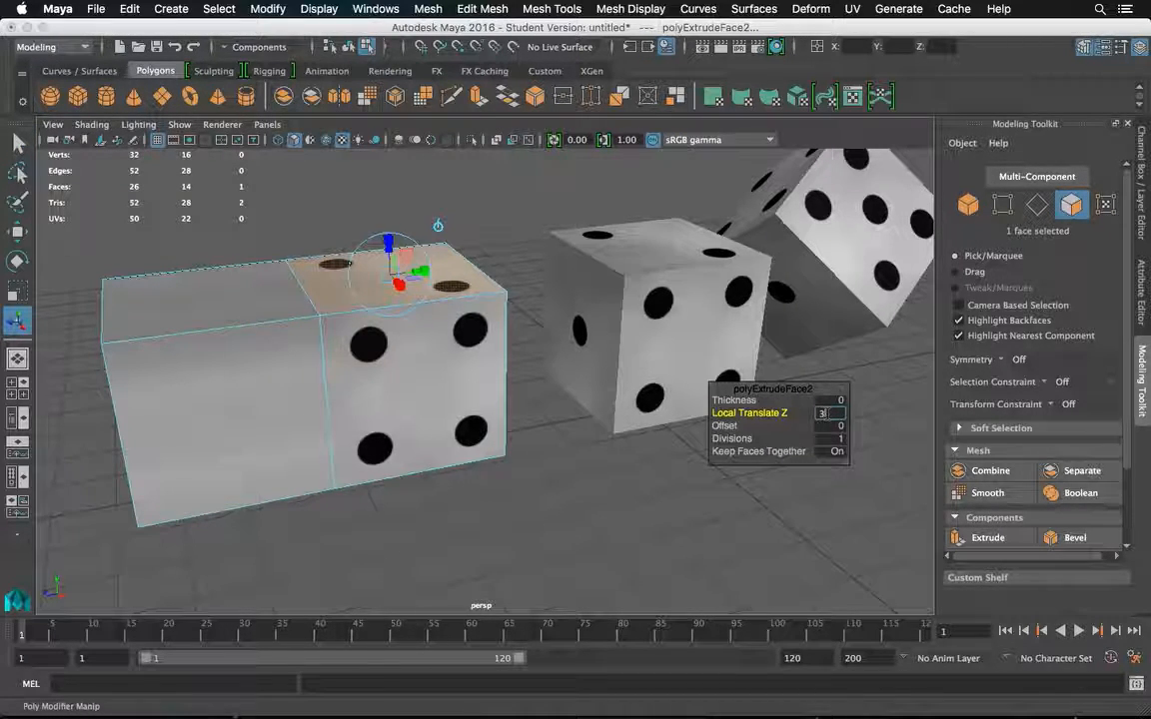
{"action": "type", "text": "3"}
{"action": "key", "text": "Return"}
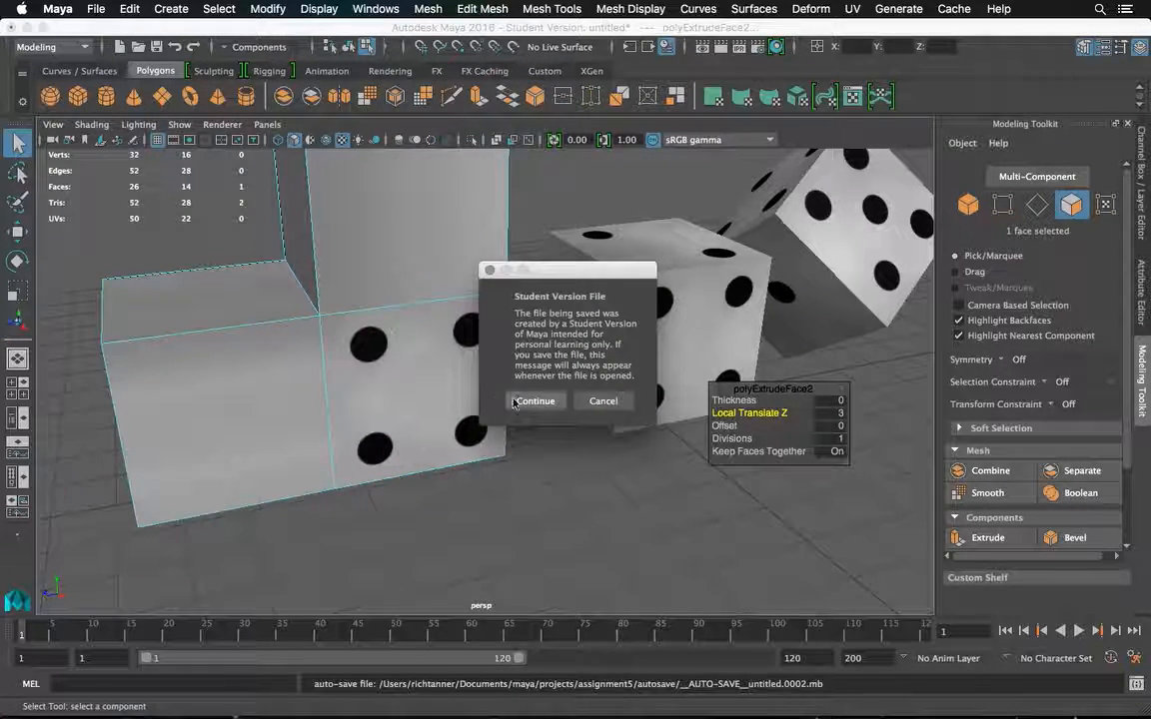
{"action": "left_click", "coordinate": [506, 401]}
Extrude the top face of the raised block by another Local Translate Z of 3 and deselect it to view the stacked shape.
{"action": "left_click", "coordinate": [22, 144]}
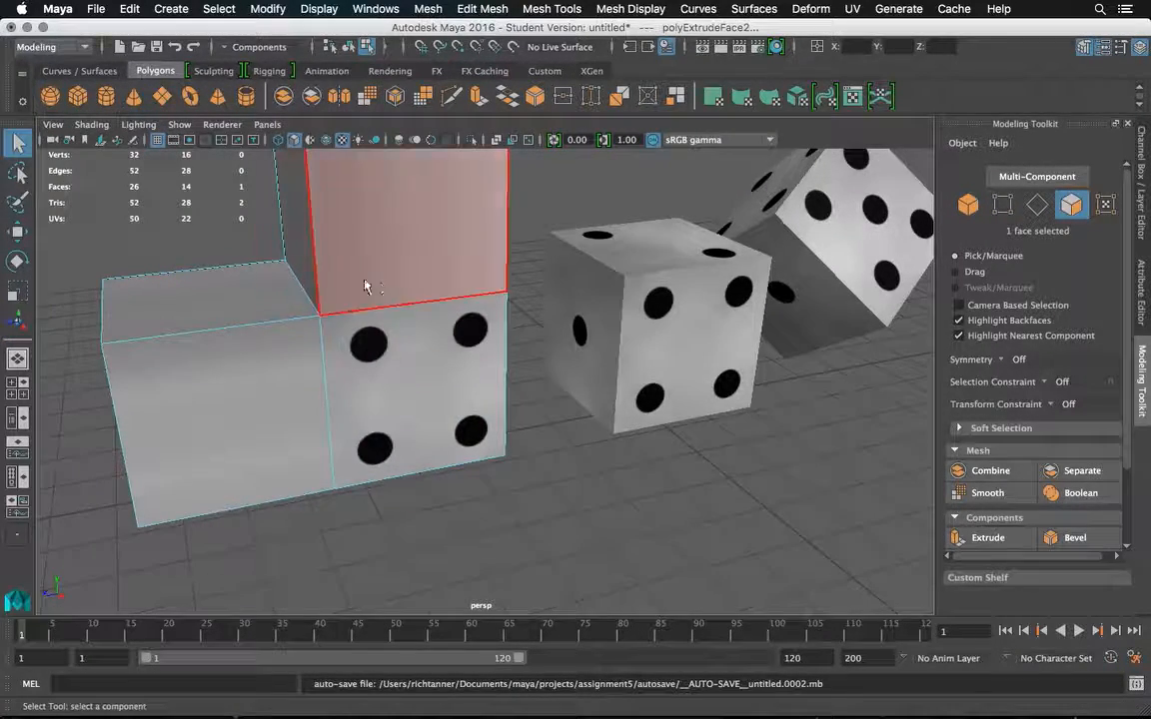
{"action": "key", "text": "f"}
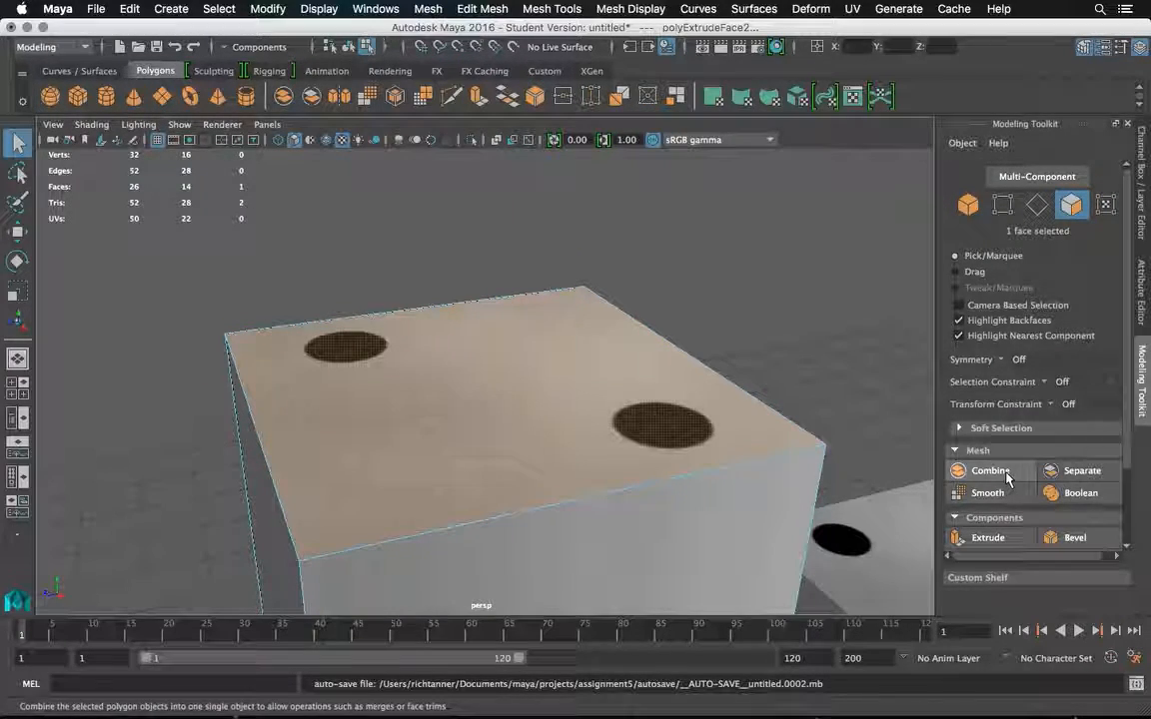
{"action": "left_click", "coordinate": [1001, 542]}
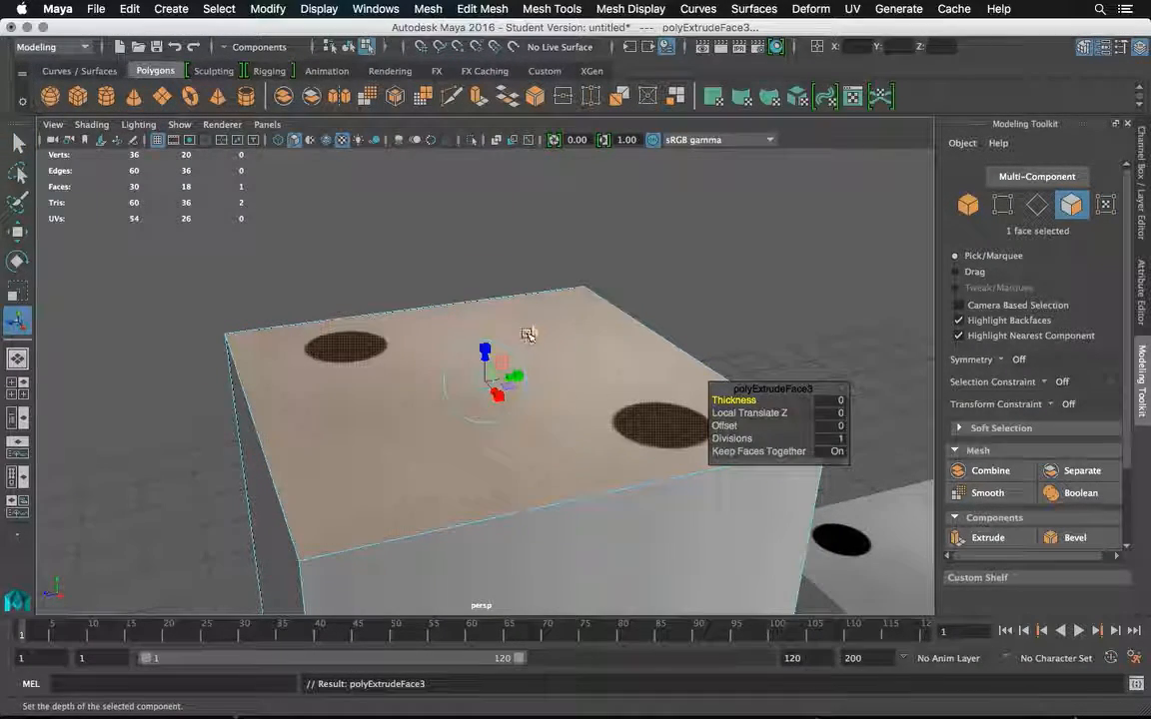
{"action": "left_click", "coordinate": [830, 412]}
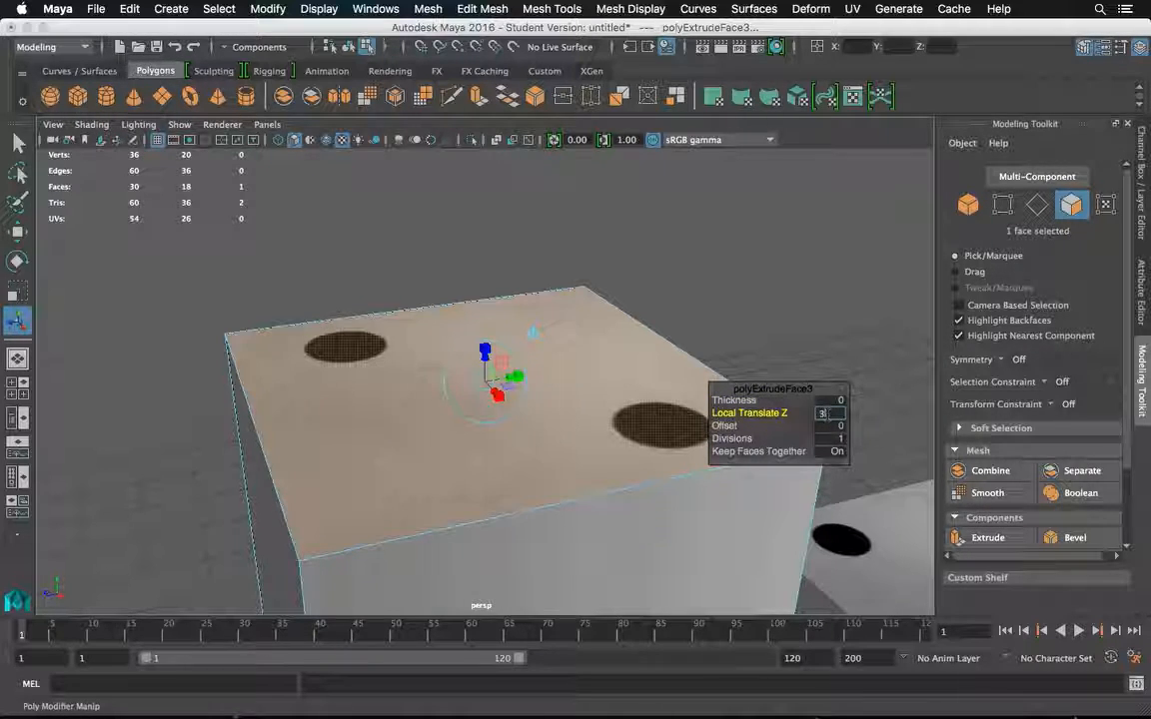
{"action": "type", "text": "3"}
{"action": "key", "text": "Return"}
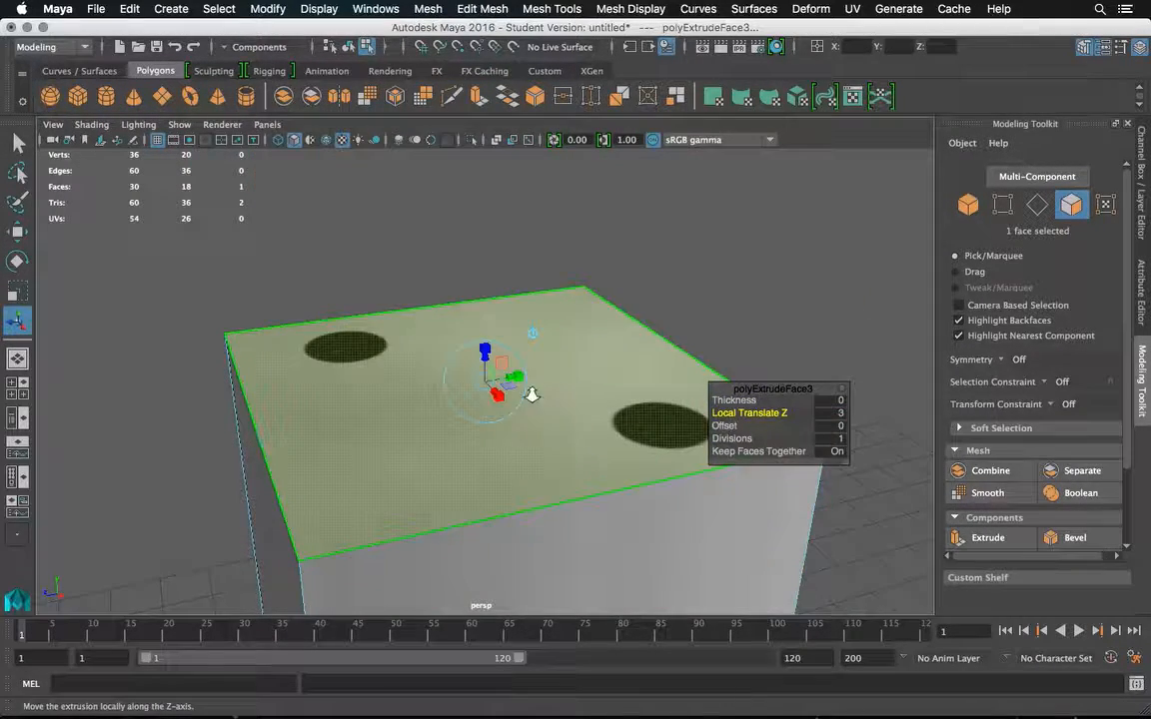
{"action": "scroll", "coordinate": [532, 397], "scroll_direction": "down", "scroll_amount": 10}
{"action": "left_click", "coordinate": [637, 320]}
{"action": "left_click_drag", "start_coordinate": [525, 433], "coordinate": [516, 391]}
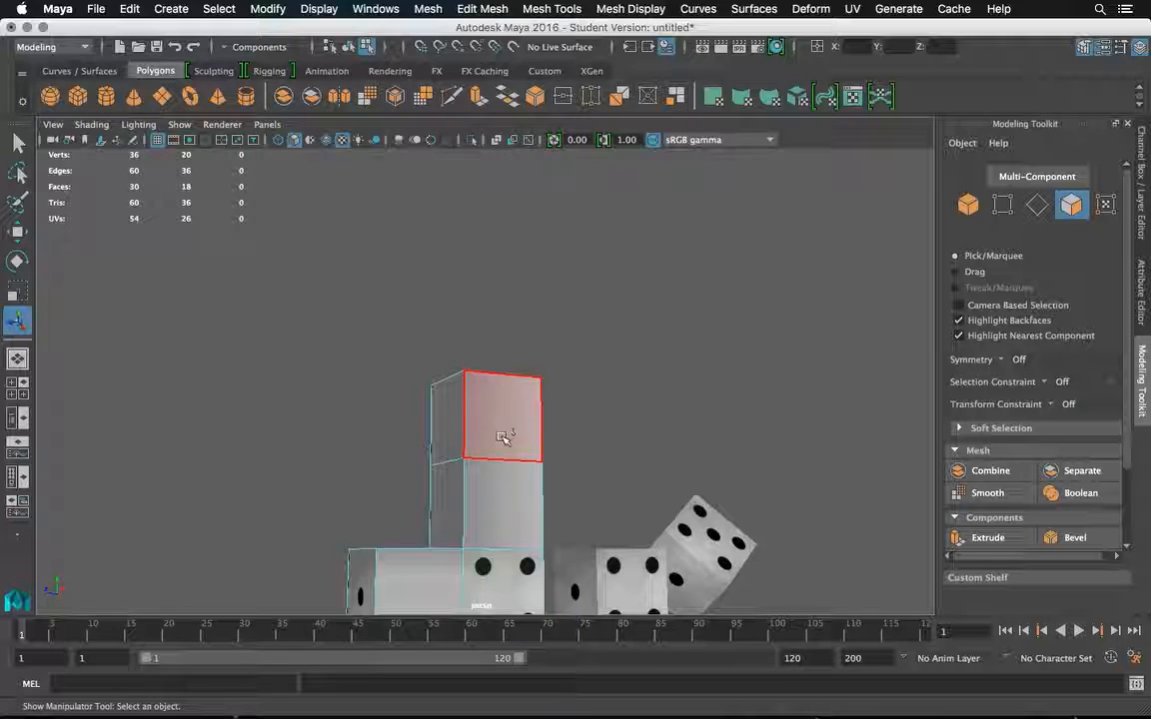
Return the stacked shape to object mode and examine the texture on its extruded side faces from several angles.
{"action": "right_click", "coordinate": [500, 257]}
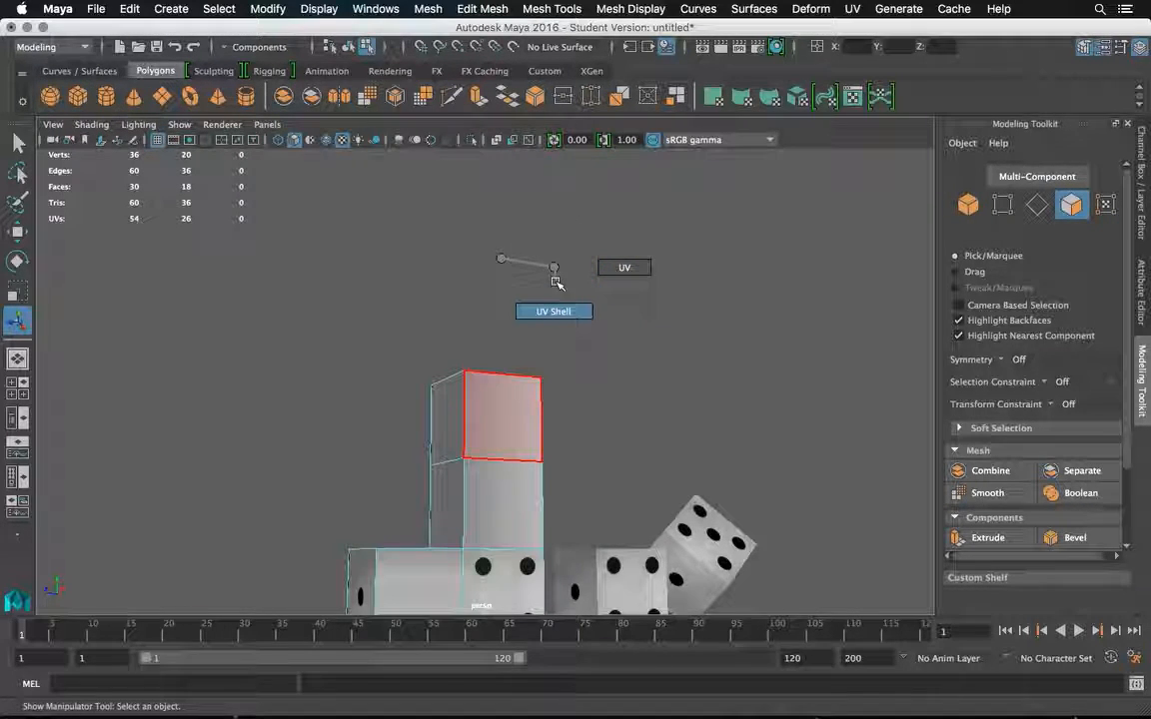
{"action": "right_click", "coordinate": [493, 257]}
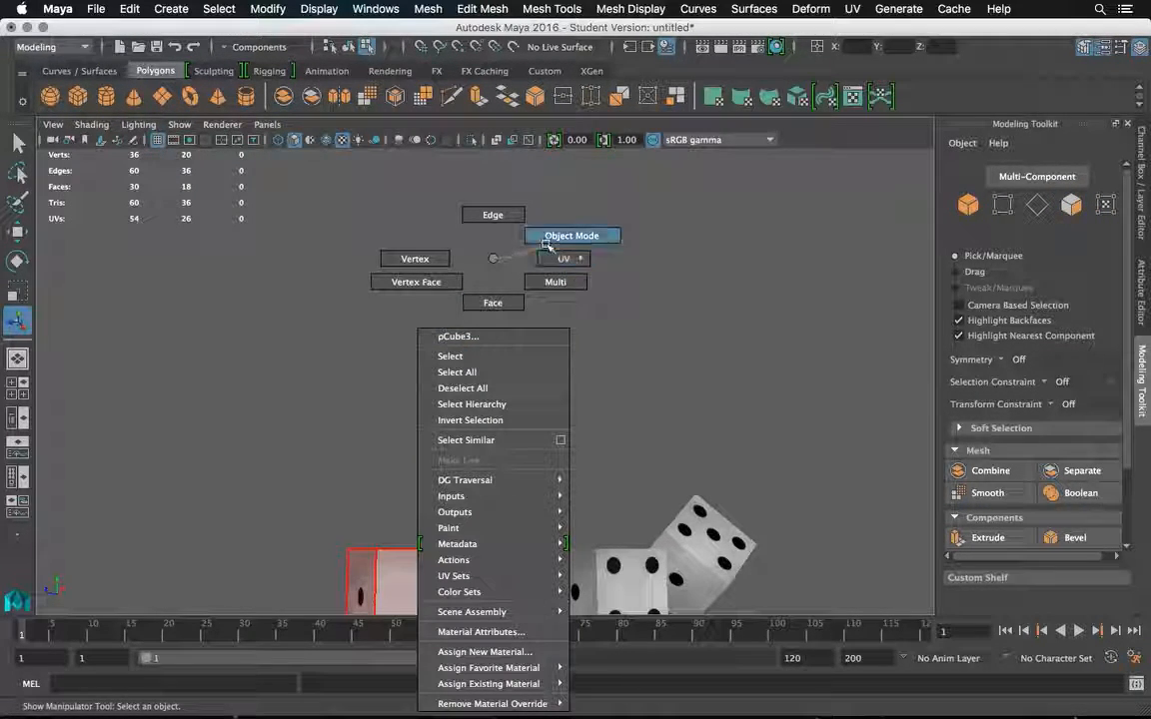
{"action": "key", "text": "f"}
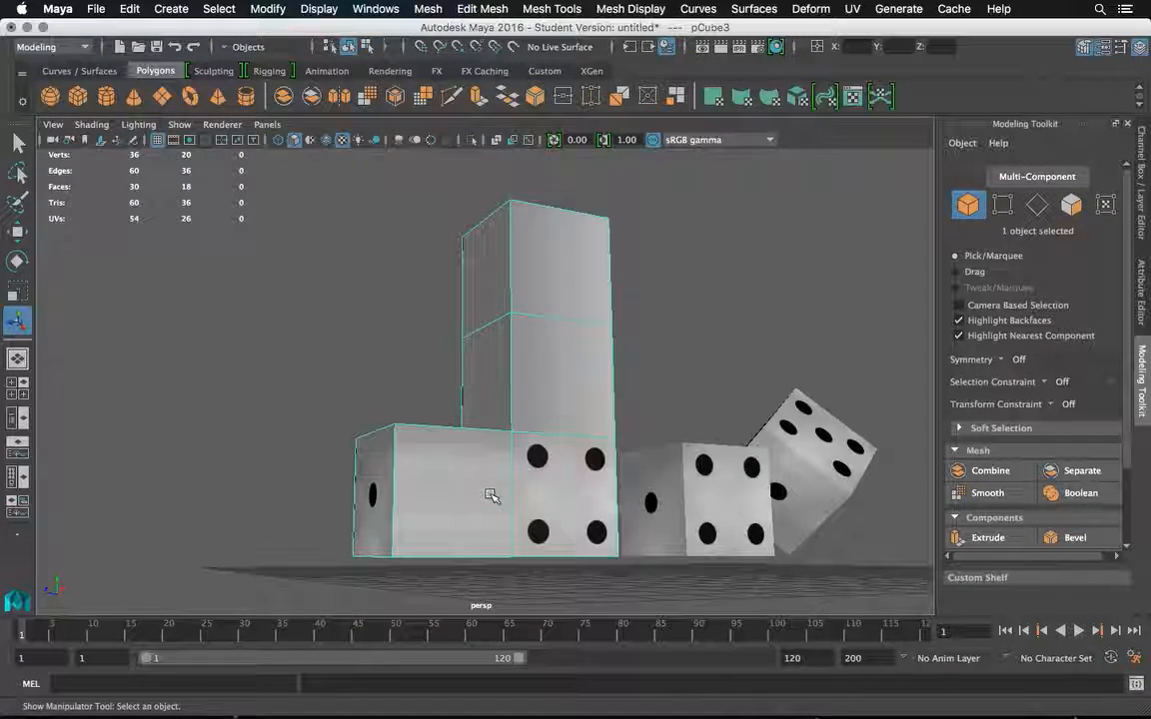
{"action": "left_click_drag", "start_coordinate": [537, 293], "coordinate": [572, 333]}
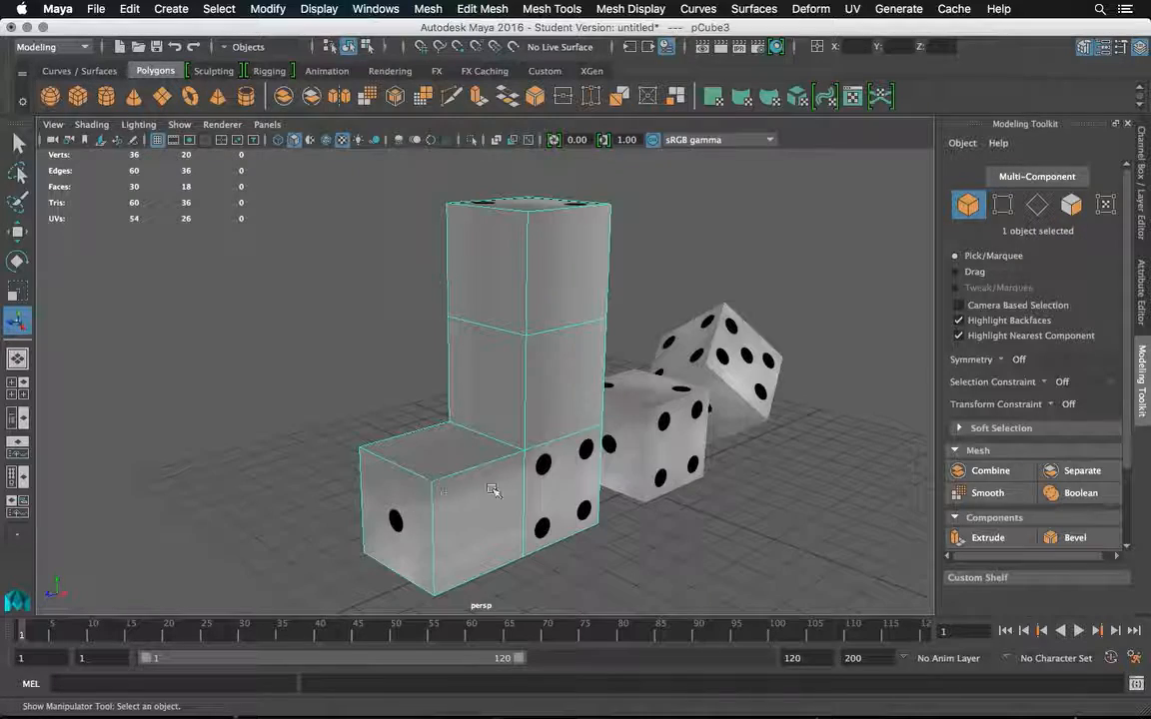
{"action": "mouse_move", "coordinate": [549, 408]}
{"action": "left_mouse_down"}
{"action": "mouse_move", "coordinate": [560, 391]}
{"action": "mouse_move", "coordinate": [544, 442]}
{"action": "mouse_move", "coordinate": [652, 365]}
{"action": "mouse_move", "coordinate": [760, 357]}
{"action": "mouse_move", "coordinate": [760, 377]}
{"action": "mouse_move", "coordinate": [547, 393]}
{"action": "left_mouse_up"}
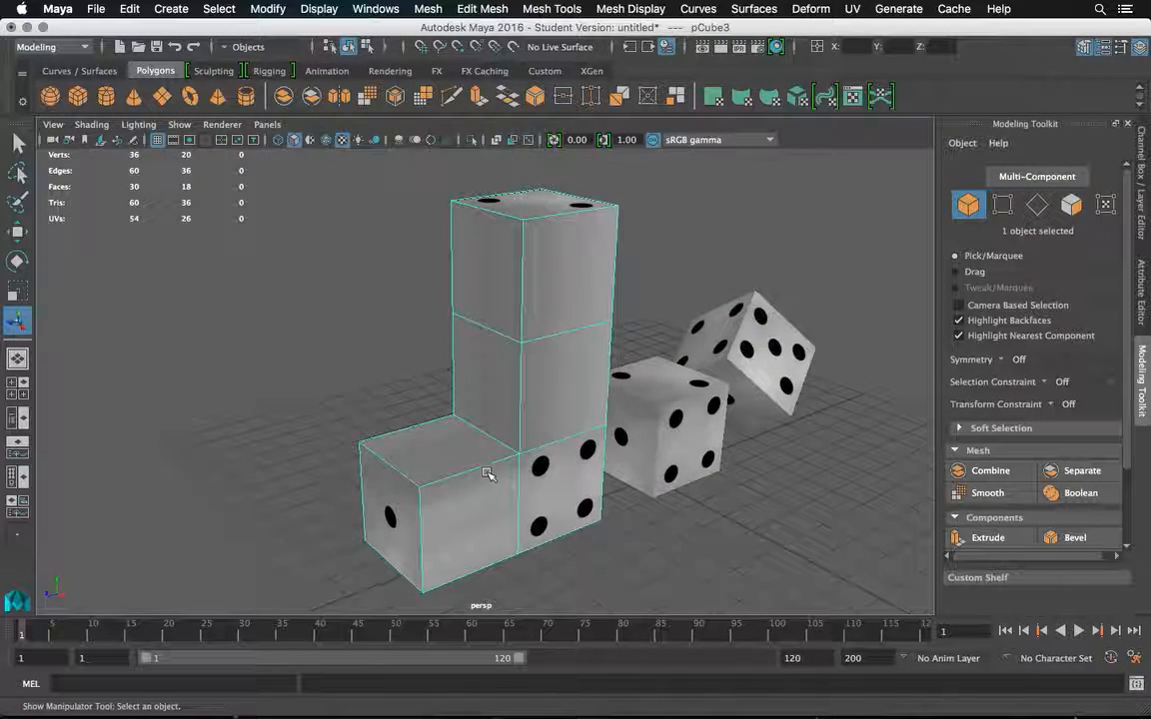
{"action": "scroll", "coordinate": [500, 383], "scroll_direction": "up", "scroll_amount": 5}
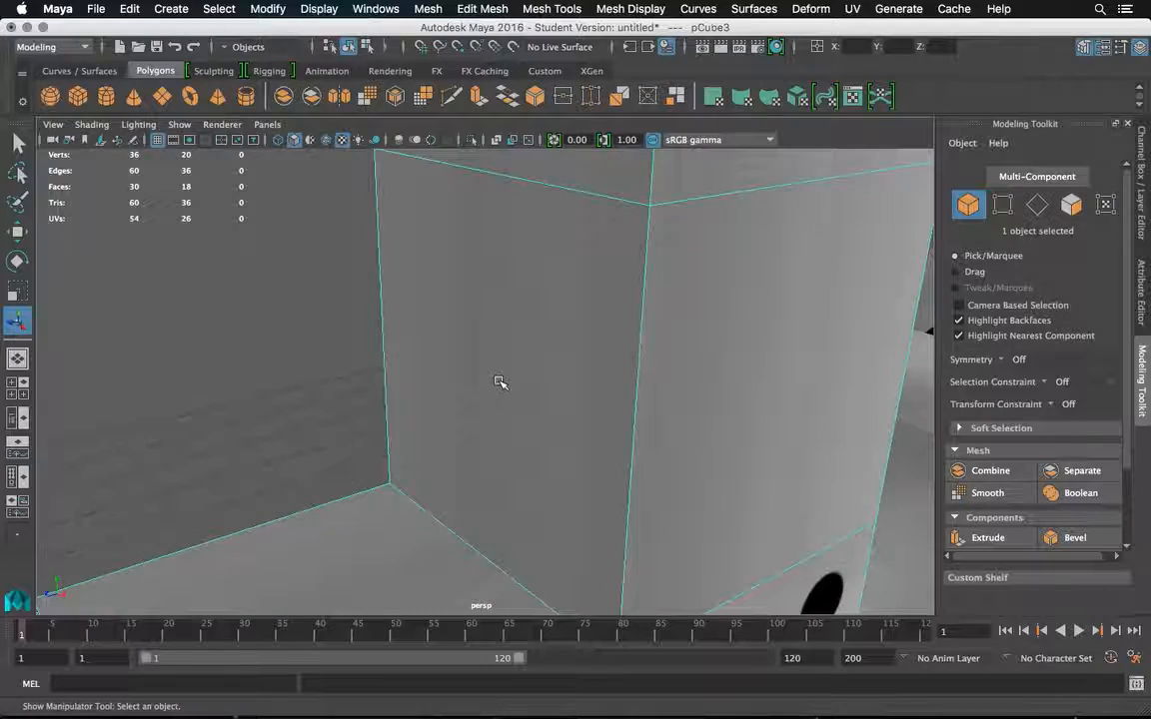
{"action": "left_click_drag", "start_coordinate": [504, 402], "coordinate": [584, 436]}
{"action": "scroll", "coordinate": [471, 419], "scroll_direction": "down", "scroll_amount": 3}
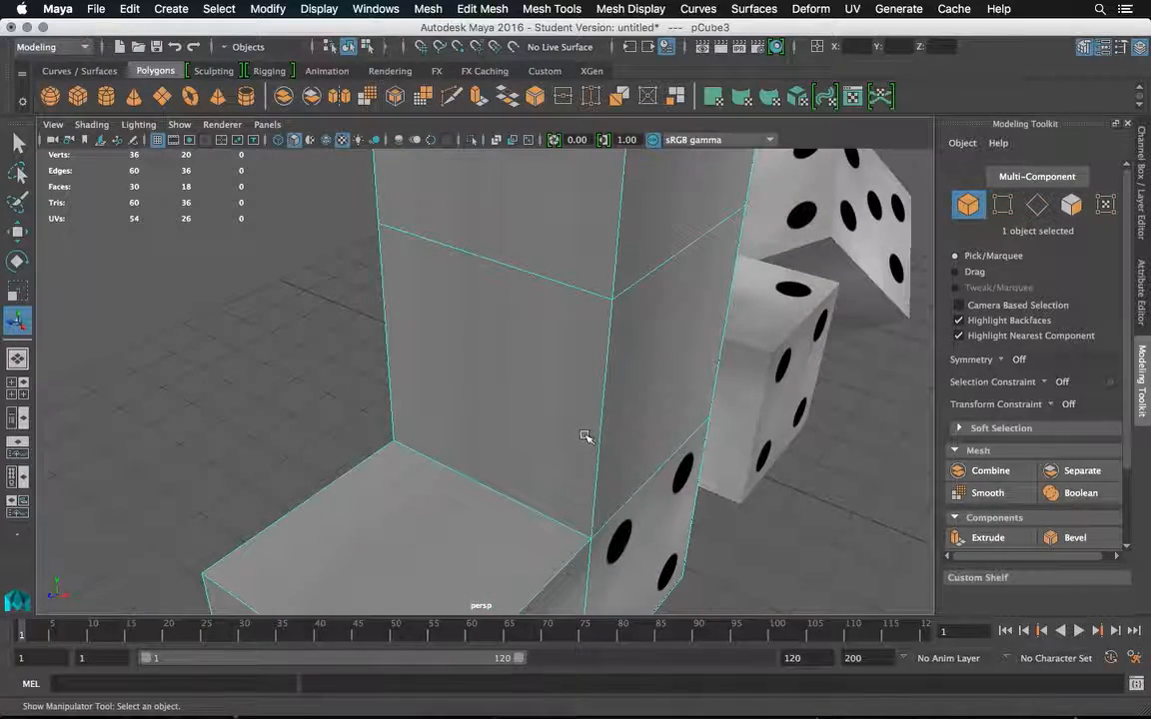
{"action": "left_click_drag", "start_coordinate": [656, 394], "coordinate": [602, 390]}
{"action": "key", "text": "f"}
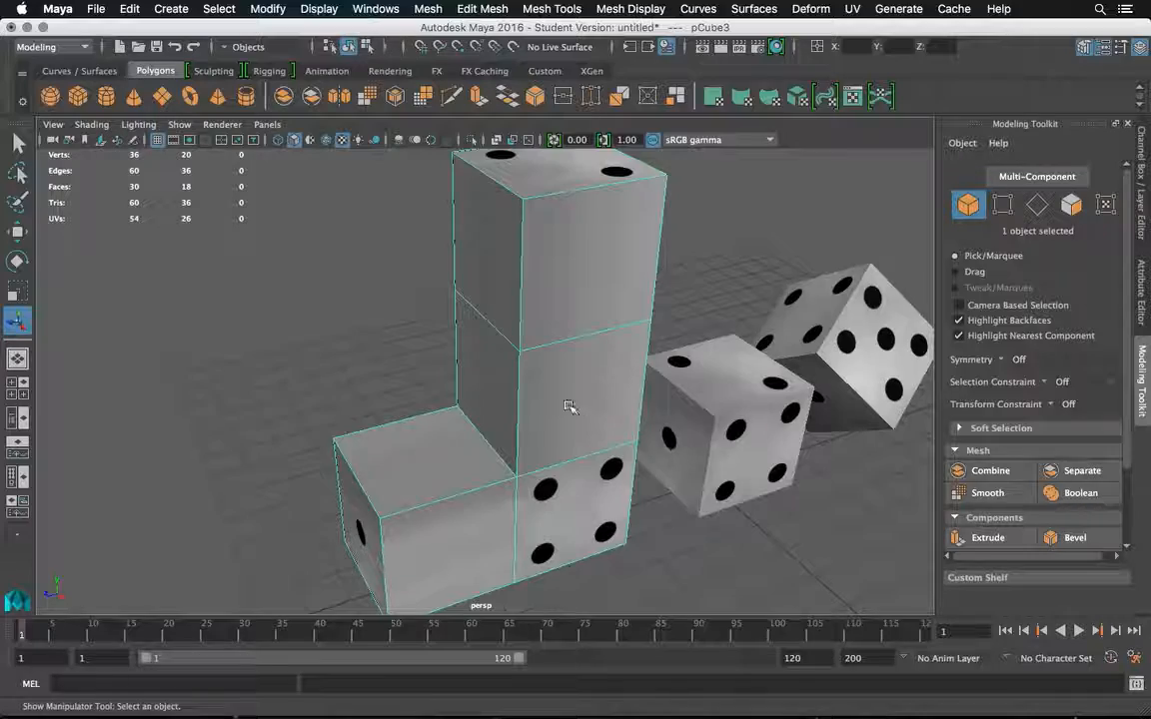
Extrude the four front faces of the stacked shape with Keep Faces Together off and a Local Translate Z of 0.2.
{"action": "left_click_drag", "start_coordinate": [571, 370], "coordinate": [527, 347]}
{"action": "right_click", "coordinate": [540, 244]}
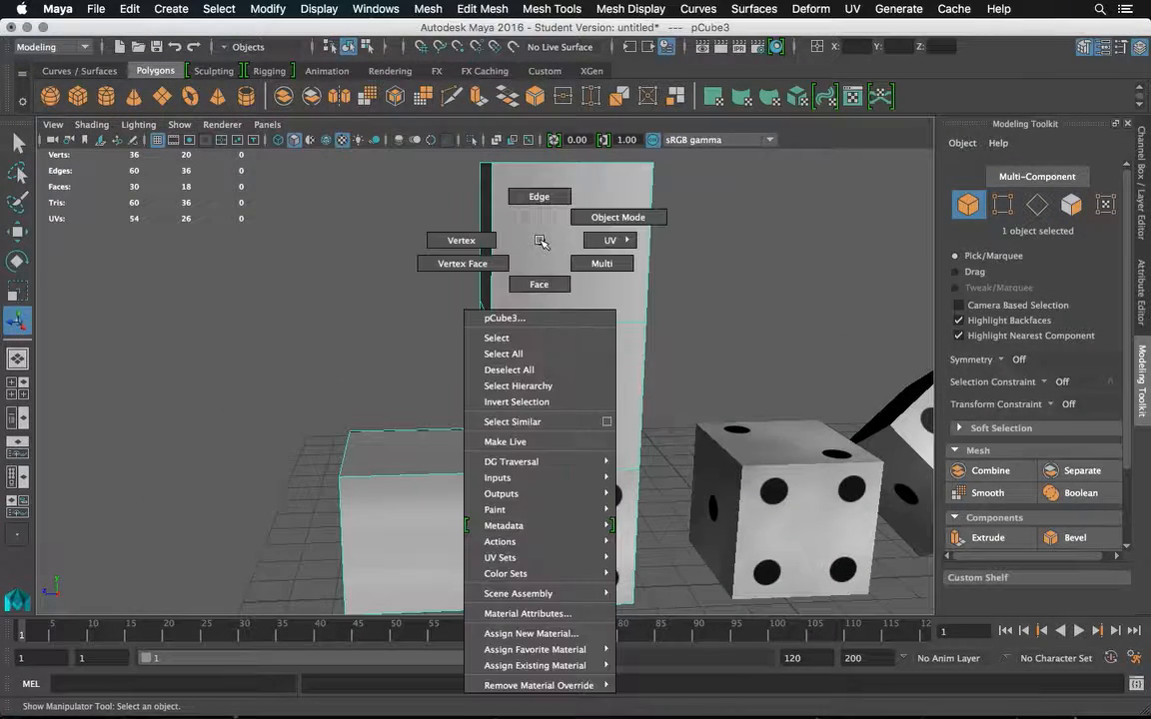
{"action": "left_click", "coordinate": [534, 281]}
{"action": "left_click", "coordinate": [544, 257]}
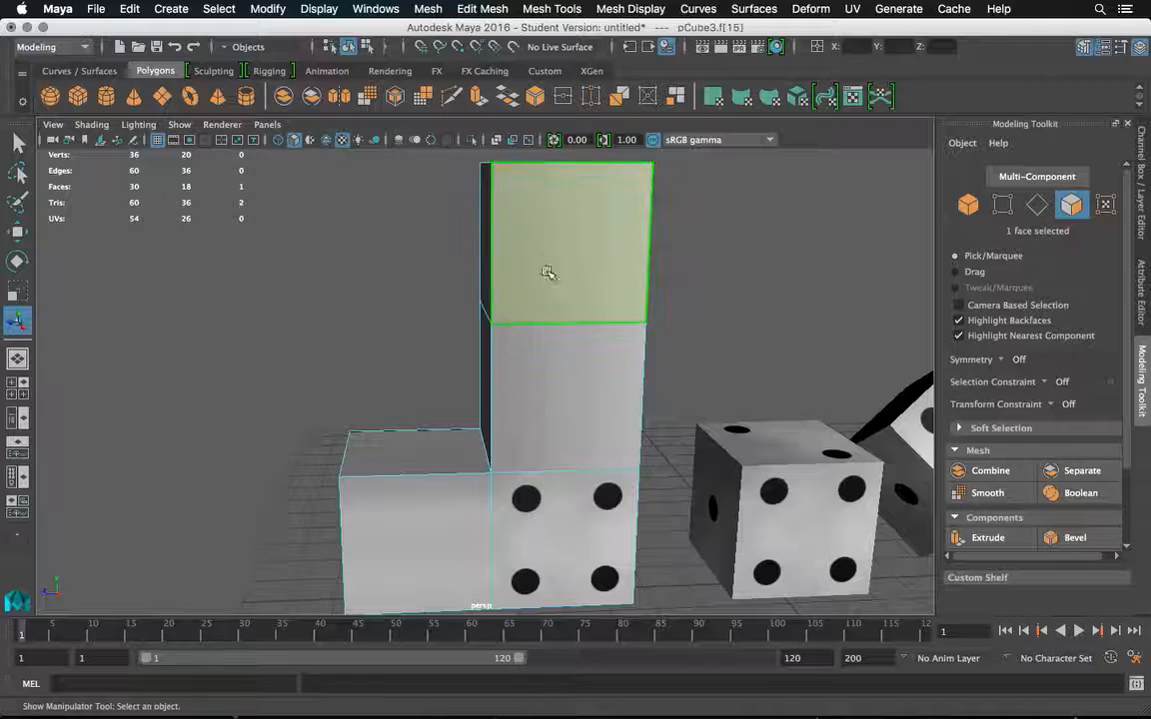
{"action": "left_click", "coordinate": [552, 379], "text": "shift"}
{"action": "left_click", "coordinate": [552, 511], "text": "shift"}
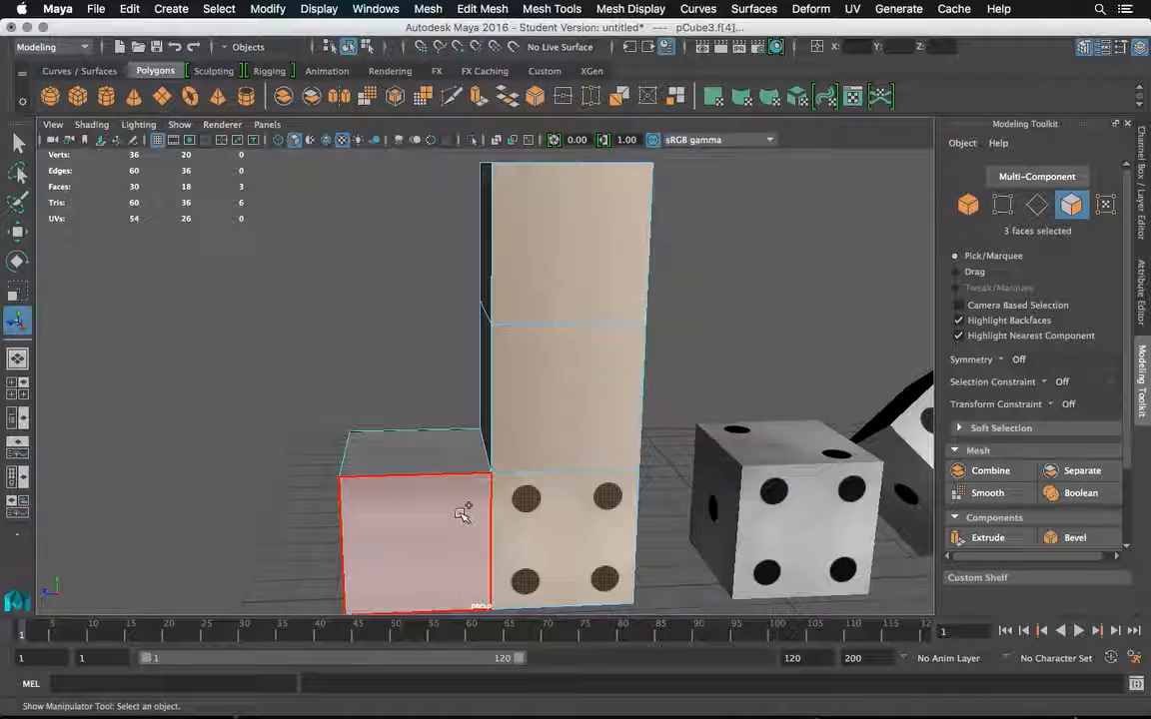
{"action": "left_click", "coordinate": [463, 514], "text": "shift"}
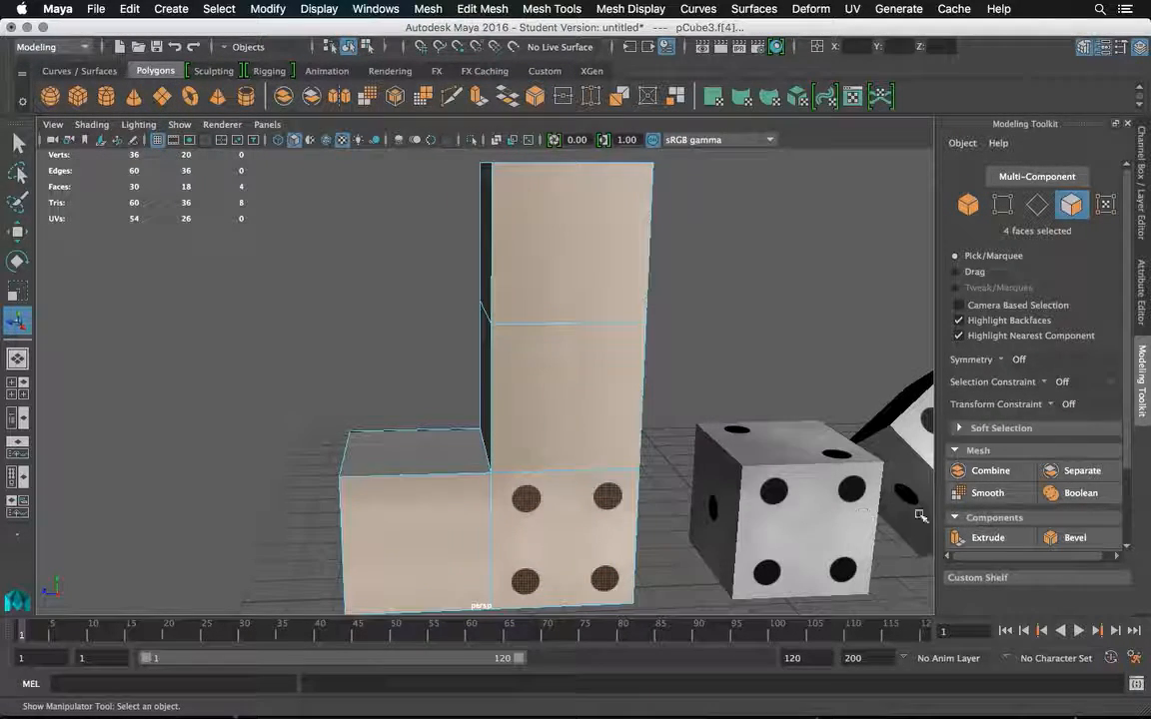
{"action": "left_click", "coordinate": [1003, 542]}
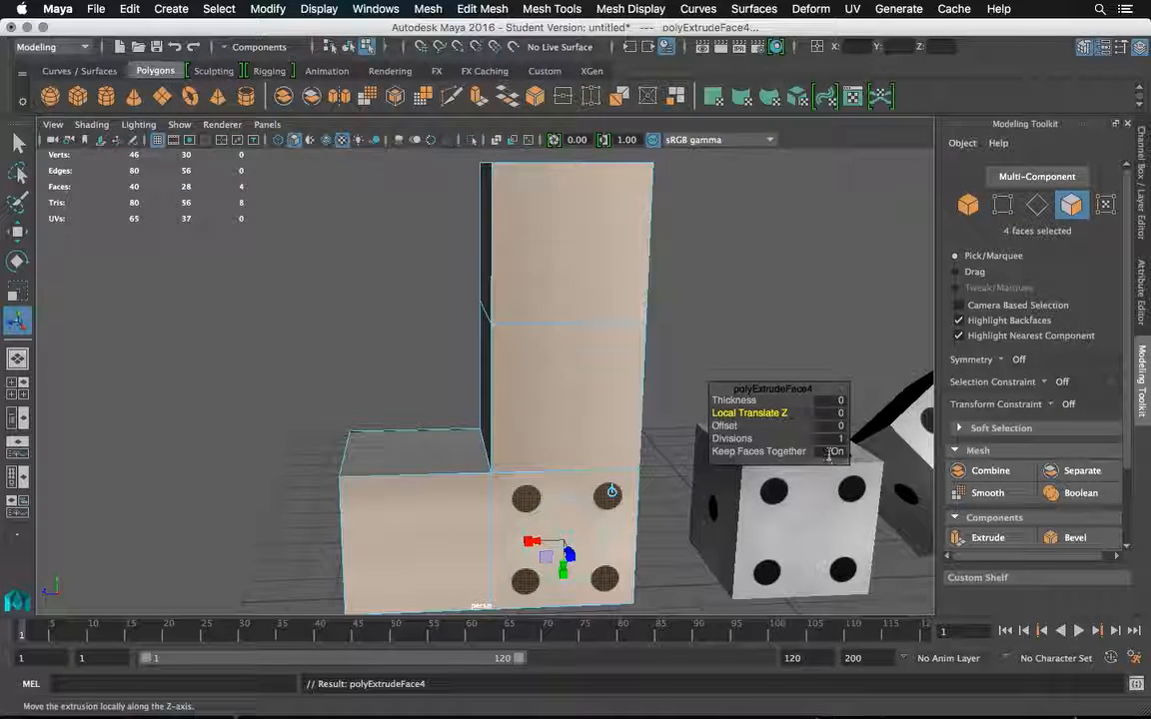
{"action": "left_click", "coordinate": [830, 452]}
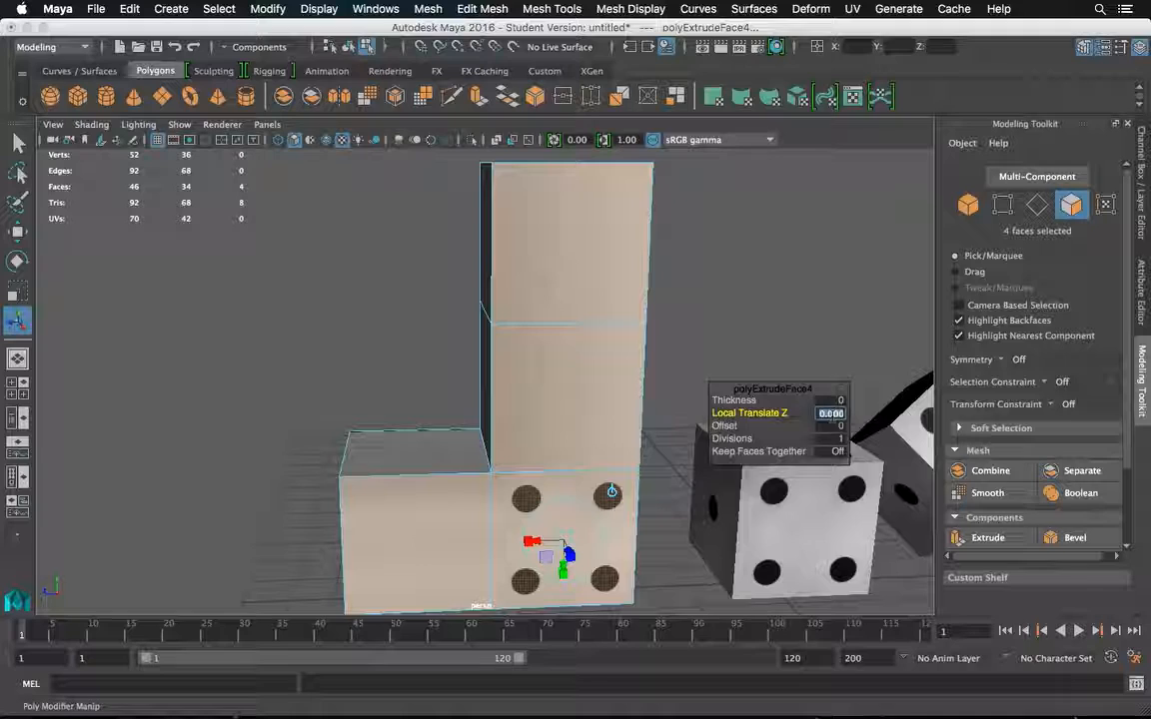
{"action": "key", "text": "Return"}
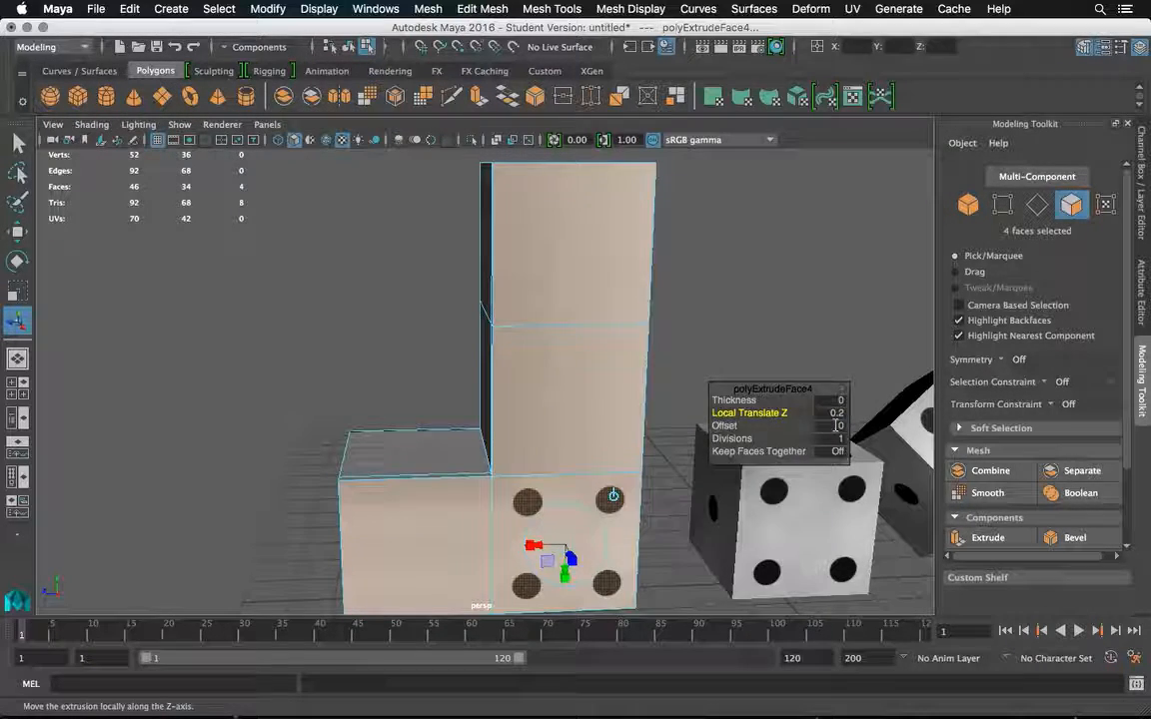
Set the front extrusion's Offset to 0.2, deselect the faces and return to object mode.
{"action": "left_click", "coordinate": [836, 425]}
{"action": "type", "text": ".2"}
{"action": "key", "text": "Return"}
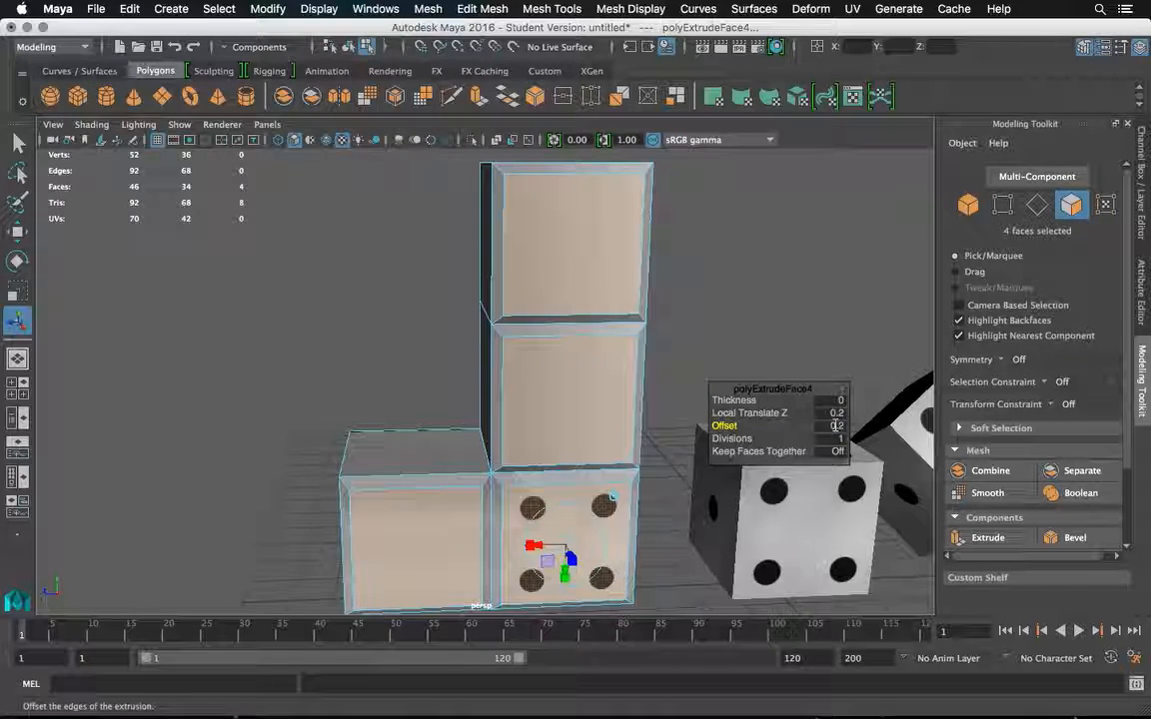
{"action": "left_click", "coordinate": [19, 145]}
{"action": "left_click", "coordinate": [434, 325]}
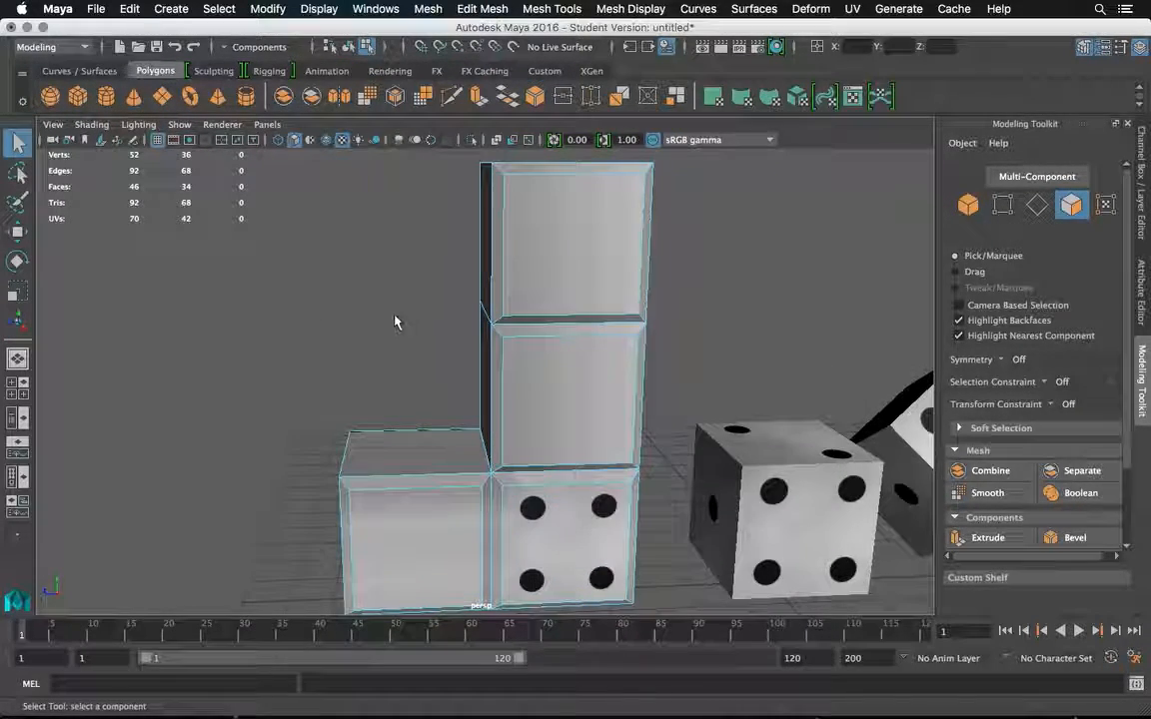
{"action": "right_click", "coordinate": [396, 258]}
{"action": "left_click", "coordinate": [470, 237]}
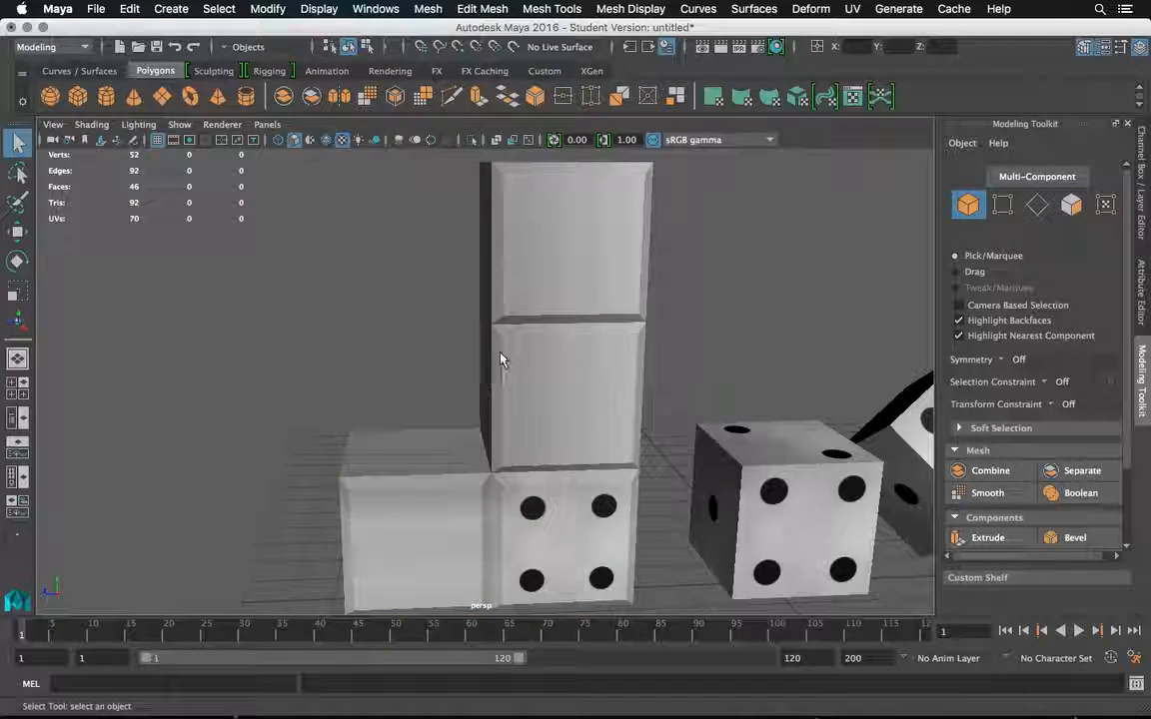
Select the narrow bevel face above the four-pip face and examine its texture up close.
{"action": "left_click_drag", "start_coordinate": [516, 360], "coordinate": [545, 342]}
{"action": "left_click_drag", "start_coordinate": [555, 299], "coordinate": [567, 315]}
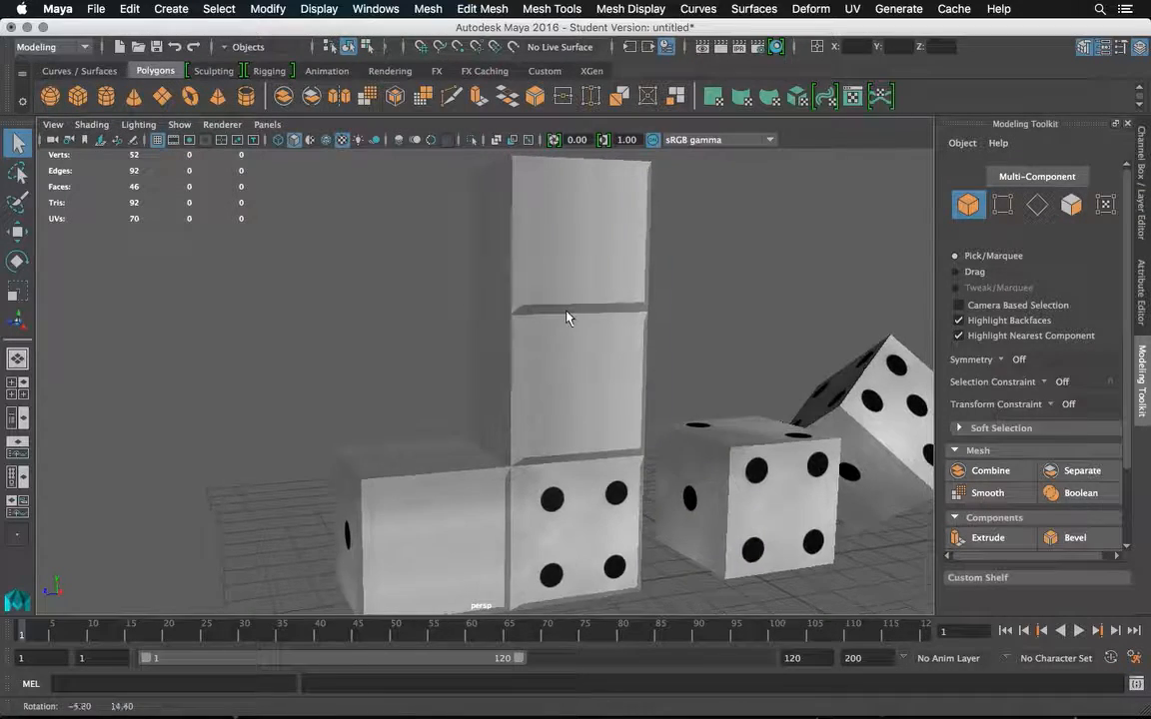
{"action": "scroll", "coordinate": [569, 316], "scroll_direction": "up", "scroll_amount": 5}
{"action": "left_click_drag", "start_coordinate": [615, 492], "coordinate": [559, 450]}
{"action": "left_click", "coordinate": [593, 486]}
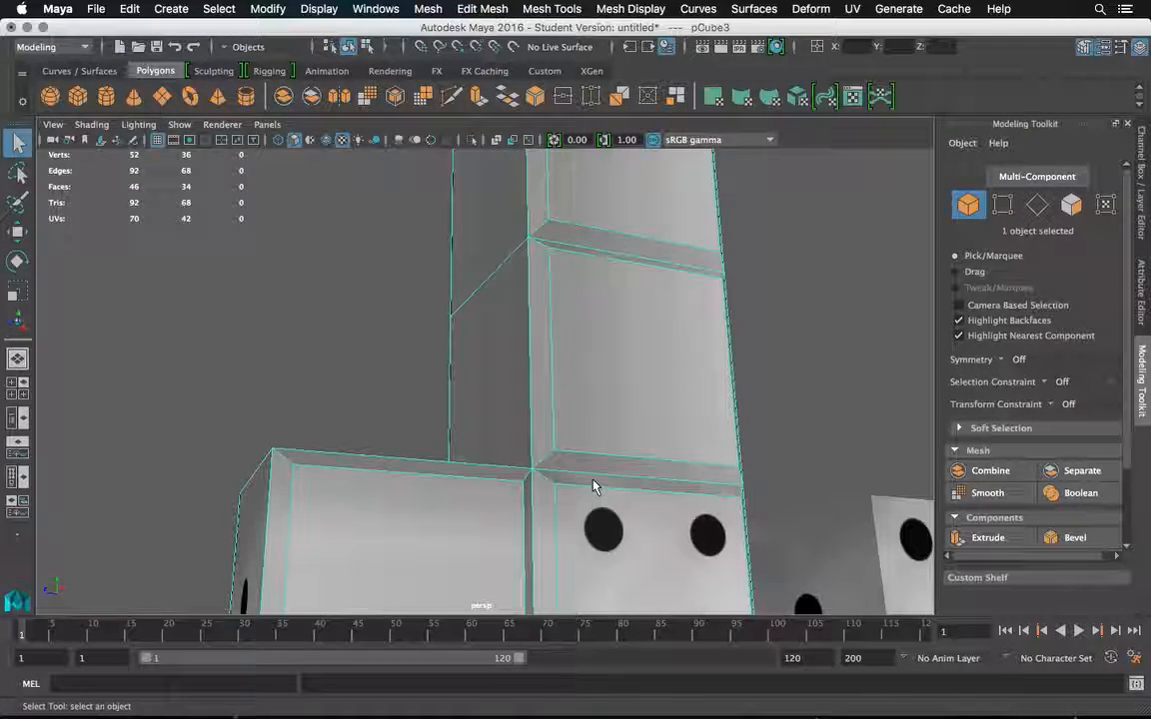
{"action": "right_click", "coordinate": [591, 258]}
{"action": "left_click", "coordinate": [590, 300]}
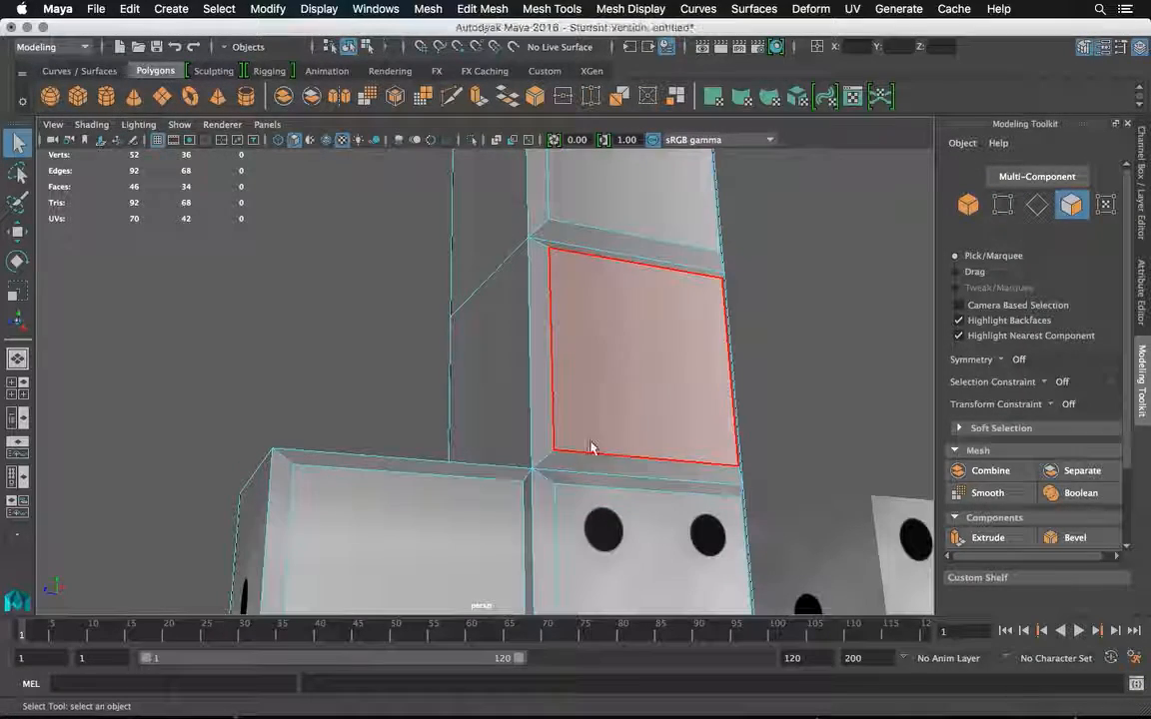
{"action": "left_click", "coordinate": [590, 477]}
{"action": "key", "text": "f"}
{"action": "left_click_drag", "start_coordinate": [603, 335], "coordinate": [770, 459]}
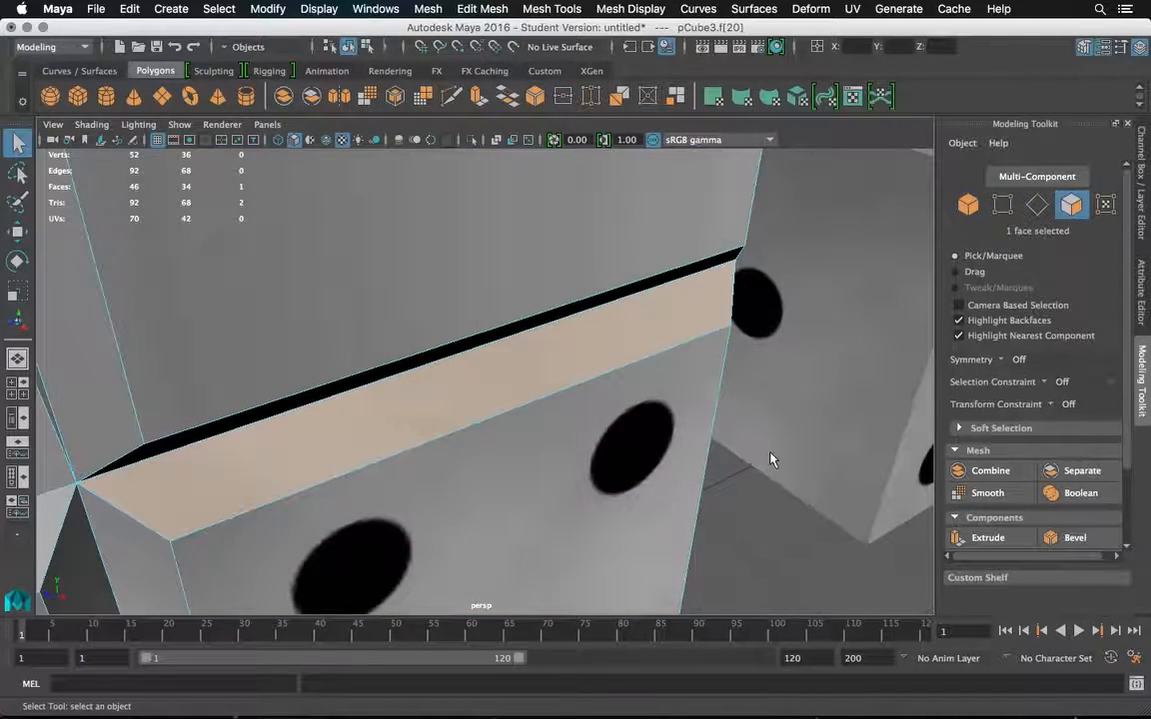
Leave face mode and examine the bevelled edges around the four-pip face from several angles.
{"action": "right_click", "coordinate": [770, 453]}
{"action": "left_click", "coordinate": [827, 241]}
{"action": "right_click", "coordinate": [664, 258]}
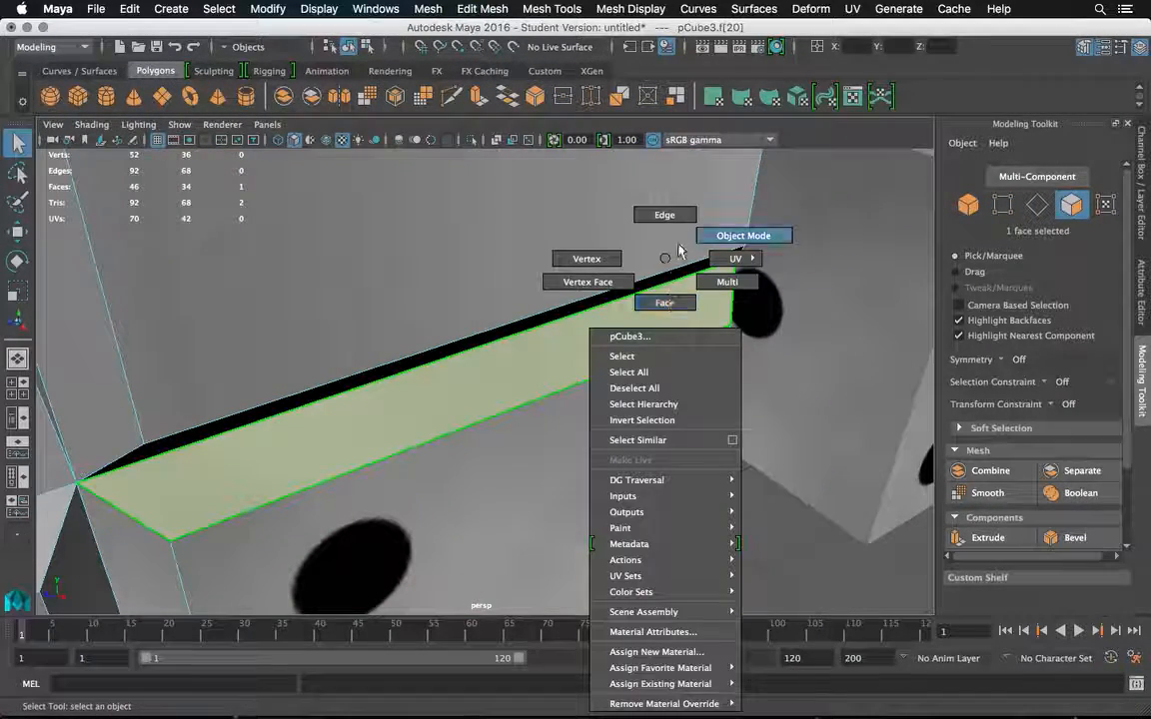
{"action": "left_click", "coordinate": [678, 249]}
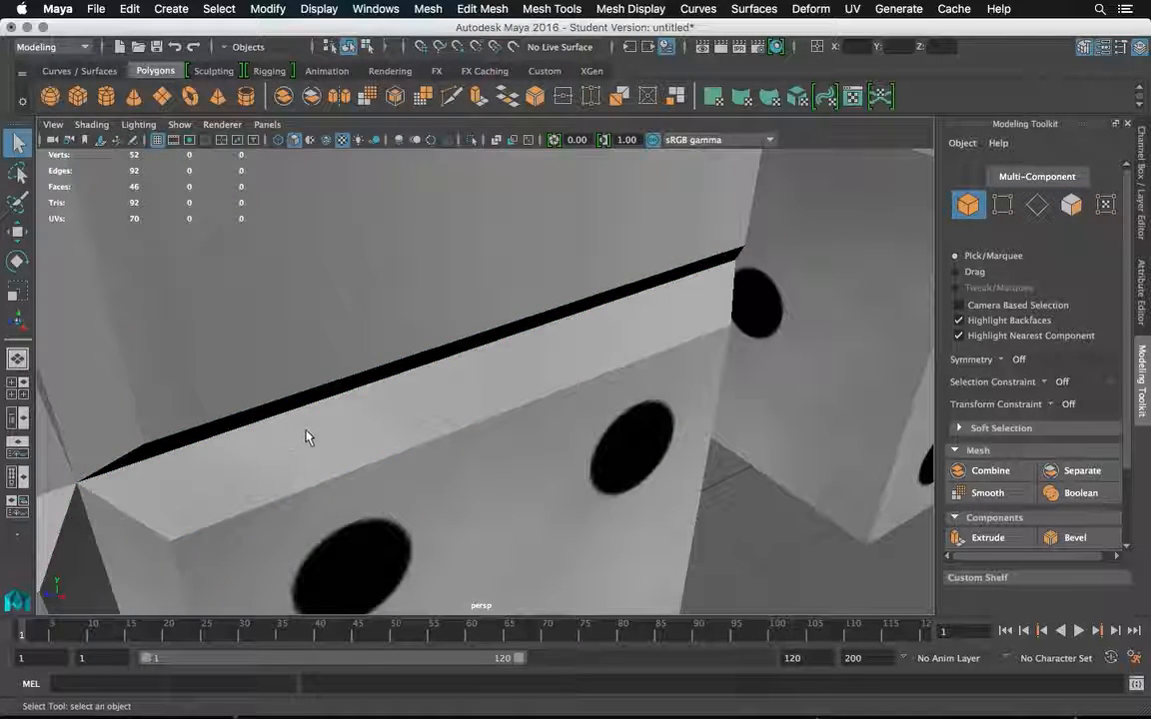
{"action": "left_click_drag", "start_coordinate": [529, 366], "coordinate": [475, 330]}
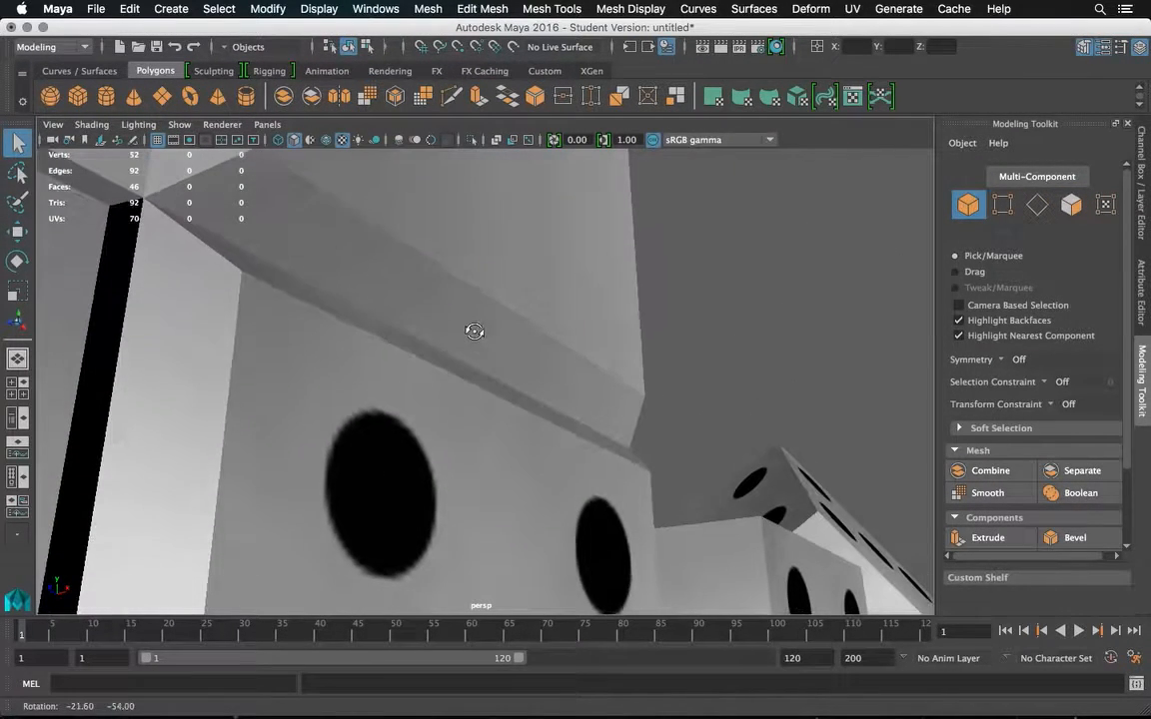
{"action": "left_click_drag", "start_coordinate": [364, 341], "coordinate": [291, 379]}
{"action": "scroll", "coordinate": [308, 379], "scroll_direction": "down", "scroll_amount": 5}
{"action": "scroll", "coordinate": [318, 388], "scroll_direction": "down", "scroll_amount": 5}
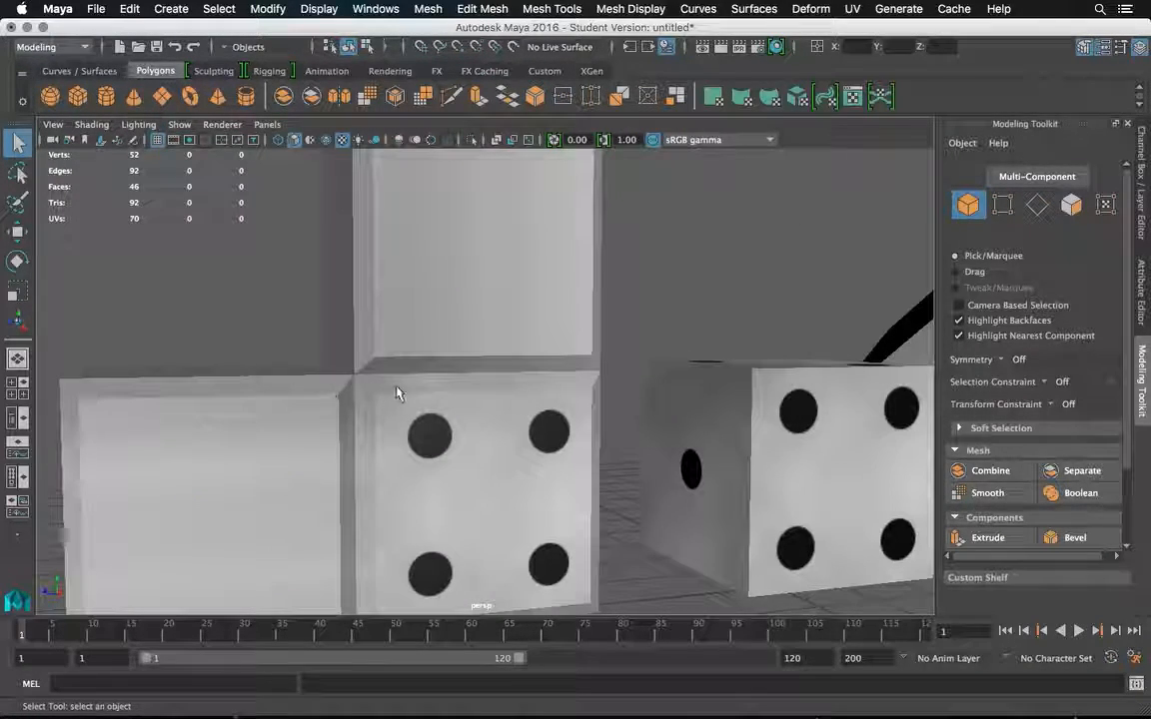
{"action": "scroll", "coordinate": [405, 393], "scroll_direction": "up", "scroll_amount": 3}
{"action": "scroll", "coordinate": [418, 400], "scroll_direction": "down", "scroll_amount": 3}
Move the upright die along the Z axis close to the stacked shape, to about 1.1 cm, and deselect it.
{"action": "left_click", "coordinate": [812, 442]}
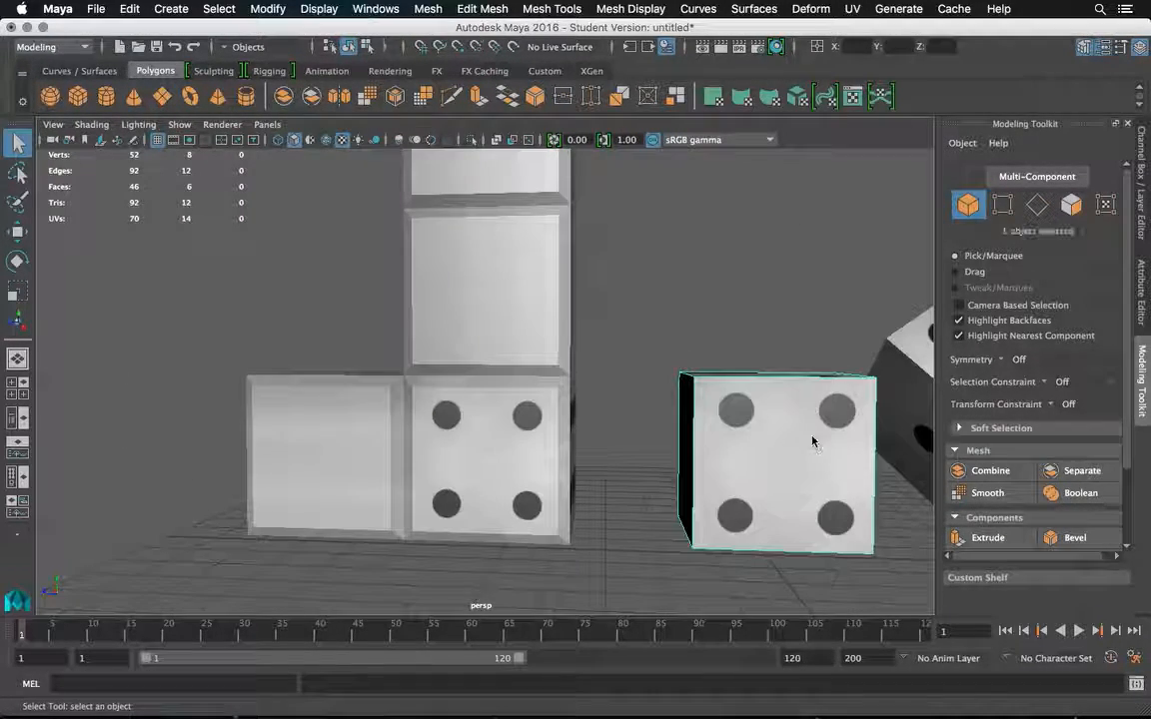
{"action": "left_click", "coordinate": [17, 233]}
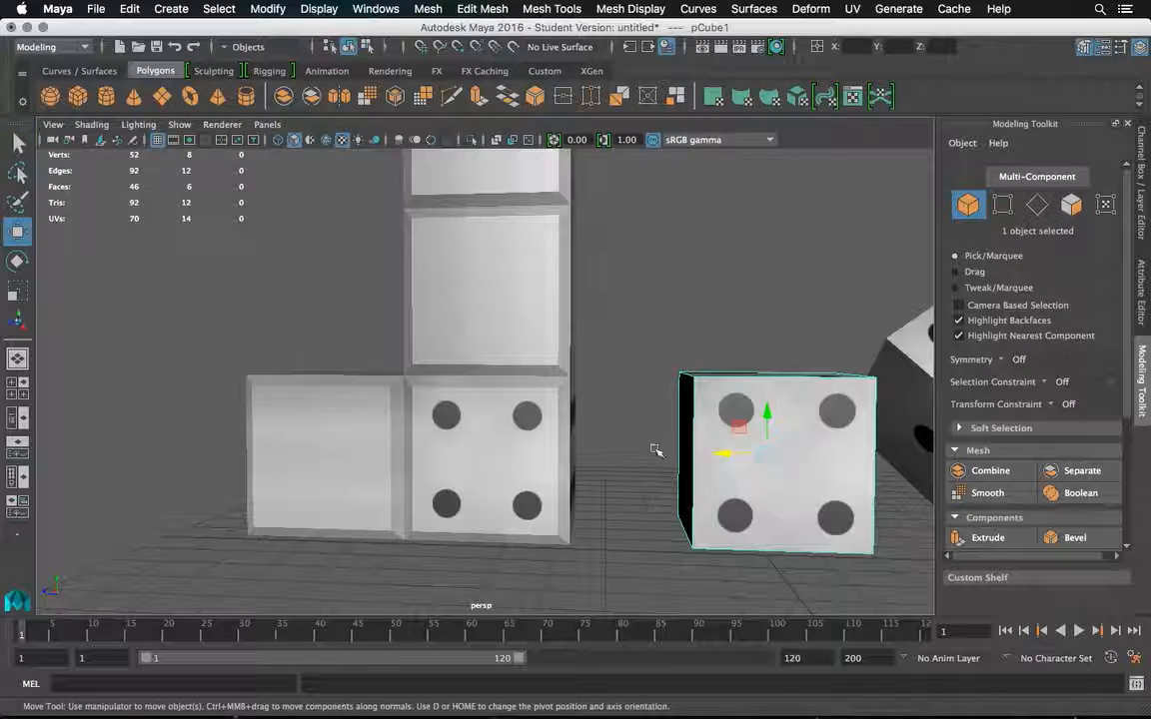
{"action": "left_click_drag", "start_coordinate": [721, 455], "coordinate": [624, 444]}
{"action": "left_click_drag", "start_coordinate": [526, 442], "coordinate": [670, 426], "text": "alt"}
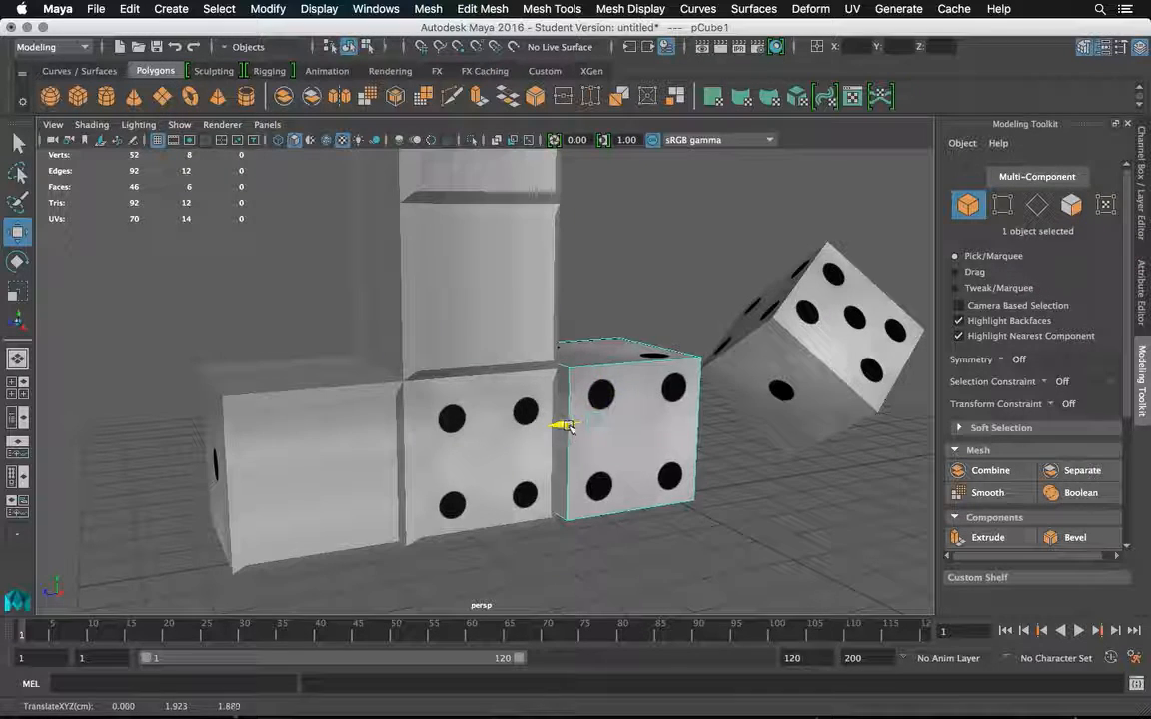
{"action": "left_click_drag", "start_coordinate": [565, 426], "coordinate": [596, 424]}
{"action": "left_click", "coordinate": [639, 306]}
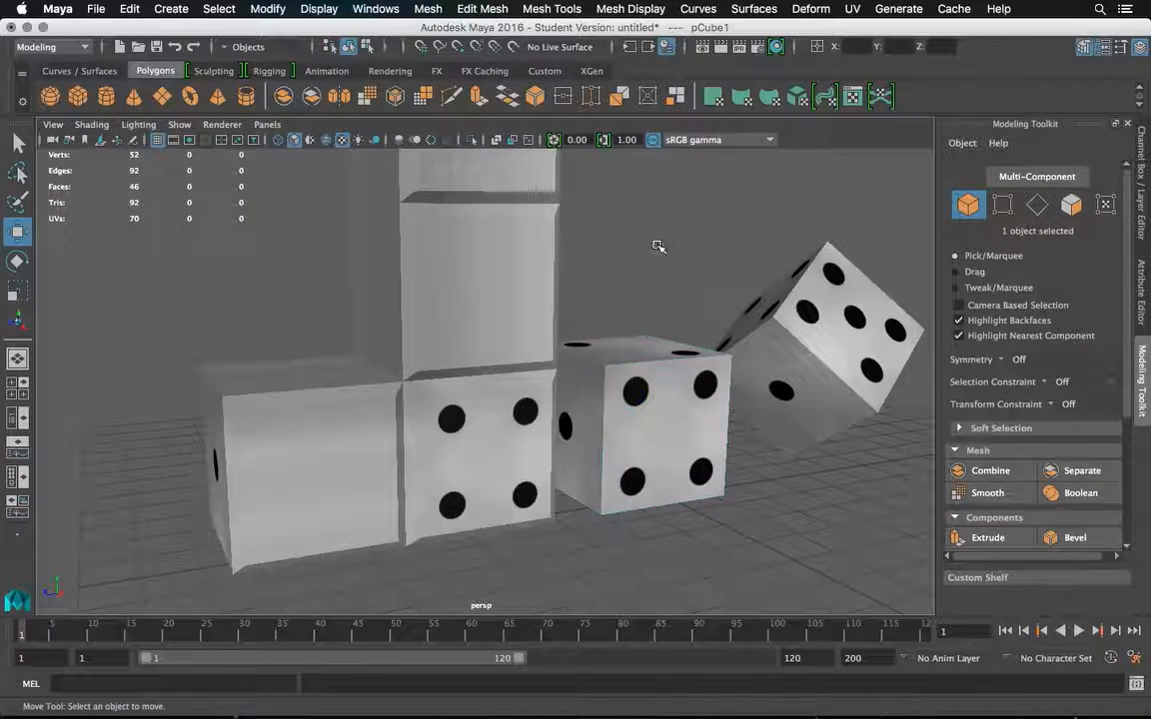
{"action": "left_click_drag", "start_coordinate": [657, 246], "coordinate": [570, 286], "text": "alt"}
{"action": "scroll", "coordinate": [660, 258], "scroll_direction": "down", "scroll_amount": 6}
{"action": "left_click", "coordinate": [582, 369]}
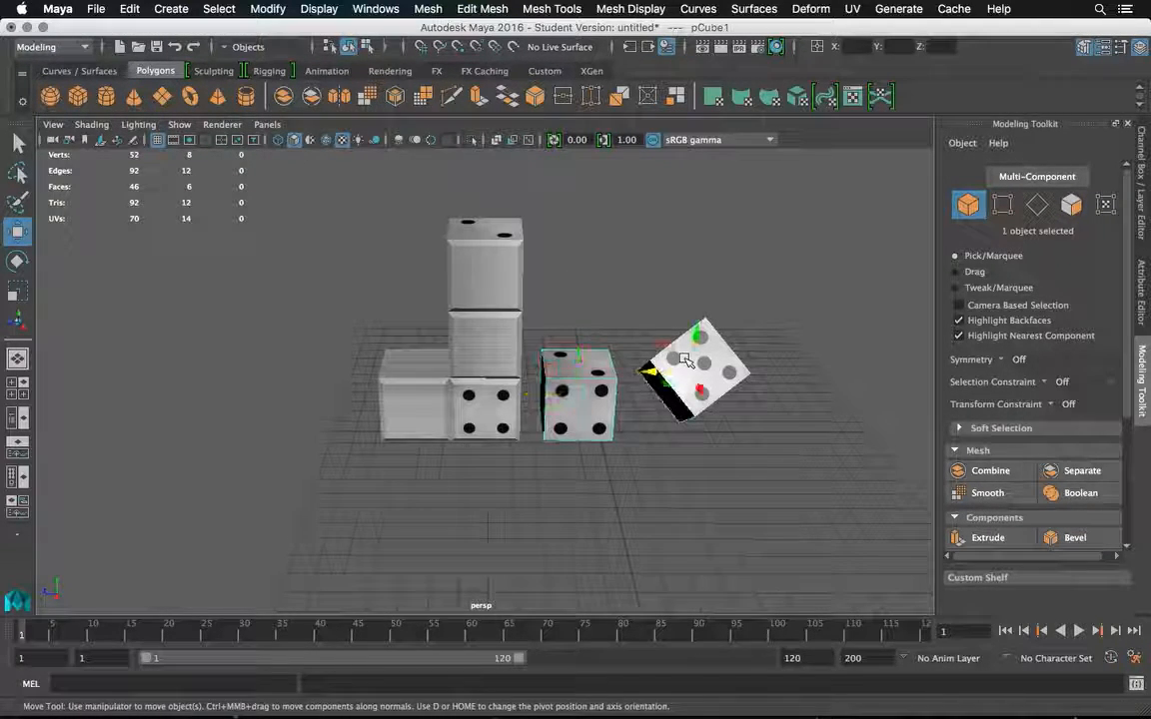
{"action": "left_click", "coordinate": [468, 344]}
{"action": "left_click_drag", "start_coordinate": [468, 344], "coordinate": [564, 360], "text": "alt"}
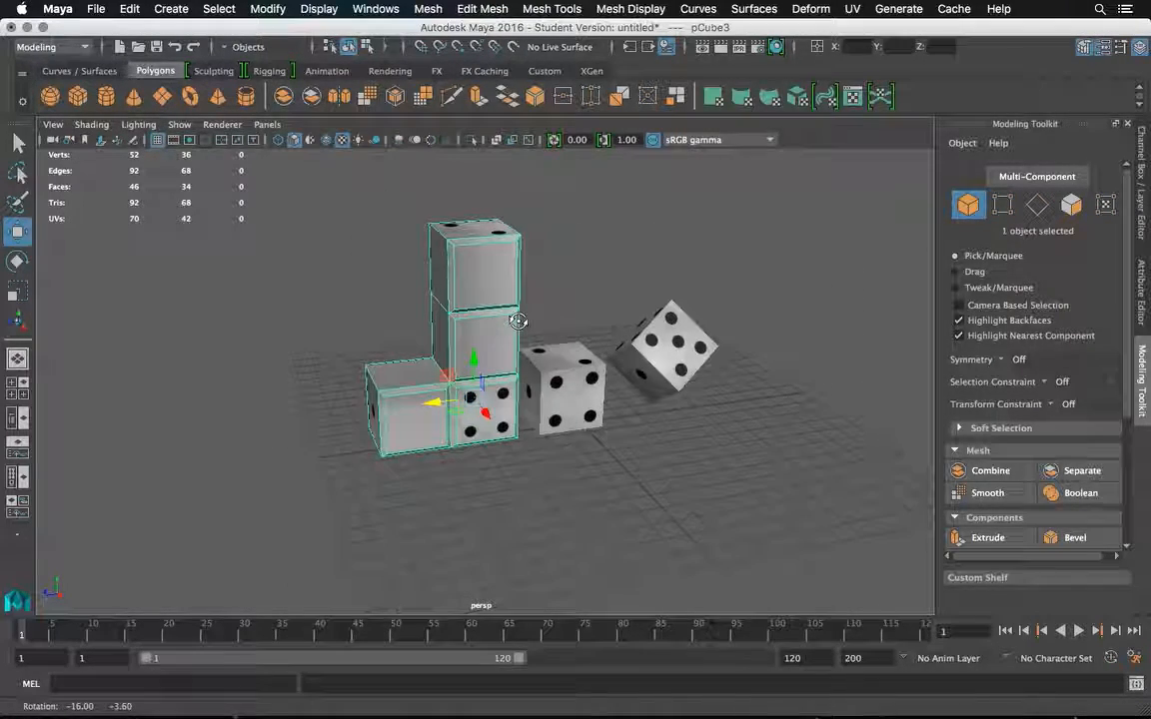
Duplicate the upright die, raise the copy along the Y axis to about 13.4 cm and frame it.
{"action": "left_click", "coordinate": [575, 368]}
{"action": "key", "text": "ctrl+d"}
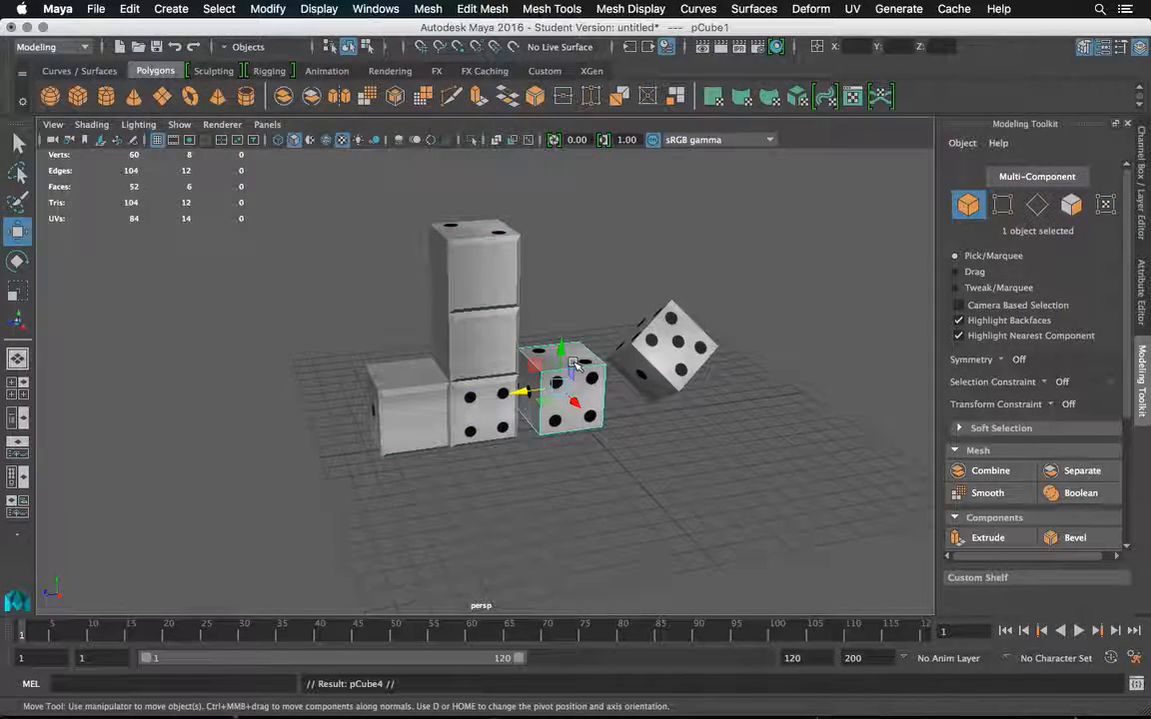
{"action": "left_click_drag", "start_coordinate": [565, 357], "coordinate": [565, 151]}
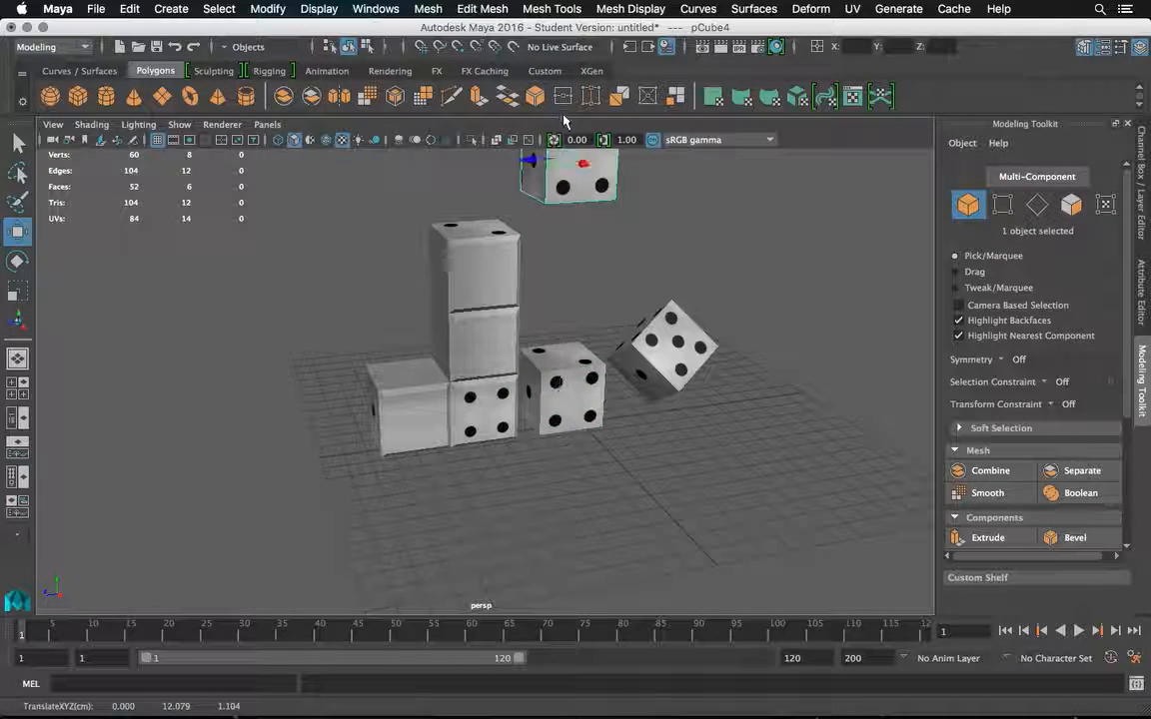
{"action": "key", "text": "f"}
{"action": "left_click_drag", "start_coordinate": [485, 334], "coordinate": [487, 230]}
{"action": "key", "text": "f"}
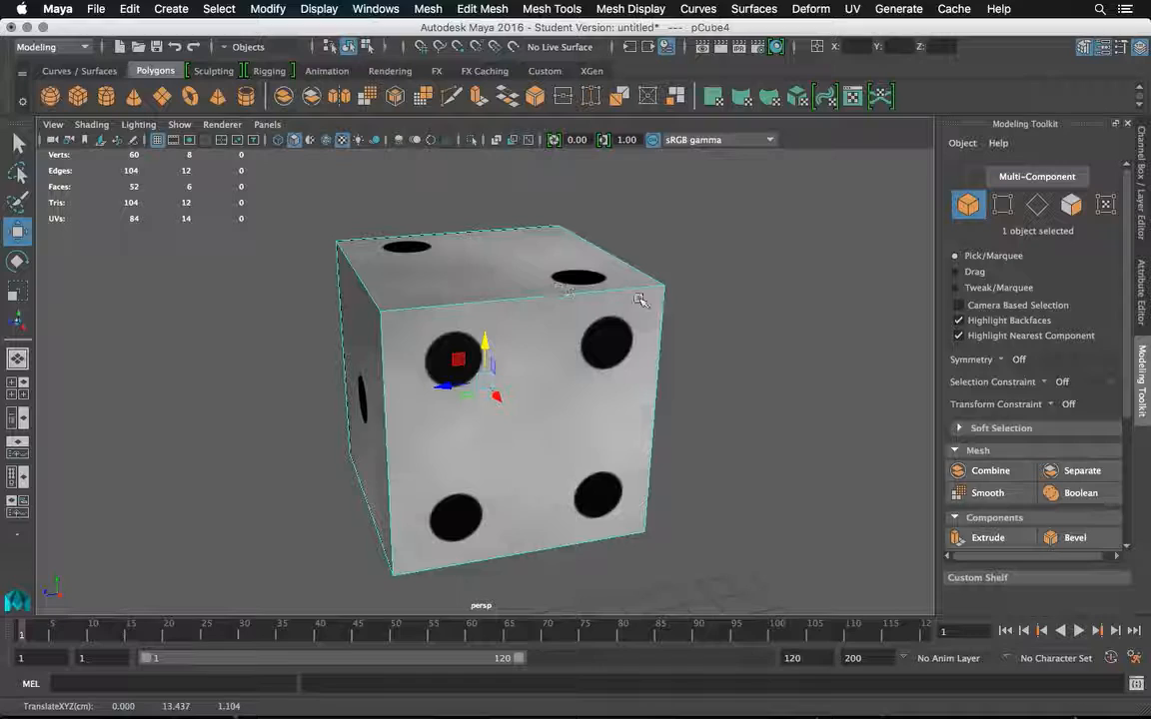
Deselect the raised die, view it with the other shapes, and switch to Photoshop.
{"action": "left_click", "coordinate": [724, 288]}
{"action": "scroll", "coordinate": [514, 370], "scroll_direction": "down", "scroll_amount": 6}
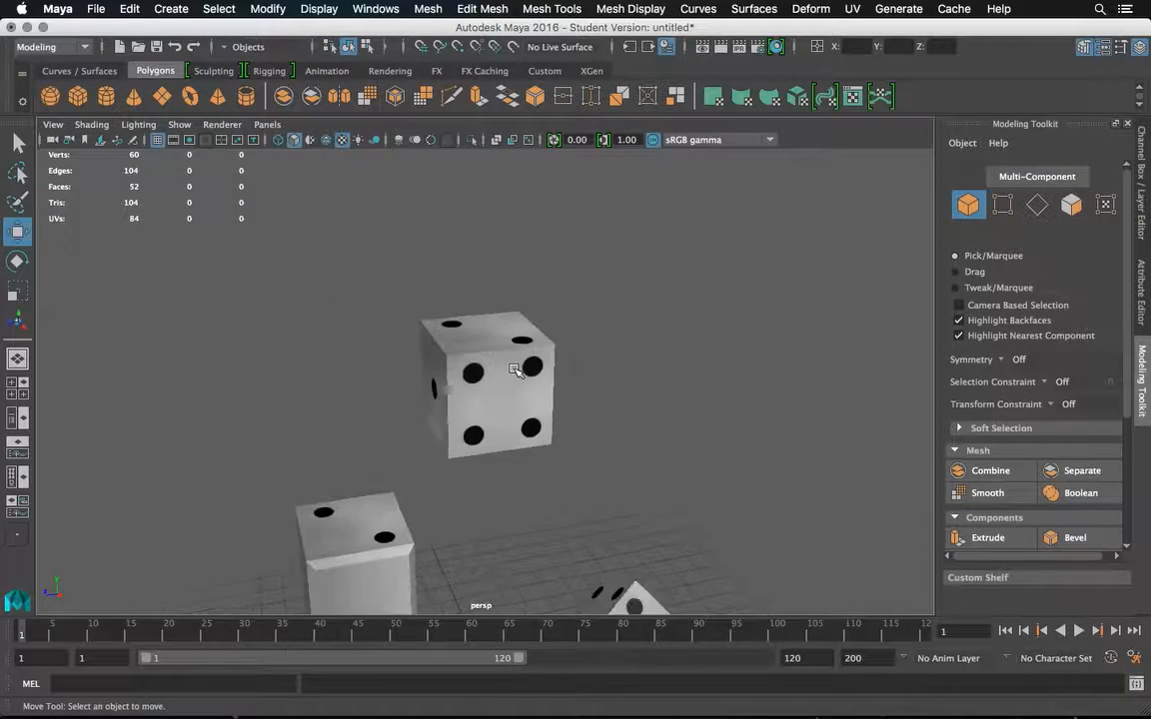
{"action": "left_click_drag", "start_coordinate": [514, 371], "coordinate": [535, 350], "text": "alt"}
{"action": "mouse_move", "coordinate": [620, 716]}
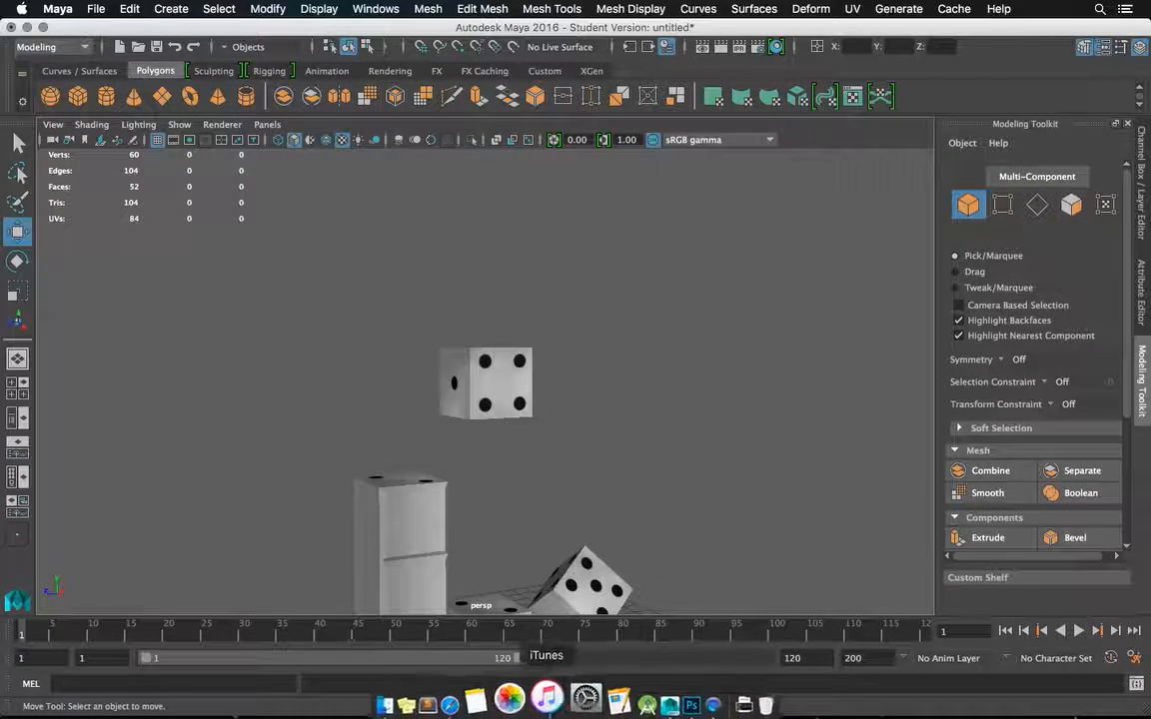
{"action": "left_click", "coordinate": [656, 713]}
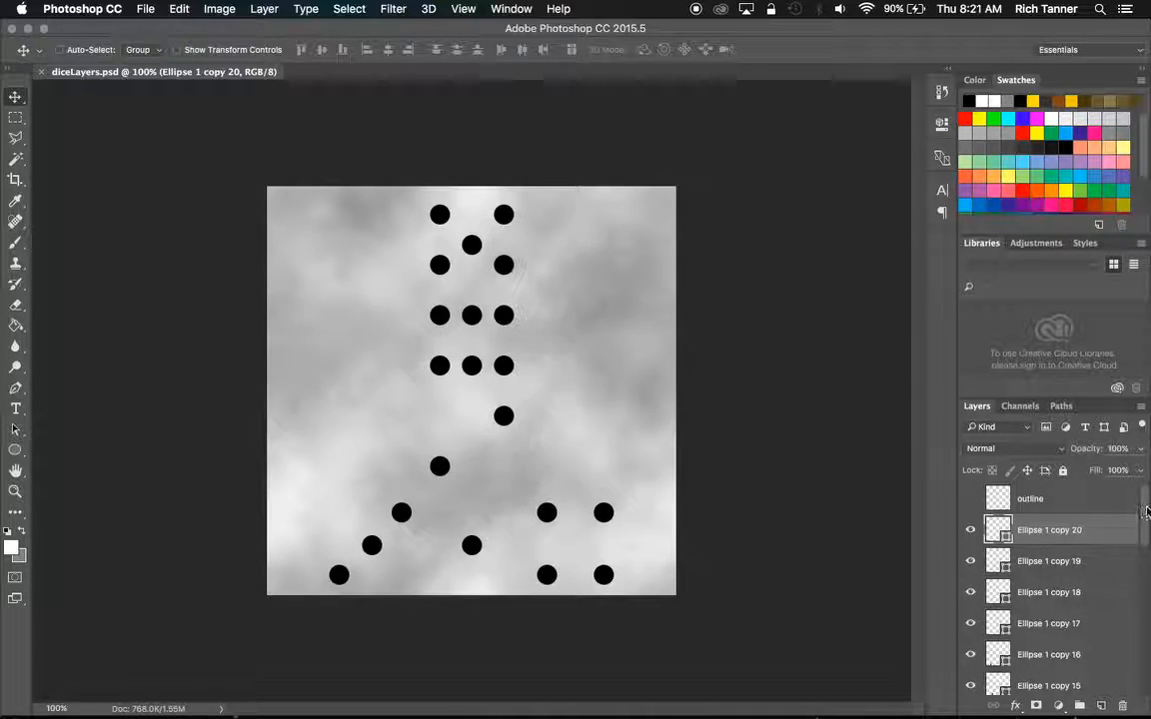
Group all the ellipse layers together with the background layer, leaving the outline layer outside the group.
{"action": "left_click_drag", "start_coordinate": [1145, 519], "coordinate": [1147, 677]}
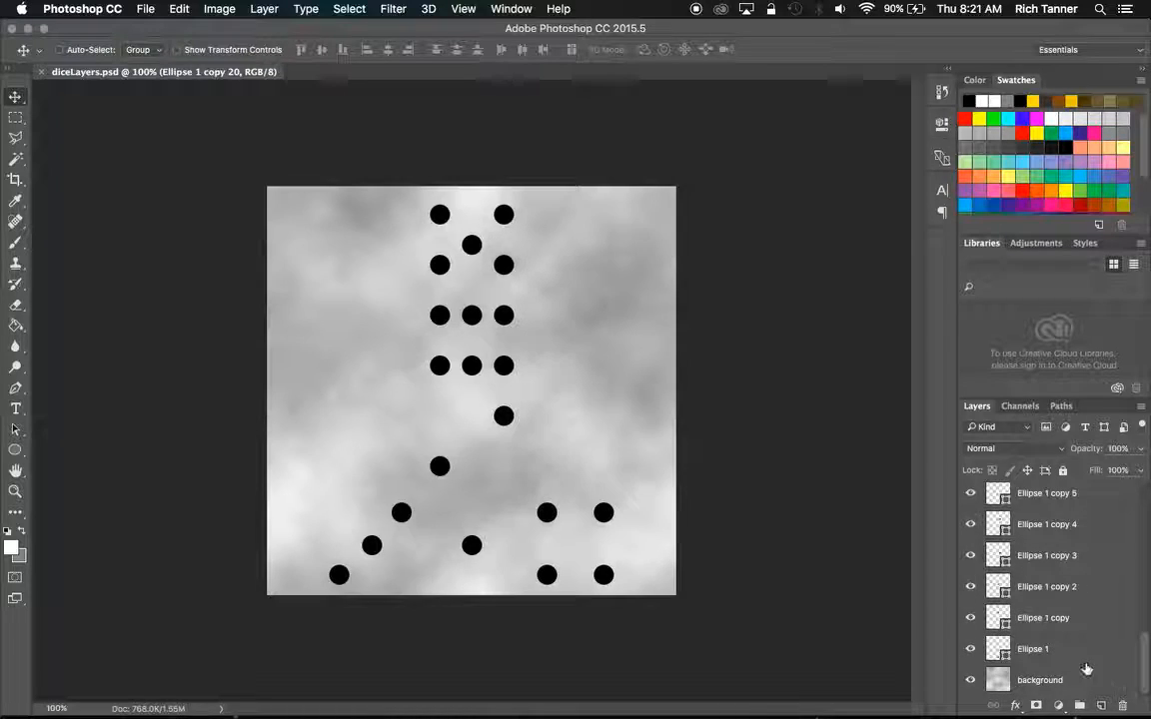
{"action": "left_click", "coordinate": [1076, 683], "text": "shift"}
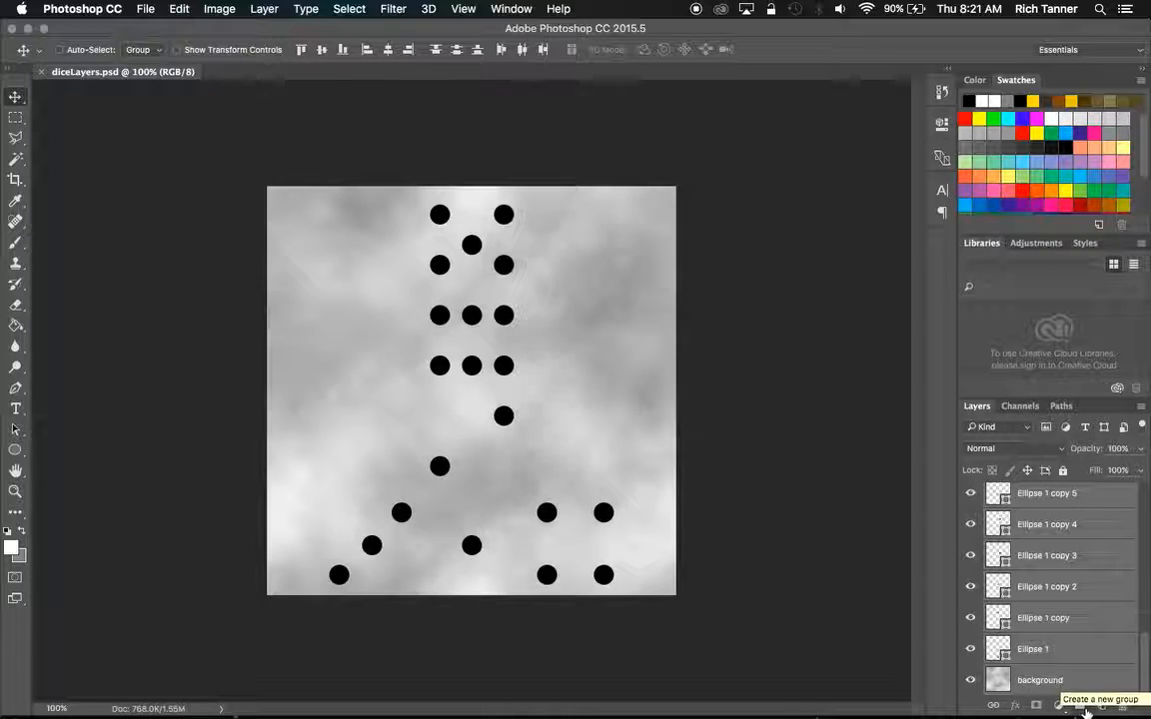
{"action": "left_click", "coordinate": [1085, 709]}
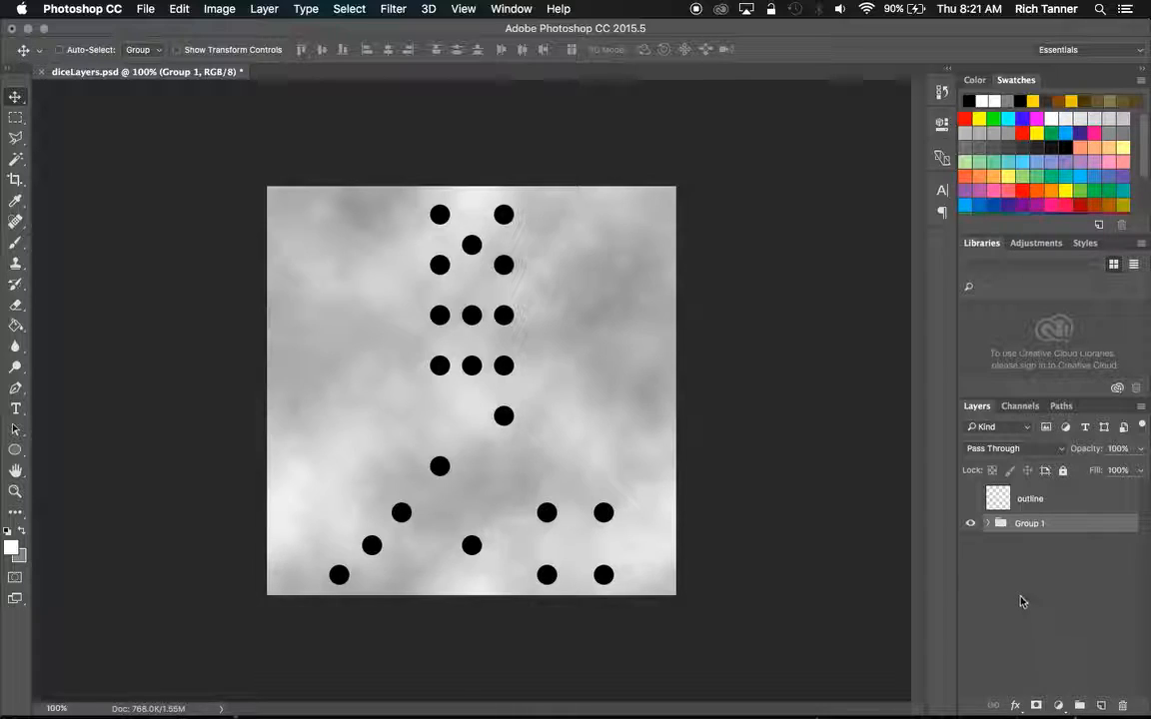
Hide the collapsed group of pip and background layers and show the outline layer.
{"action": "left_click", "coordinate": [986, 524]}
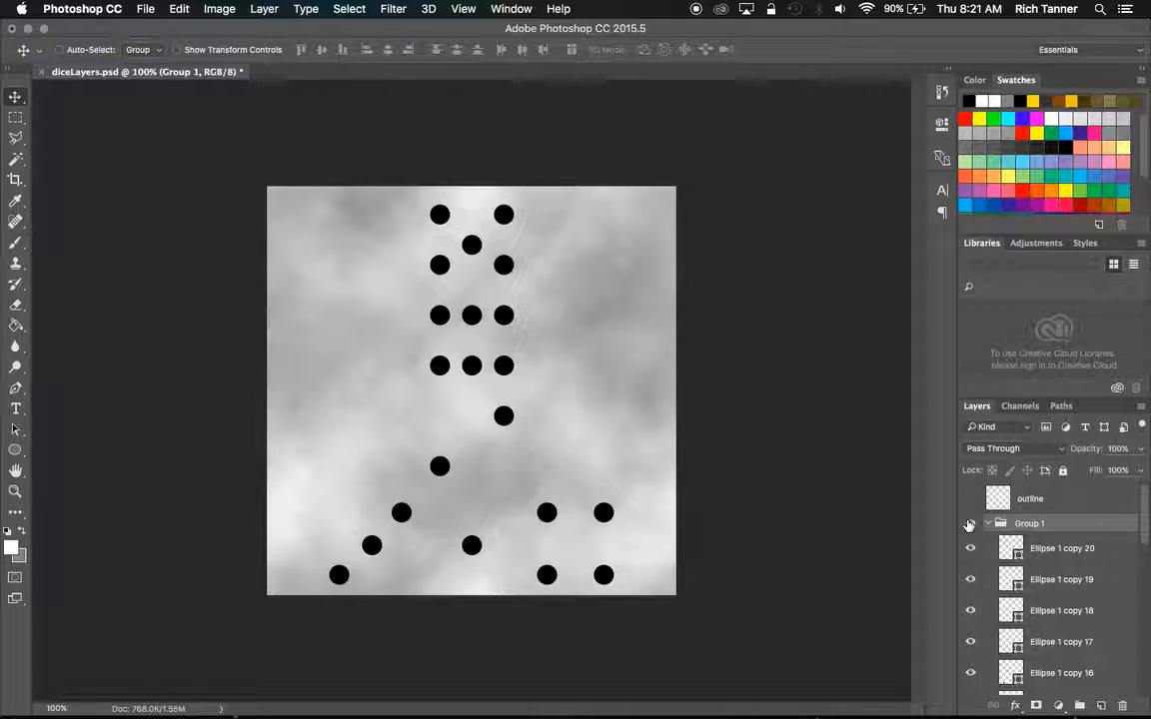
{"action": "left_click", "coordinate": [987, 523]}
{"action": "left_click", "coordinate": [971, 528]}
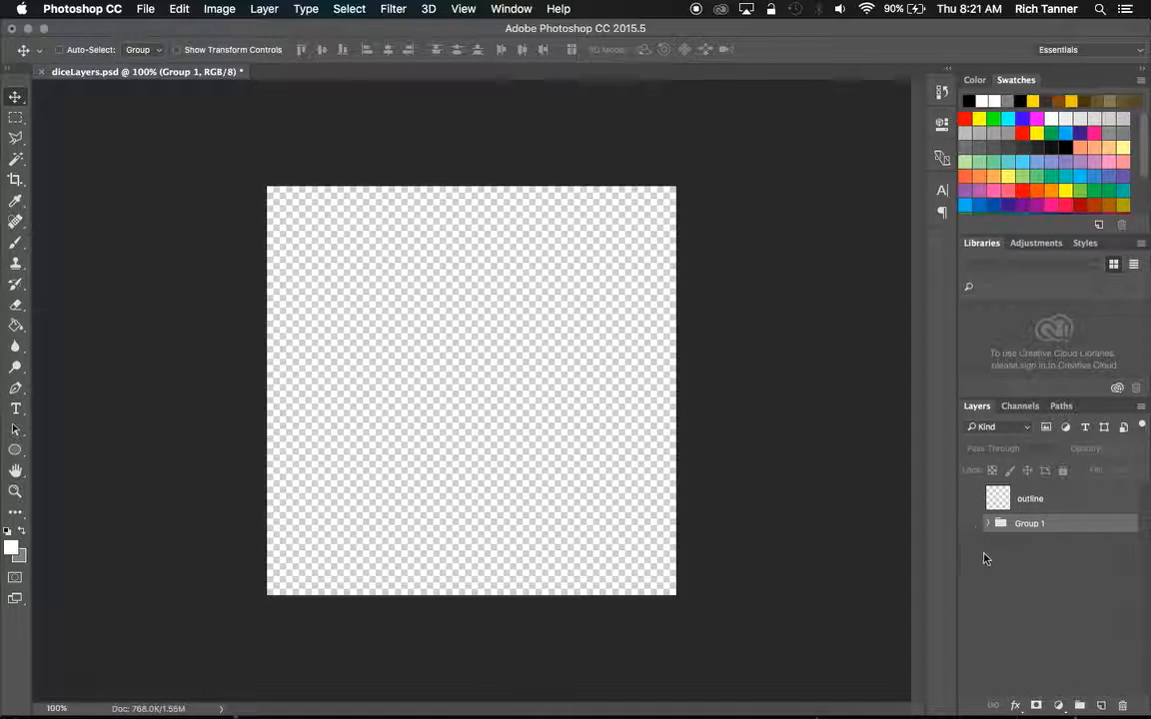
{"action": "left_click", "coordinate": [970, 499]}
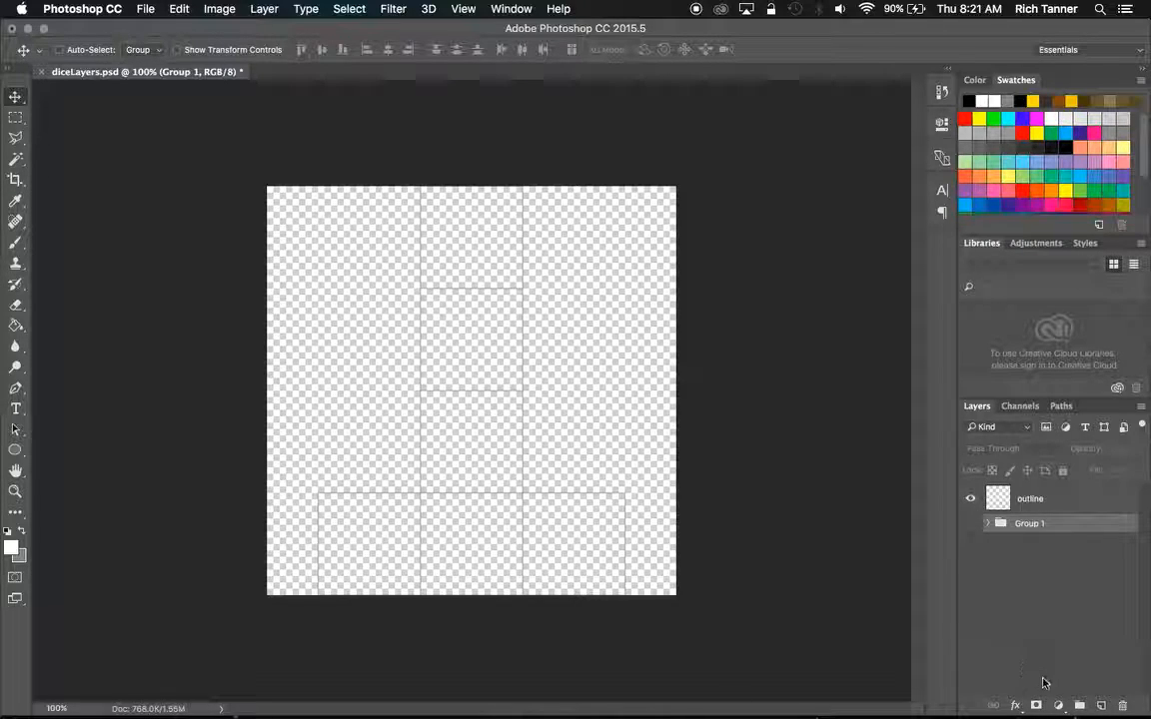
Add a new layer directly beneath the outline layer and fill it with black using the Paint Bucket.
{"action": "left_click", "coordinate": [1059, 499]}
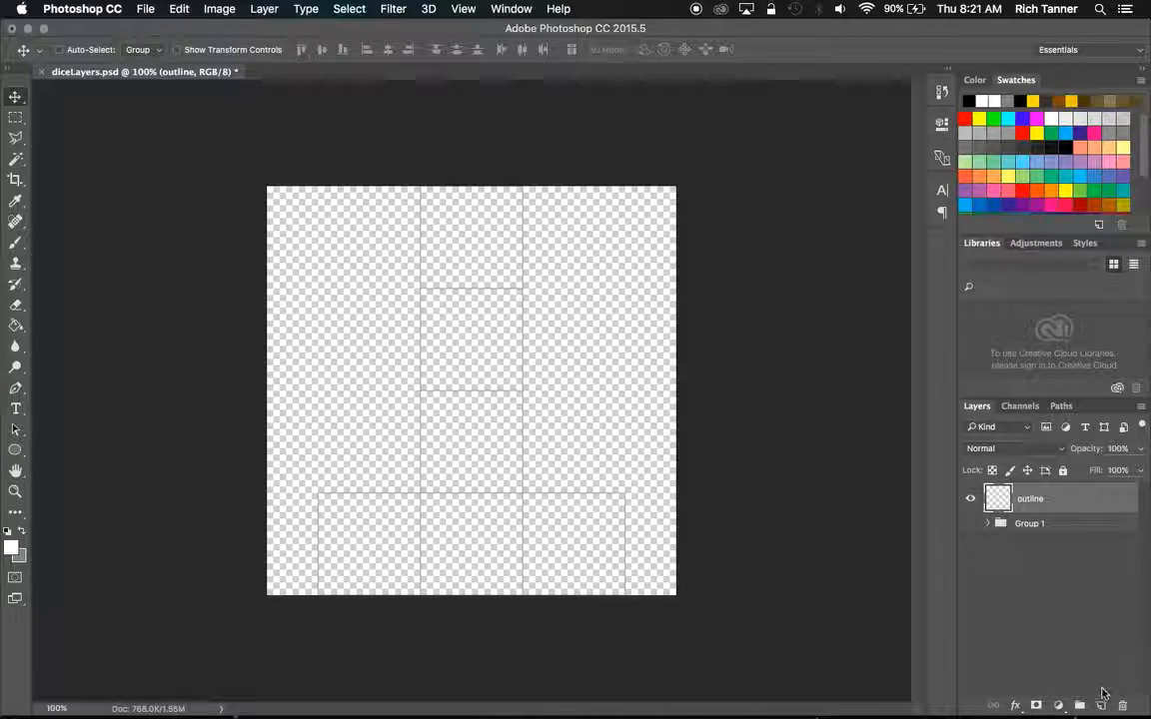
{"action": "left_click", "coordinate": [1100, 707]}
{"action": "mouse_move", "coordinate": [1009, 499]}
{"action": "left_mouse_down"}
{"action": "mouse_move", "coordinate": [958, 484]}
{"action": "mouse_move", "coordinate": [1008, 523]}
{"action": "left_mouse_up"}
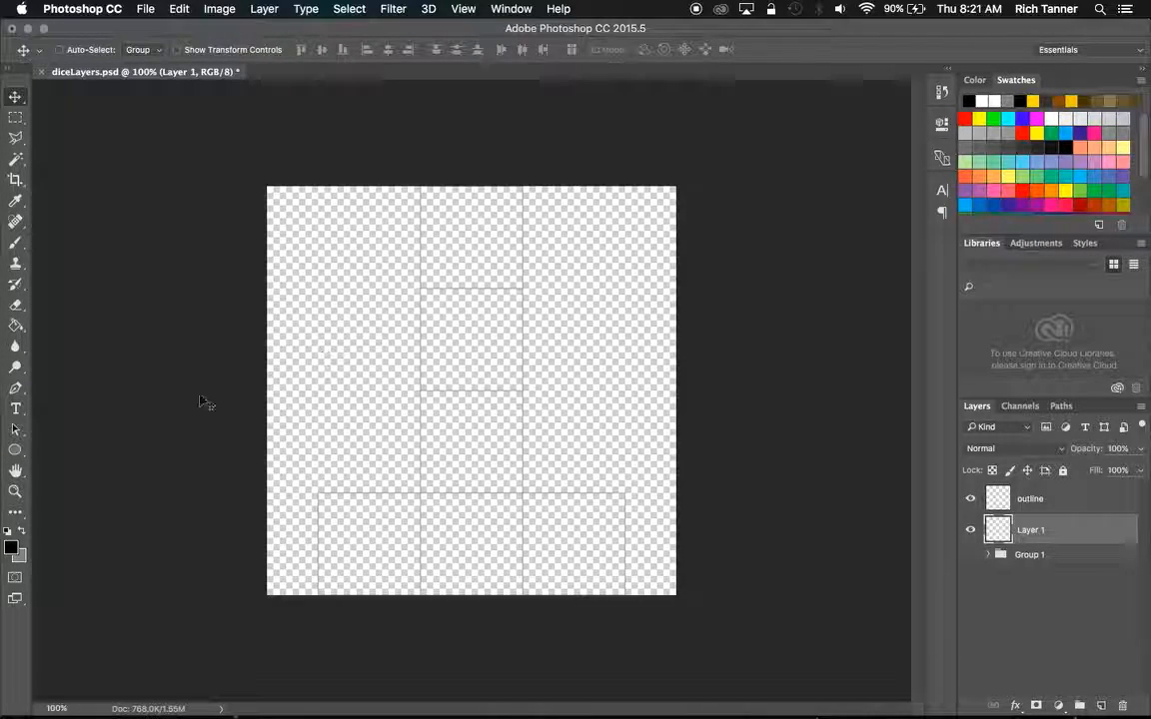
{"action": "left_click", "coordinate": [16, 326]}
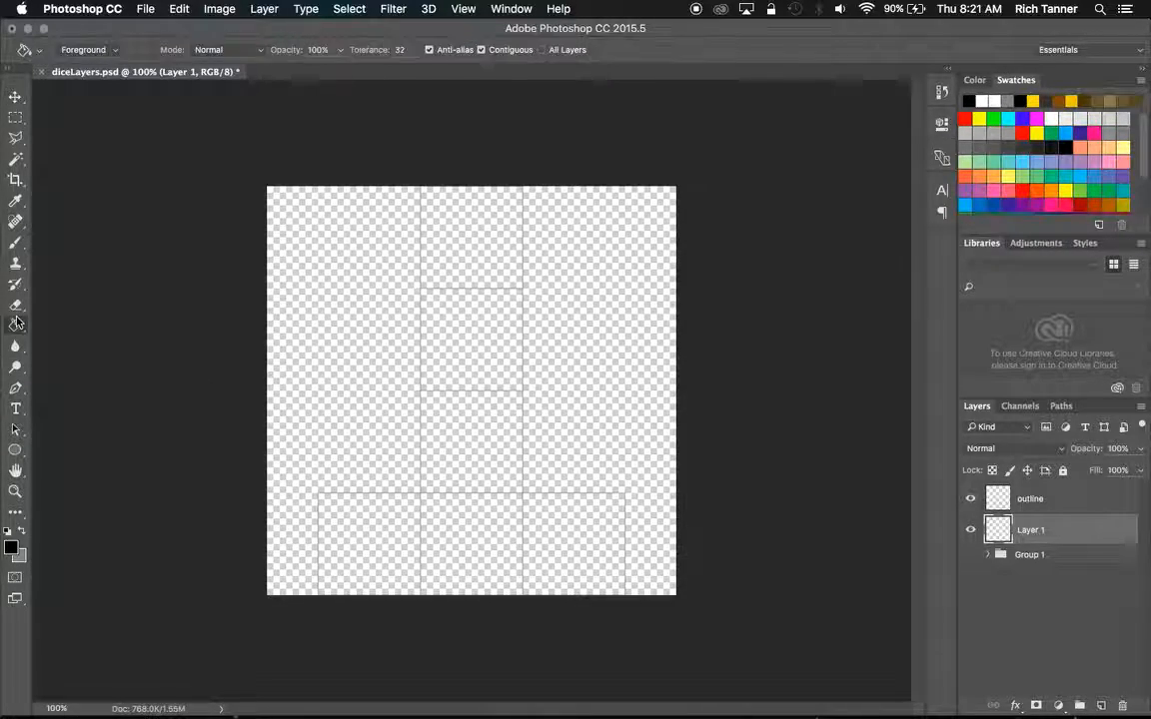
{"action": "left_click", "coordinate": [429, 349]}
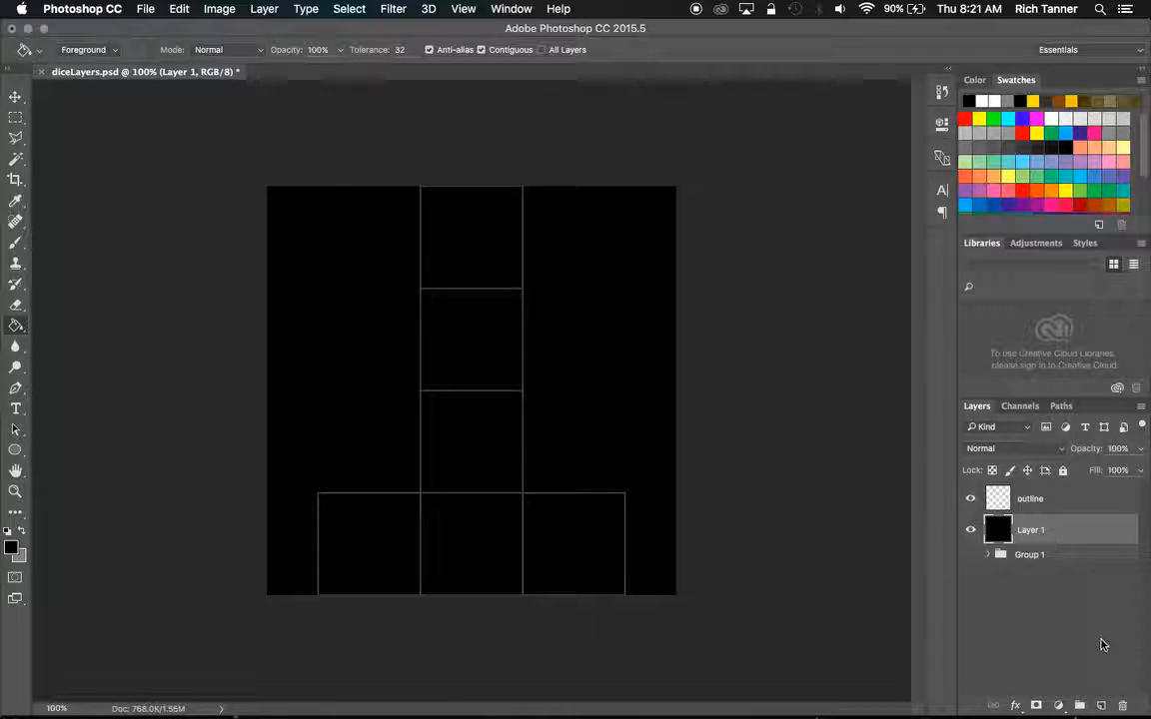
Above the black layer, draw a brown 64 × 32 px rectangle from the upper-left corner of the topmost outline square, working at 300% zoom.
{"action": "left_click", "coordinate": [1103, 707]}
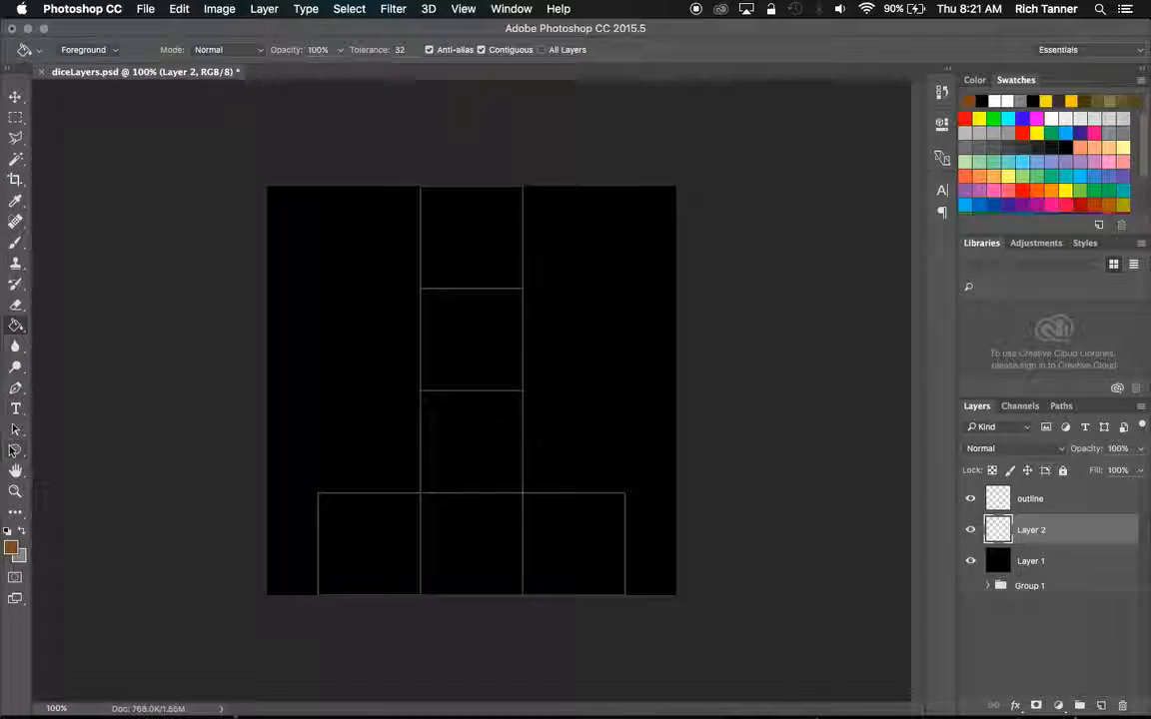
{"action": "left_click_drag", "start_coordinate": [18, 452], "coordinate": [51, 452]}
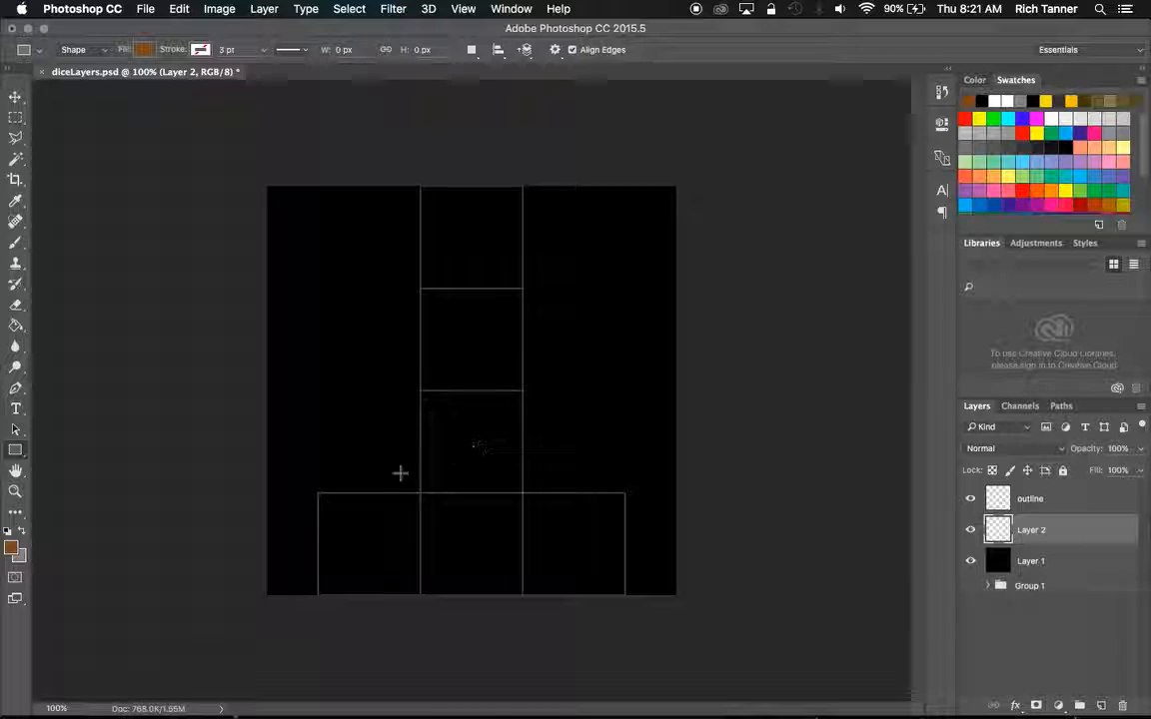
{"action": "left_click", "coordinate": [74, 709]}
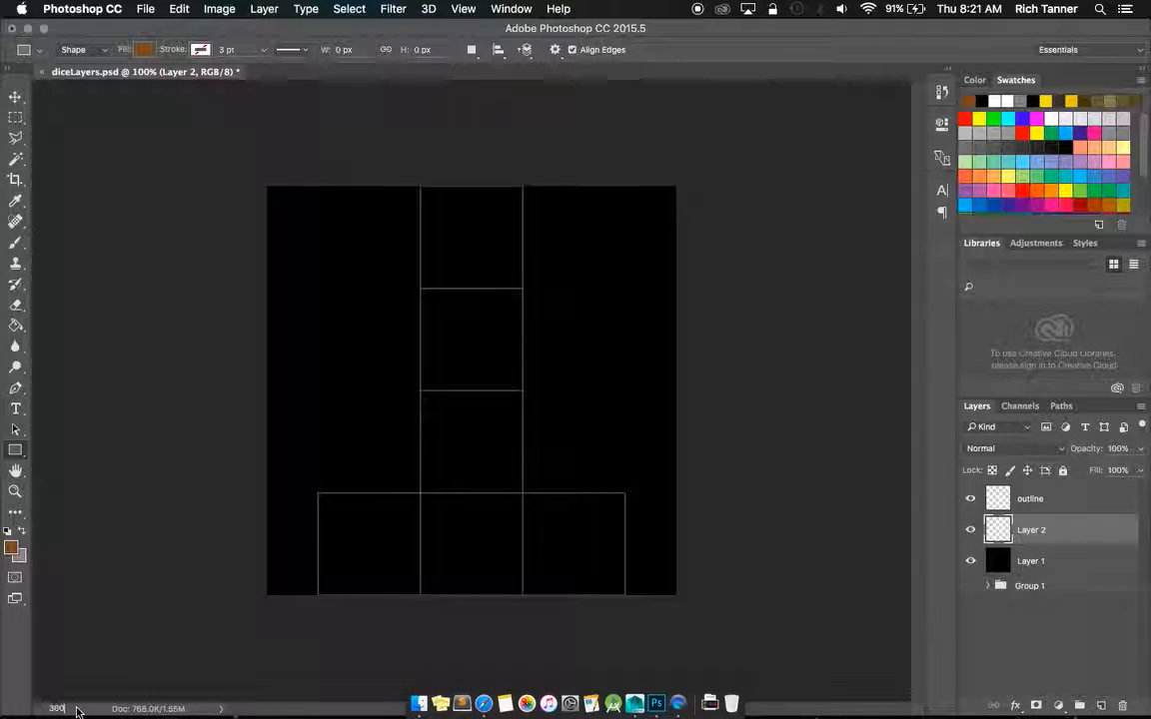
{"action": "type", "text": "300"}
{"action": "key", "text": "Return"}
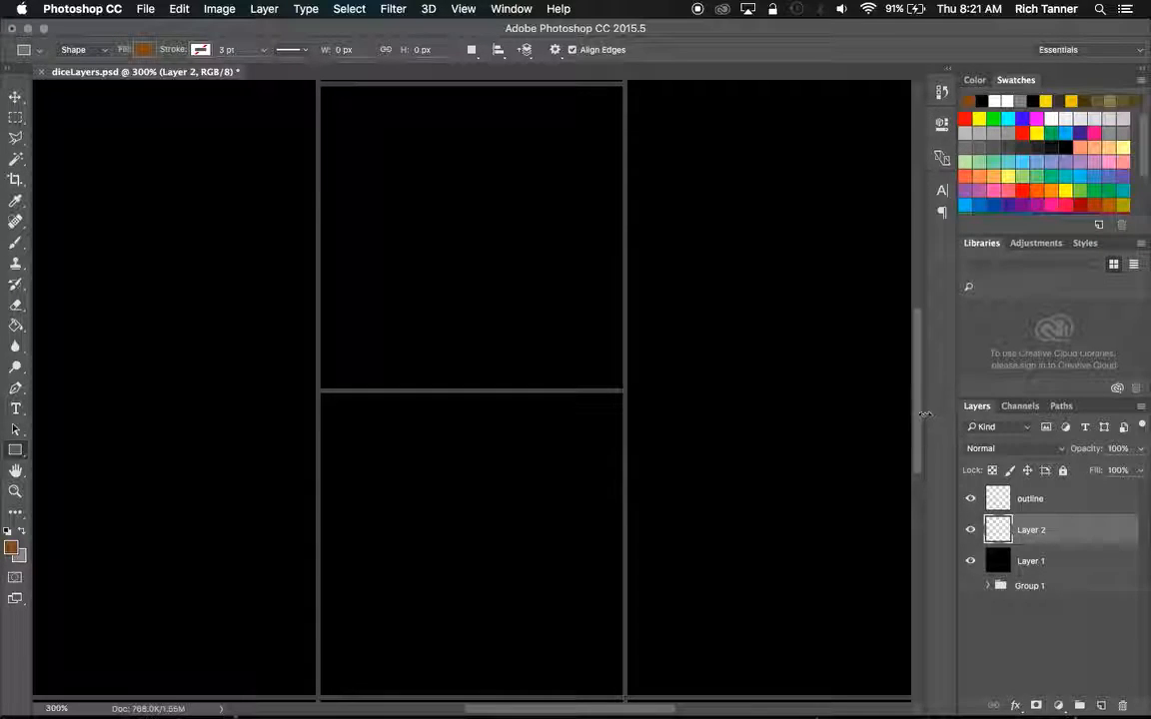
{"action": "left_click_drag", "start_coordinate": [918, 412], "coordinate": [937, 337]}
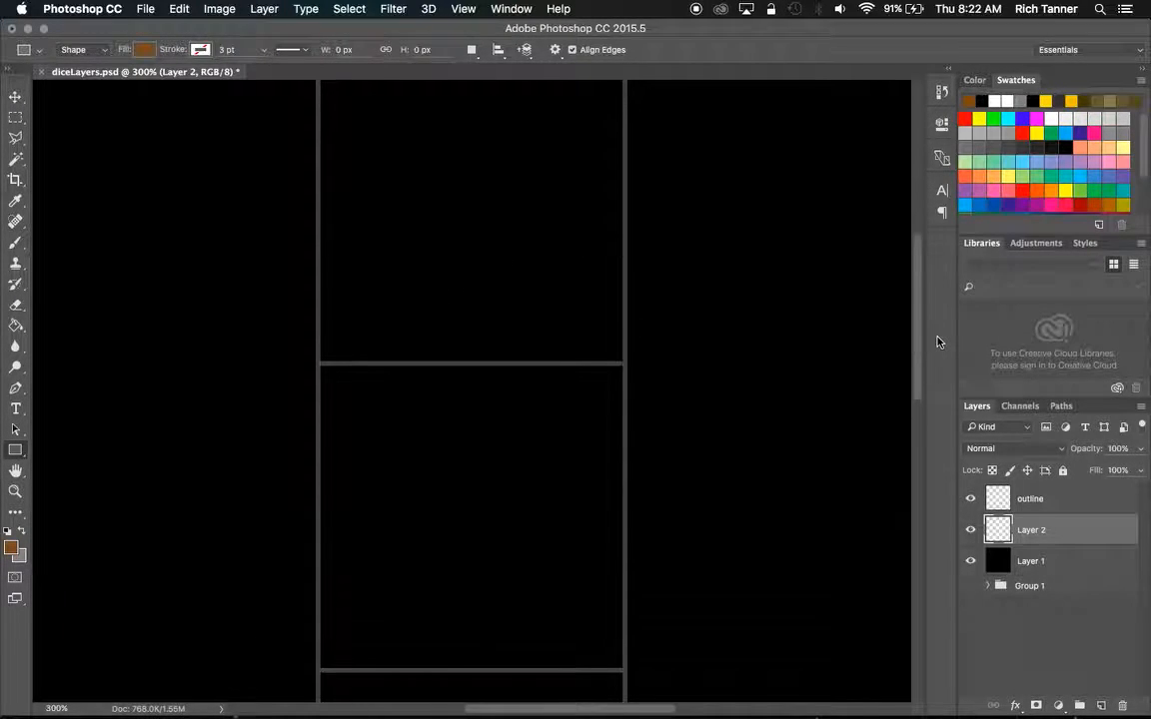
{"action": "scroll", "coordinate": [937, 342], "scroll_direction": "up", "scroll_amount": 5}
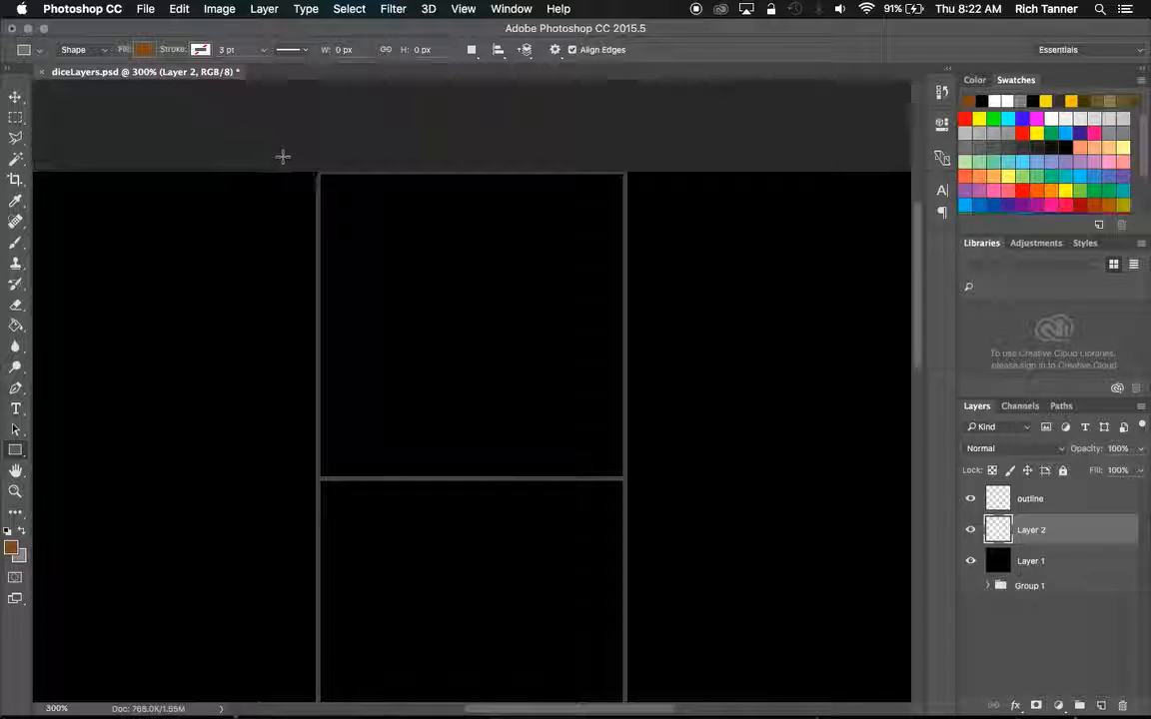
{"action": "left_click_drag", "start_coordinate": [317, 173], "coordinate": [441, 225]}
{"action": "mouse_move", "coordinate": [470, 231]}
{"action": "left_mouse_down"}
{"action": "mouse_move", "coordinate": [499, 231]}
{"action": "mouse_move", "coordinate": [467, 231]}
{"action": "mouse_move", "coordinate": [468, 247]}
{"action": "left_mouse_up"}
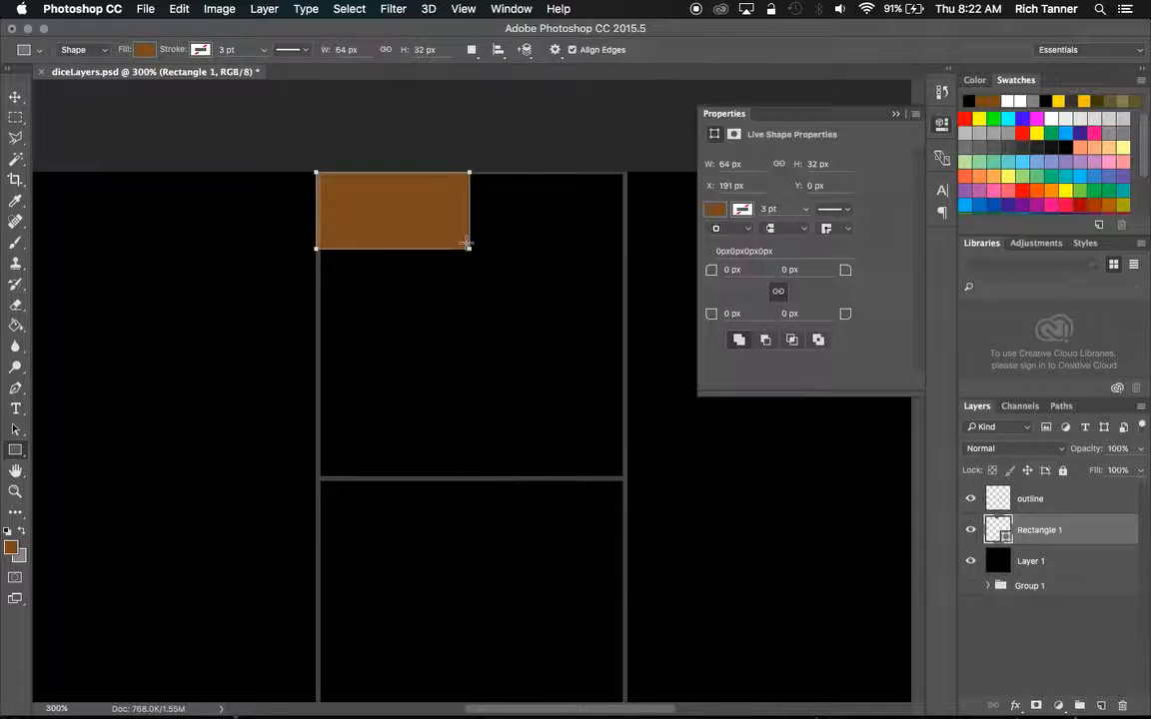
Shift the brown brick to X 187 px and copy it to form a row of two bricks above a staggered row of three.
{"action": "left_click", "coordinate": [15, 100]}
{"action": "left_click_drag", "start_coordinate": [411, 228], "coordinate": [403, 230]}
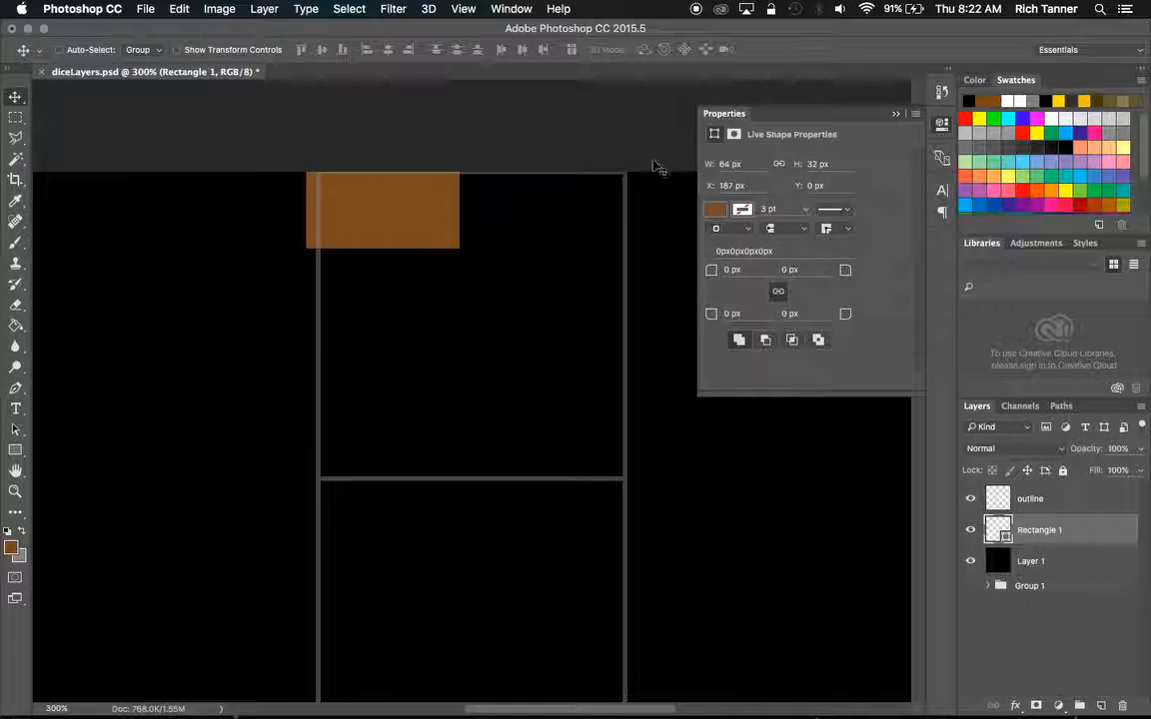
{"action": "left_click", "coordinate": [897, 117]}
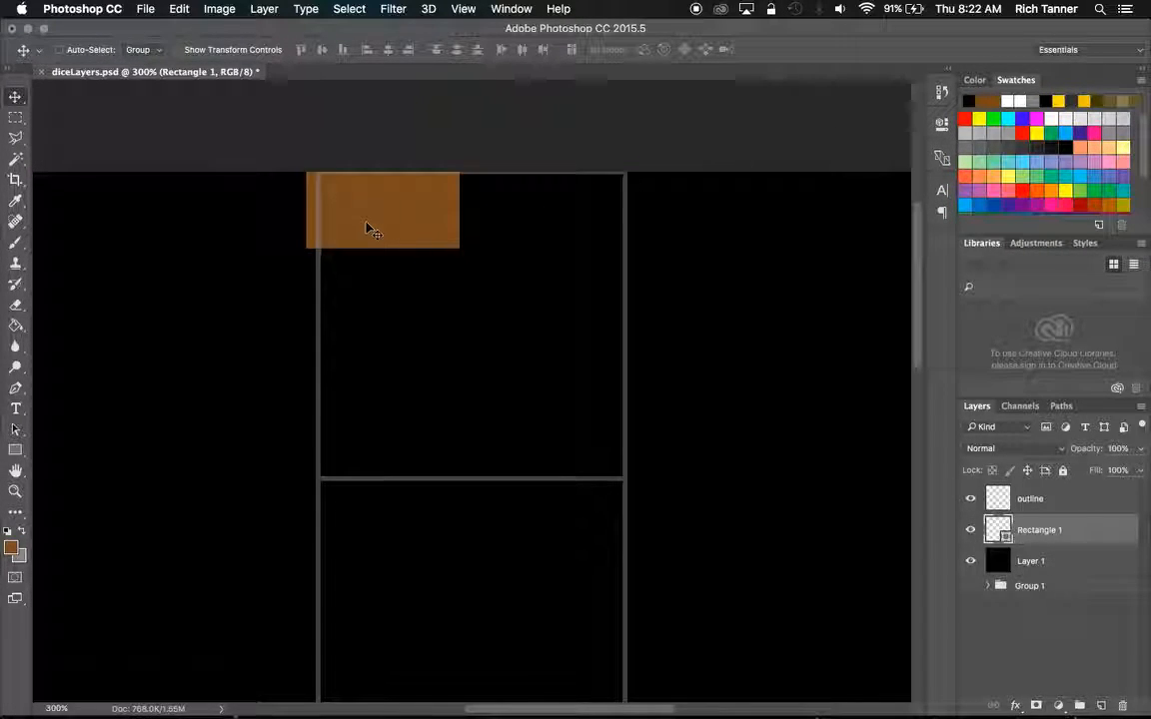
{"action": "left_click_drag", "start_coordinate": [385, 230], "coordinate": [558, 224]}
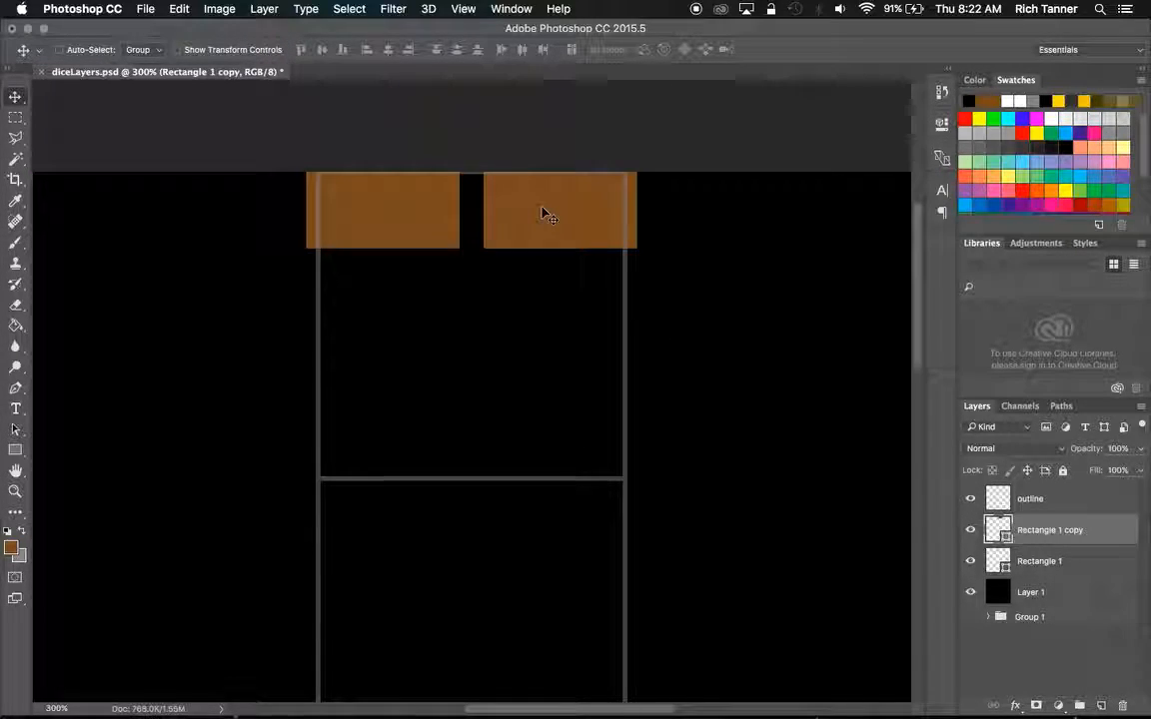
{"action": "left_click_drag", "start_coordinate": [543, 229], "coordinate": [473, 310]}
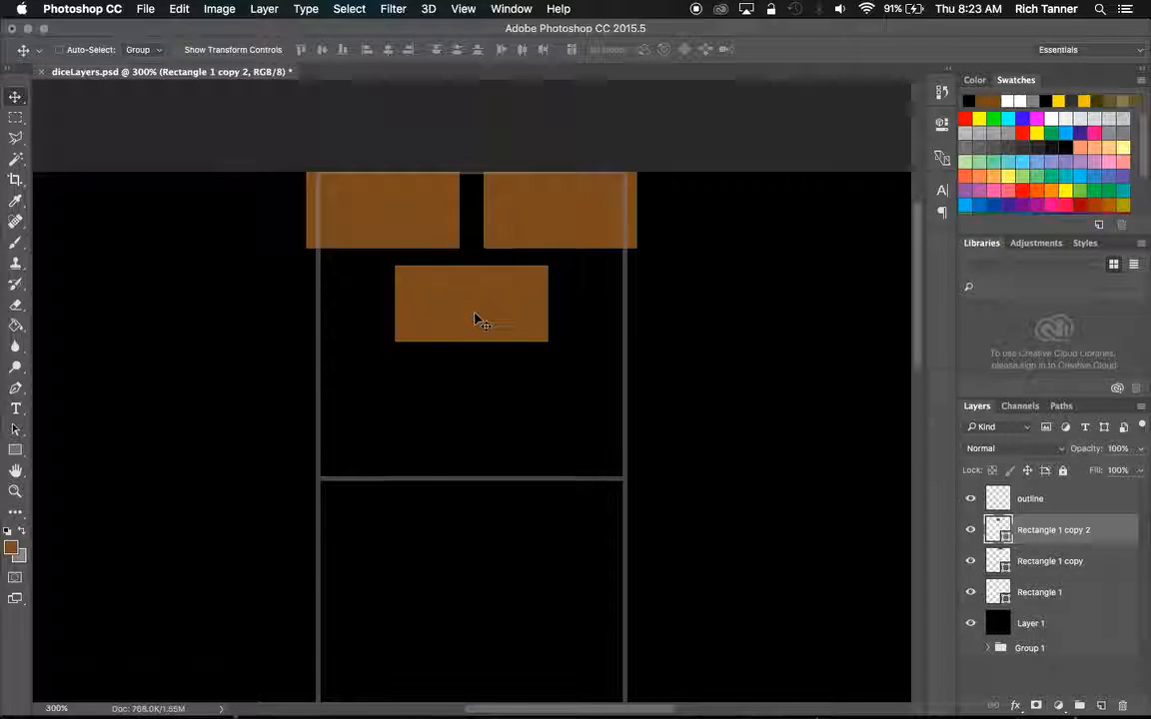
{"action": "left_click_drag", "start_coordinate": [500, 318], "coordinate": [305, 312]}
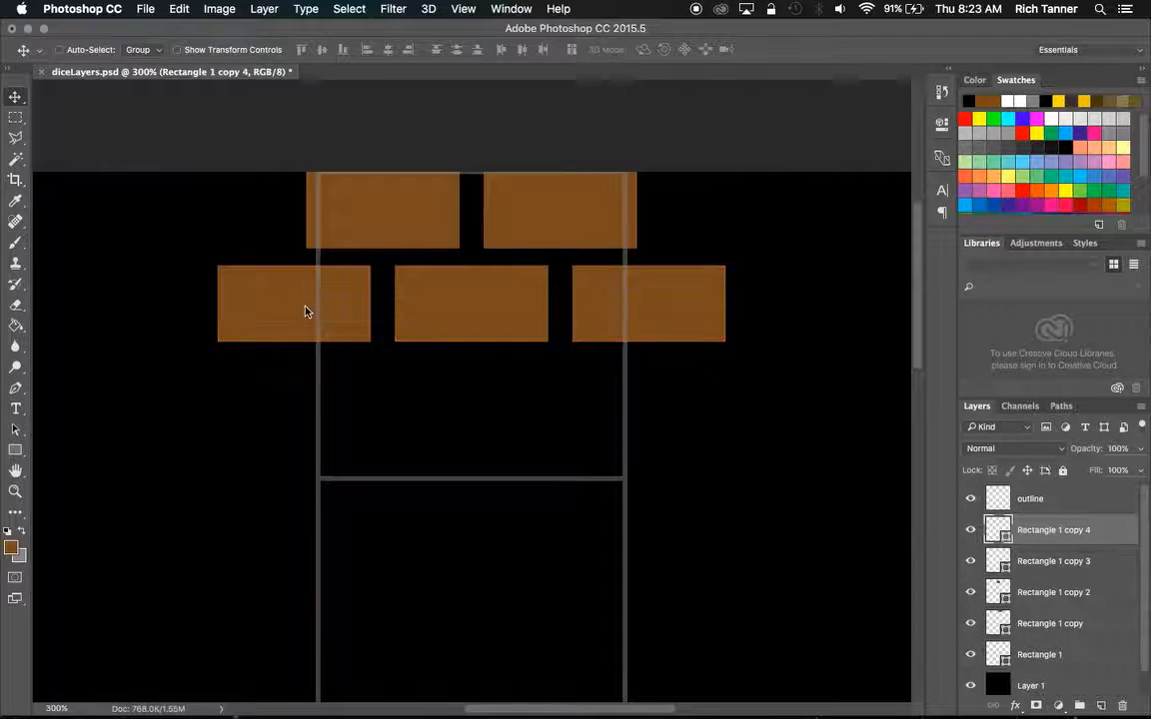
Merge the five brick rectangles into one shape layer and toggle its visibility to check it.
{"action": "left_click", "coordinate": [1061, 652], "text": "shift"}
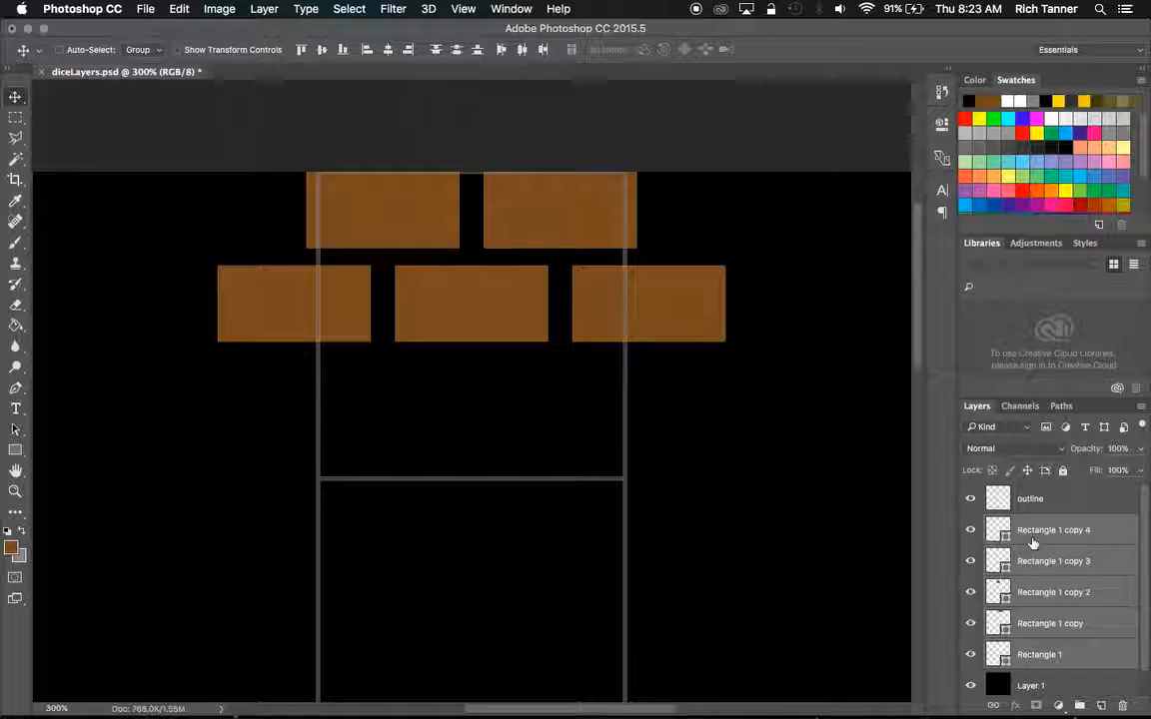
{"action": "right_click", "coordinate": [1033, 535]}
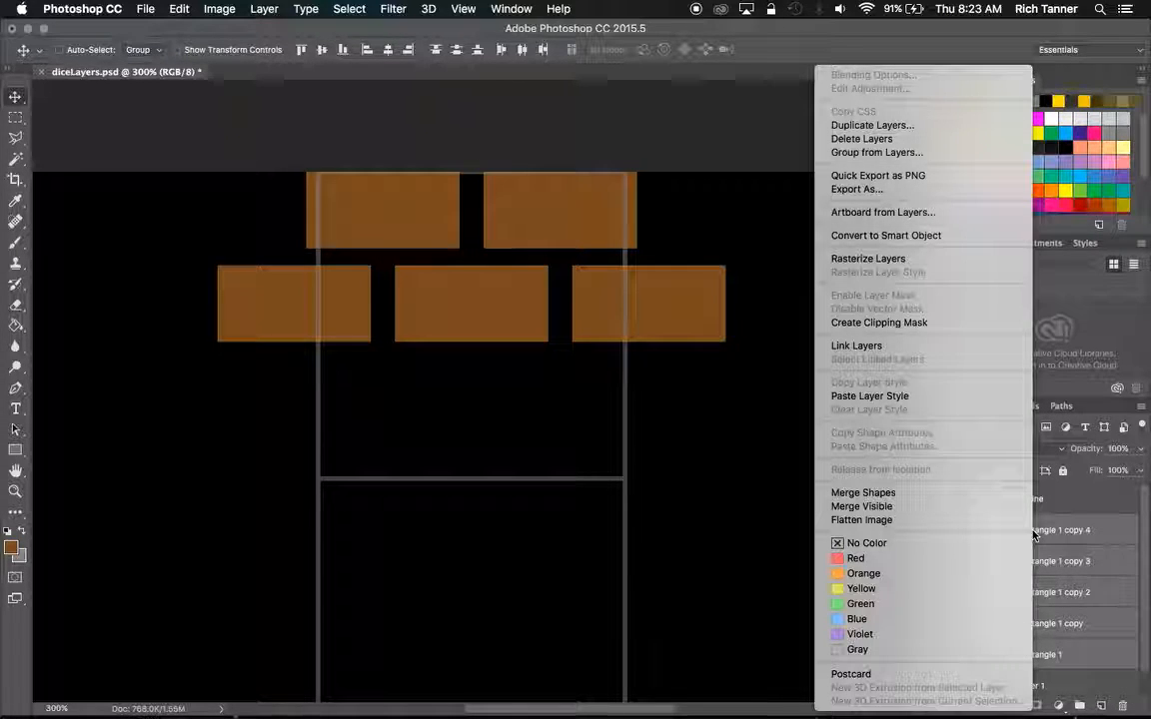
{"action": "left_click", "coordinate": [986, 498]}
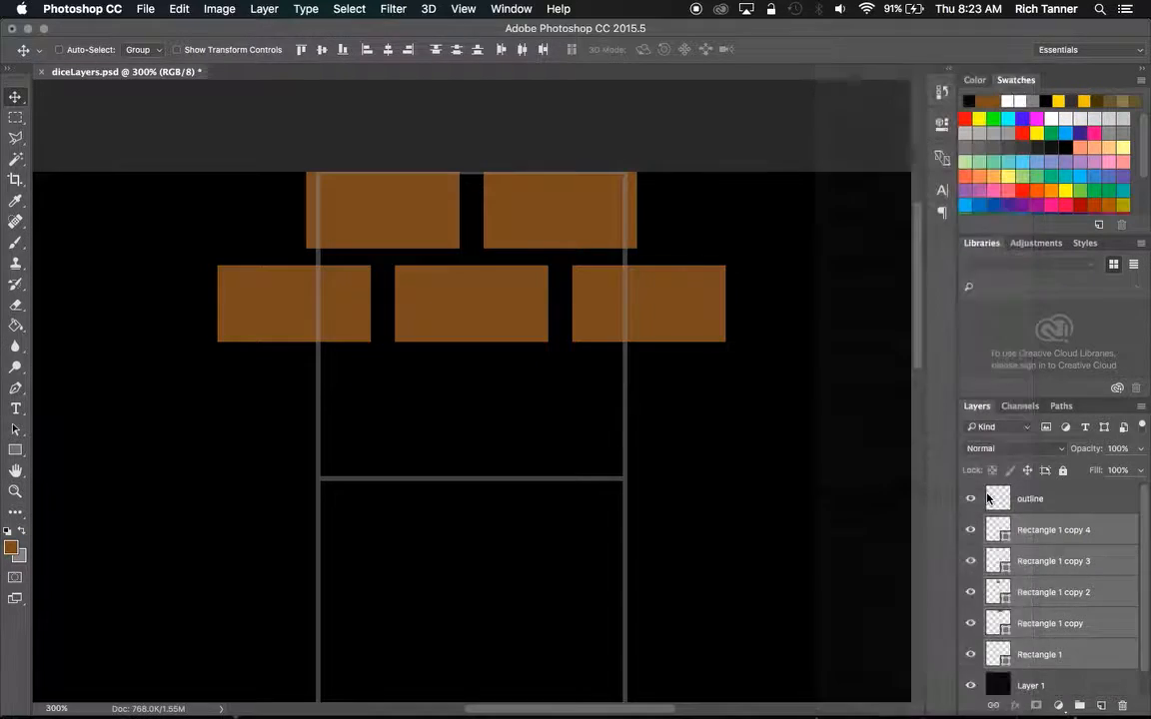
{"action": "left_click", "coordinate": [970, 530]}
{"action": "left_click", "coordinate": [970, 530]}
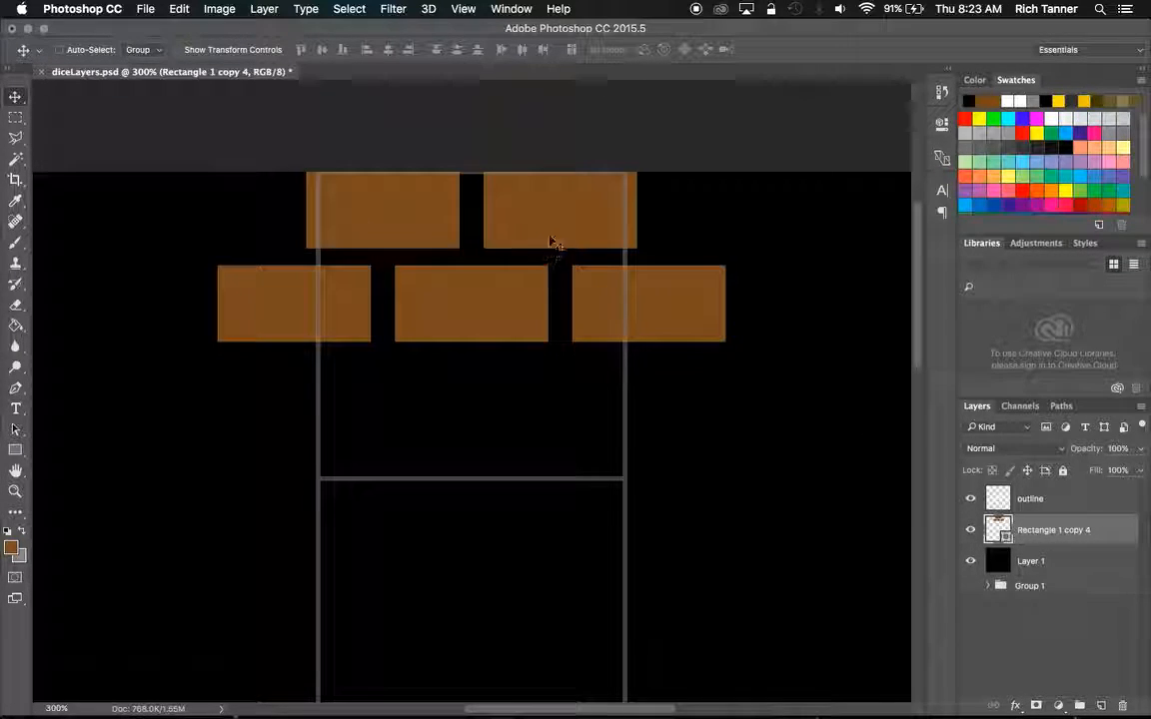
Duplicate the two brick rows directly below the originals and merge both shape layers into one.
{"action": "left_click_drag", "start_coordinate": [552, 232], "coordinate": [556, 426]}
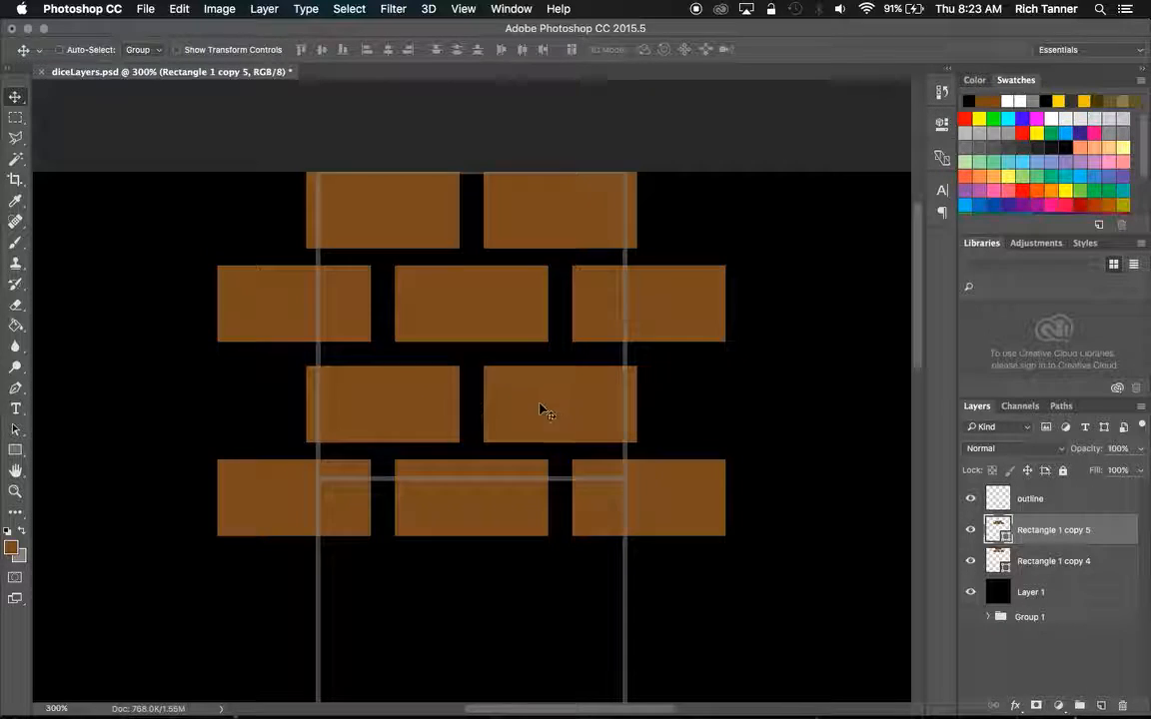
{"action": "left_click", "coordinate": [1090, 561]}
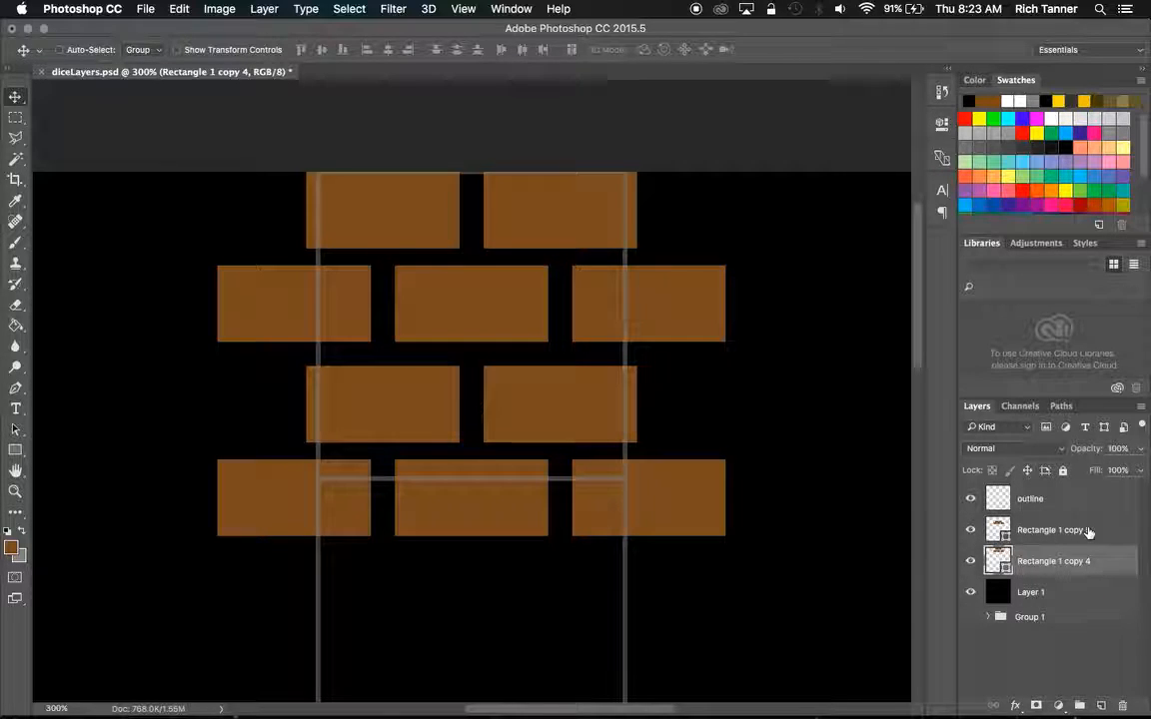
{"action": "left_click", "coordinate": [1089, 530], "text": "shift"}
{"action": "right_click", "coordinate": [1054, 530]}
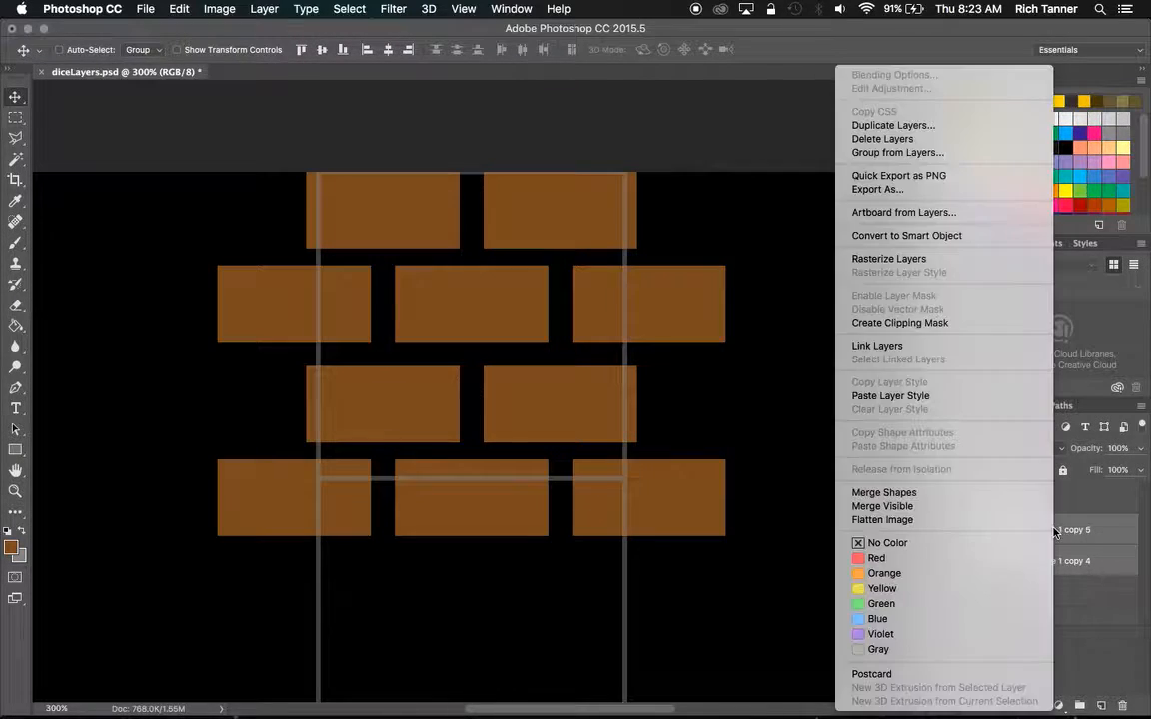
{"action": "left_click", "coordinate": [976, 499]}
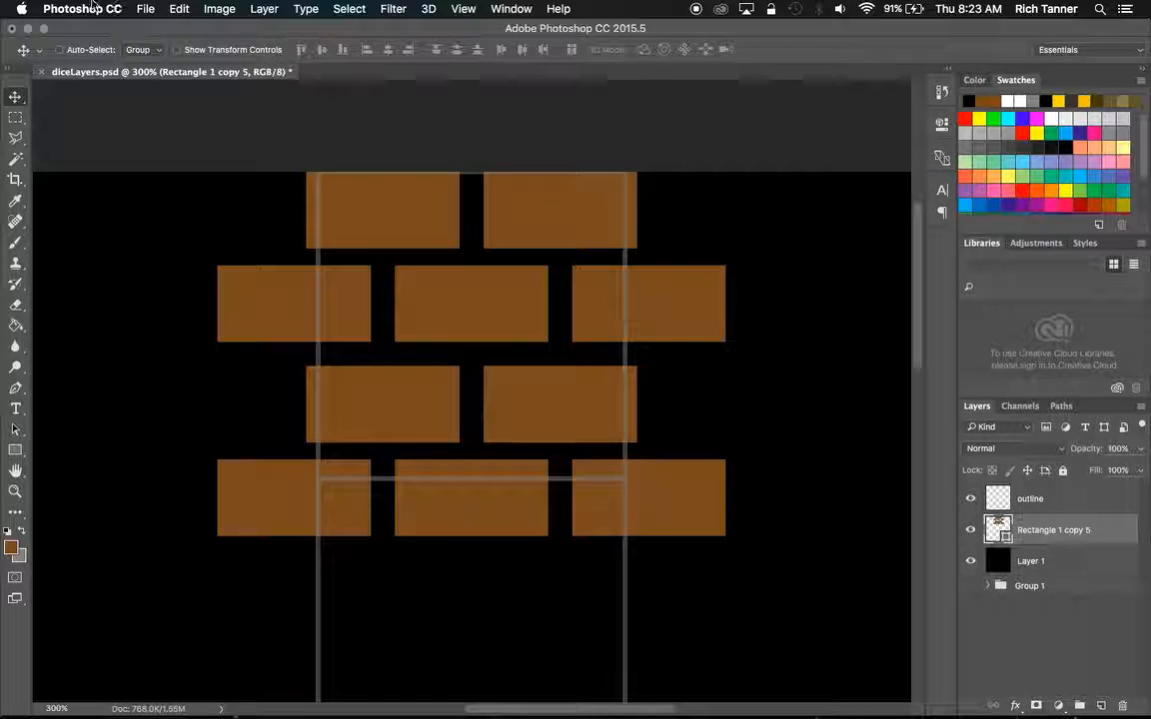
Scale the merged brick layer to 128 px high so it fits the topmost outline square, and apply the transformation.
{"action": "left_click", "coordinate": [179, 9]}
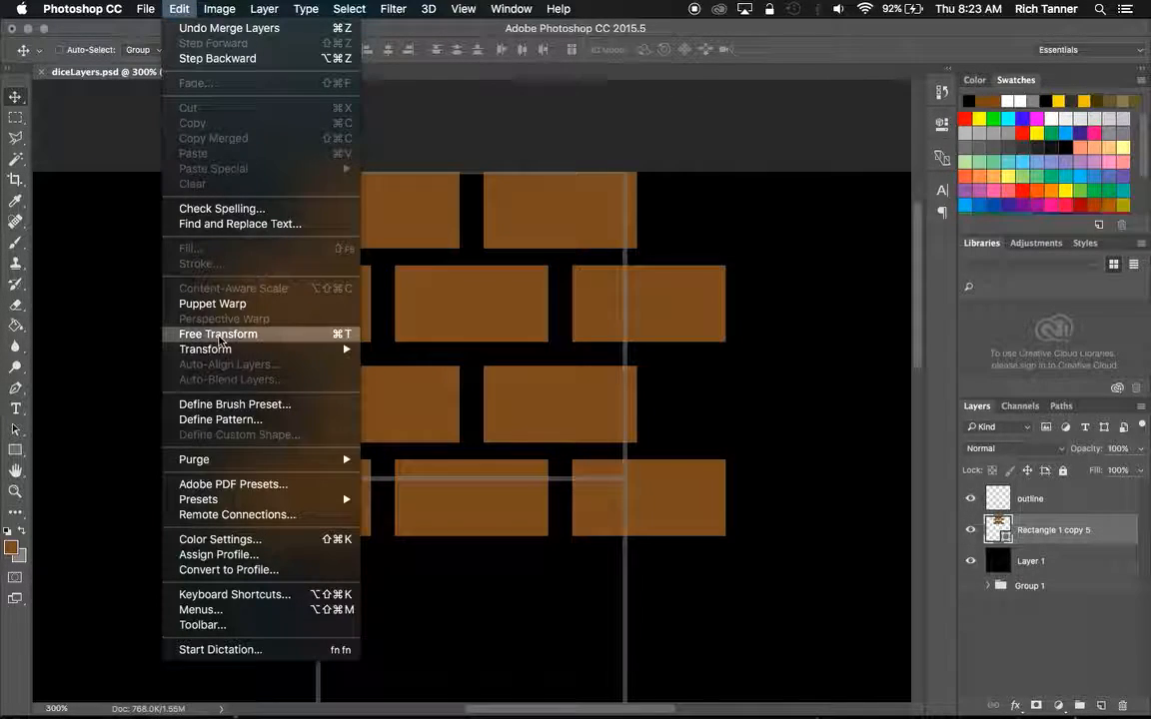
{"action": "mouse_move", "coordinate": [228, 350]}
{"action": "left_click", "coordinate": [389, 374]}
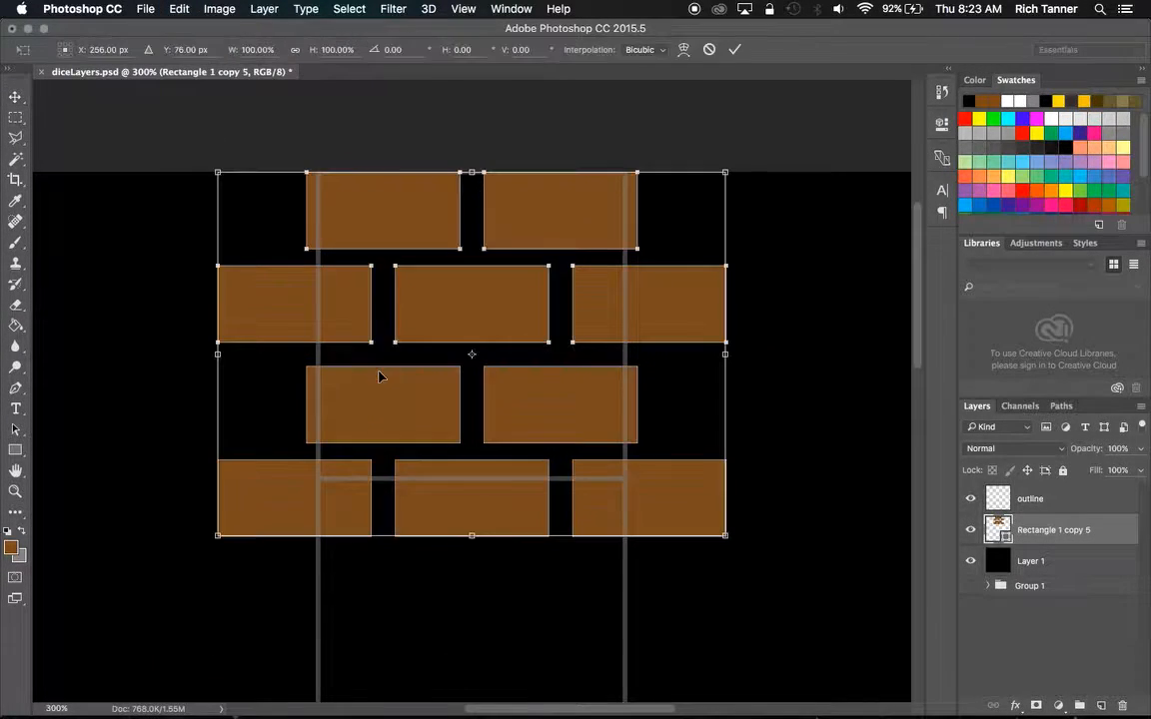
{"action": "left_click_drag", "start_coordinate": [471, 536], "coordinate": [472, 479]}
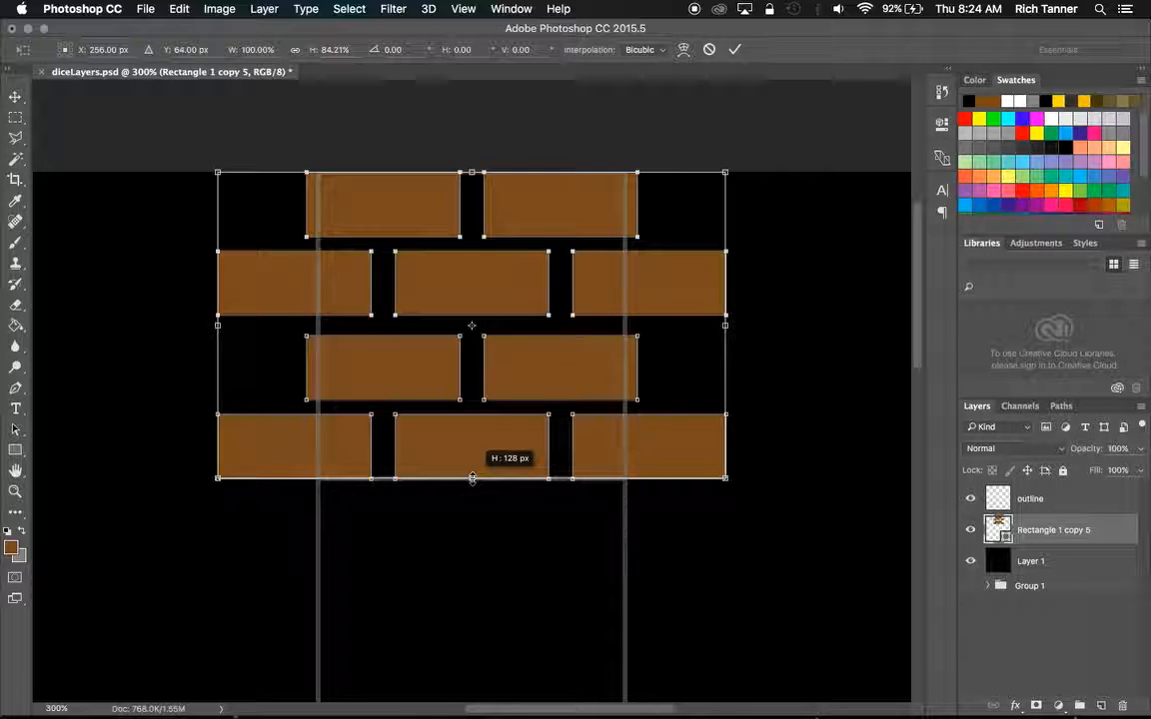
{"action": "left_click_drag", "start_coordinate": [471, 479], "coordinate": [472, 479]}
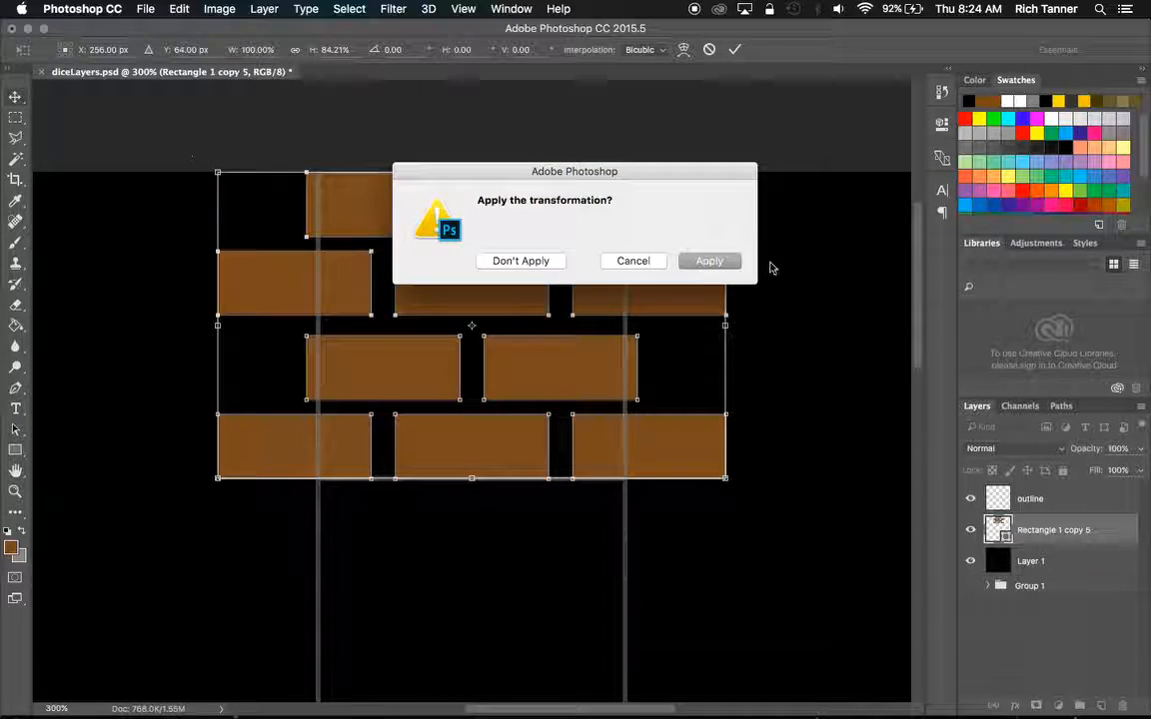
{"action": "left_click", "coordinate": [713, 260]}
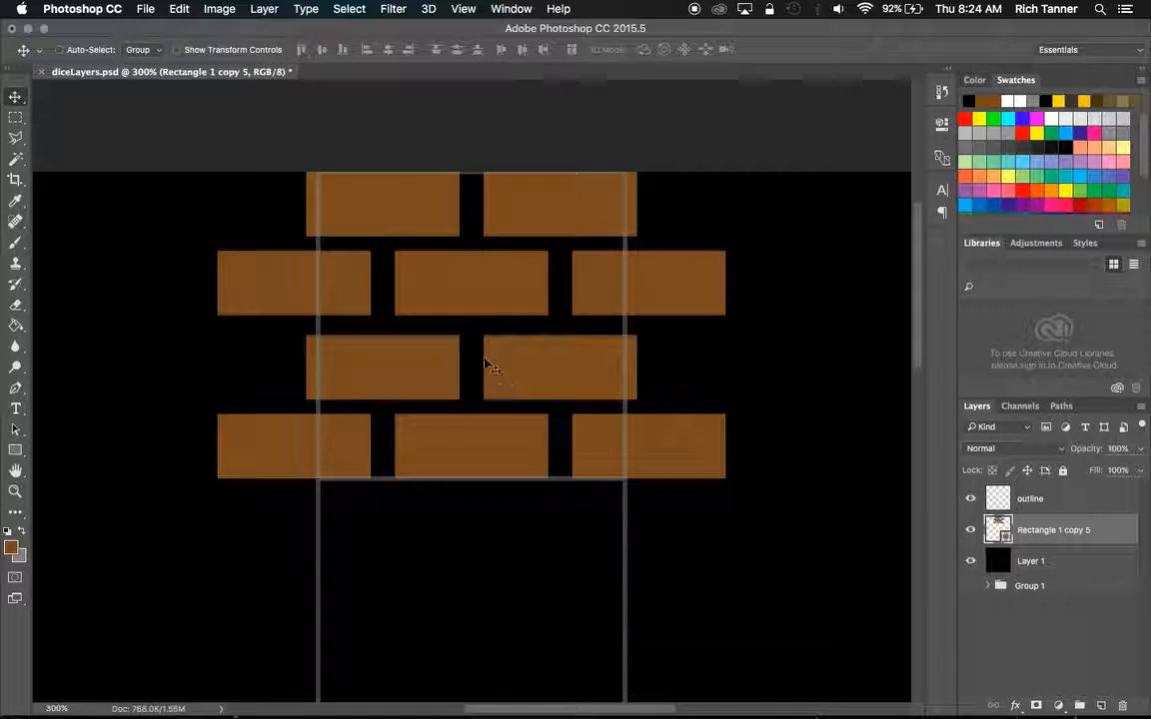
Duplicate the brick pattern and place the copy over the centre square of the outline's bottom row, working at 200% zoom.
{"action": "left_click_drag", "start_coordinate": [489, 287], "coordinate": [487, 603]}
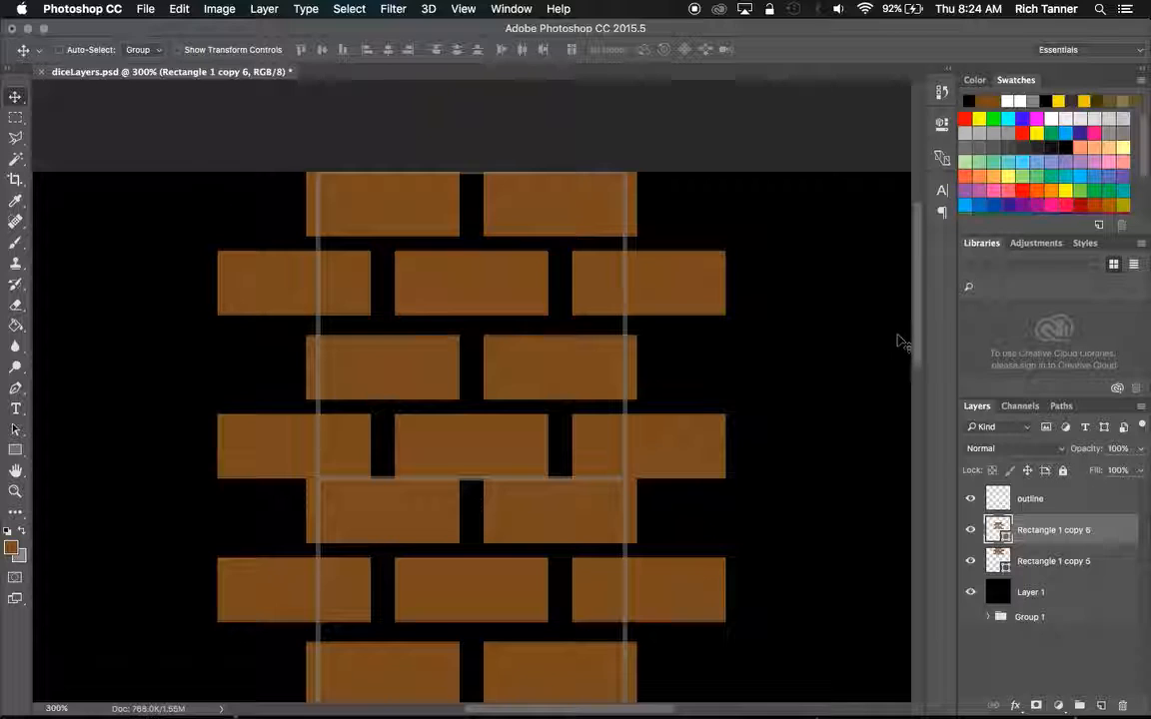
{"action": "left_click_drag", "start_coordinate": [918, 315], "coordinate": [933, 403]}
{"action": "scroll", "coordinate": [933, 406], "scroll_direction": "down", "scroll_amount": 5}
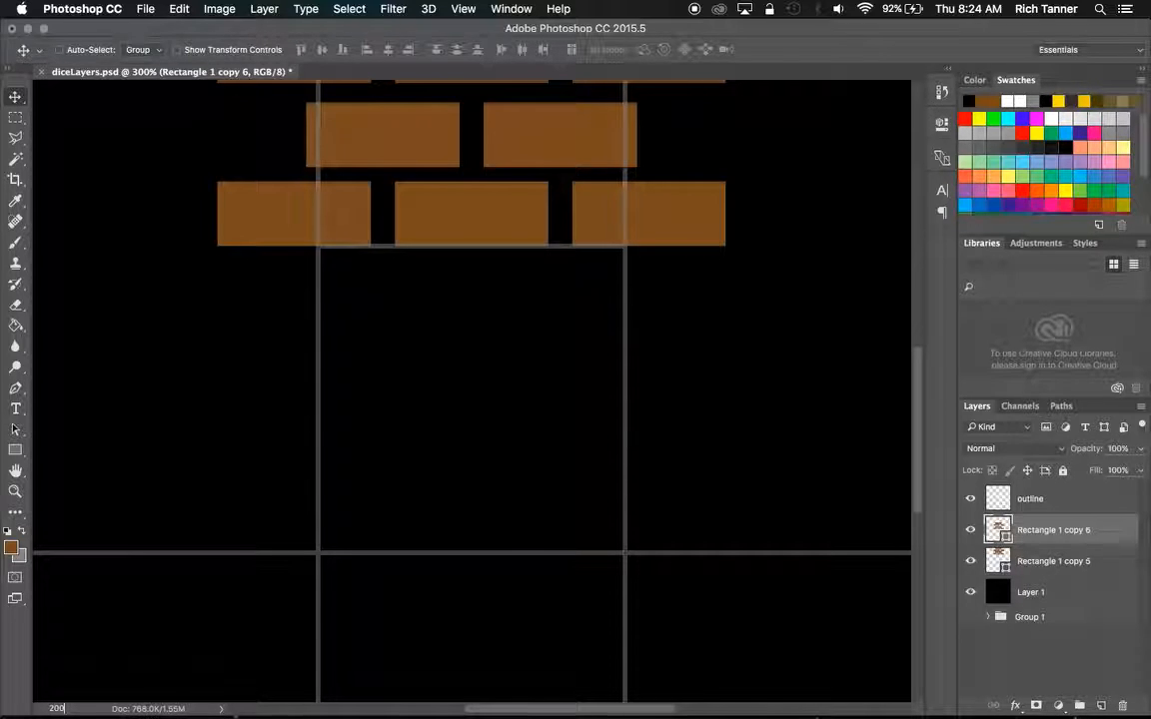
{"action": "key", "text": "Return"}
{"action": "left_click_drag", "start_coordinate": [432, 198], "coordinate": [432, 602]}
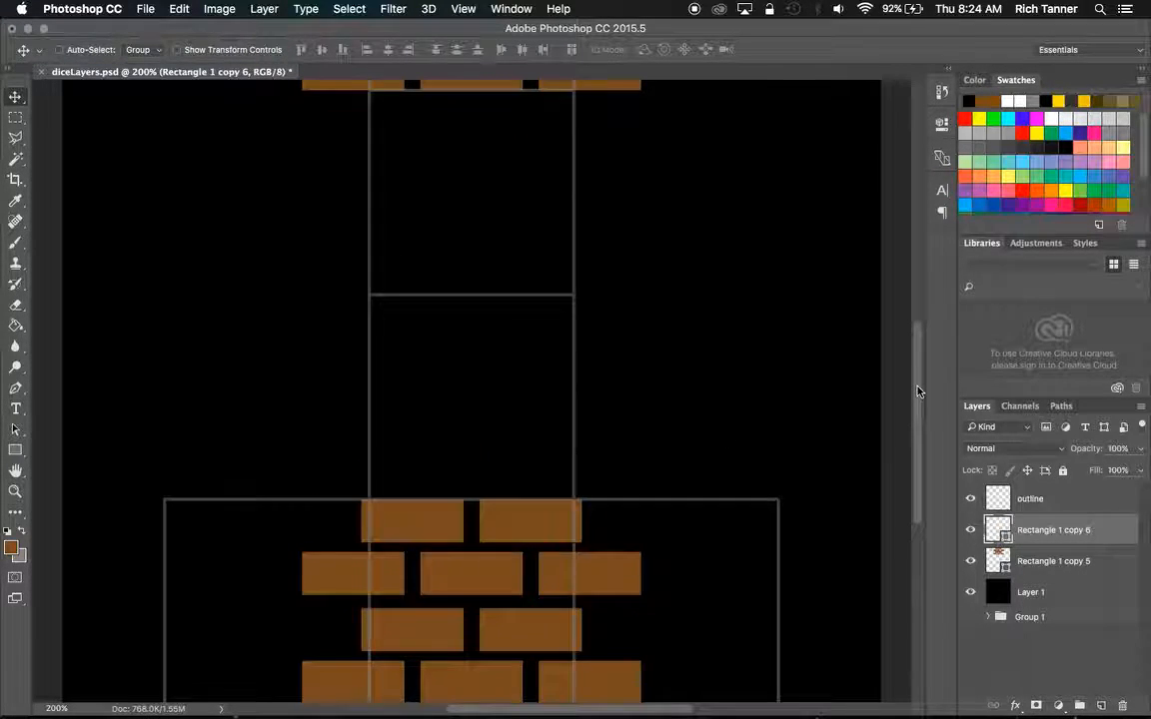
{"action": "scroll", "coordinate": [911, 392], "scroll_direction": "down", "scroll_amount": 2}
{"action": "left_click_drag", "start_coordinate": [917, 399], "coordinate": [916, 401]}
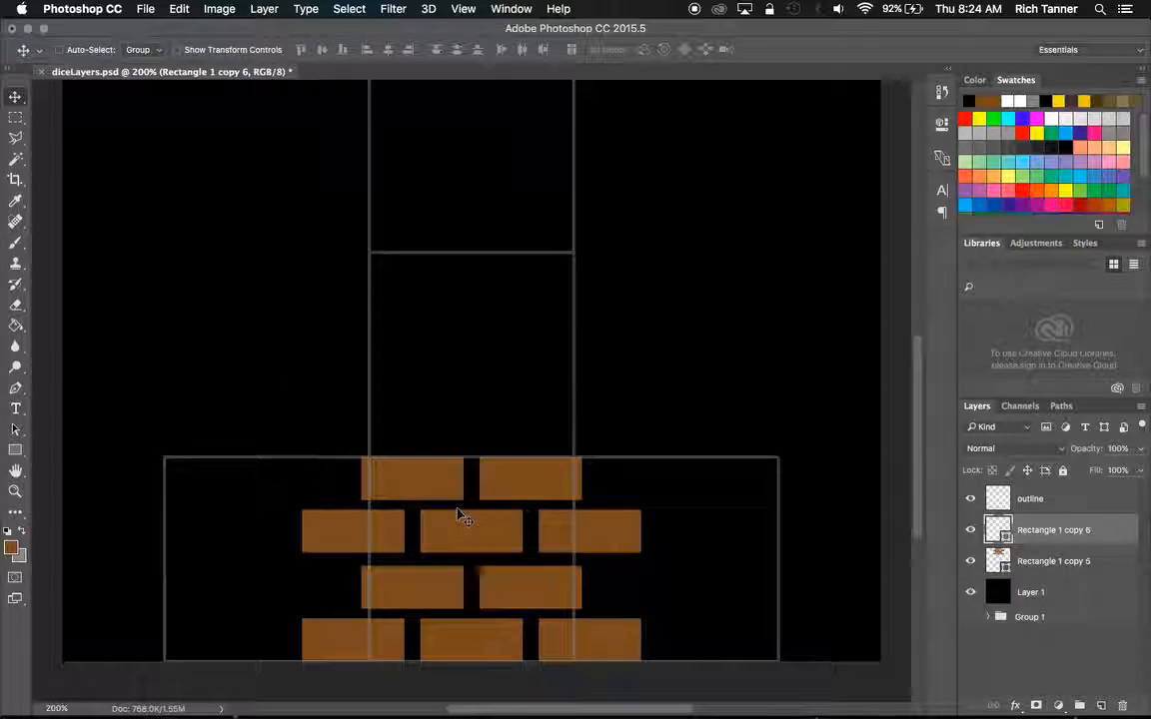
Copy the brick pattern to the outline square directly above the bottom row and rotate the copy 180°.
{"action": "left_click_drag", "start_coordinate": [460, 524], "coordinate": [457, 296]}
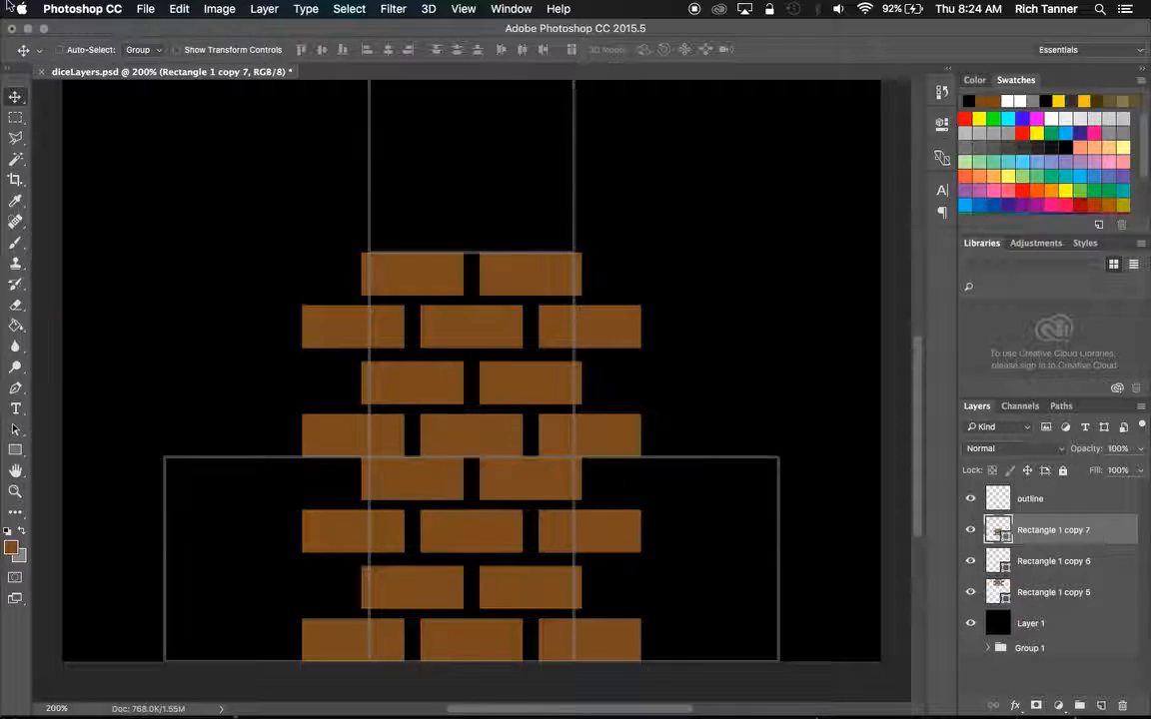
{"action": "left_click", "coordinate": [180, 10]}
{"action": "mouse_move", "coordinate": [248, 357]}
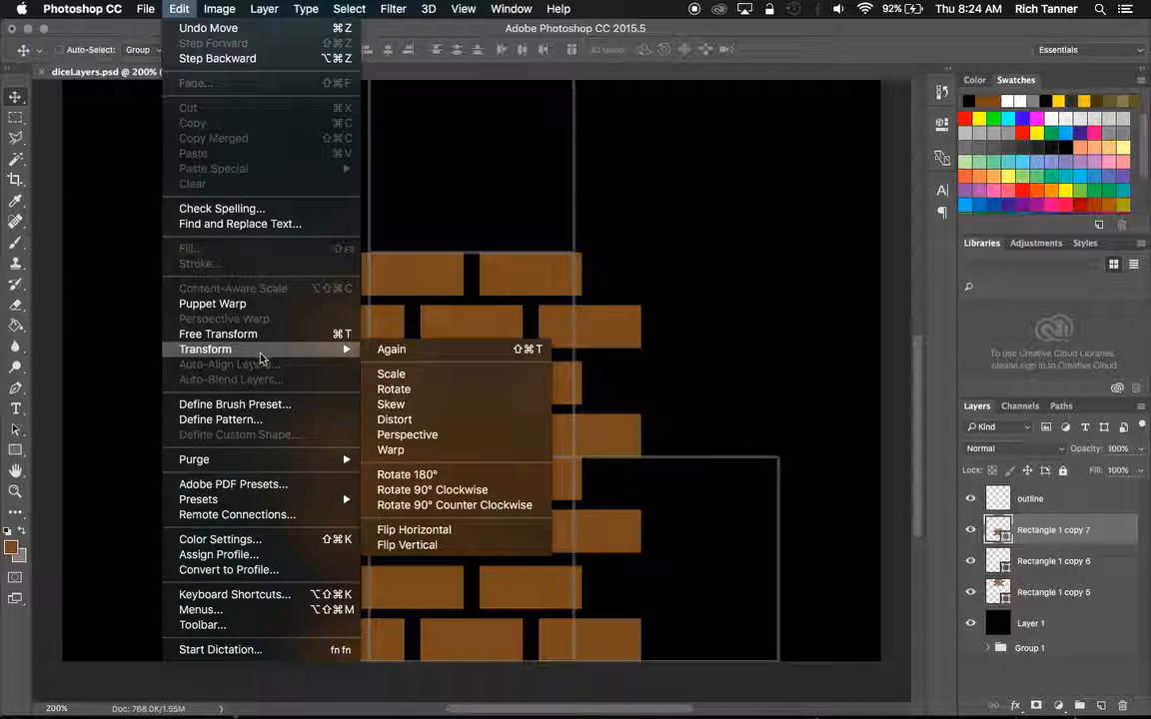
{"action": "left_click", "coordinate": [437, 475]}
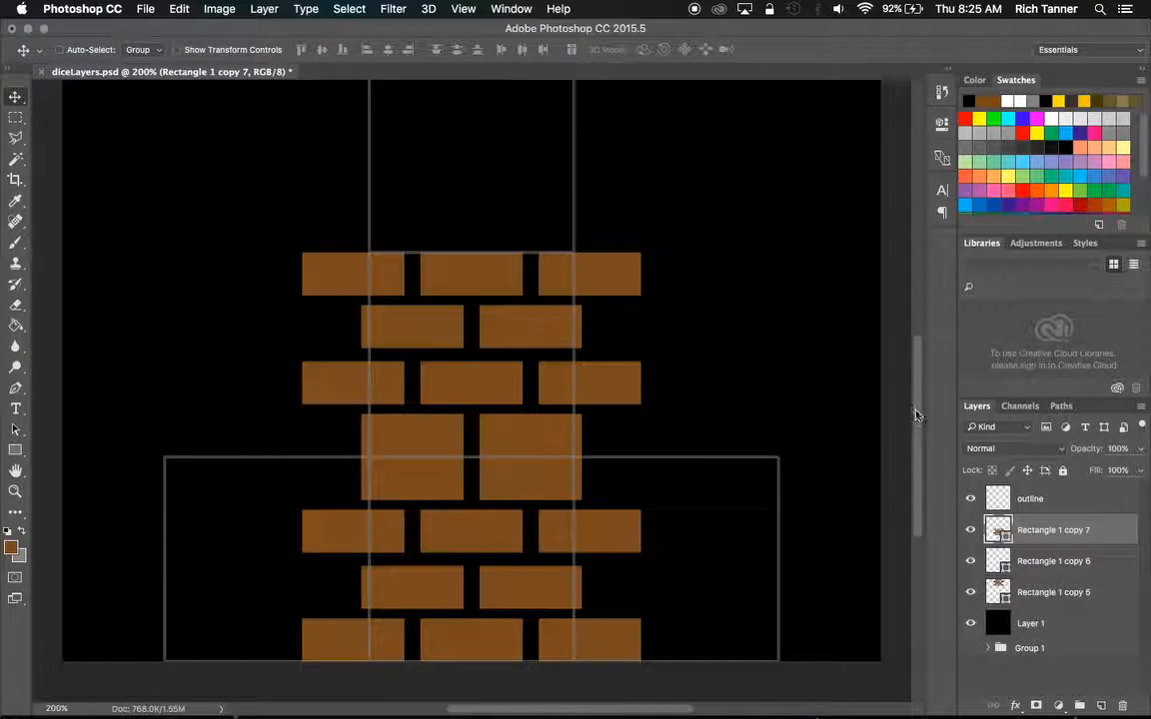
Duplicate the Rectangle 1 copy 6 bricks into the empty second outline square from the top.
{"action": "left_click_drag", "start_coordinate": [917, 411], "coordinate": [917, 428]}
{"action": "scroll", "coordinate": [917, 427], "scroll_direction": "up", "scroll_amount": 3}
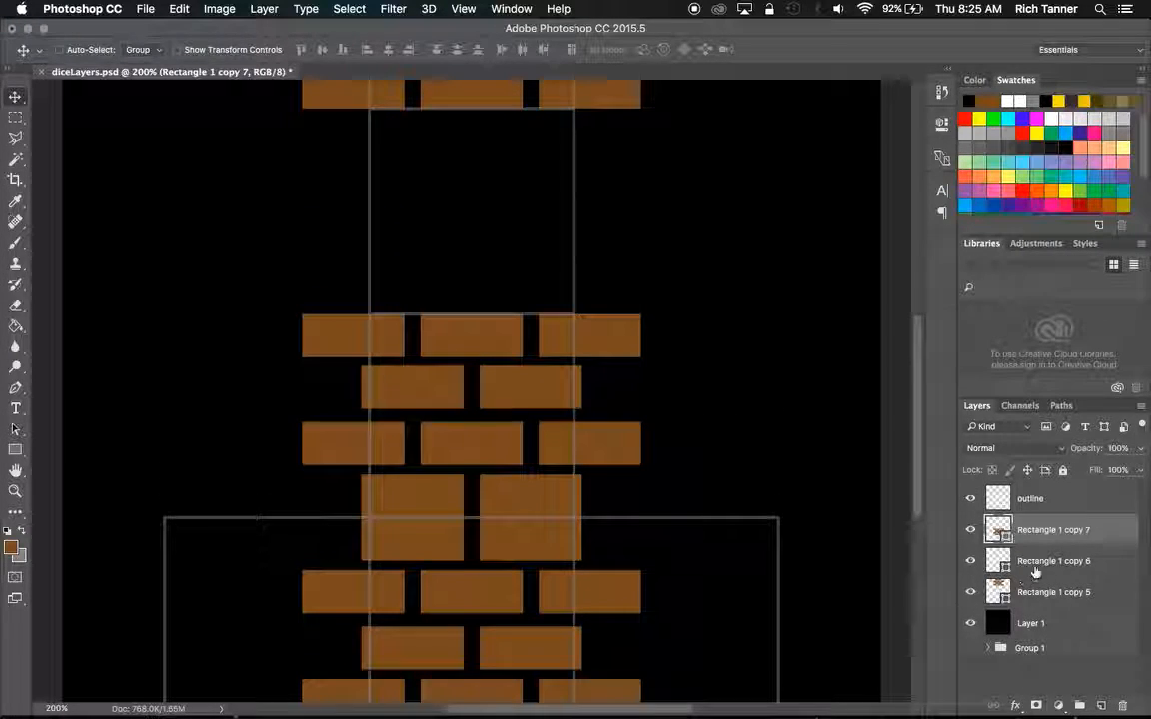
{"action": "left_click", "coordinate": [1043, 563]}
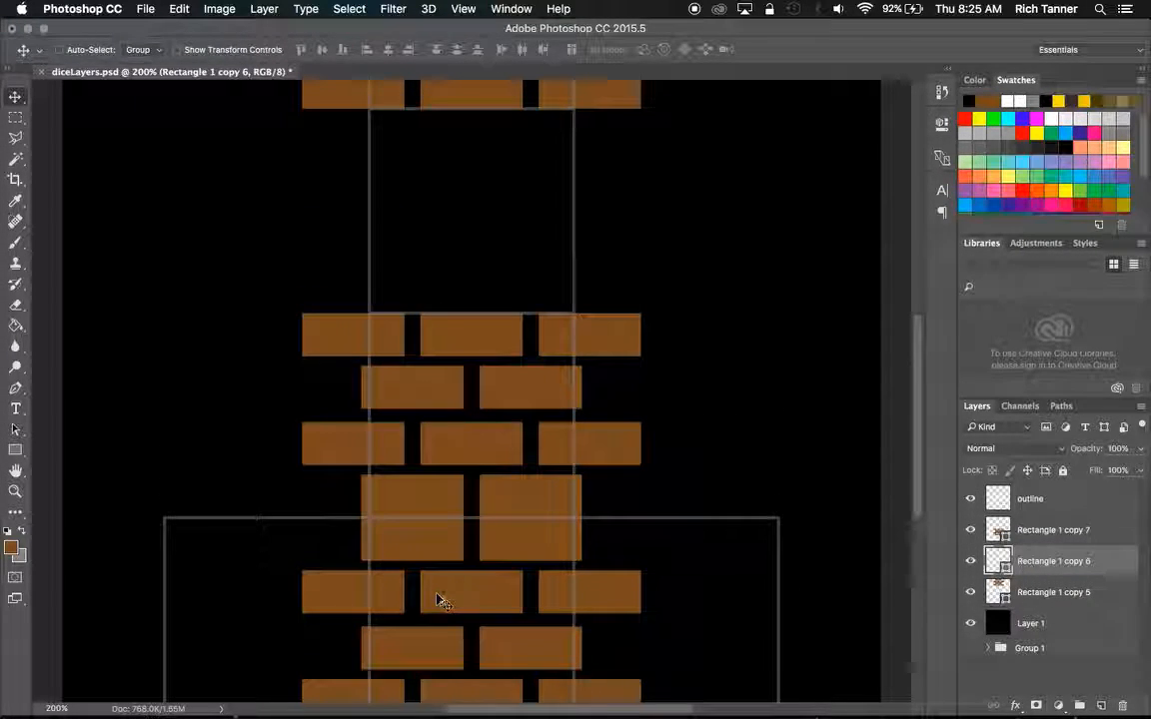
{"action": "left_click_drag", "start_coordinate": [464, 598], "coordinate": [462, 189]}
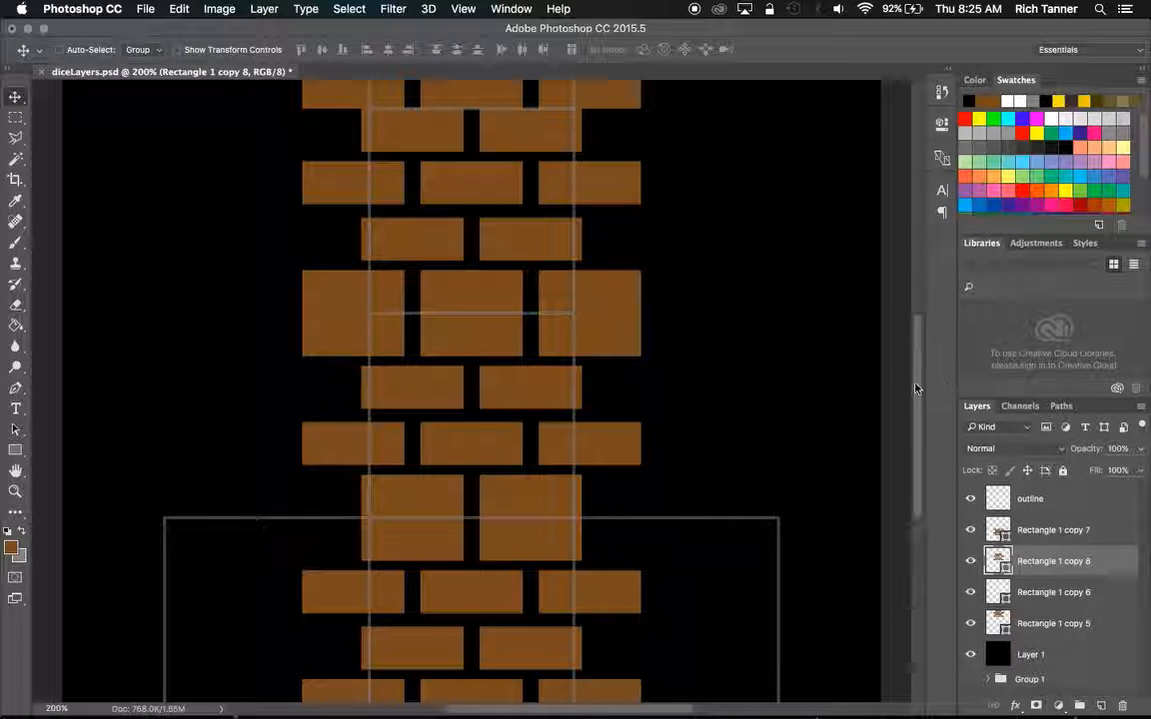
Rotate the topmost square's brick layer, Rectangle 1 copy 5, by 180°.
{"action": "scroll", "coordinate": [919, 348], "scroll_direction": "up", "scroll_amount": 3}
{"action": "scroll", "coordinate": [921, 346], "scroll_direction": "up", "scroll_amount": 2}
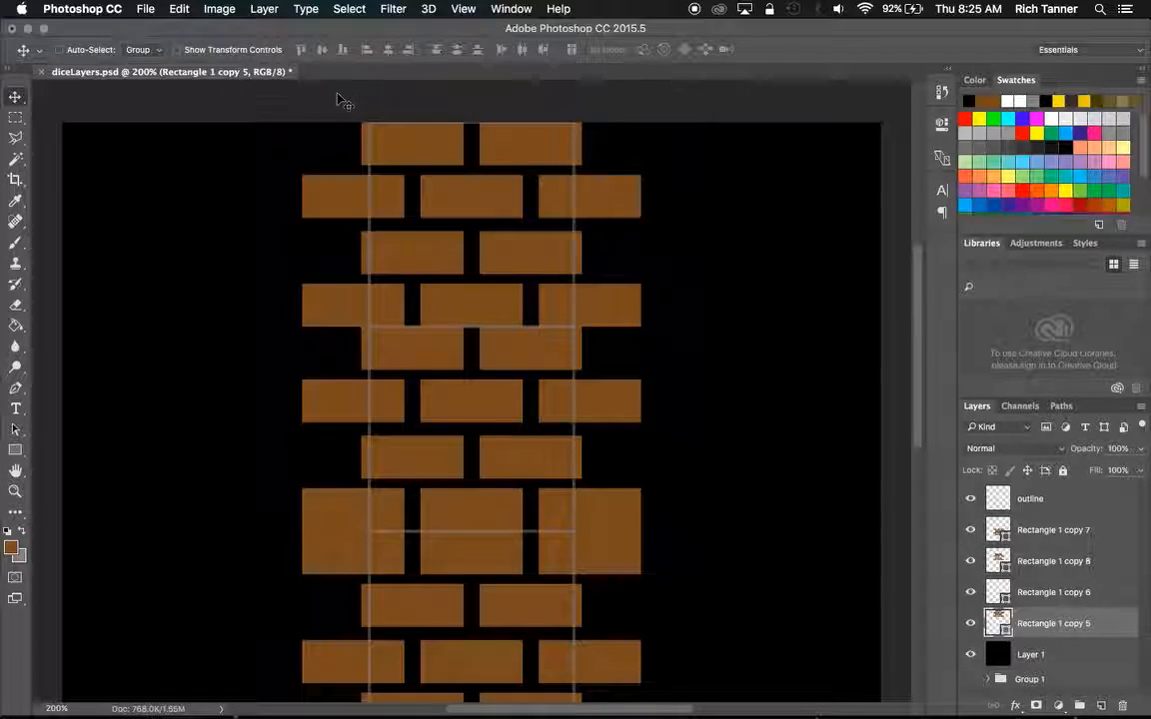
{"action": "left_click", "coordinate": [145, 9]}
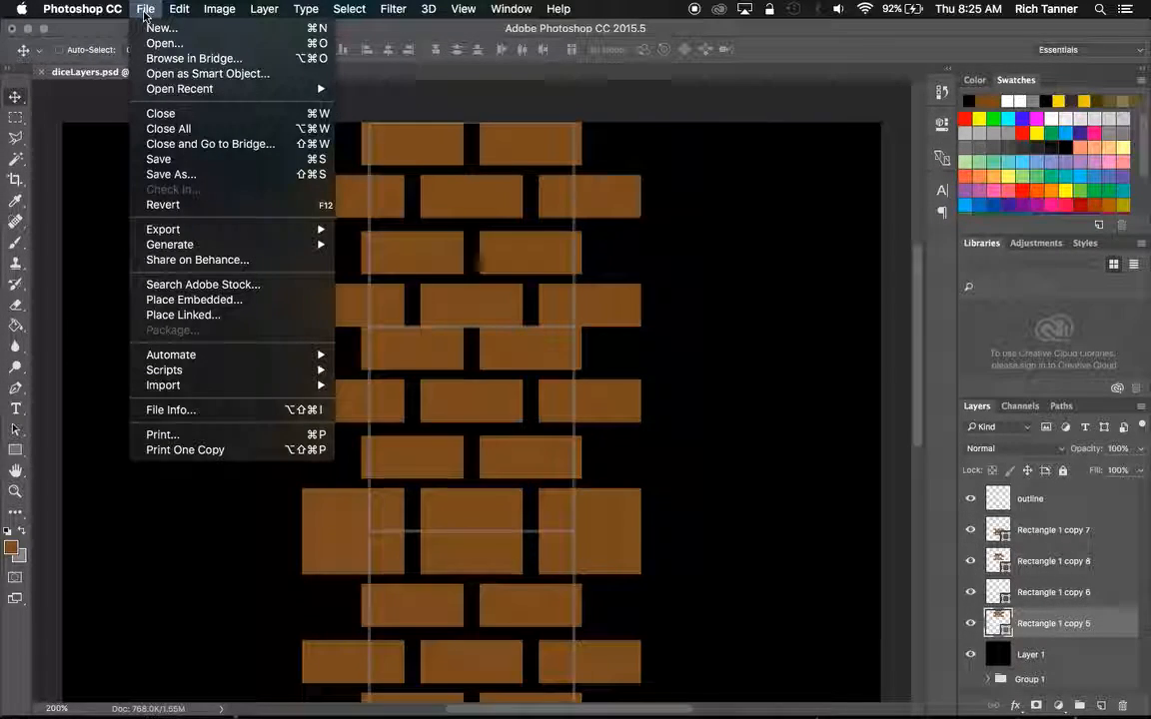
{"action": "mouse_move", "coordinate": [179, 9]}
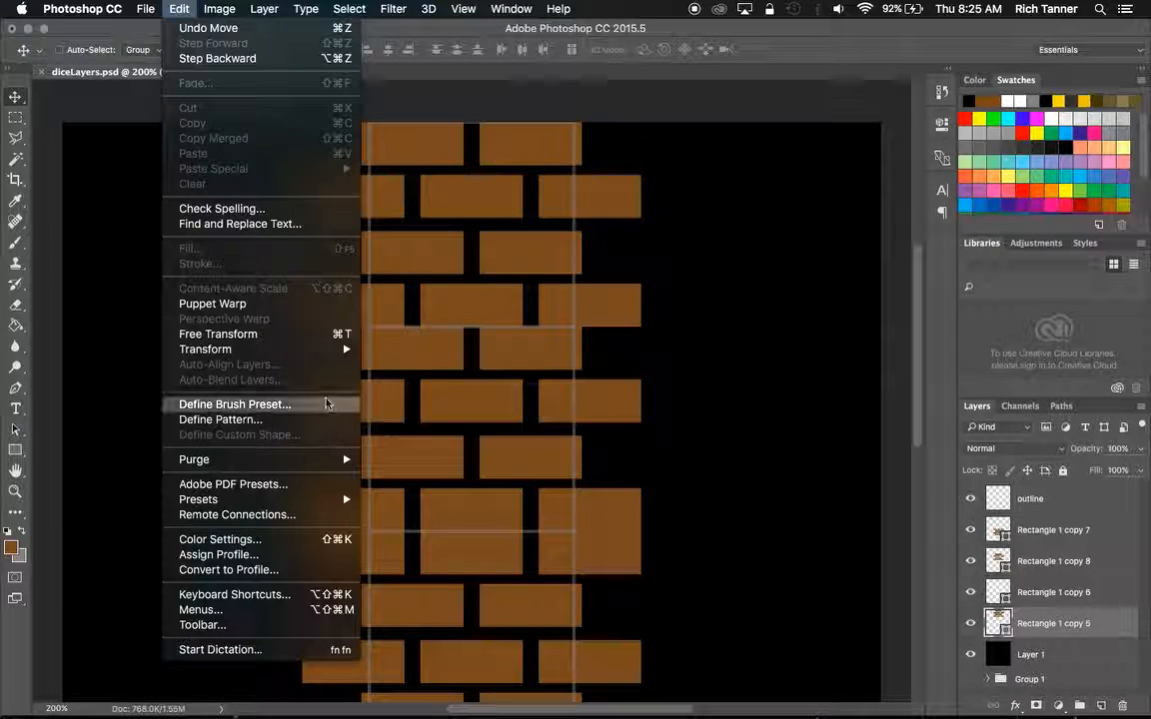
{"action": "mouse_move", "coordinate": [300, 350]}
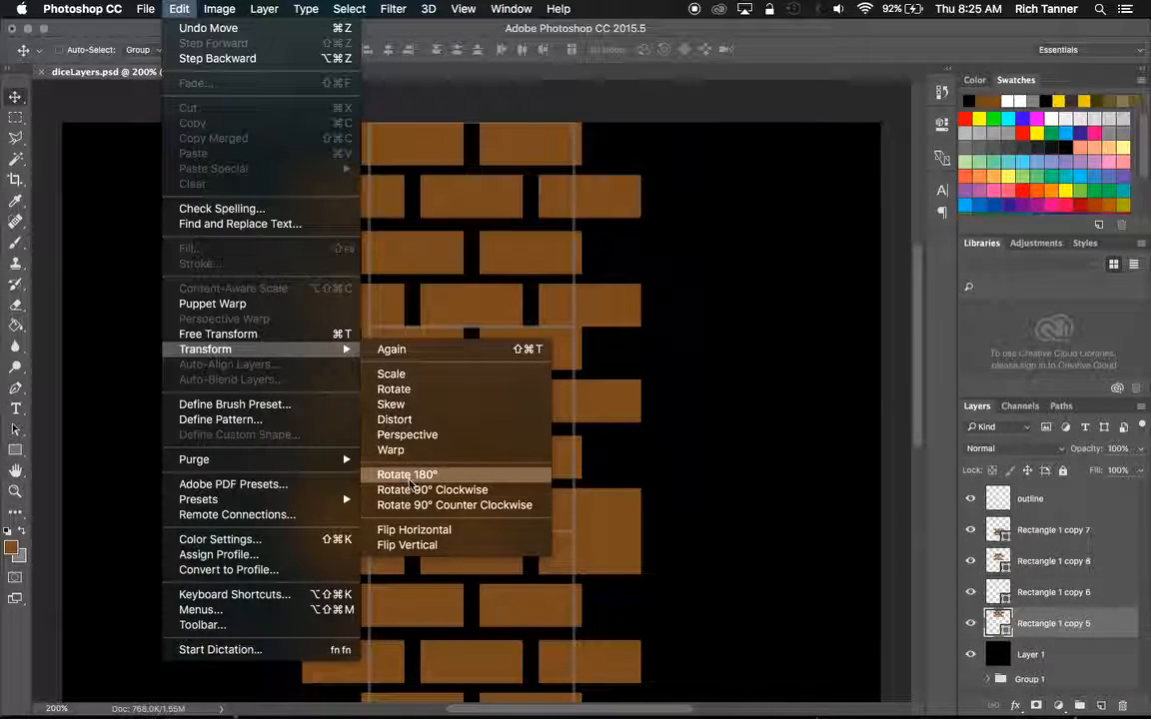
{"action": "left_click", "coordinate": [410, 476]}
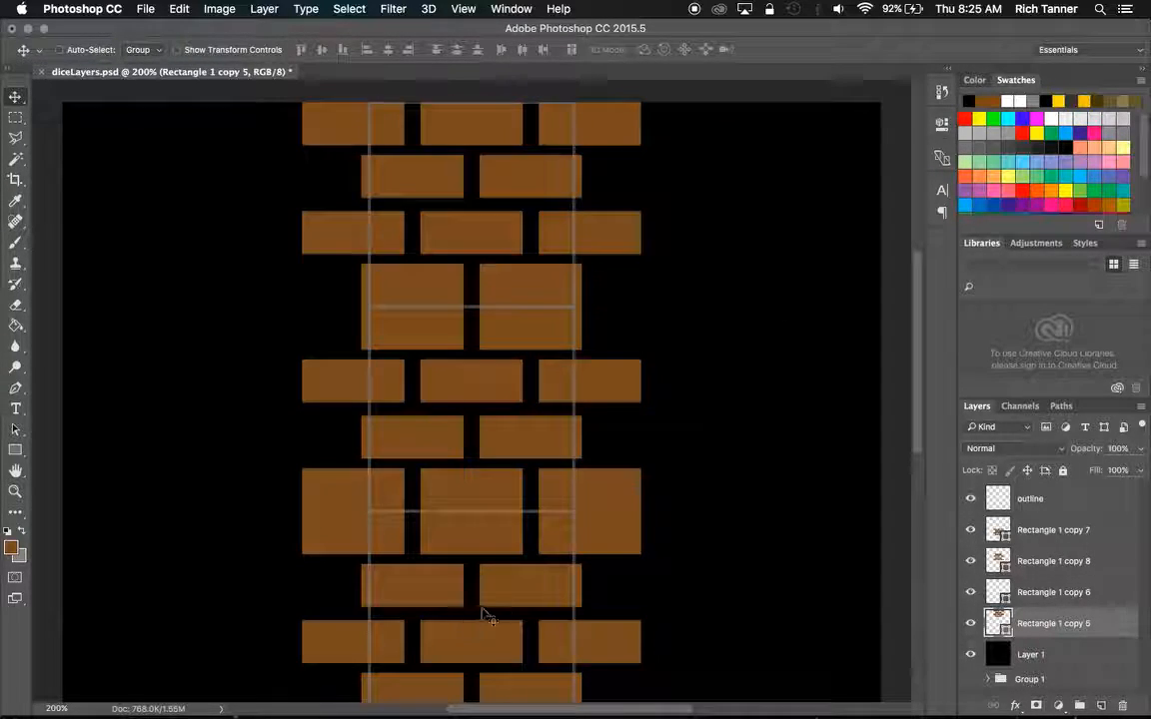
Marquee-select the left square of the outline's bottom row and rasterize the Rectangle 1 copy 6 brick layer.
{"action": "left_click_drag", "start_coordinate": [916, 337], "coordinate": [921, 447]}
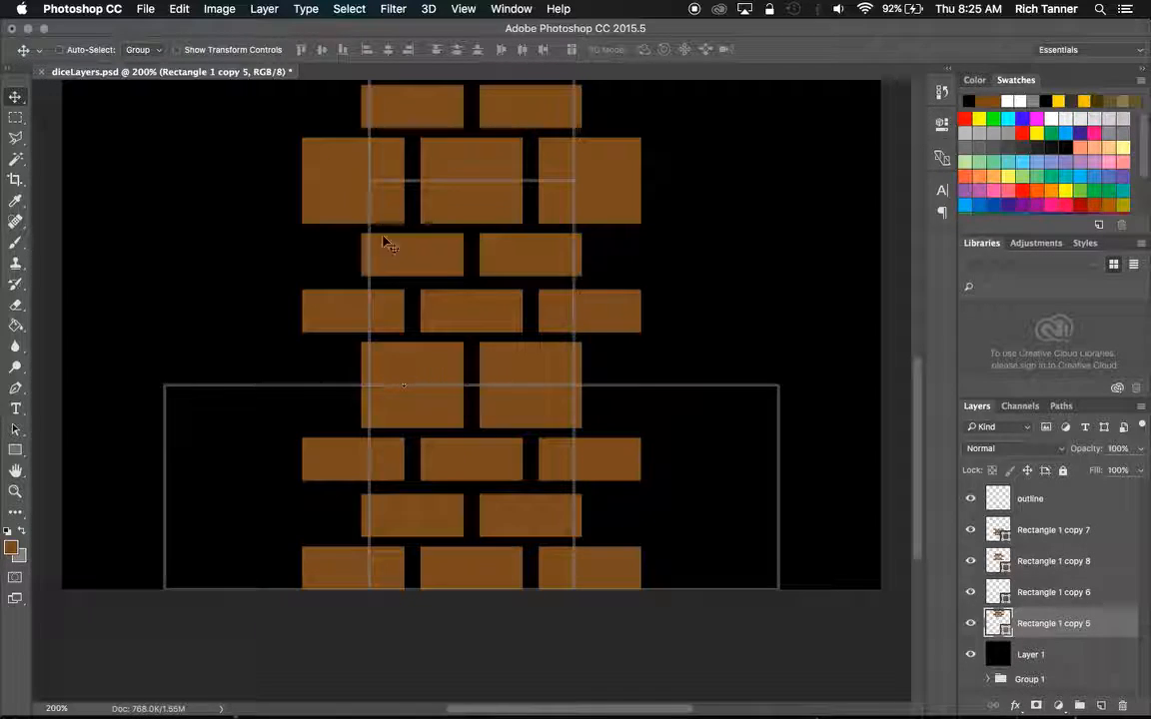
{"action": "left_click_drag", "start_coordinate": [918, 379], "coordinate": [918, 413]}
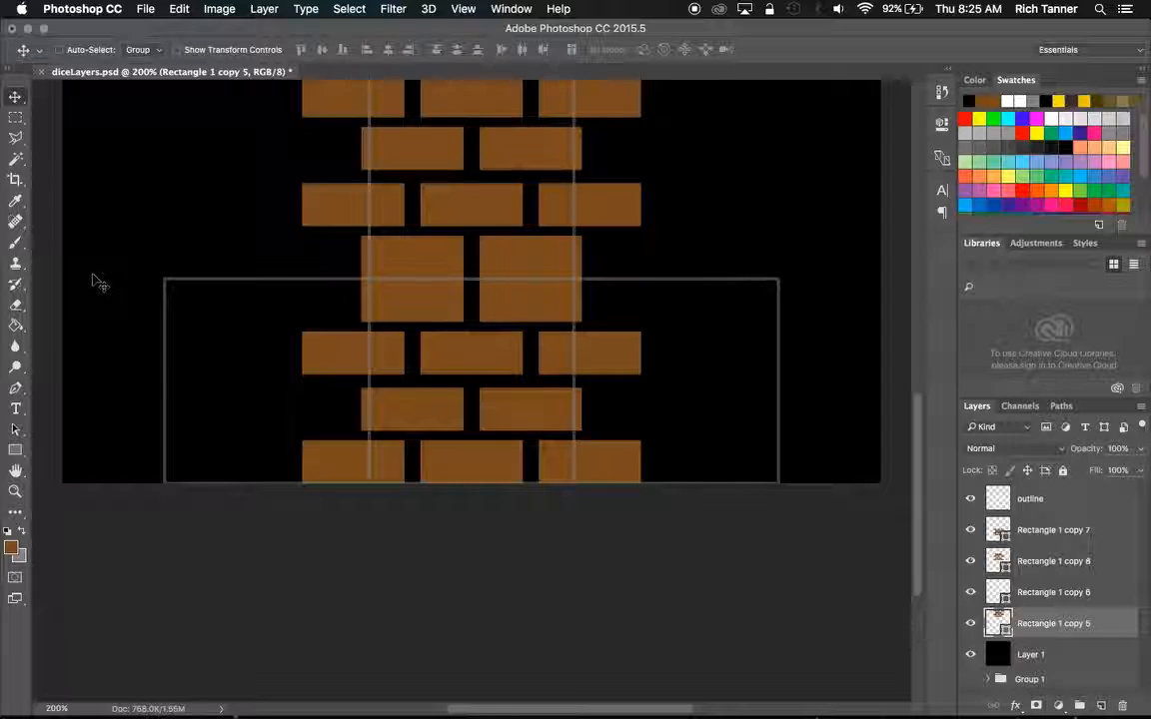
{"action": "left_click", "coordinate": [971, 593]}
{"action": "left_click", "coordinate": [971, 593]}
{"action": "left_click", "coordinate": [999, 592]}
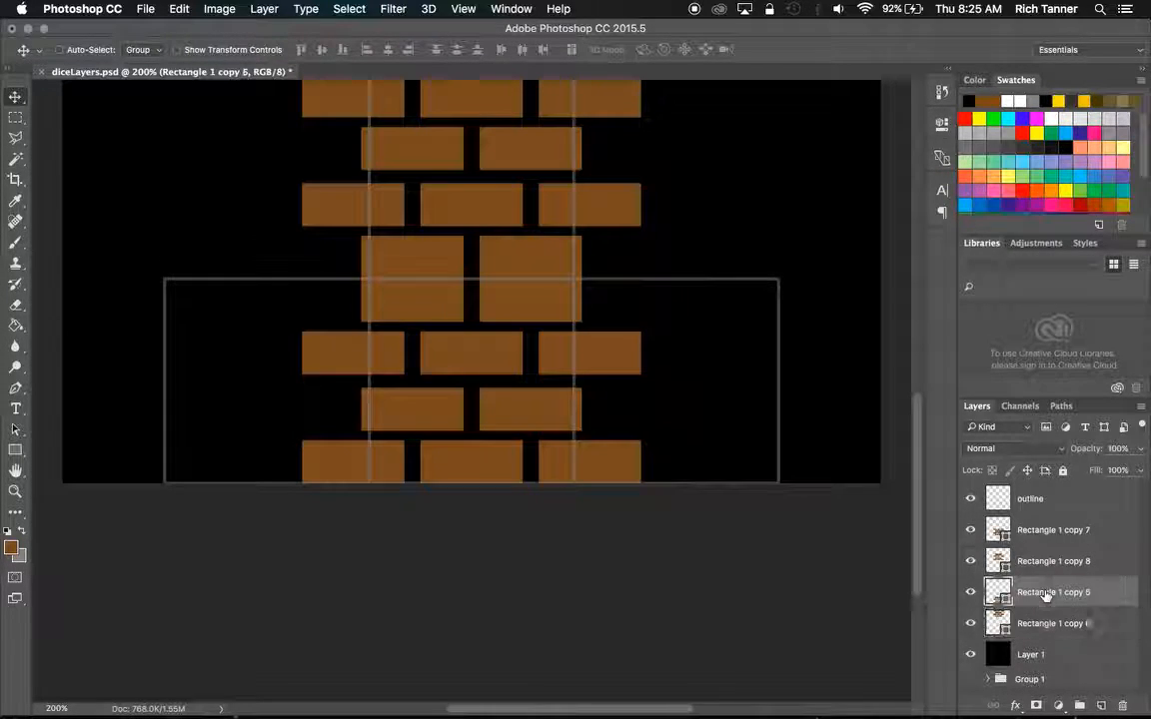
{"action": "left_click", "coordinate": [15, 118]}
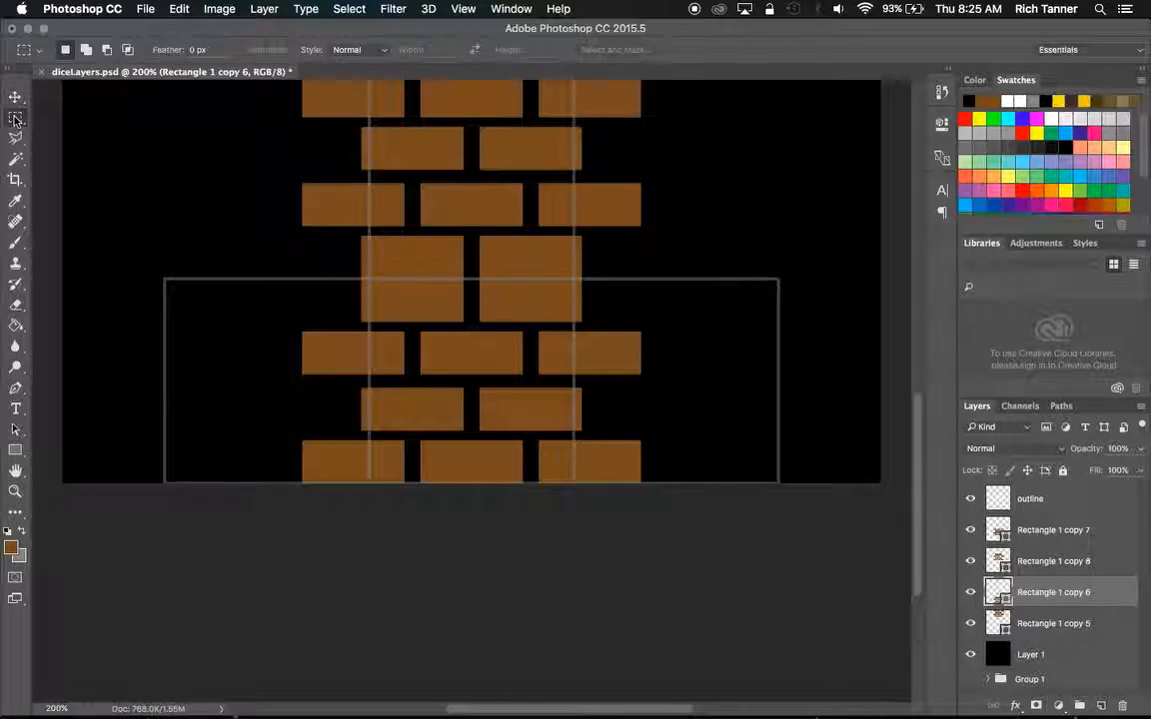
{"action": "left_click_drag", "start_coordinate": [166, 280], "coordinate": [366, 482]}
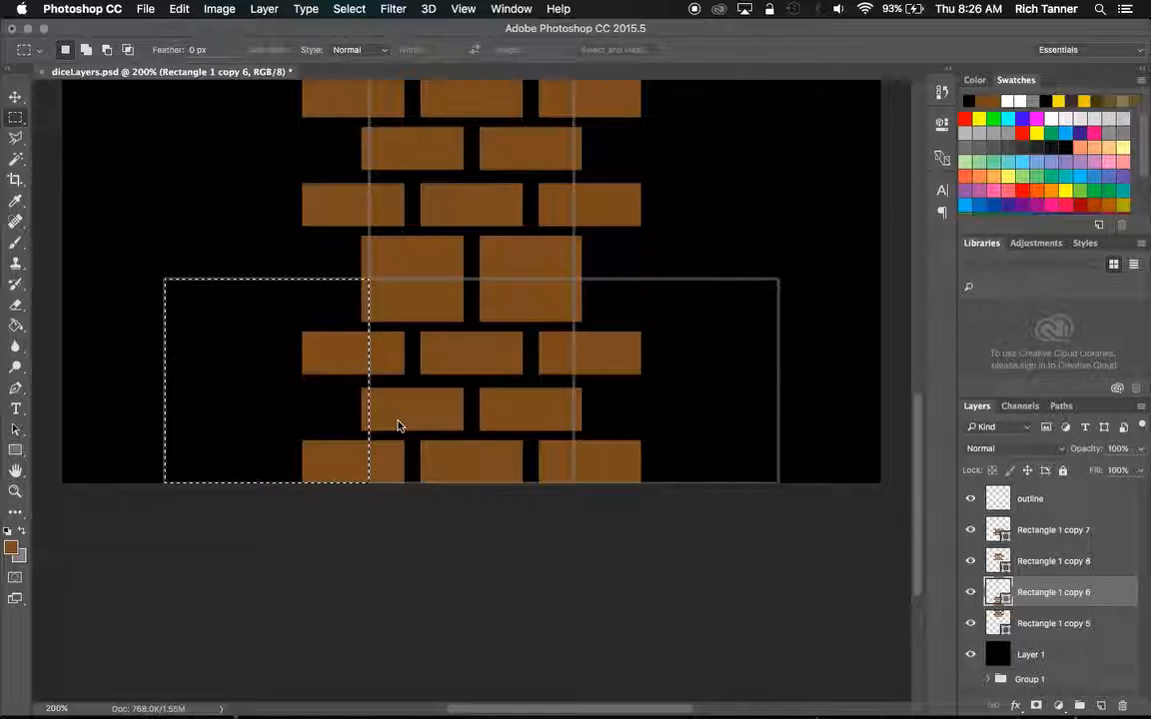
{"action": "key", "text": "BackSpace"}
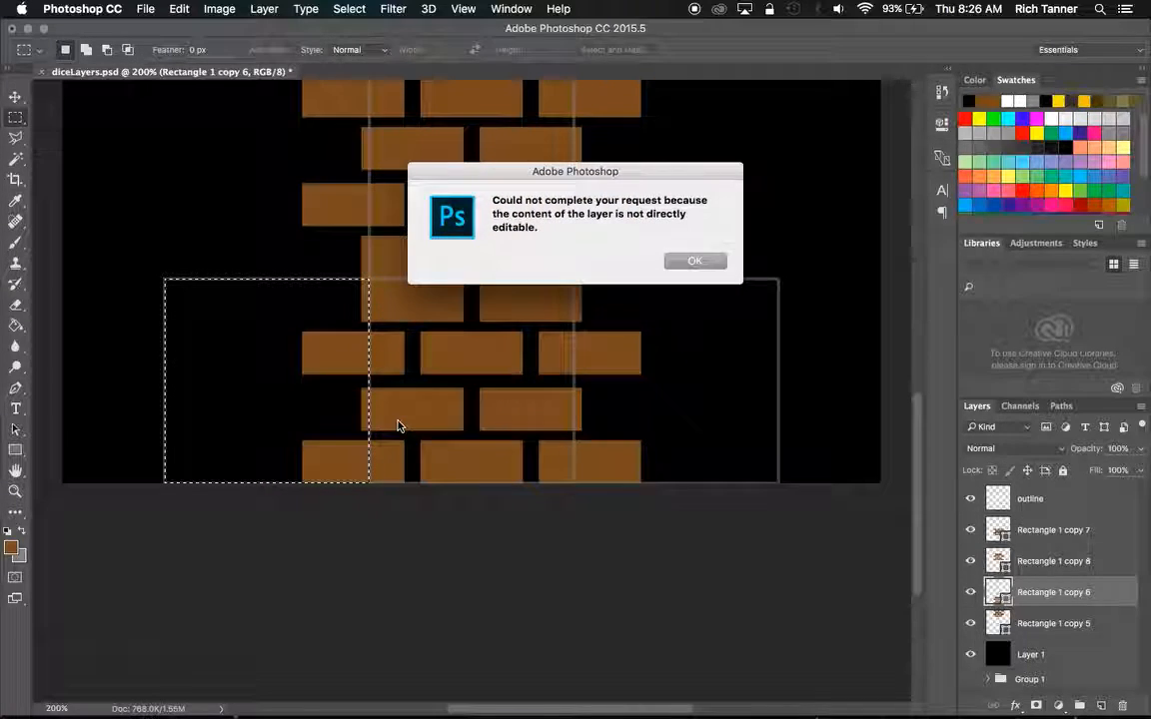
{"action": "left_click", "coordinate": [693, 261]}
{"action": "right_click", "coordinate": [1057, 594]}
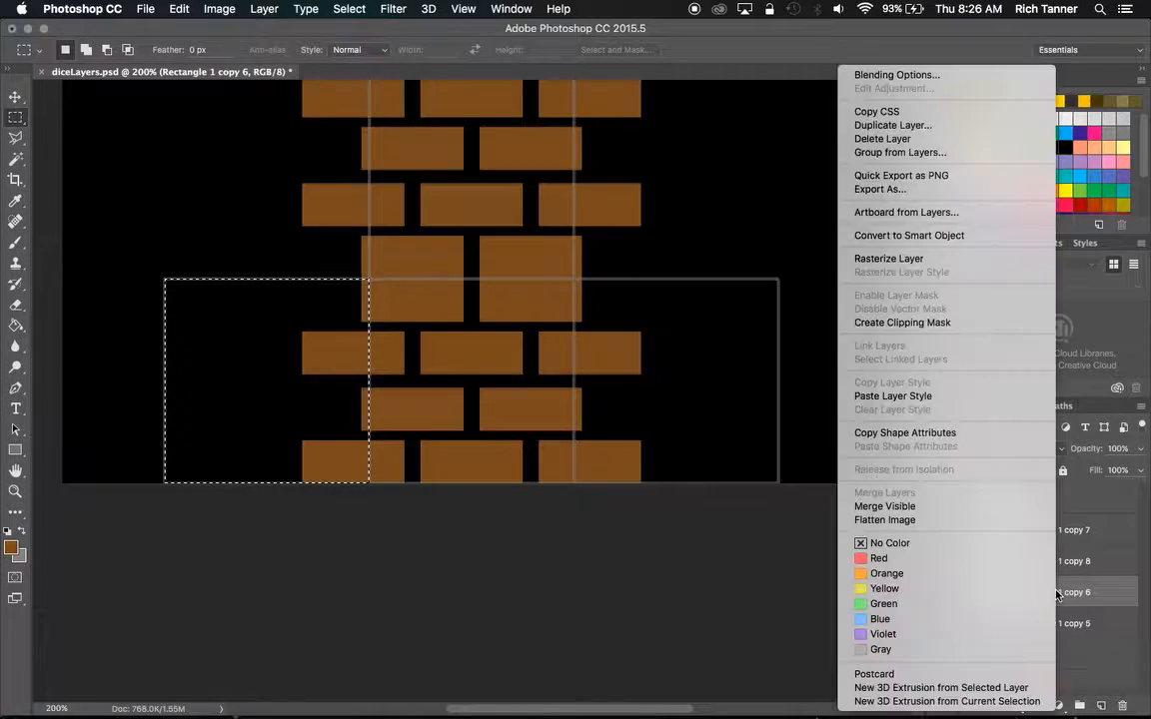
{"action": "left_click", "coordinate": [1018, 263]}
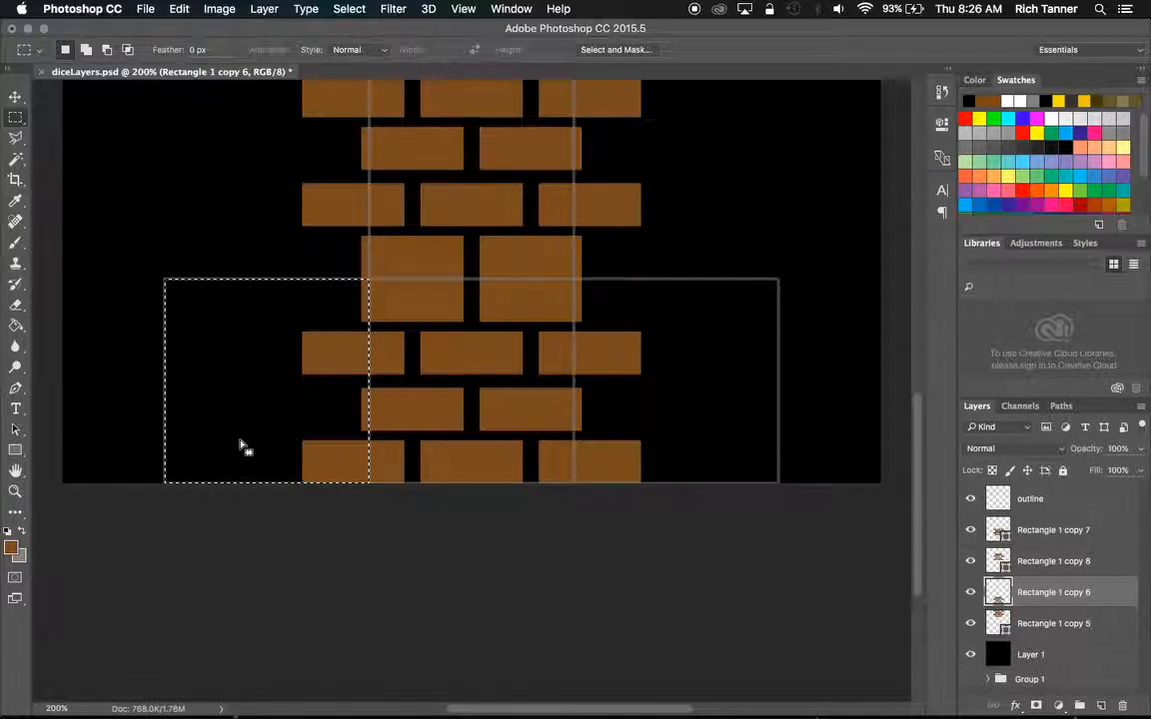
Delete the brick parts that overhang into the bottom row's left and right squares, reusing the square selection, and deselect.
{"action": "left_click_drag", "start_coordinate": [240, 447], "coordinate": [653, 443]}
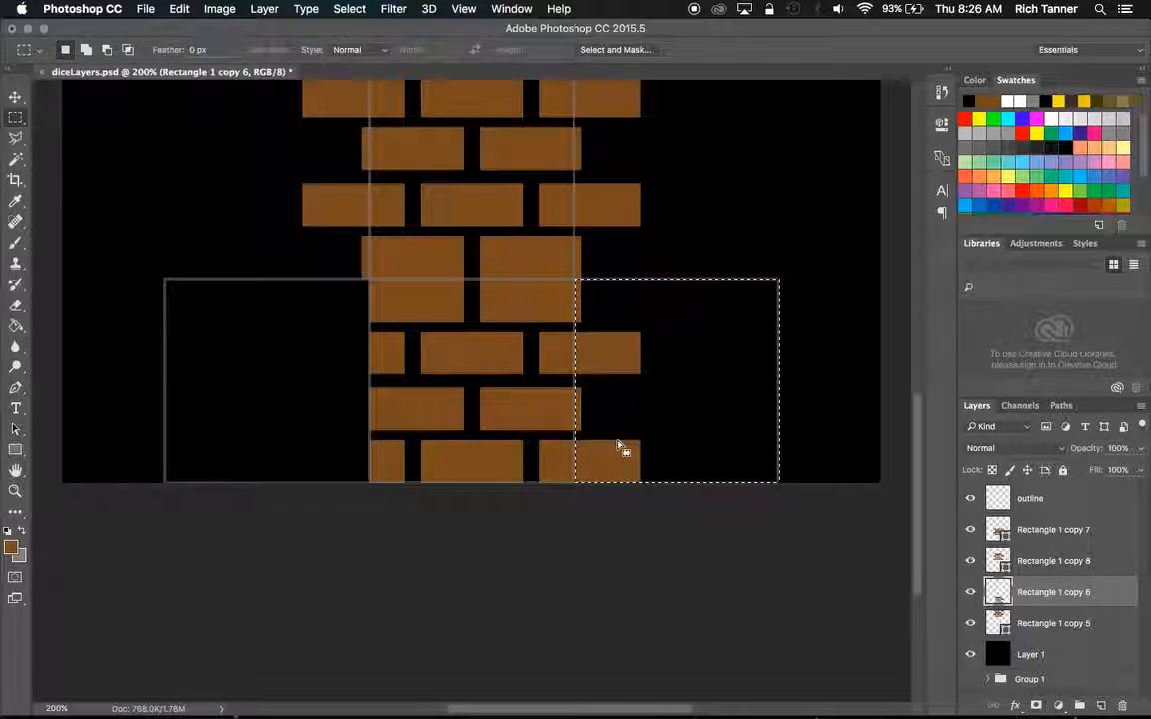
{"action": "key", "text": "Delete"}
{"action": "key", "text": "super+d"}
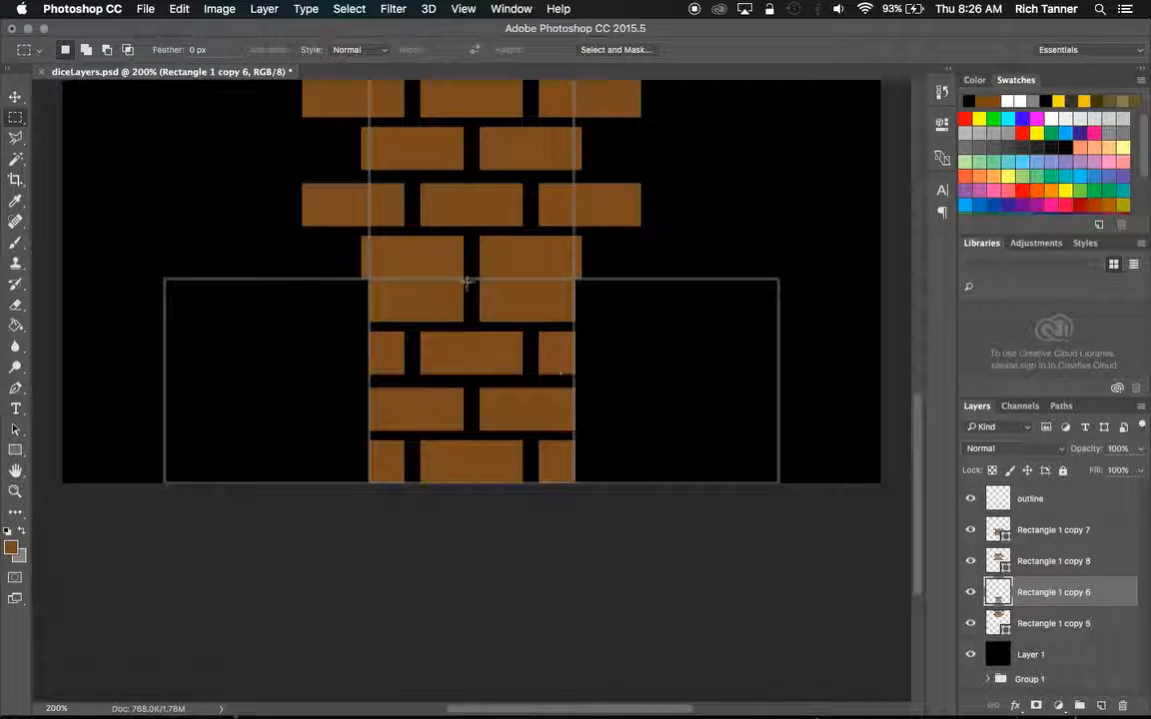
Duplicate the trimmed brick square into the right and left squares of the outline's bottom row.
{"action": "left_click", "coordinate": [15, 97]}
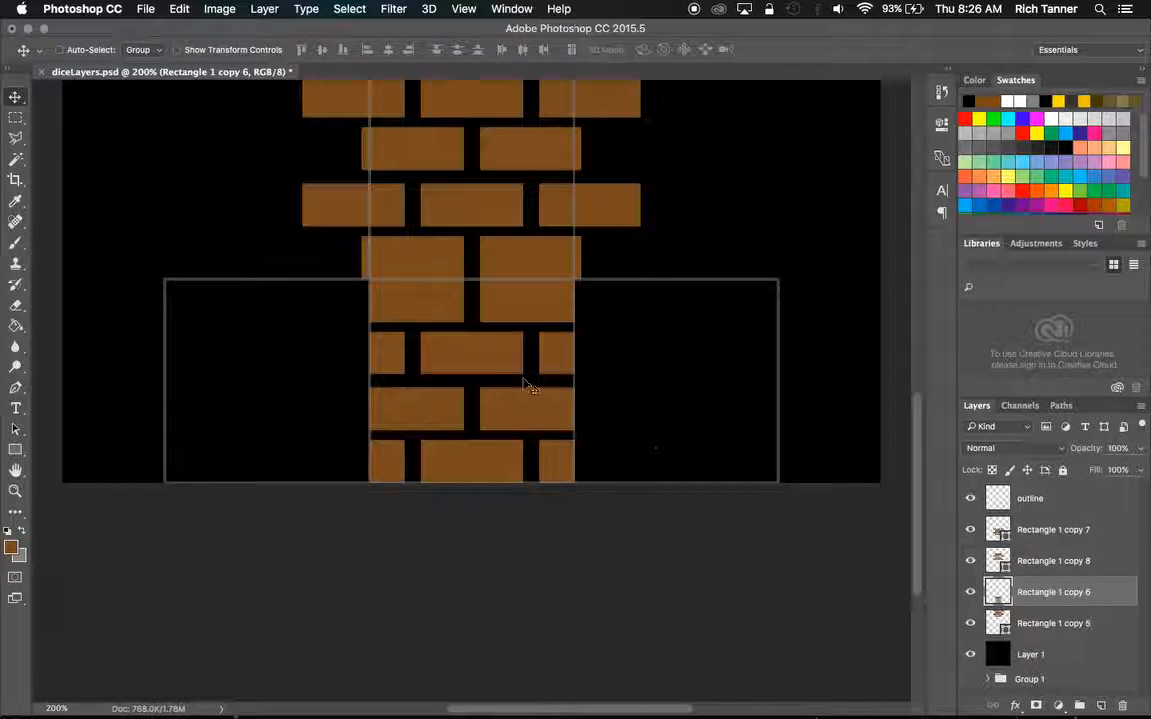
{"action": "left_click_drag", "start_coordinate": [501, 392], "coordinate": [296, 383]}
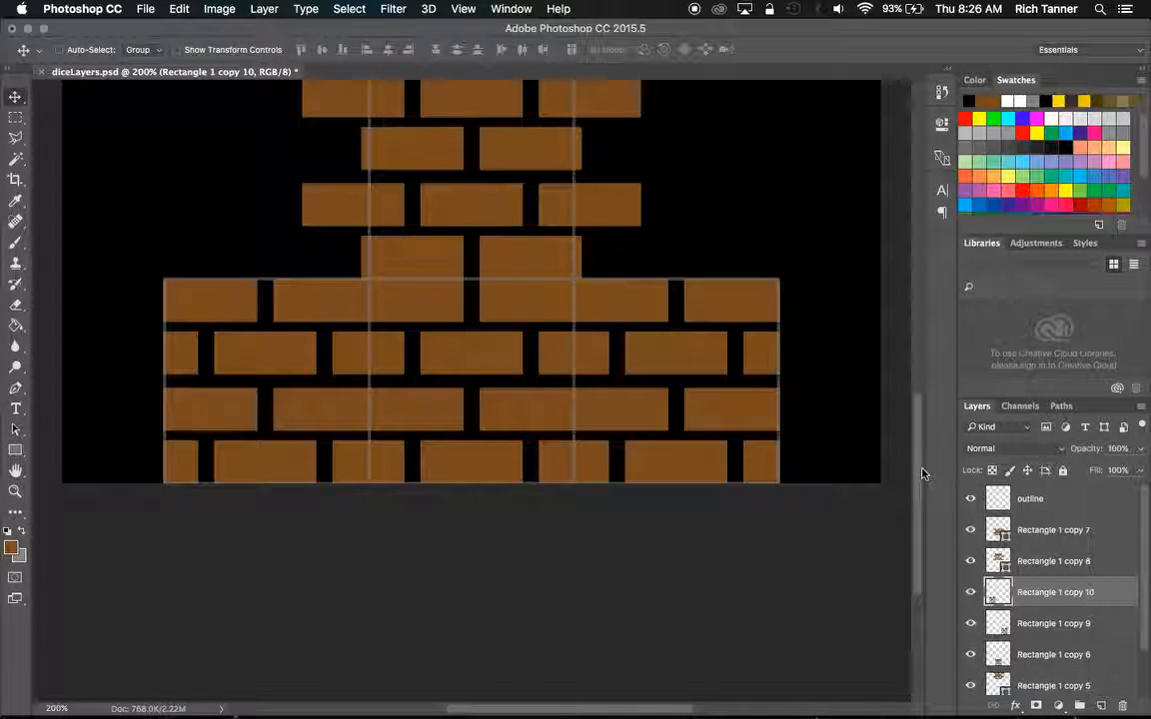
Group all the brick layers, Rectangle 1 copy 5 through copy 10, together with the black Layer 1 in a new layer group.
{"action": "left_click_drag", "start_coordinate": [916, 469], "coordinate": [927, 389]}
{"action": "scroll", "coordinate": [836, 382], "scroll_direction": "down", "scroll_amount": 5}
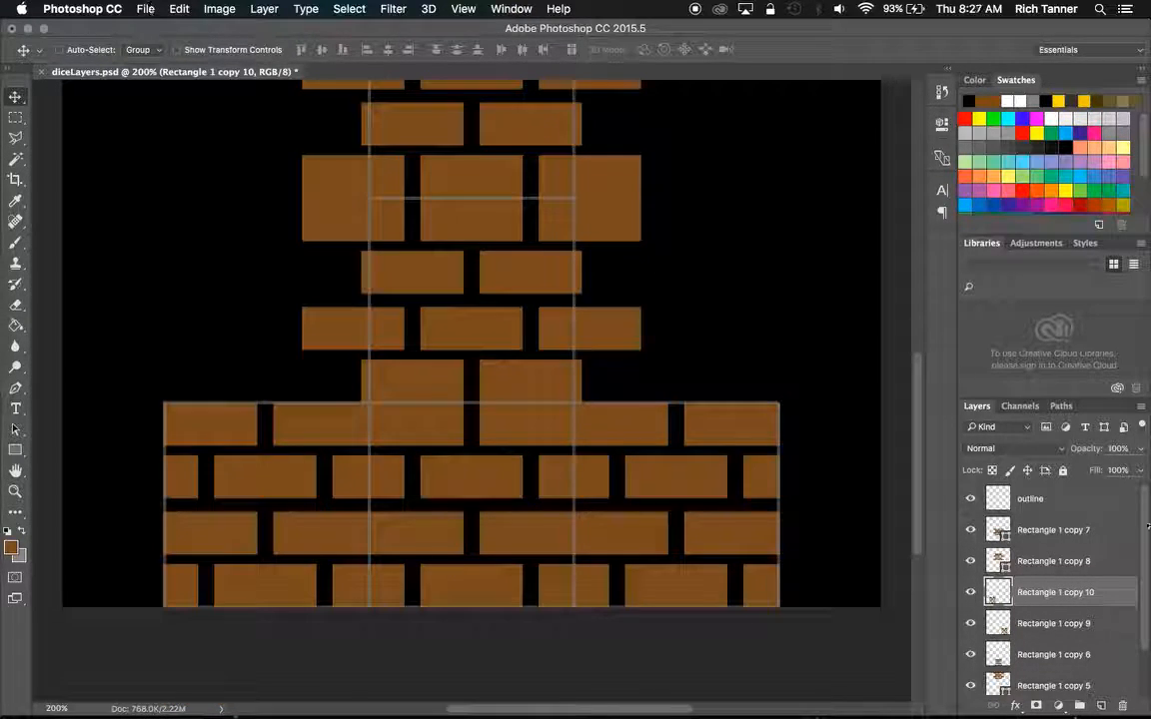
{"action": "scroll", "coordinate": [1144, 591], "scroll_direction": "down", "scroll_amount": 2}
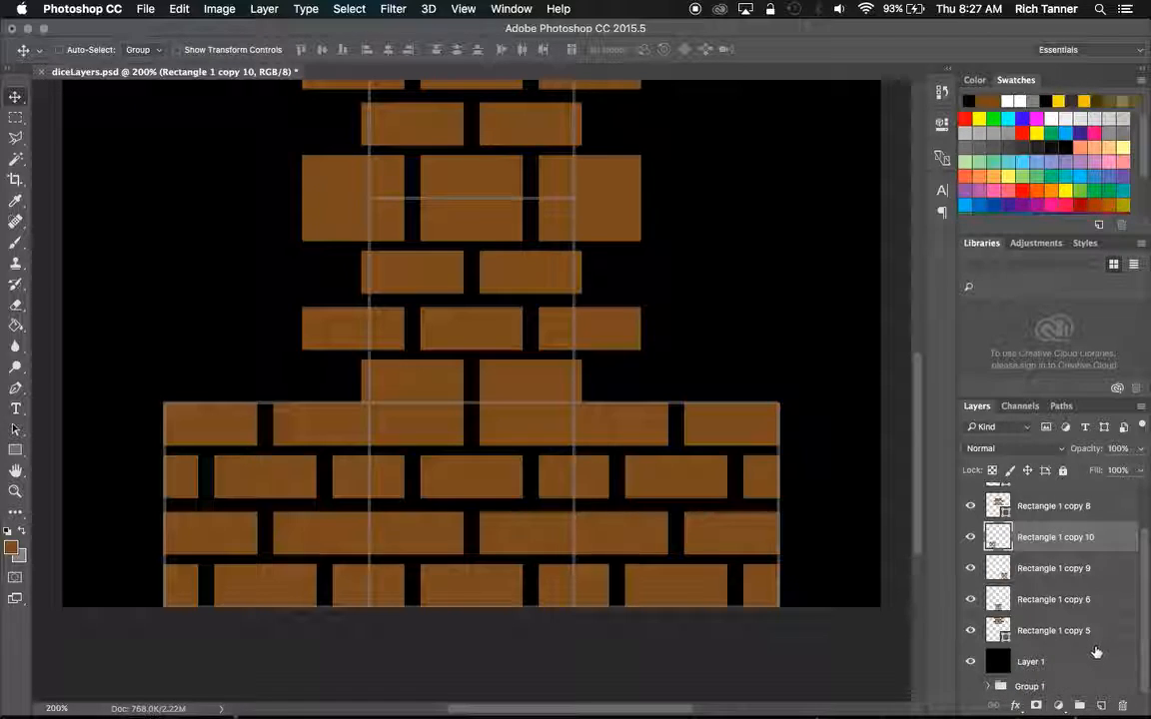
{"action": "left_click", "coordinate": [1094, 657]}
{"action": "scroll", "coordinate": [1144, 600], "scroll_direction": "up", "scroll_amount": 2}
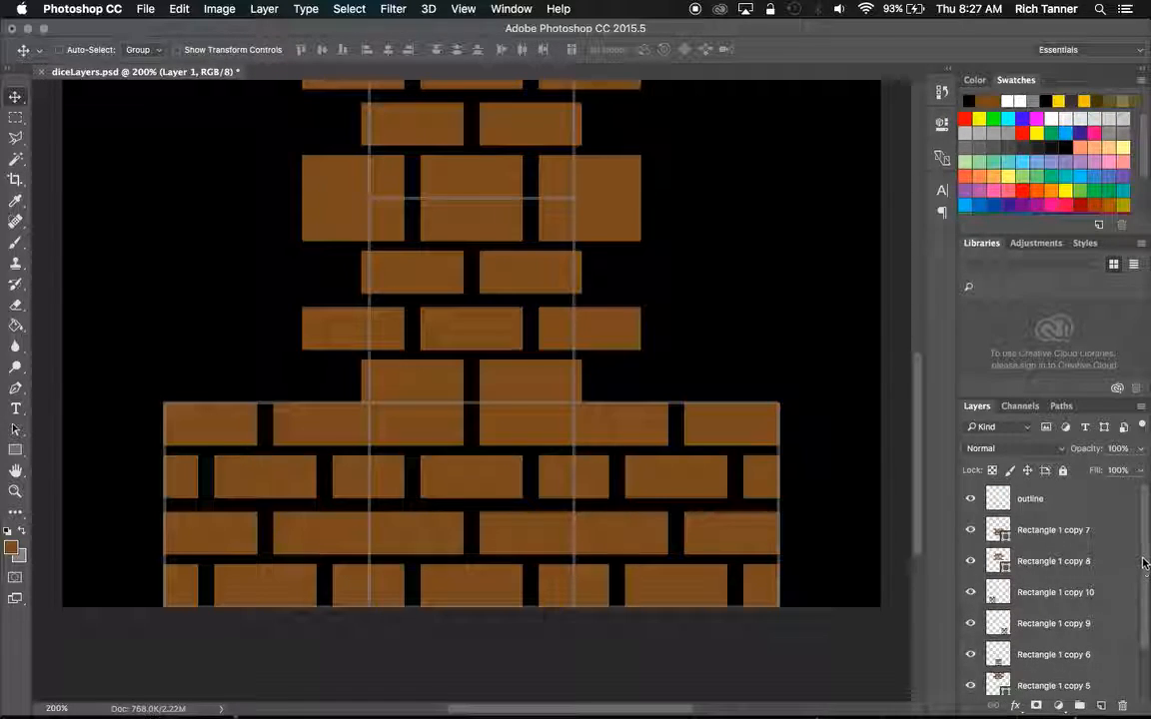
{"action": "left_click", "coordinate": [1054, 530], "text": "shift"}
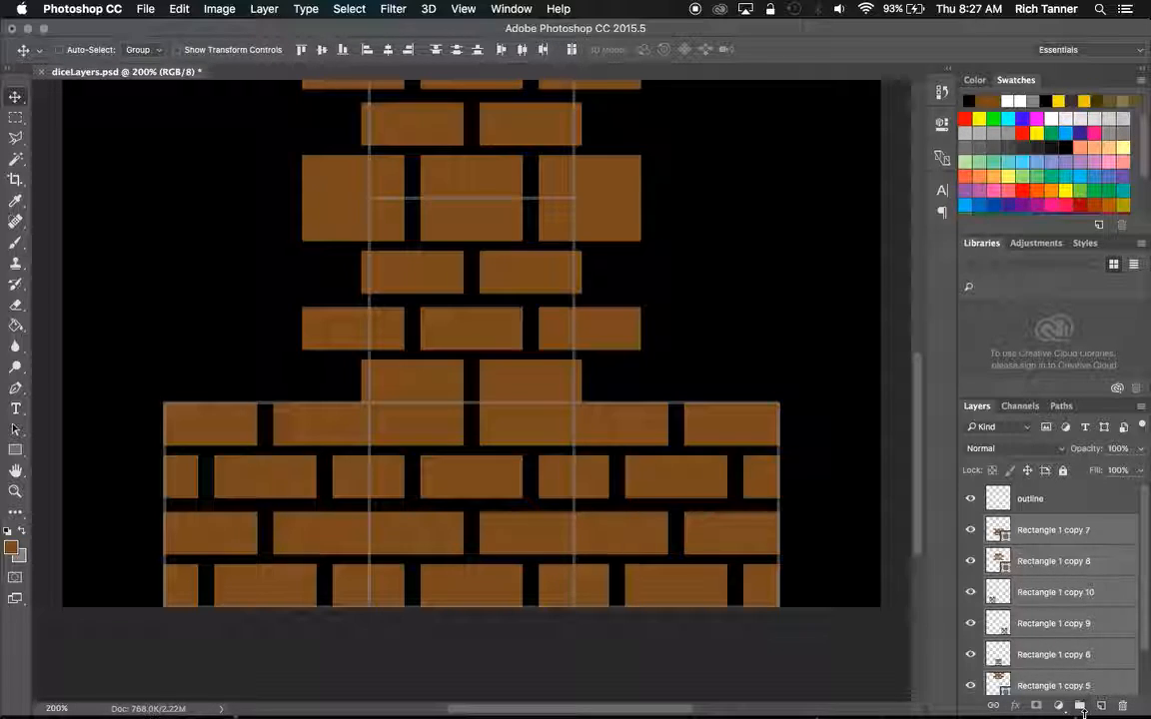
{"action": "left_click", "coordinate": [1079, 706]}
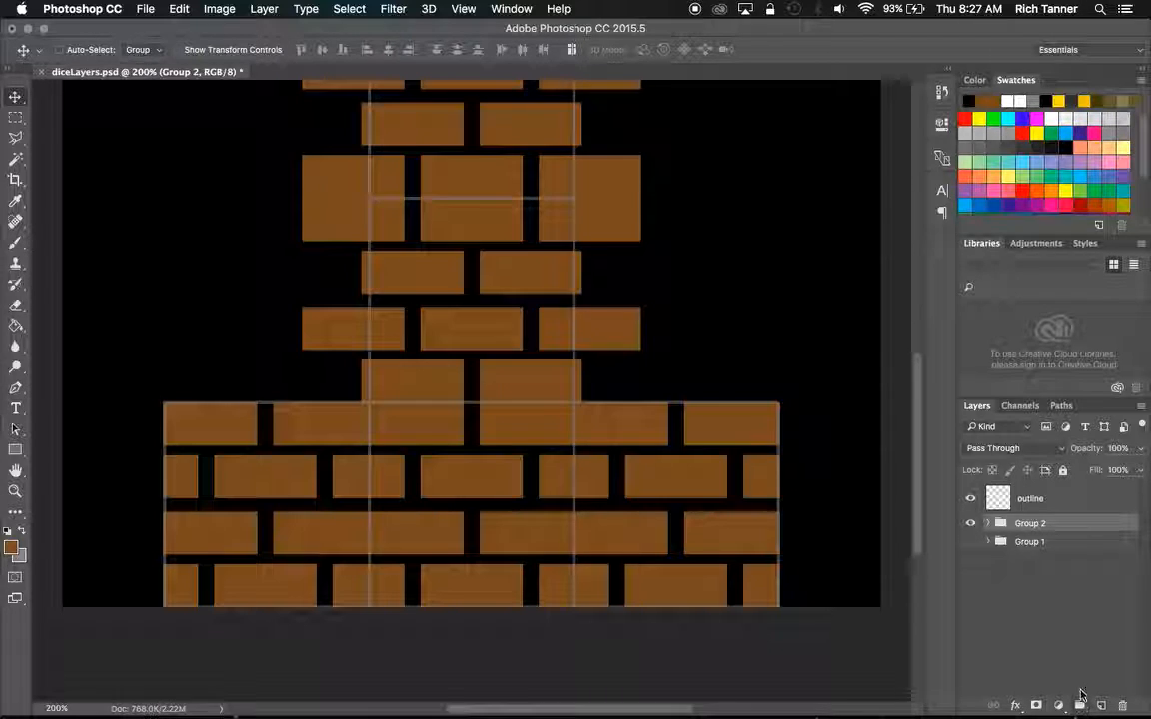
Check the contents of Group 2 by hiding and showing it, and save the document.
{"action": "left_click", "coordinate": [971, 524]}
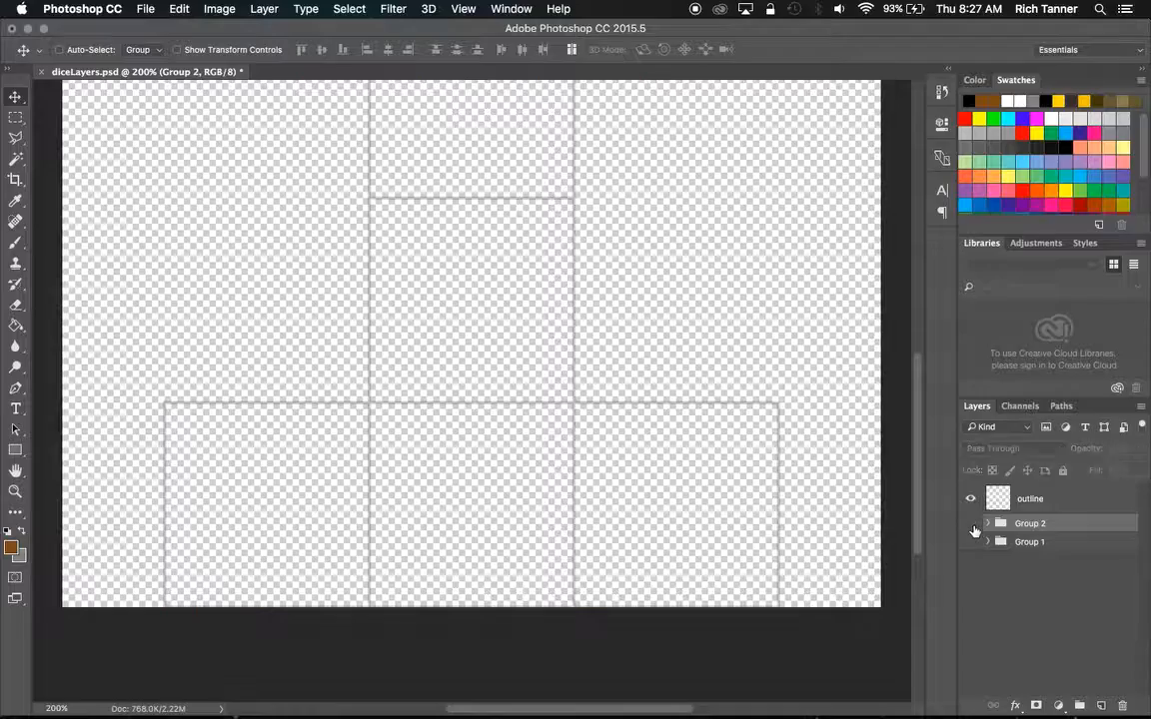
{"action": "left_click", "coordinate": [971, 524]}
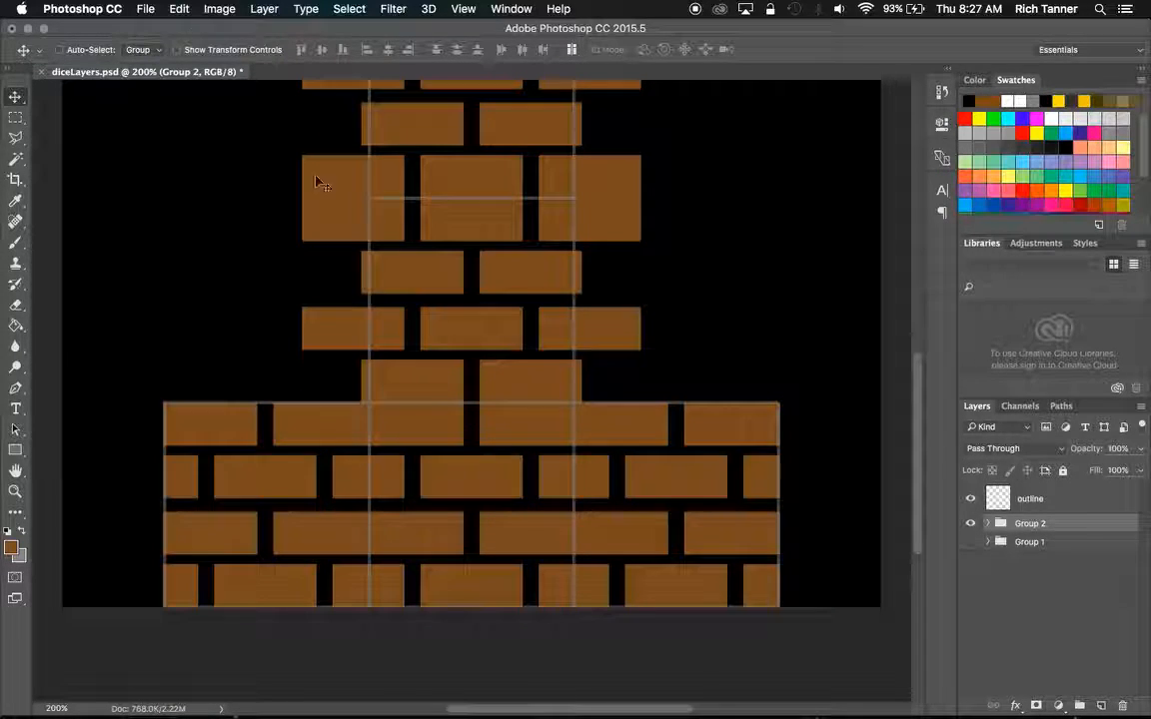
{"action": "key", "text": "super+s"}
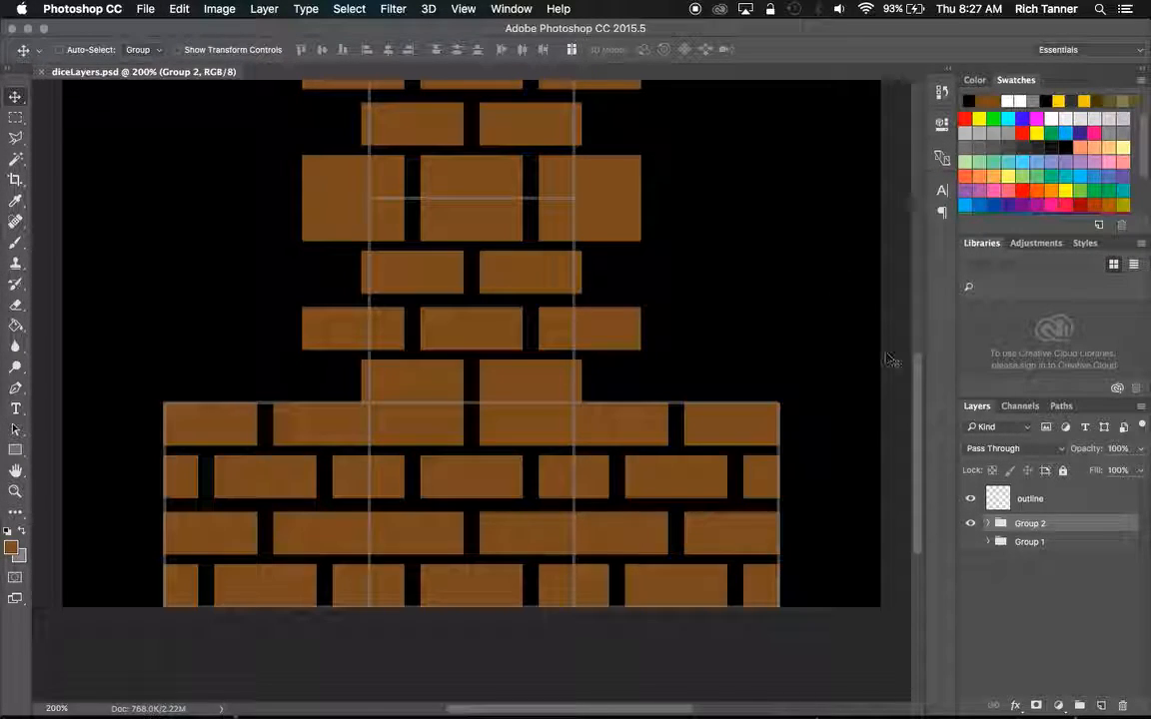
Rename the brick layer group as blocks and Group 1 as dice.
{"action": "left_click_drag", "start_coordinate": [917, 372], "coordinate": [917, 260]}
{"action": "scroll", "coordinate": [919, 262], "scroll_direction": "down", "scroll_amount": 2}
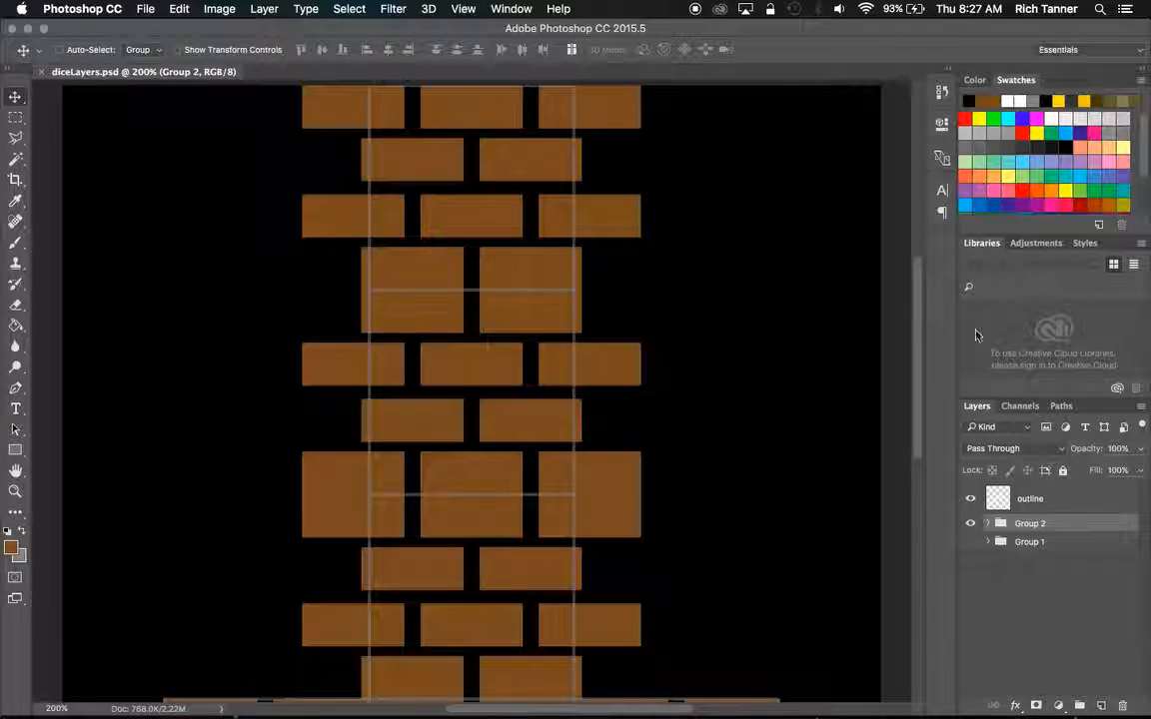
{"action": "double_click", "coordinate": [1038, 524]}
{"action": "type", "text": "blocks"}
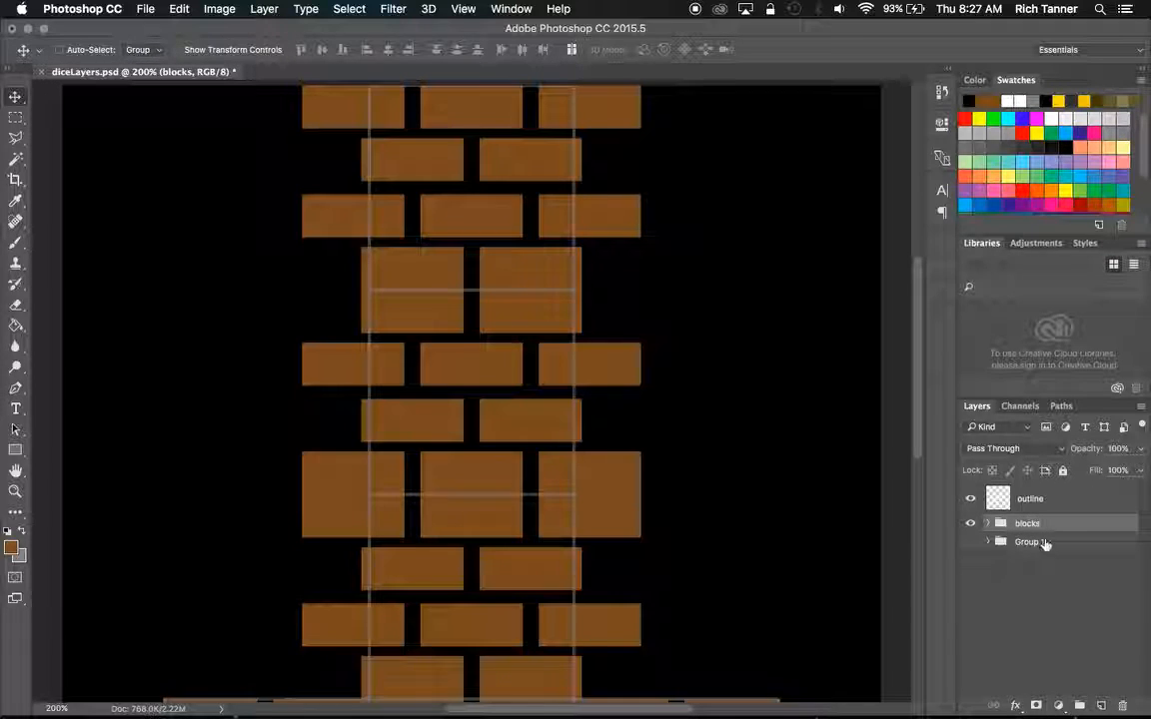
{"action": "double_click", "coordinate": [1034, 543]}
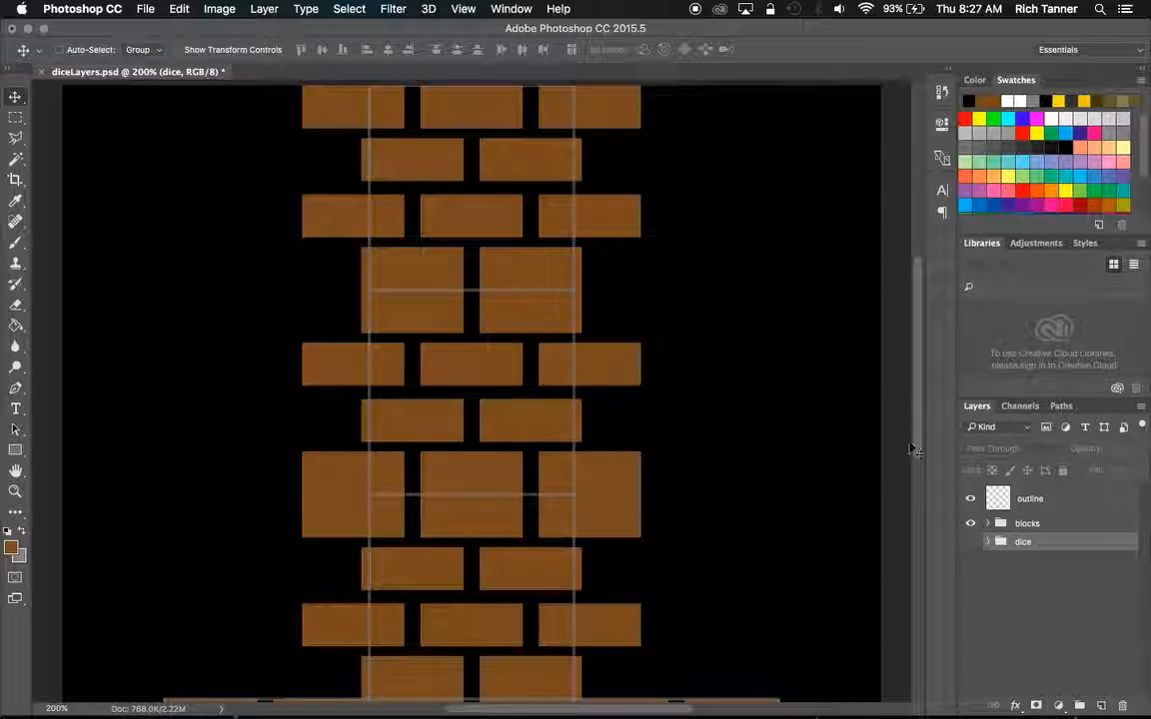
Save a PNG copy named mBlocks.png in the images folder with Smallest / Slow compression and no interlacing.
{"action": "left_click", "coordinate": [146, 9]}
{"action": "left_click", "coordinate": [175, 174]}
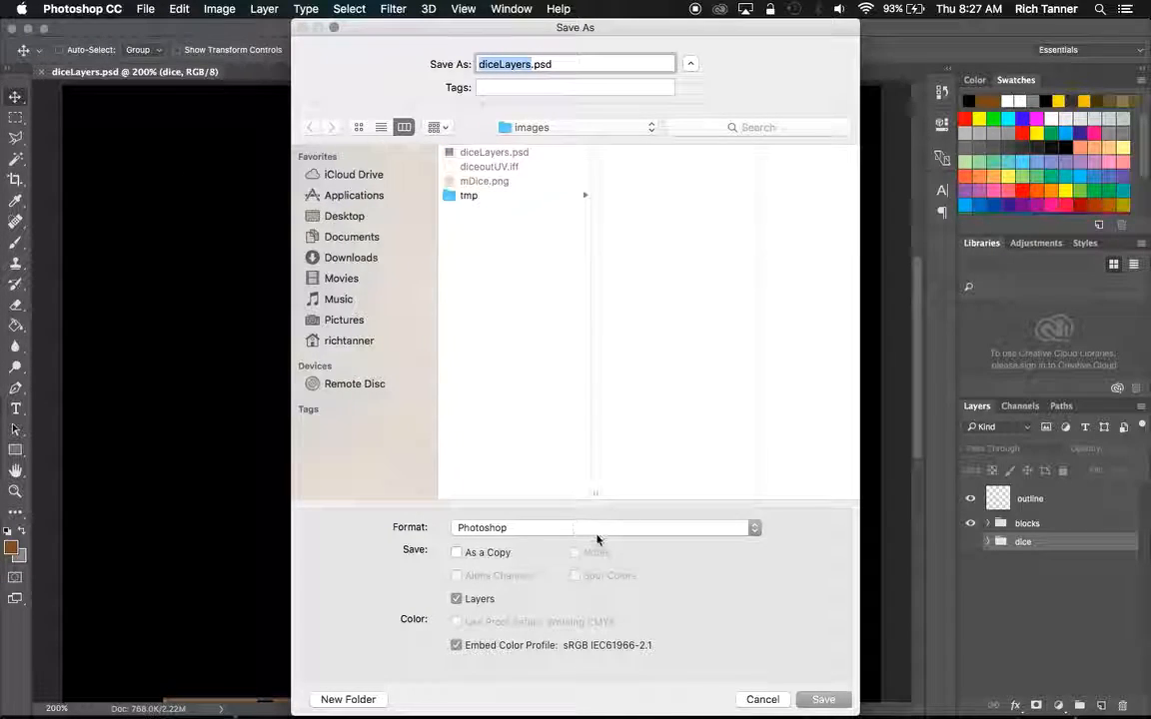
{"action": "left_click", "coordinate": [598, 527]}
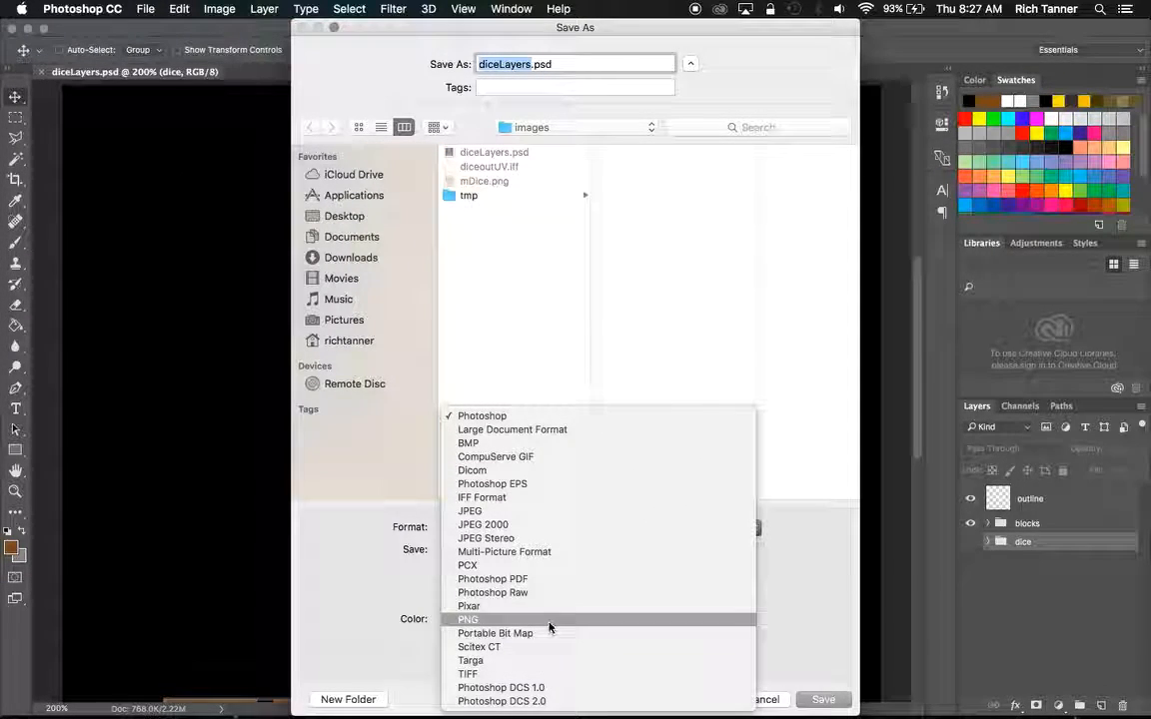
{"action": "left_click", "coordinate": [547, 619]}
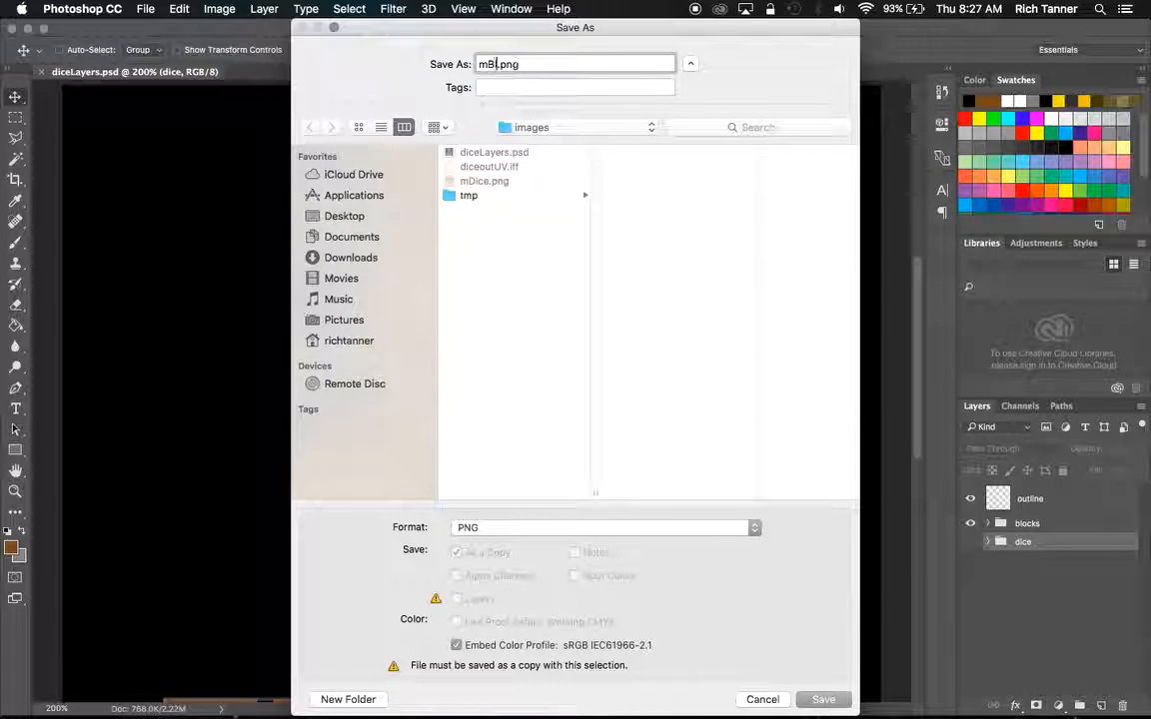
{"action": "key", "text": "BackSpace"}
{"action": "key", "text": "BackSpace"}
{"action": "key", "text": "BackSpace"}
{"action": "key", "text": "BackSpace"}
{"action": "type", "text": "cks"}
{"action": "key", "text": "Return"}
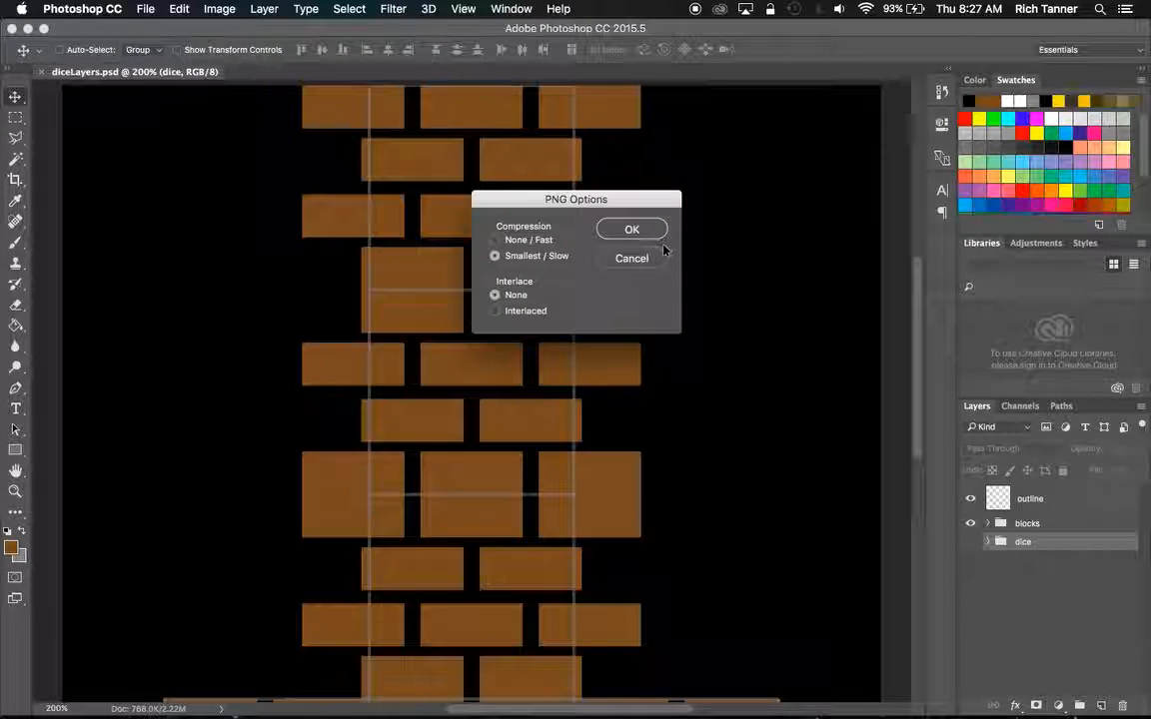
{"action": "left_click", "coordinate": [633, 231]}
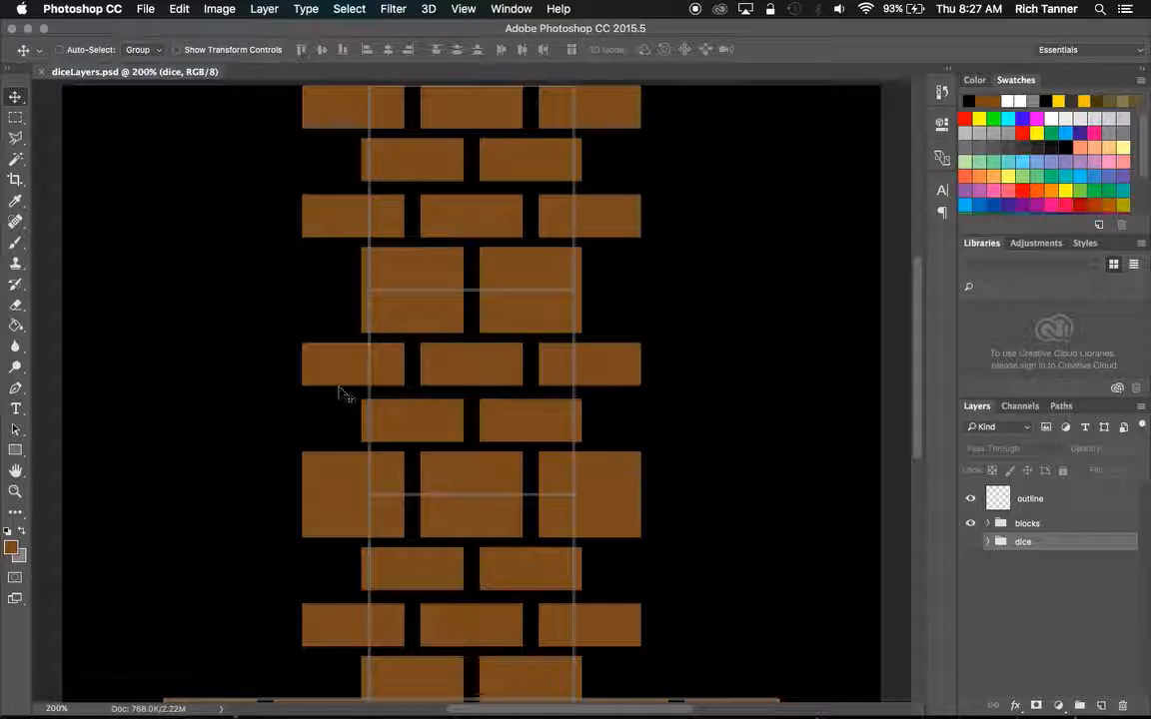
Switch to Maya, show the Hypershade beside the perspective view, and create a Blinn material named mBlocks.
{"action": "mouse_move", "coordinate": [689, 711]}
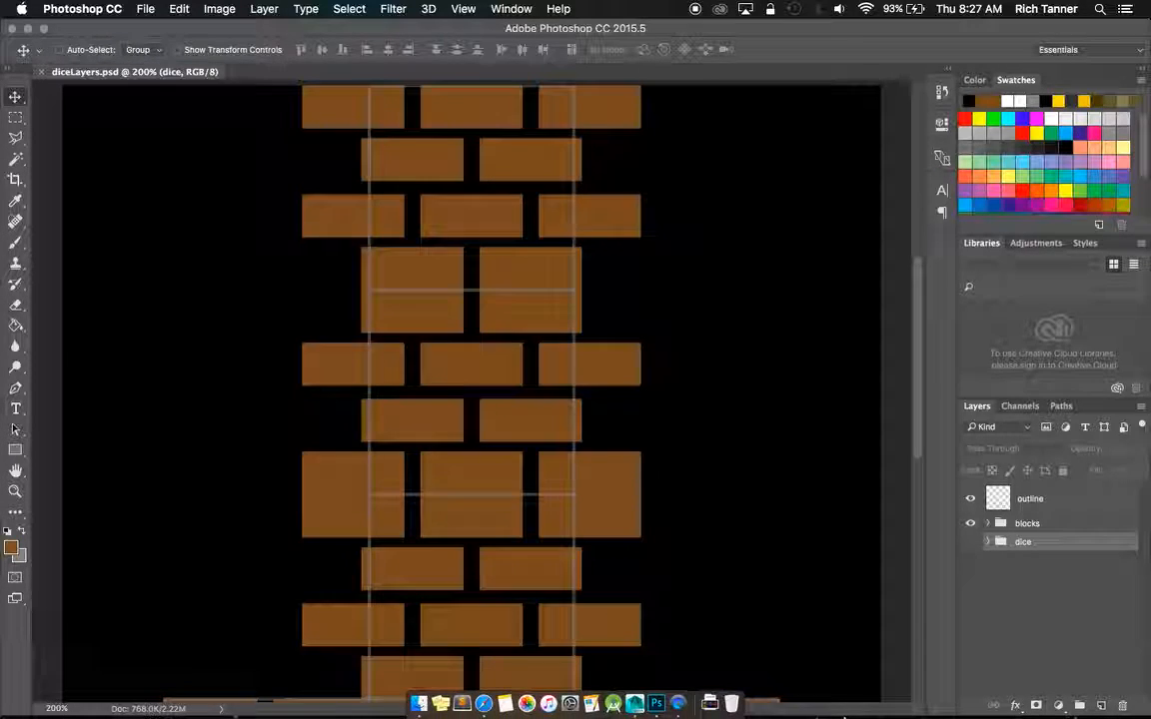
{"action": "left_click", "coordinate": [639, 697]}
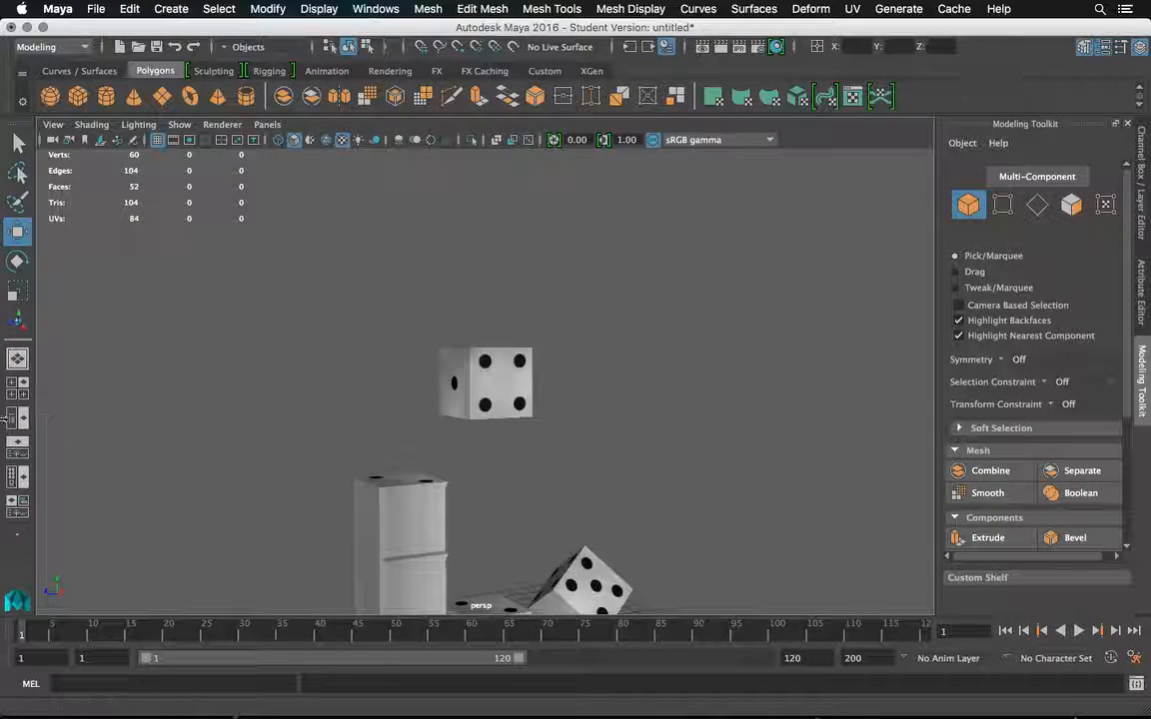
{"action": "left_click", "coordinate": [13, 476]}
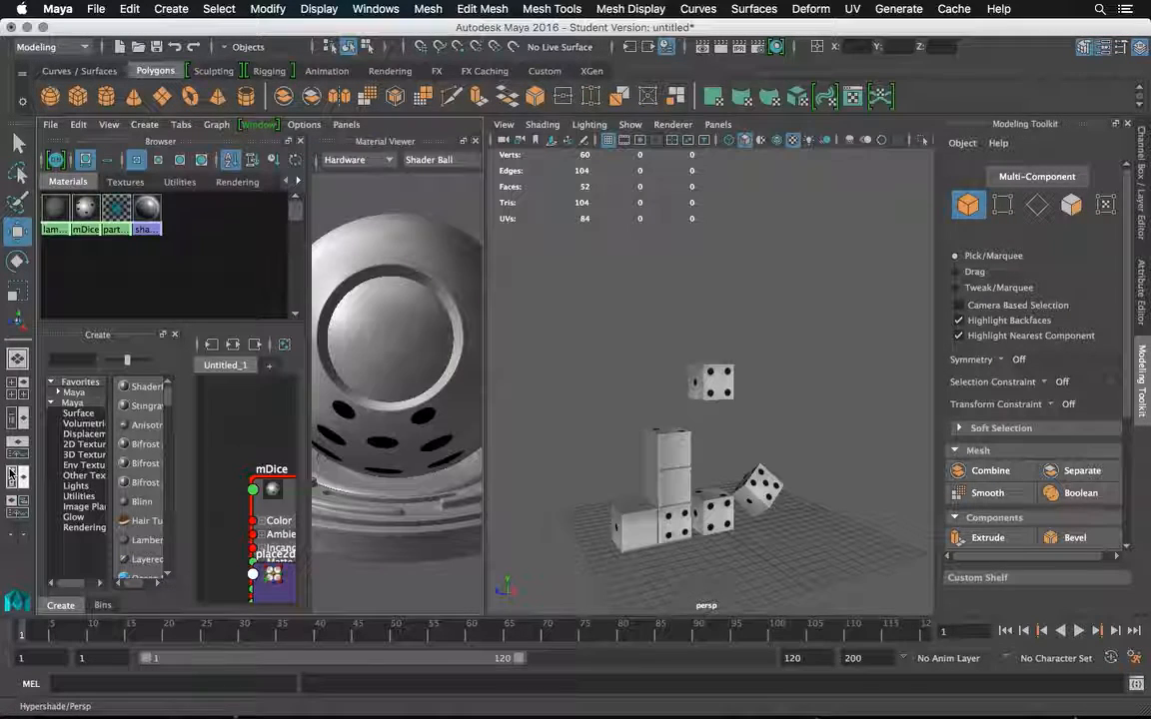
{"action": "left_click", "coordinate": [144, 502]}
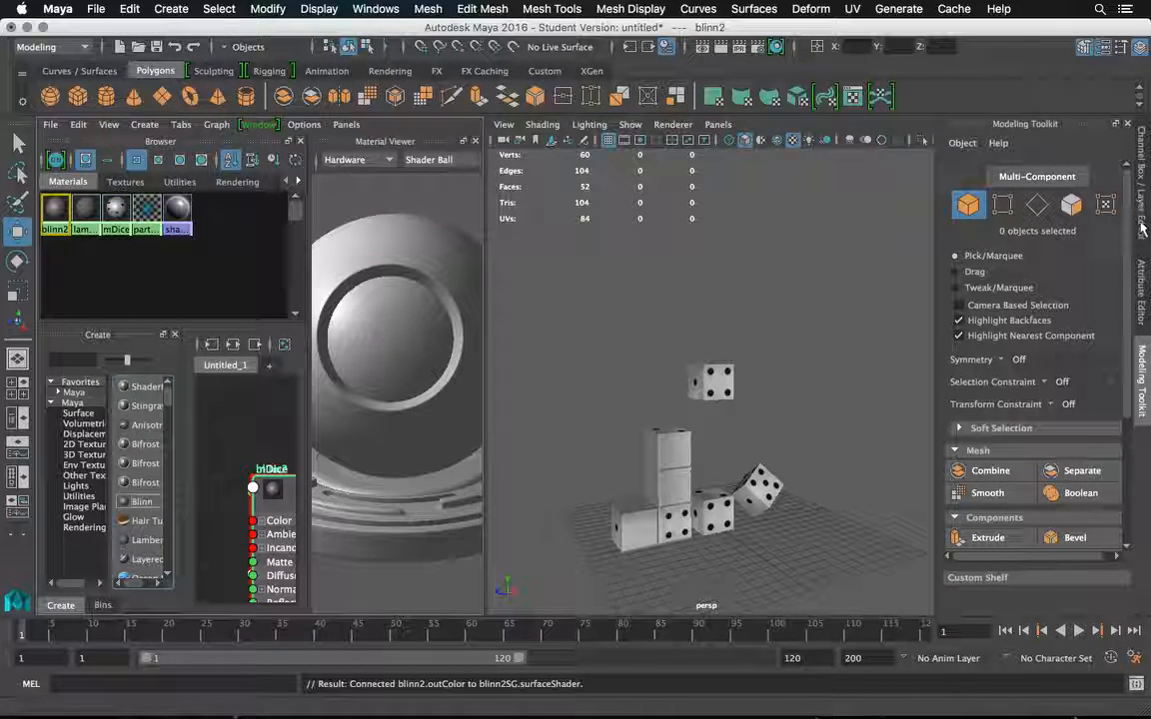
{"action": "left_click", "coordinate": [1142, 272]}
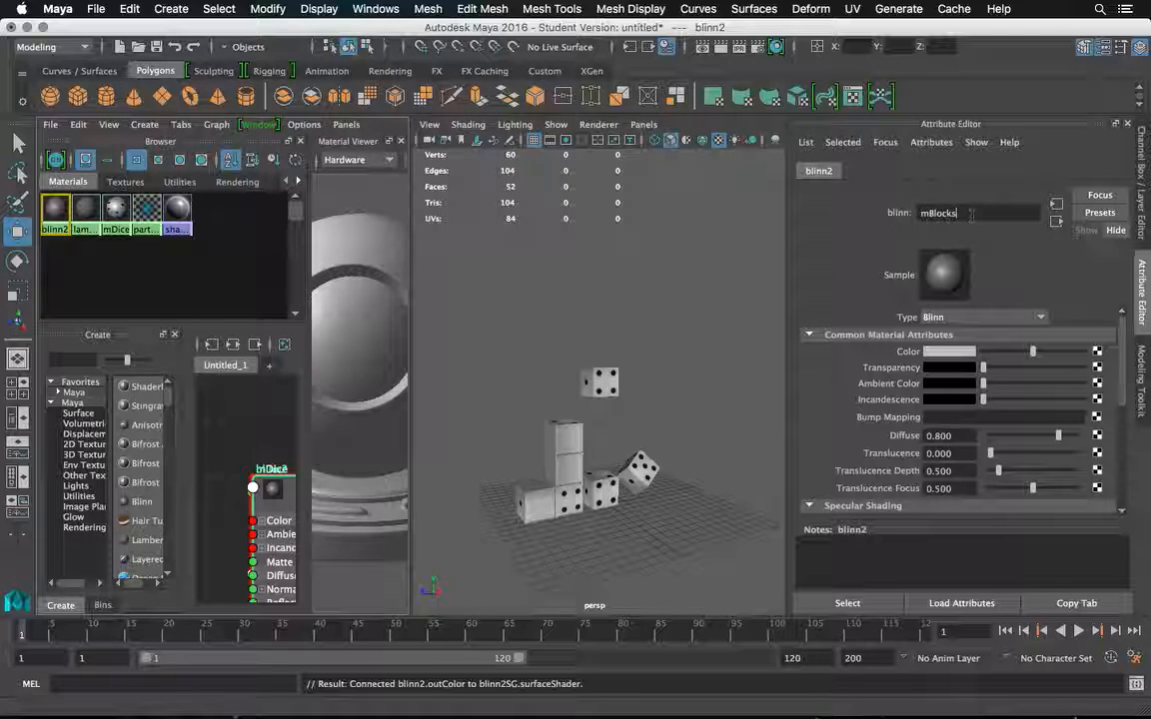
{"action": "key", "text": "Return"}
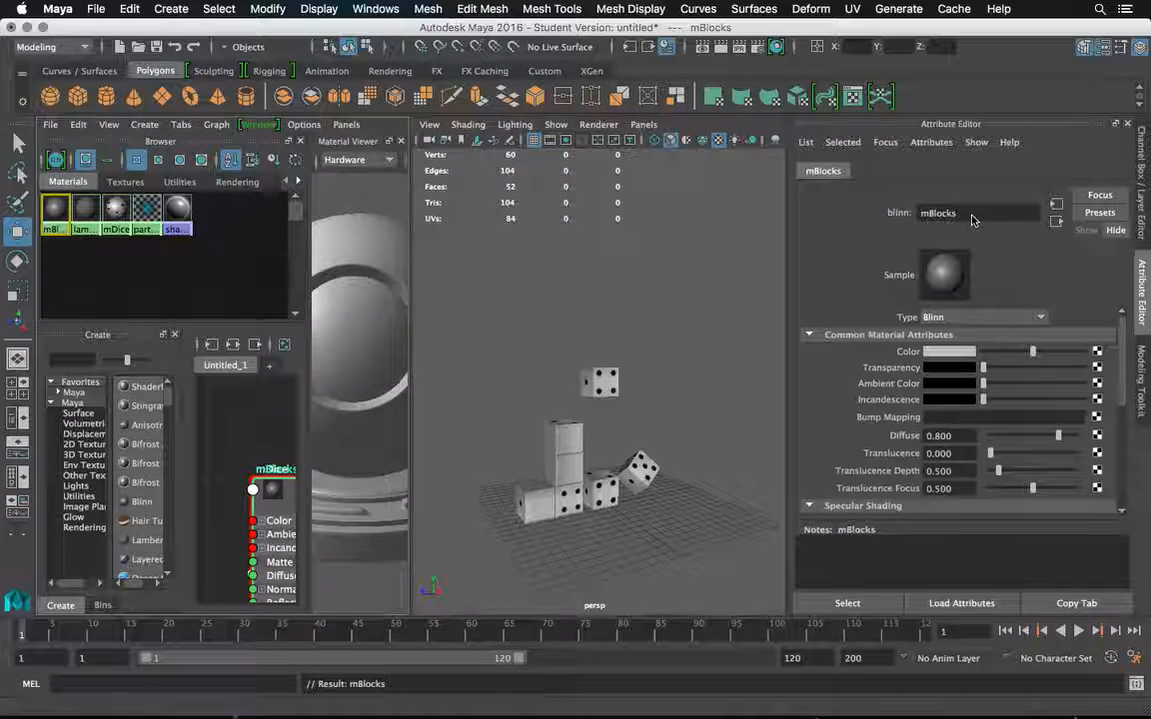
Connect a 2D File texture to the mBlocks material's color and load mBlocks.png from the images folder into it.
{"action": "left_click", "coordinate": [1097, 352]}
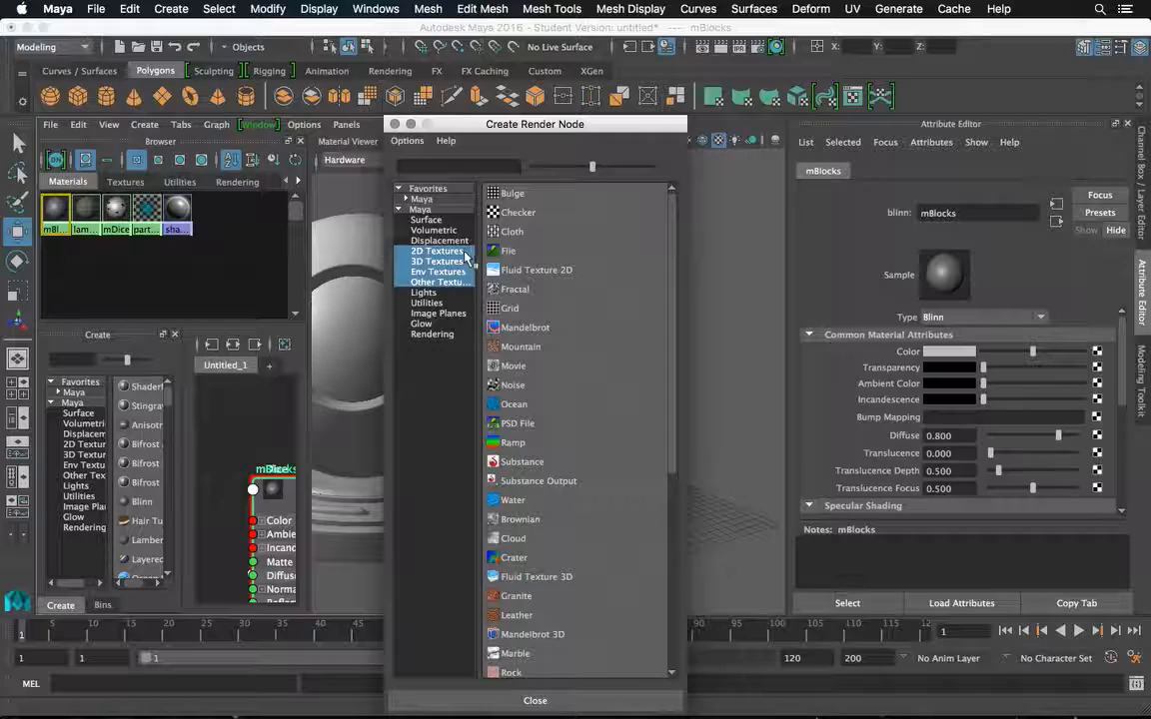
{"action": "left_click", "coordinate": [436, 251]}
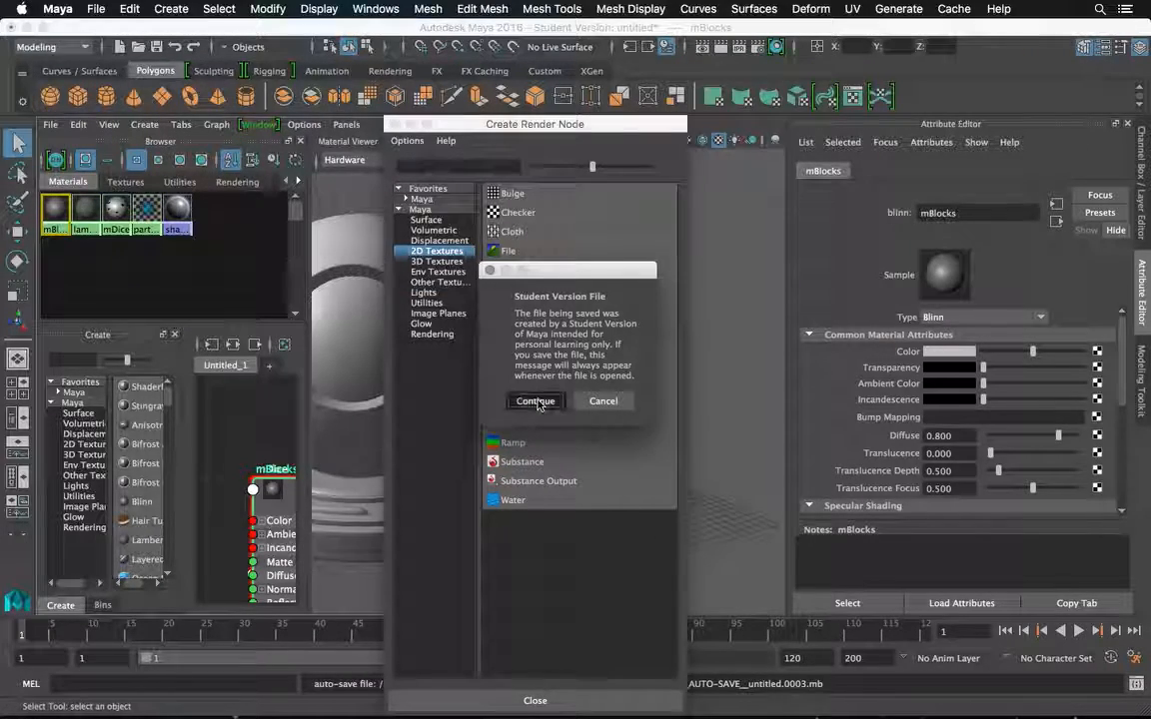
{"action": "left_click", "coordinate": [533, 400]}
{"action": "left_click", "coordinate": [542, 251]}
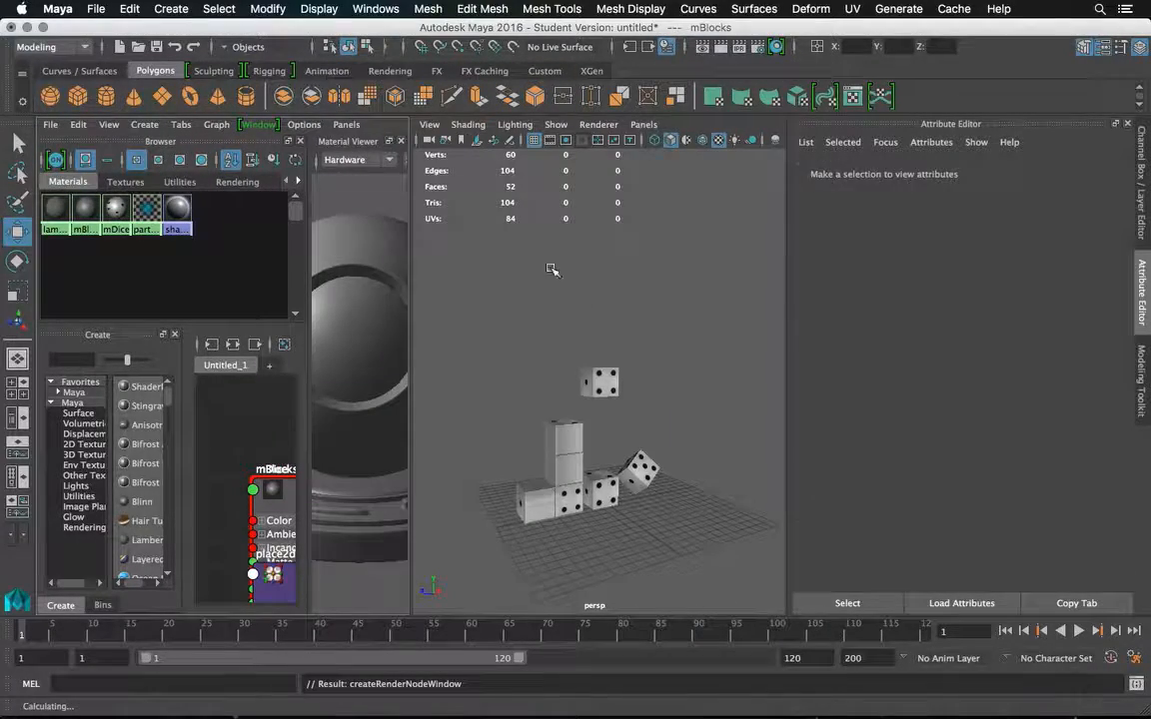
{"action": "left_click", "coordinate": [1101, 390]}
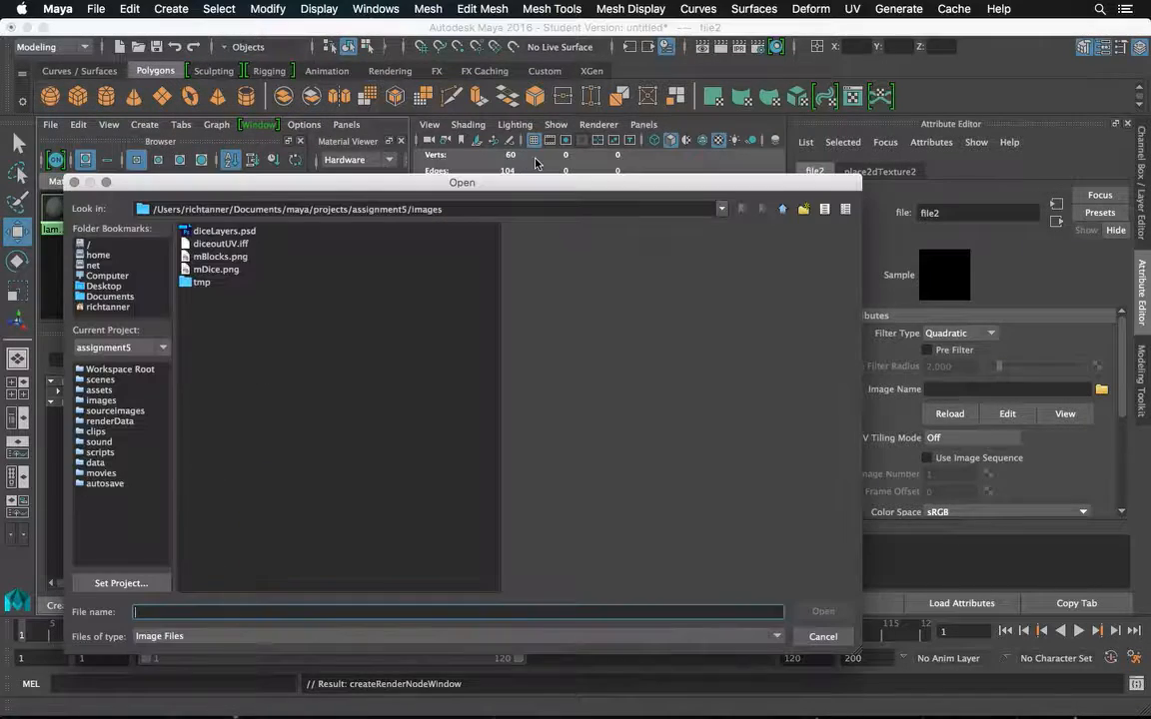
{"action": "left_click", "coordinate": [236, 260]}
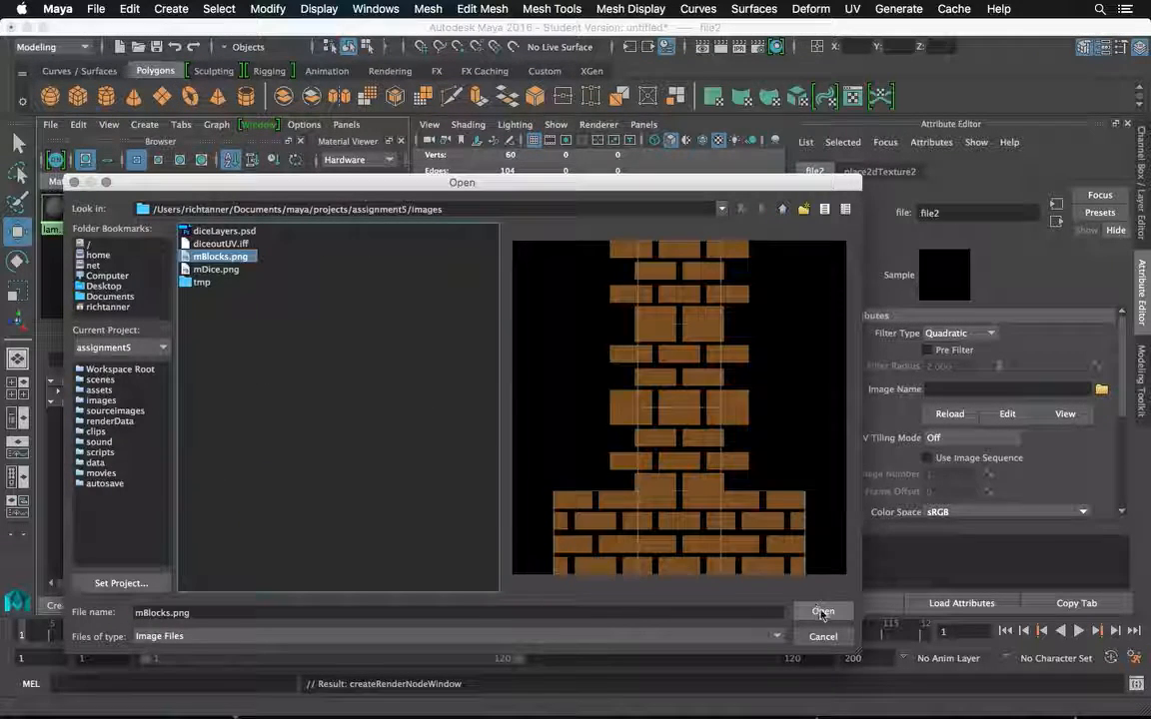
{"action": "left_click", "coordinate": [822, 611]}
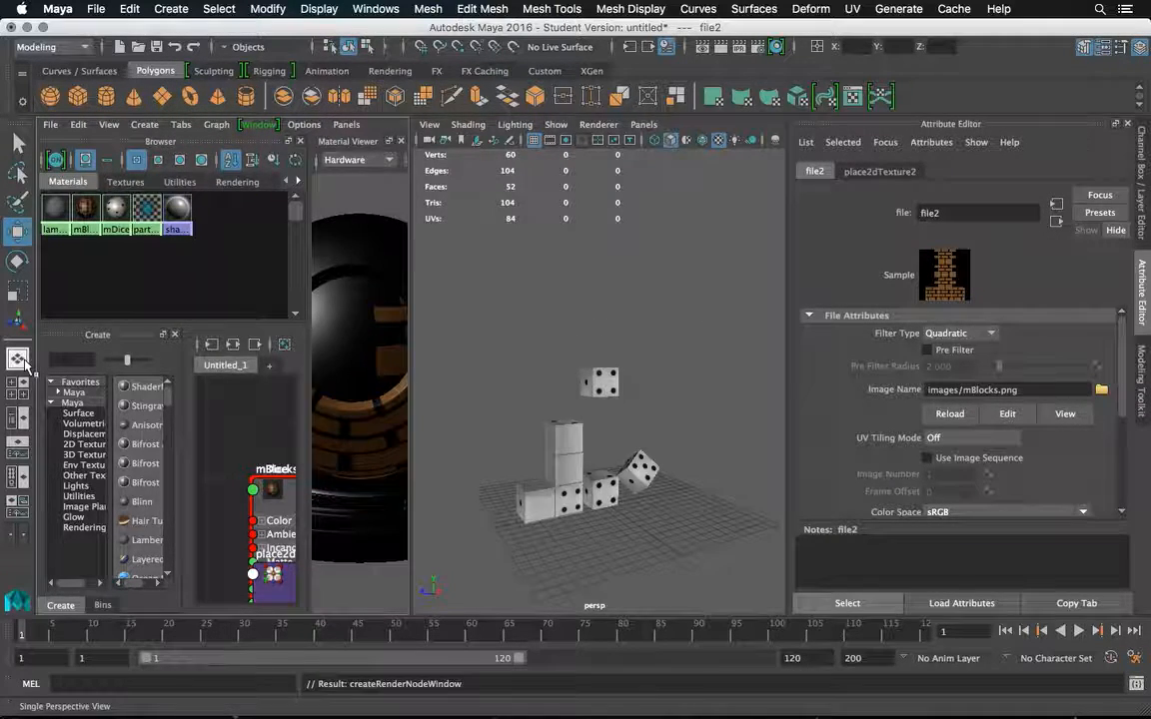
Restore the single perspective view, frame the floating die, pCube4, and assign it the existing mBlocks material.
{"action": "key", "text": "space"}
{"action": "left_click", "coordinate": [440, 381]}
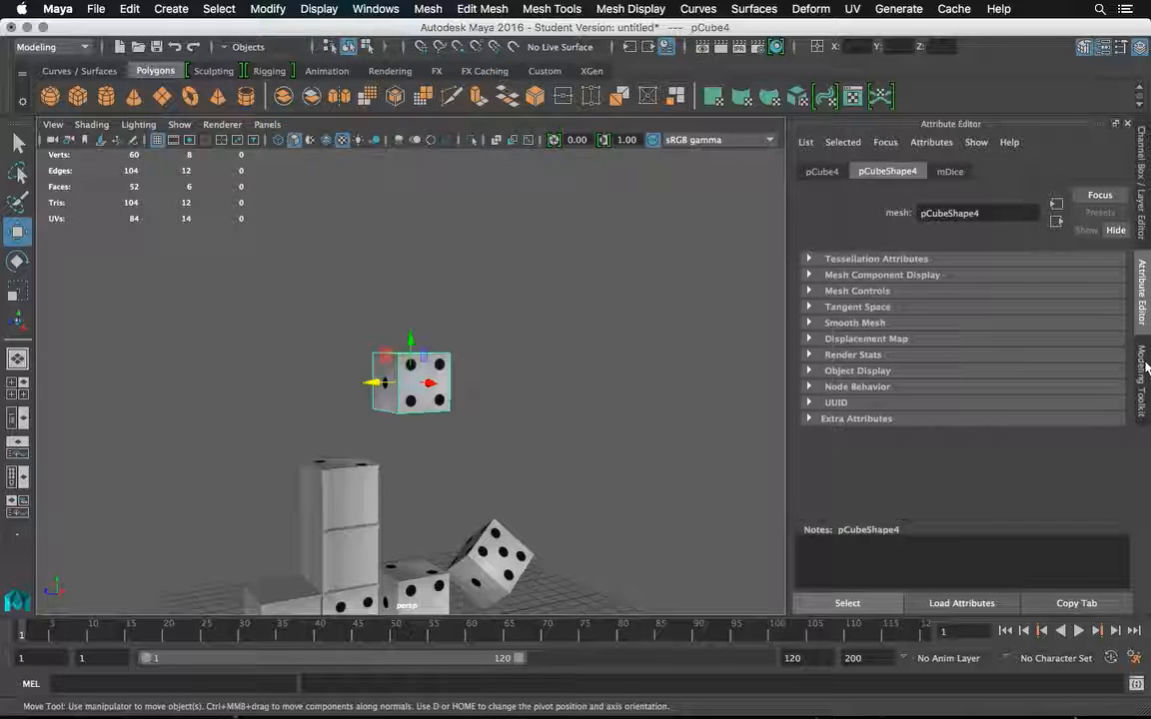
{"action": "key", "text": "f"}
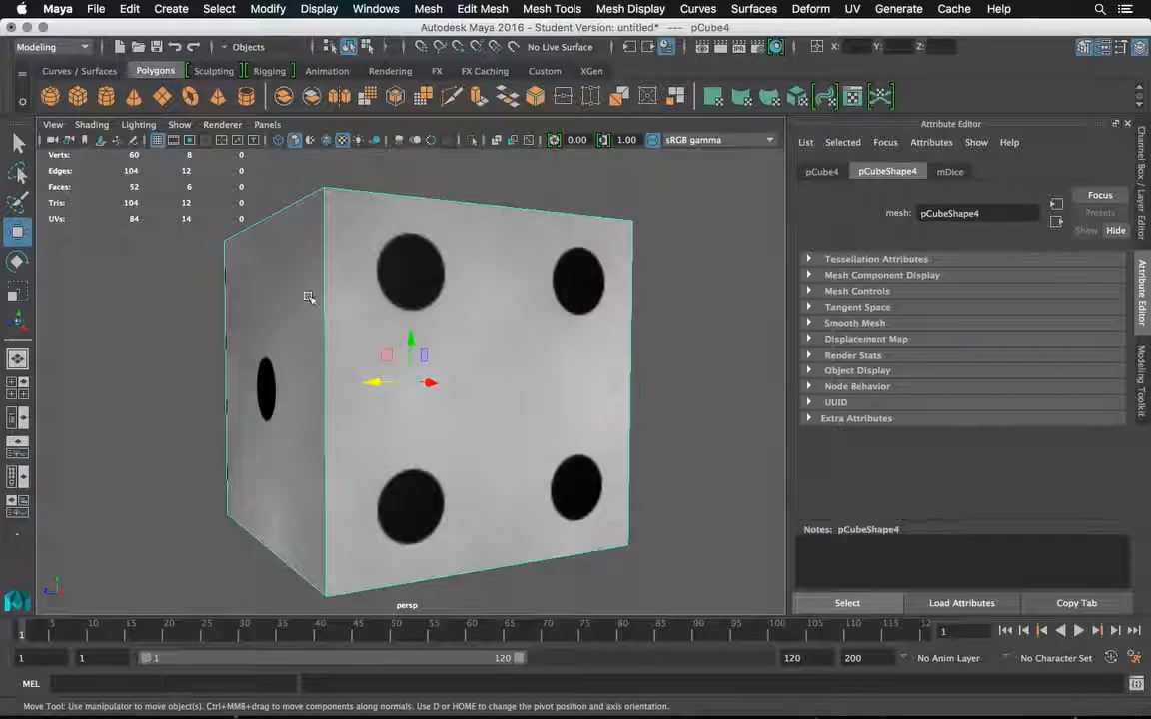
{"action": "left_click", "coordinate": [19, 142]}
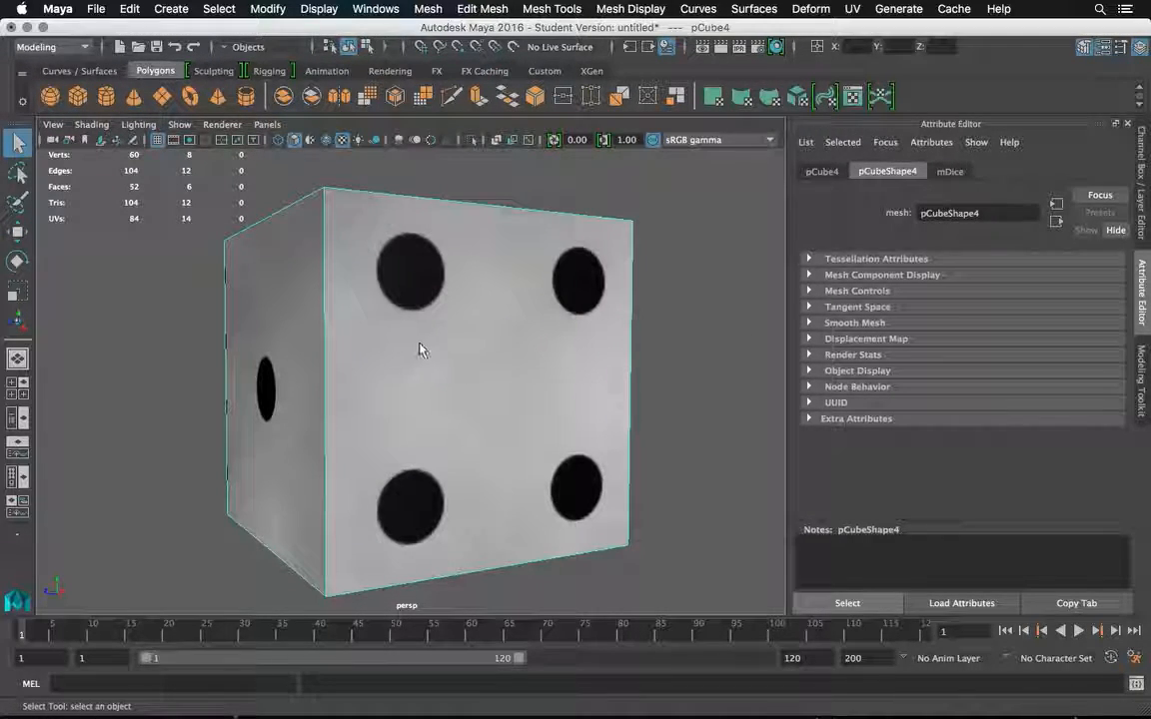
{"action": "right_click", "coordinate": [420, 259]}
{"action": "mouse_move", "coordinate": [439, 675]}
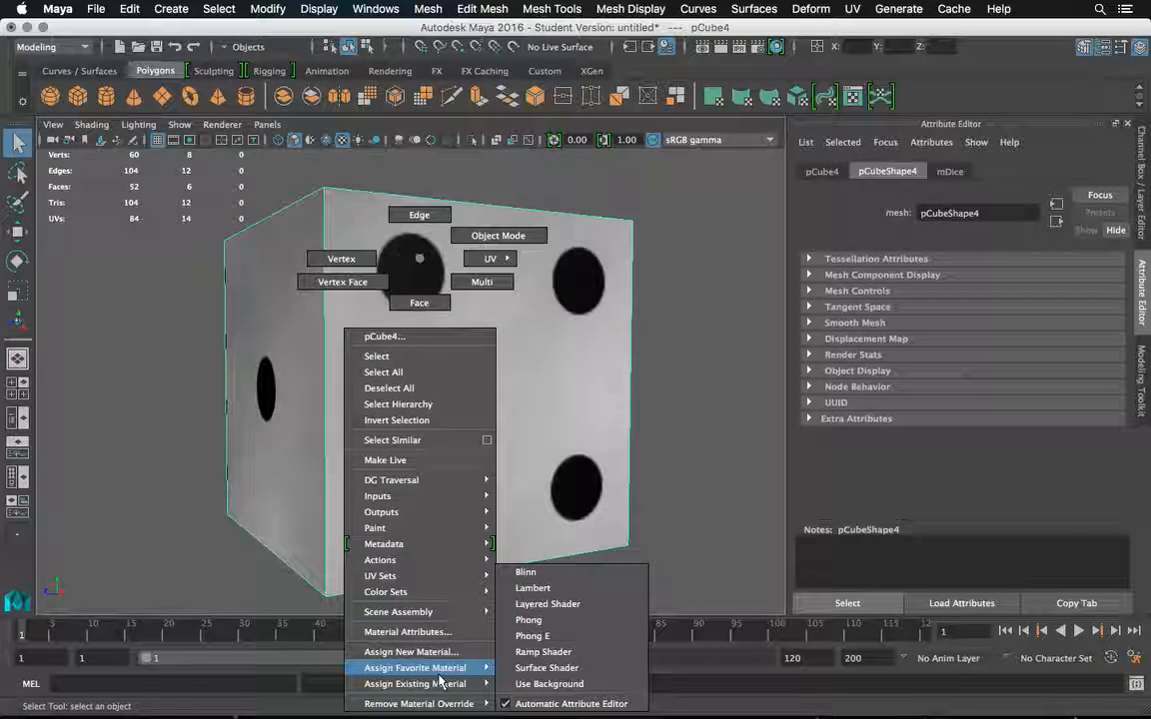
{"action": "left_click", "coordinate": [534, 650]}
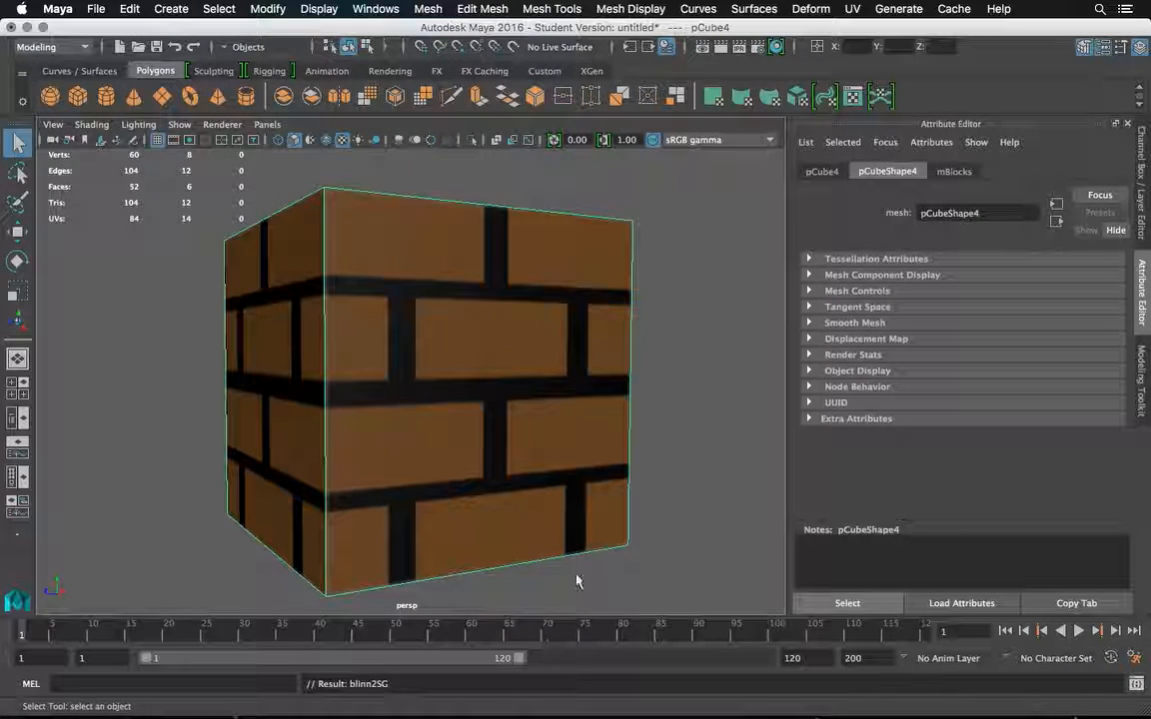
Inspect the brick texture on the floating cube's faces and duplicate the cube.
{"action": "left_click_drag", "start_coordinate": [588, 319], "coordinate": [250, 369]}
{"action": "left_click_drag", "start_coordinate": [280, 288], "coordinate": [366, 302]}
{"action": "left_click_drag", "start_coordinate": [747, 303], "coordinate": [578, 321]}
{"action": "scroll", "coordinate": [578, 322], "scroll_direction": "down", "scroll_amount": 3}
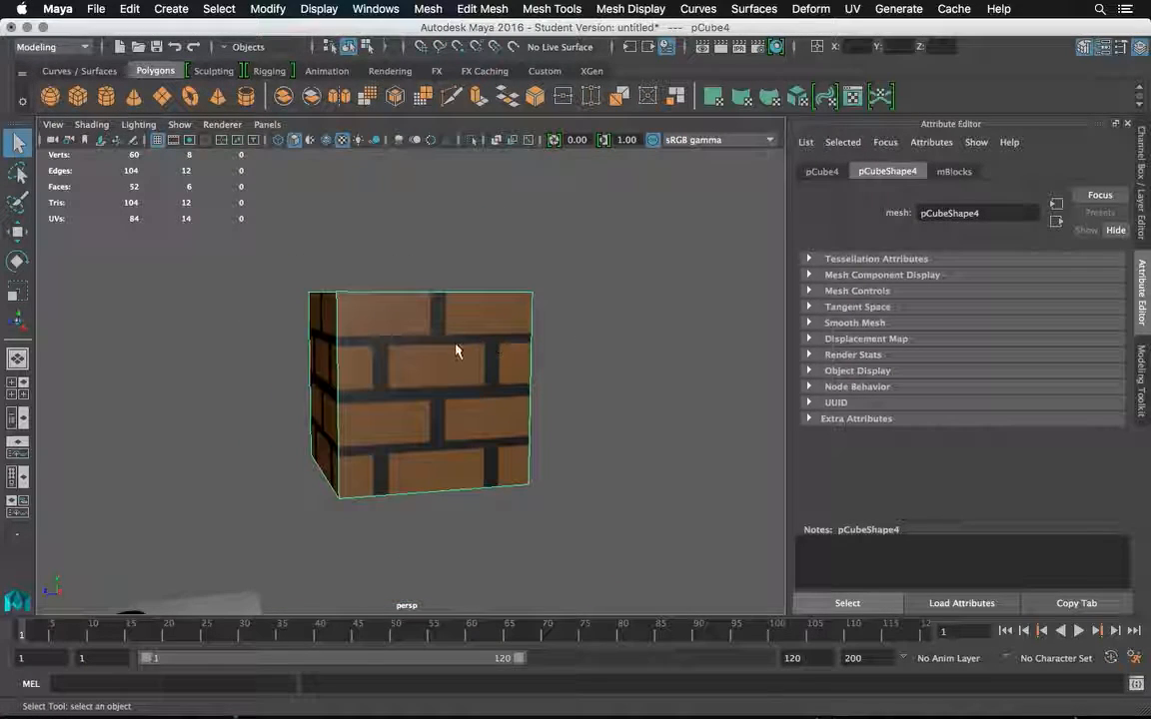
{"action": "key", "text": "ctrl+d"}
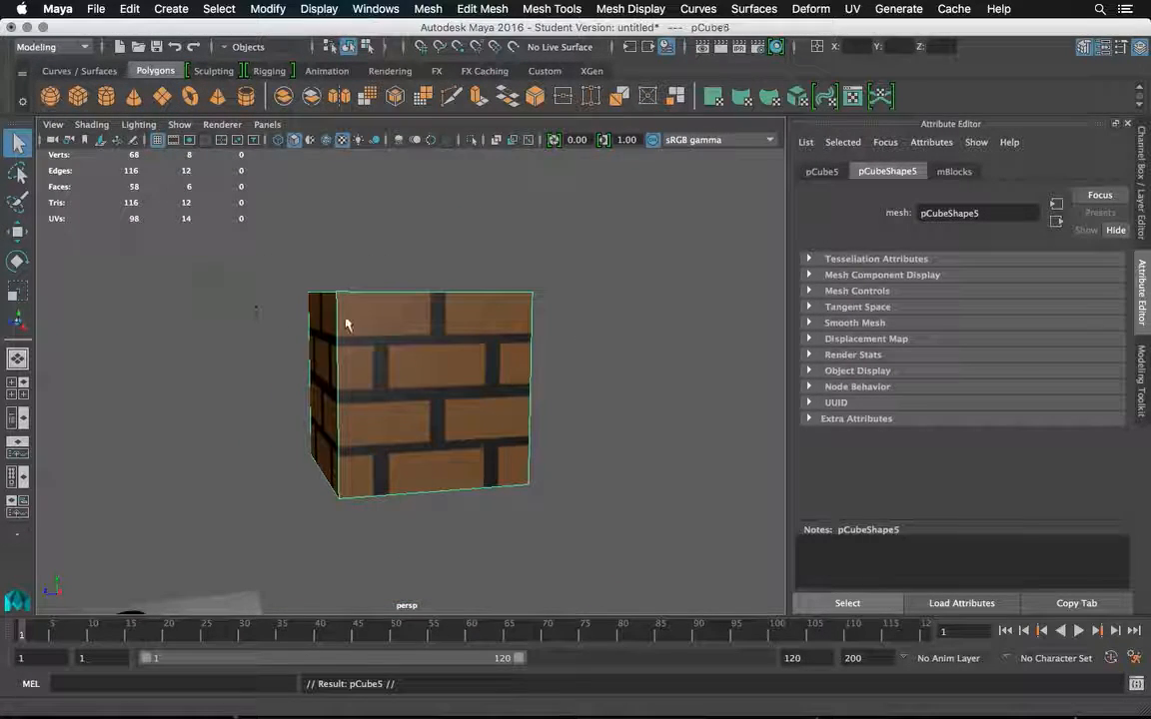
Move the duplicated brick cube sideways until it sits flush beside the original, forming a two-cube brick wall, and deselect it.
{"action": "left_click", "coordinate": [17, 229]}
{"action": "left_click_drag", "start_coordinate": [384, 384], "coordinate": [188, 386]}
{"action": "left_click", "coordinate": [611, 298]}
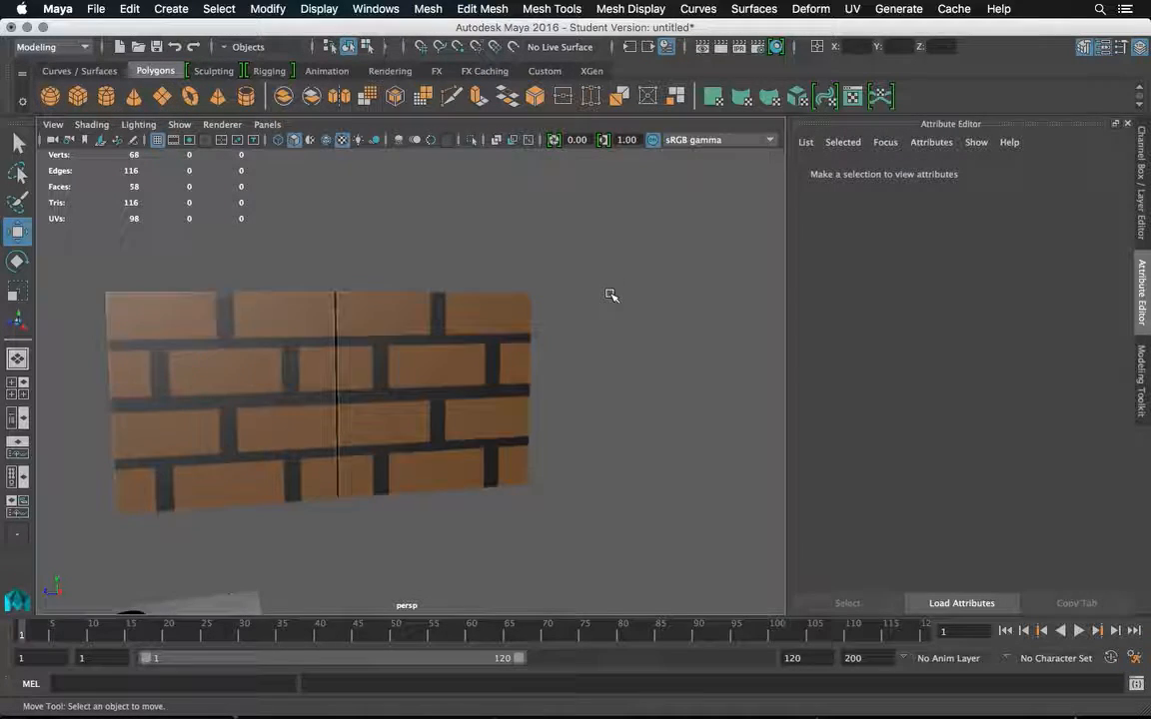
Save the scene as coolBlocks.mb in the scenes folder of the assignment5 project.
{"action": "scroll", "coordinate": [611, 296], "scroll_direction": "down", "scroll_amount": 5}
{"action": "scroll", "coordinate": [547, 316], "scroll_direction": "down", "scroll_amount": 4}
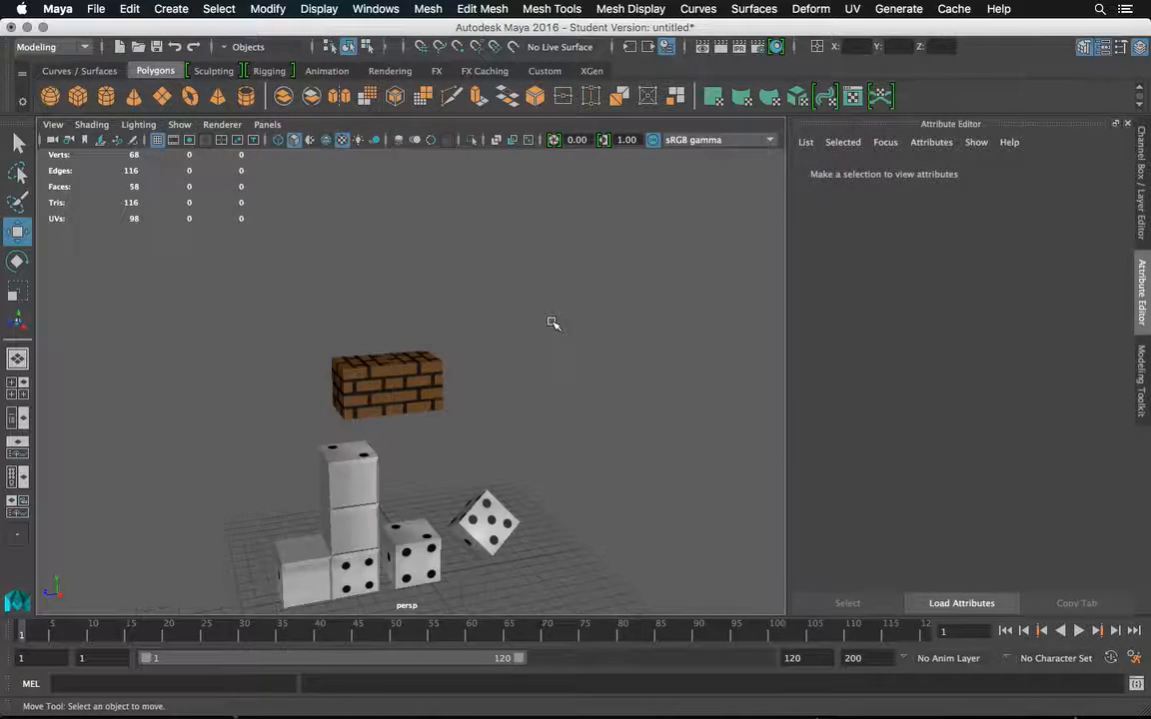
{"action": "left_click_drag", "start_coordinate": [525, 333], "coordinate": [531, 342], "text": "alt"}
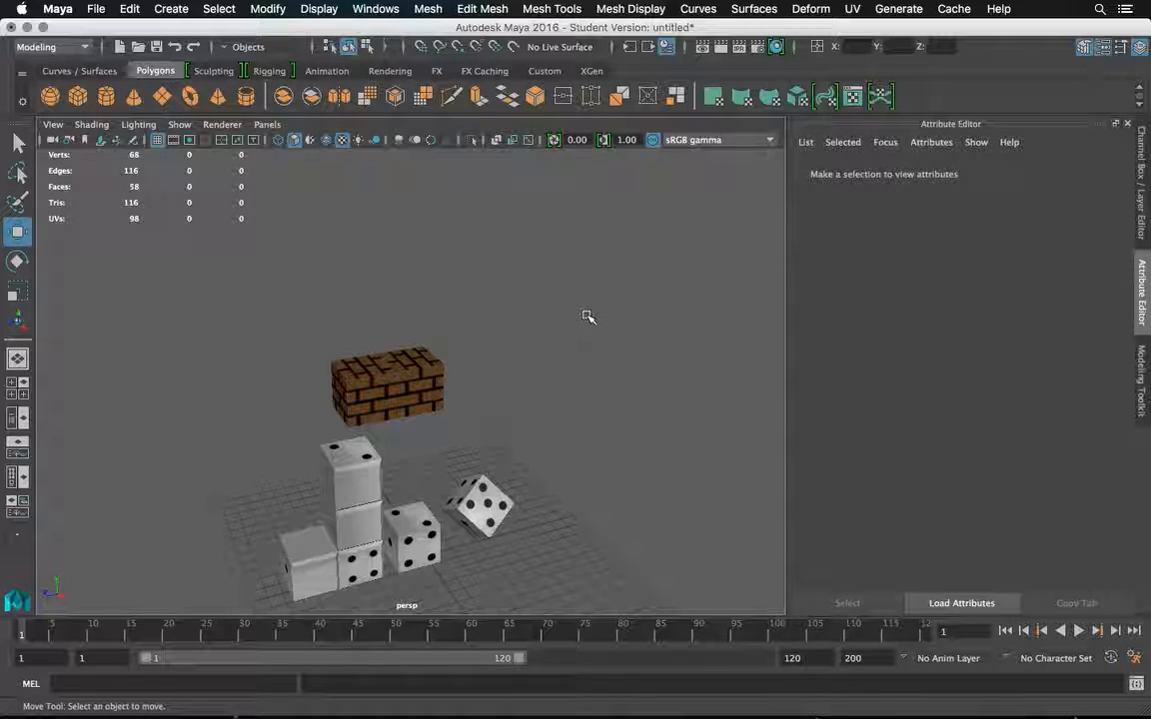
{"action": "left_click_drag", "start_coordinate": [530, 347], "coordinate": [546, 344]}
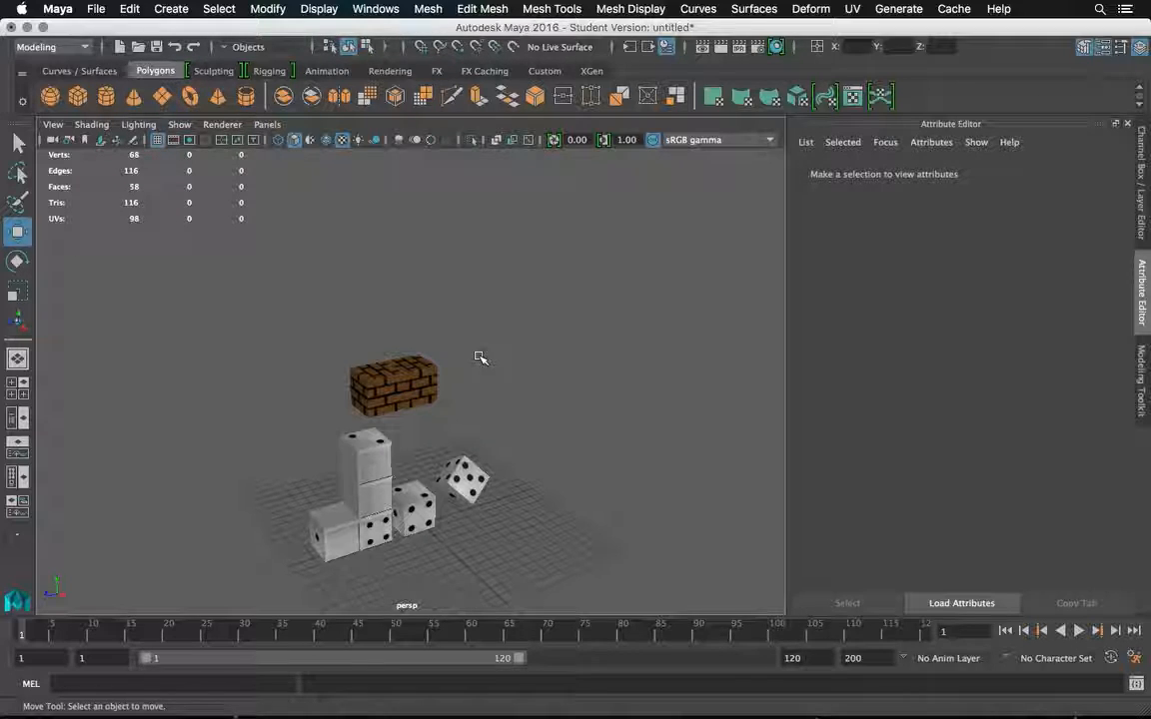
{"action": "scroll", "coordinate": [430, 380], "scroll_direction": "up", "scroll_amount": 3}
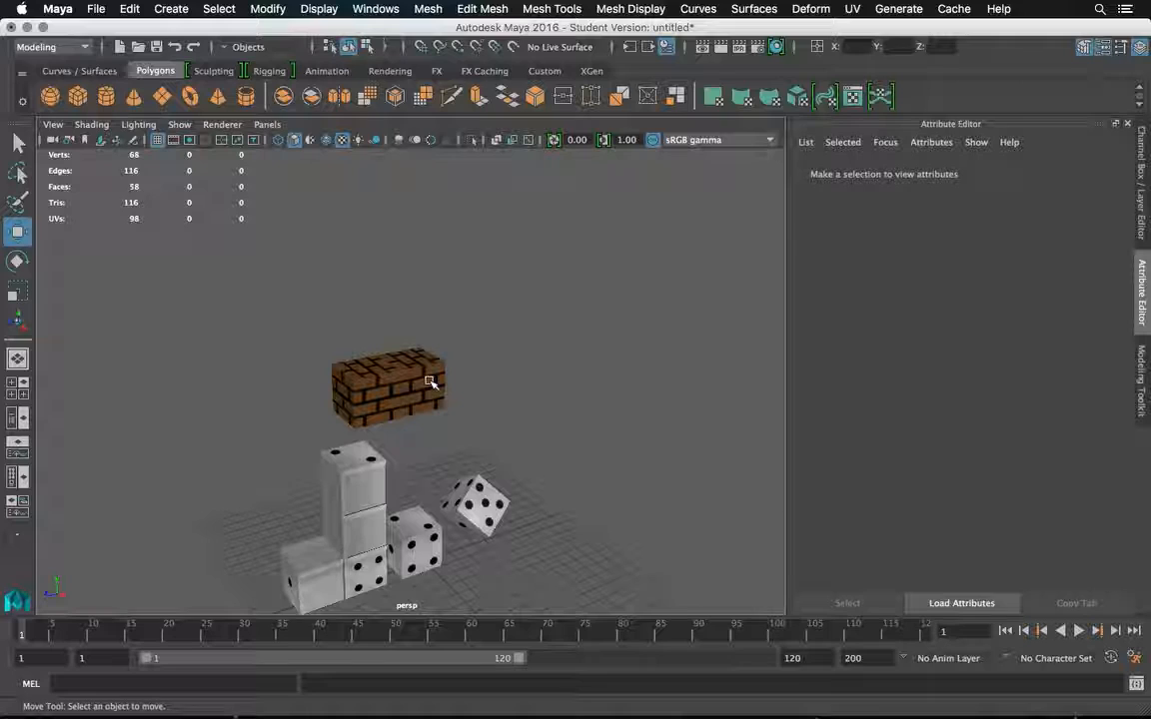
{"action": "left_click_drag", "start_coordinate": [429, 381], "coordinate": [504, 303]}
{"action": "scroll", "coordinate": [503, 303], "scroll_direction": "up", "scroll_amount": 2}
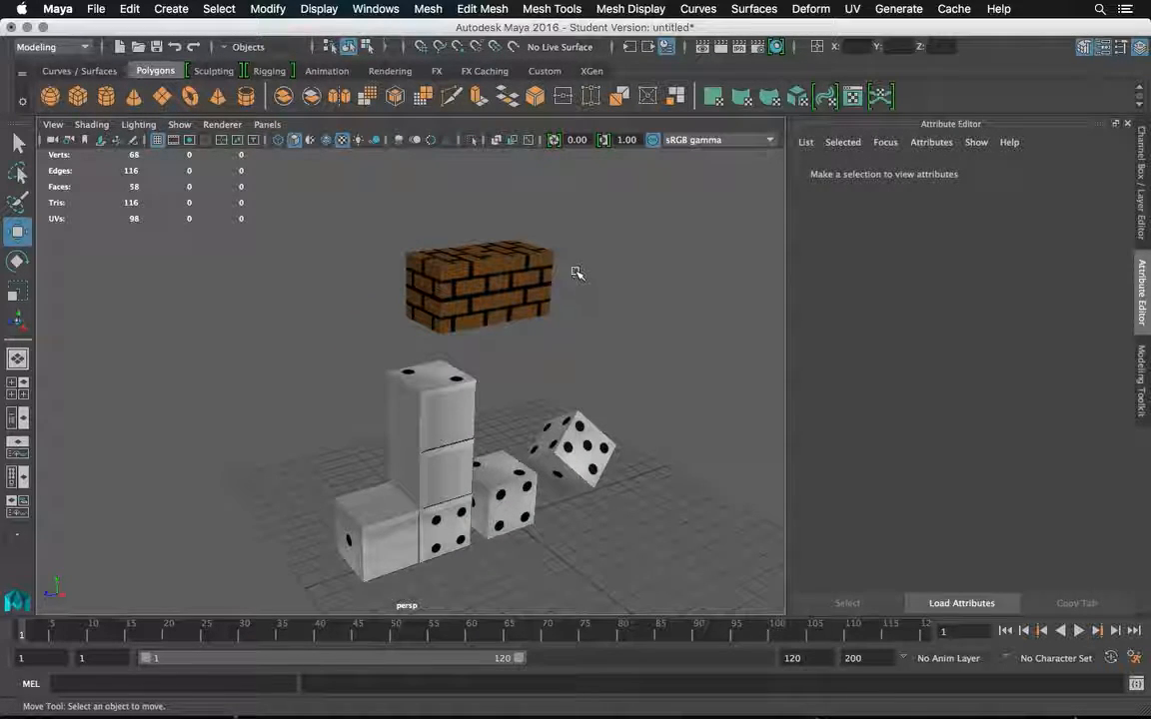
{"action": "left_click", "coordinate": [96, 7]}
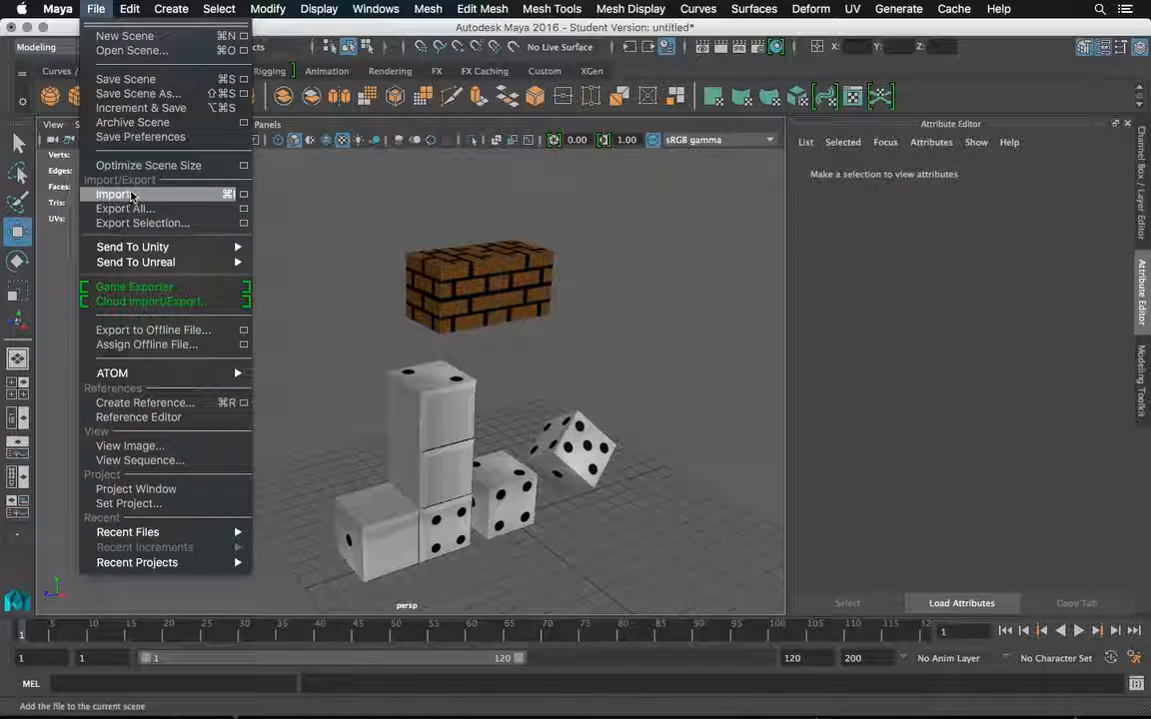
{"action": "left_click", "coordinate": [121, 93]}
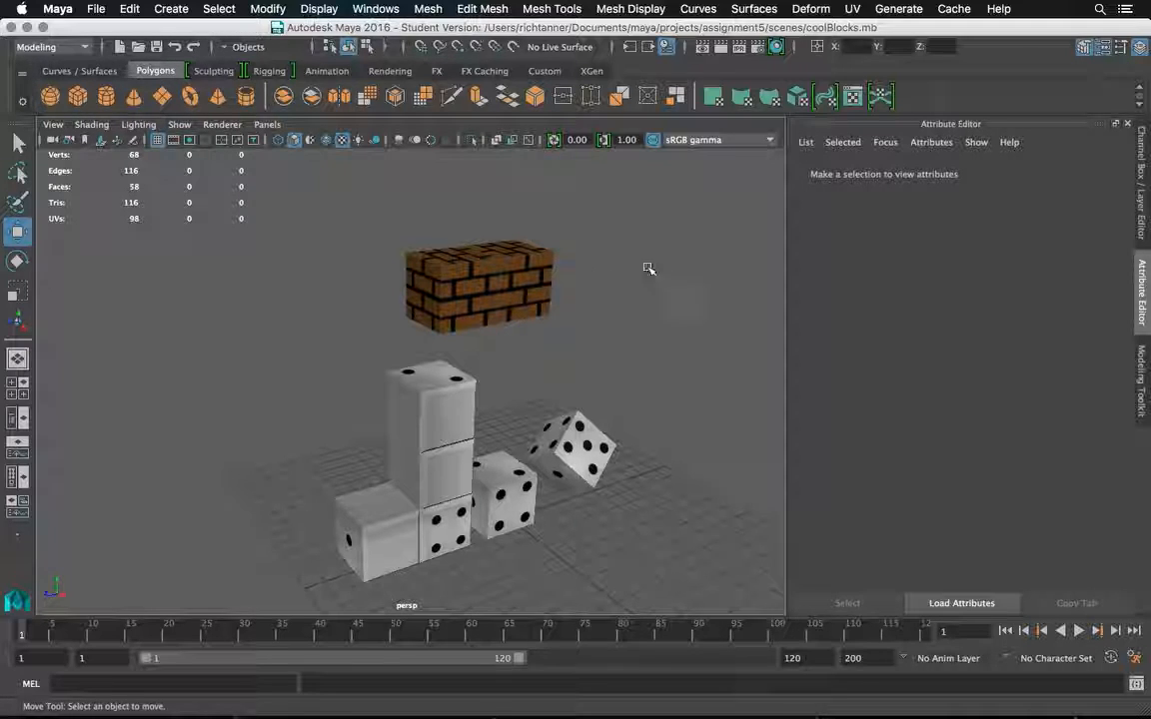
Delete the duplicated brick cube, pCube5.
{"action": "left_click", "coordinate": [529, 282]}
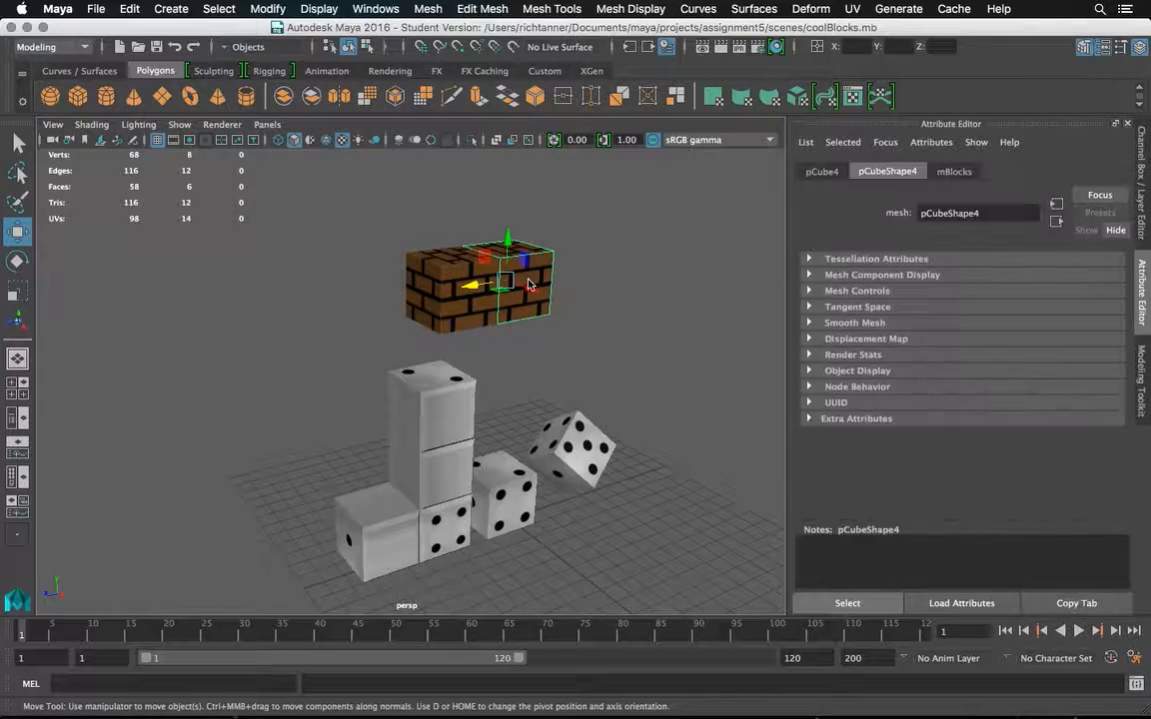
{"action": "left_click", "coordinate": [475, 291]}
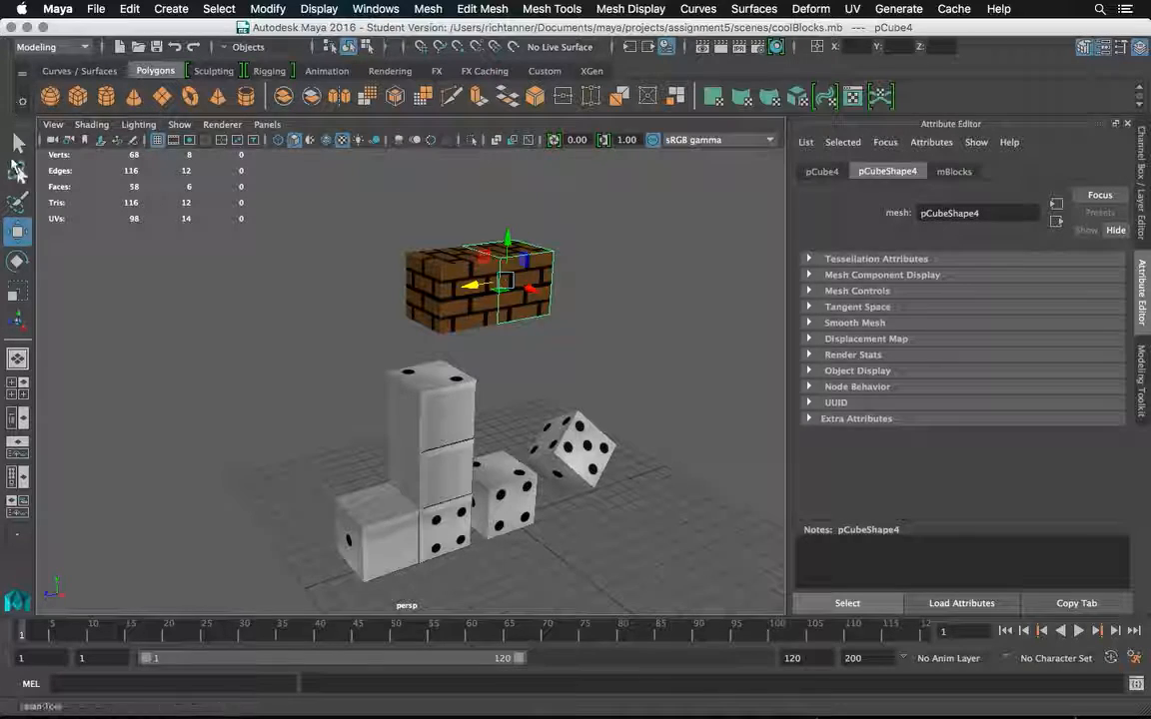
{"action": "left_click", "coordinate": [18, 145]}
{"action": "left_click", "coordinate": [470, 306]}
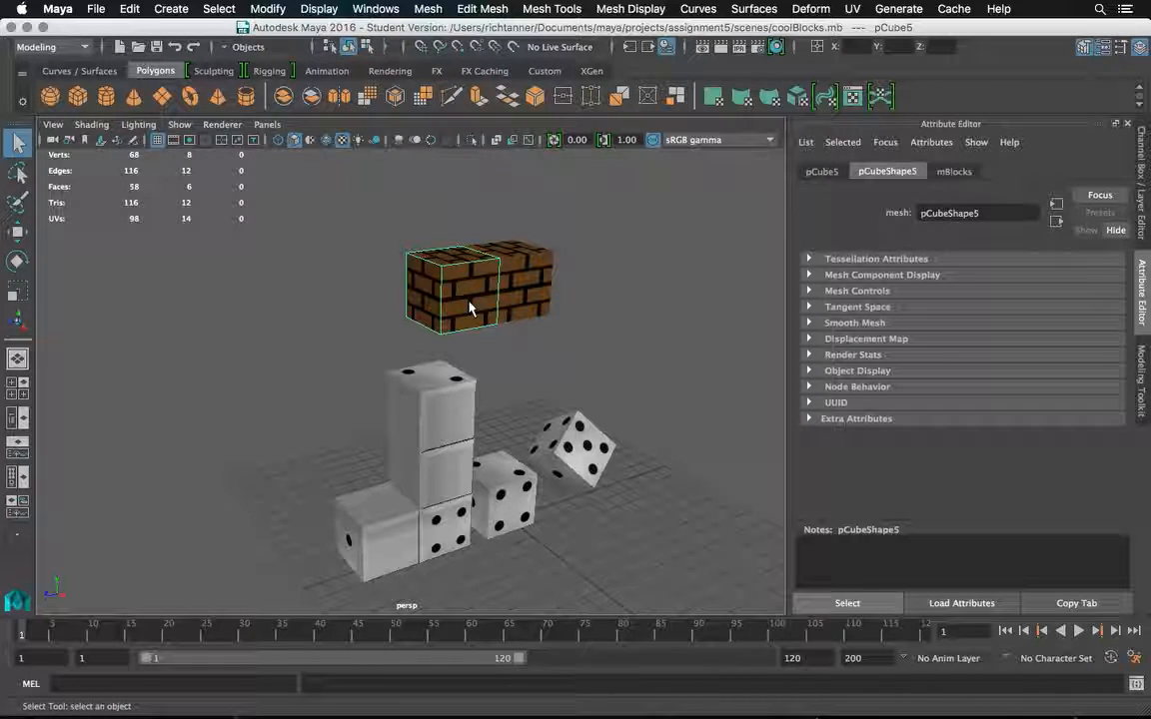
{"action": "key", "text": "Delete"}
Frame the remaining brick cube, pCube4, and examine how the brick pattern meets along the edges of its faces.
{"action": "left_click", "coordinate": [517, 296]}
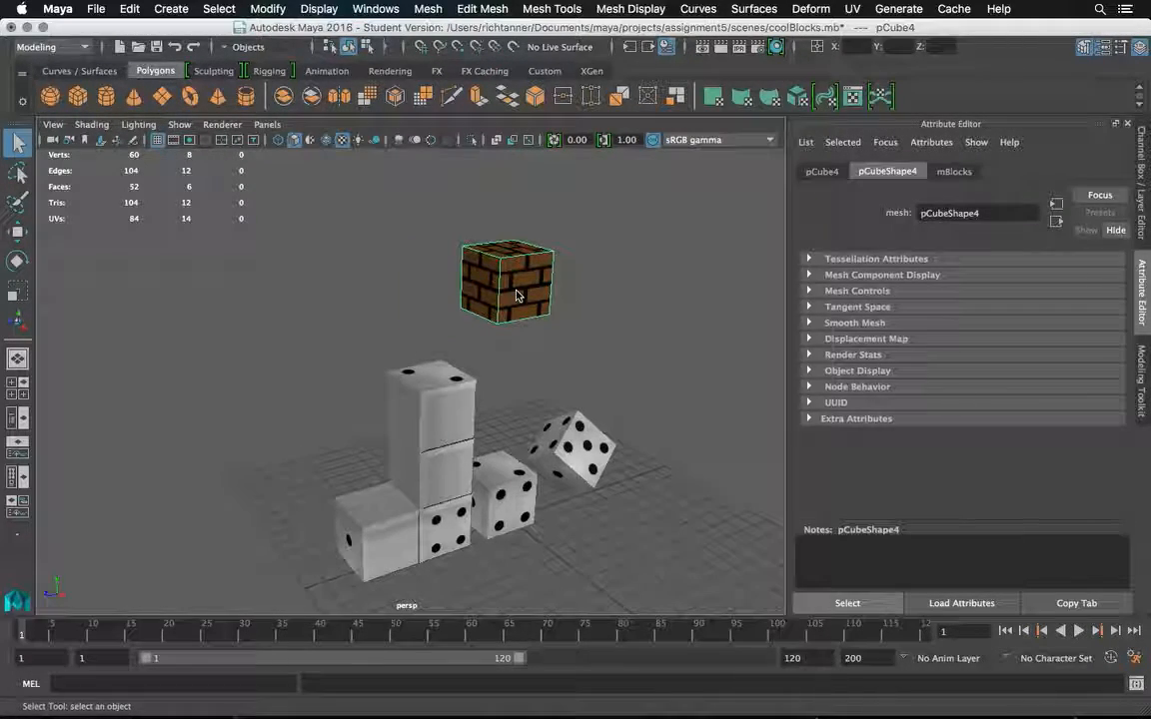
{"action": "key", "text": "f"}
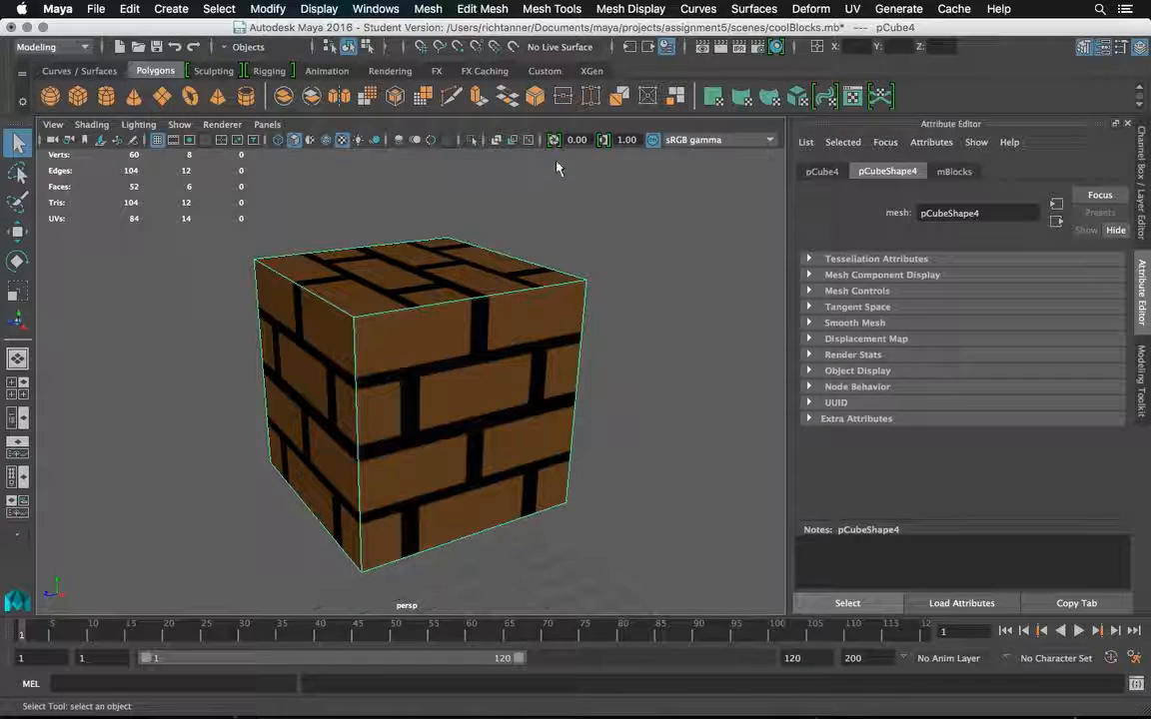
{"action": "left_click_drag", "start_coordinate": [428, 338], "coordinate": [300, 327]}
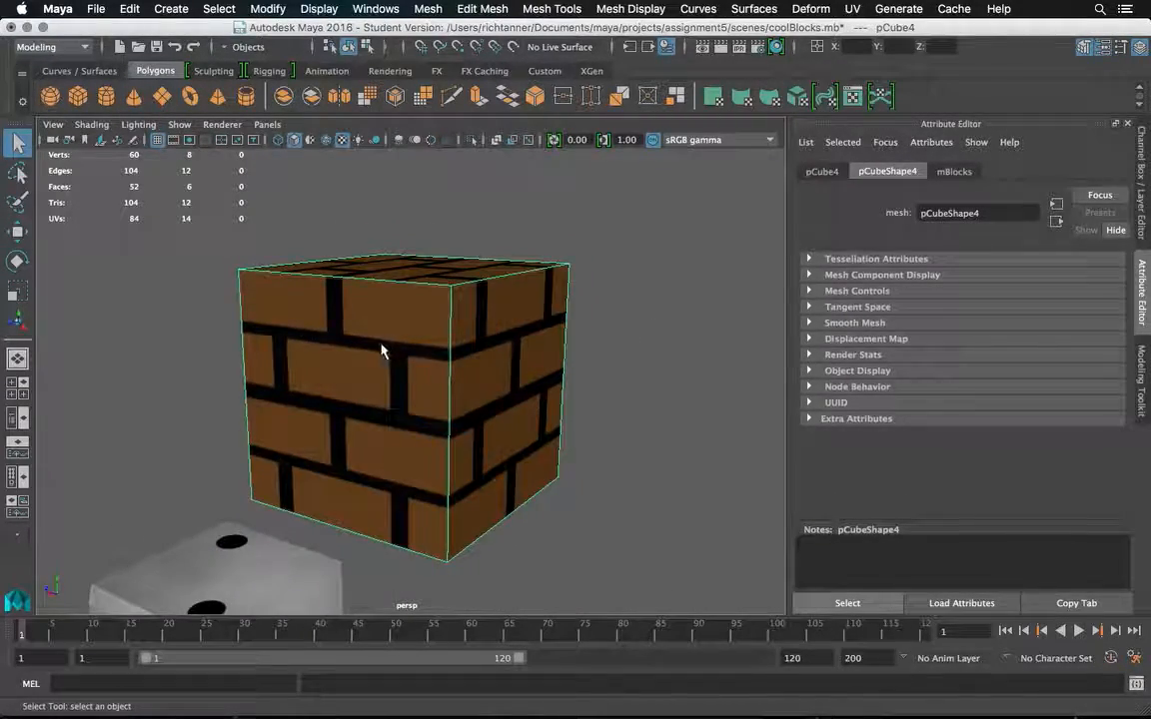
{"action": "left_click_drag", "start_coordinate": [398, 380], "coordinate": [340, 368]}
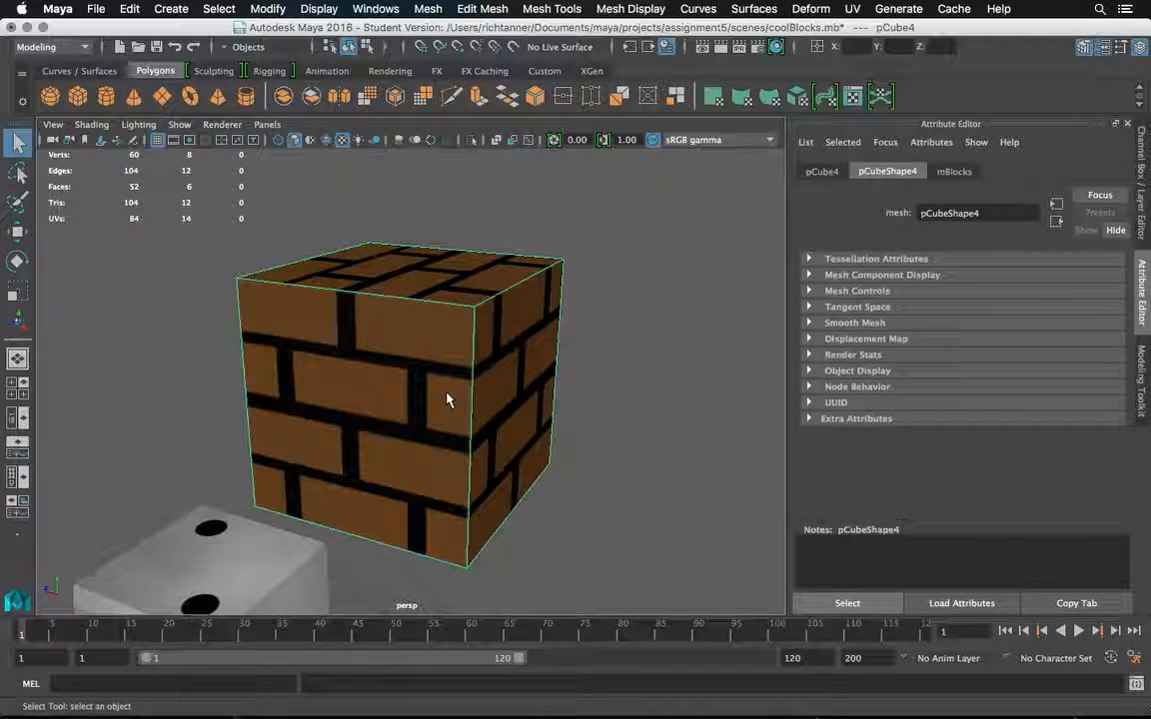
{"action": "left_click_drag", "start_coordinate": [467, 368], "coordinate": [507, 361]}
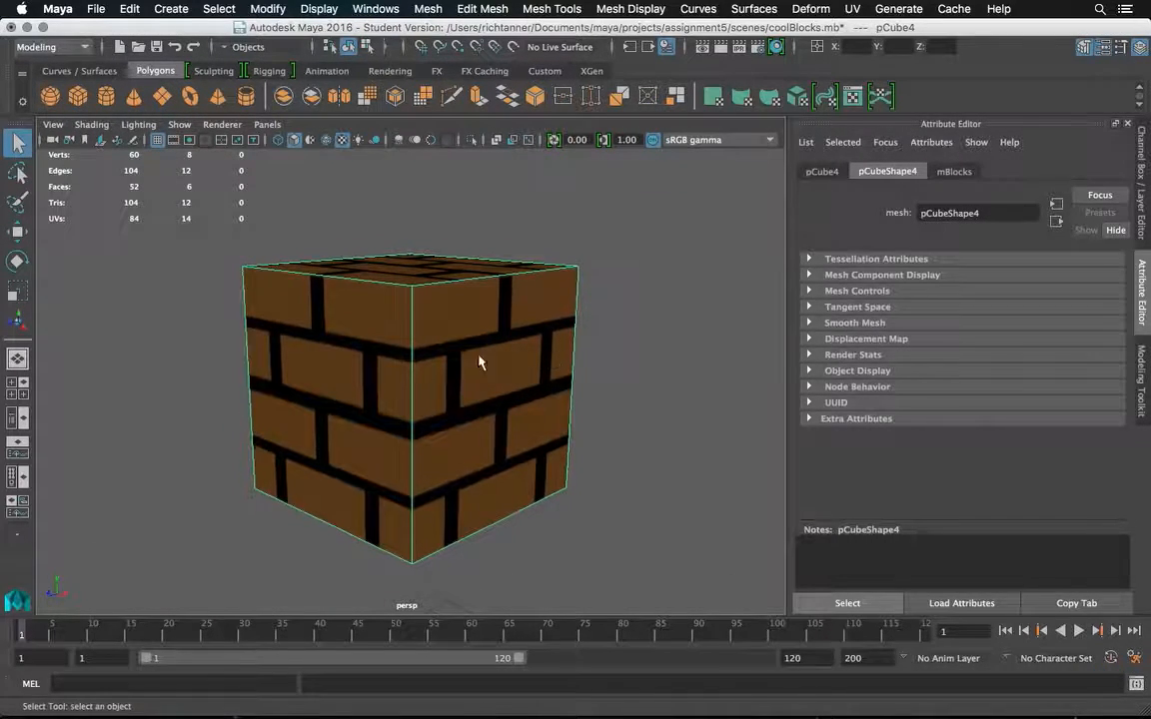
{"action": "left_click_drag", "start_coordinate": [412, 378], "coordinate": [278, 373]}
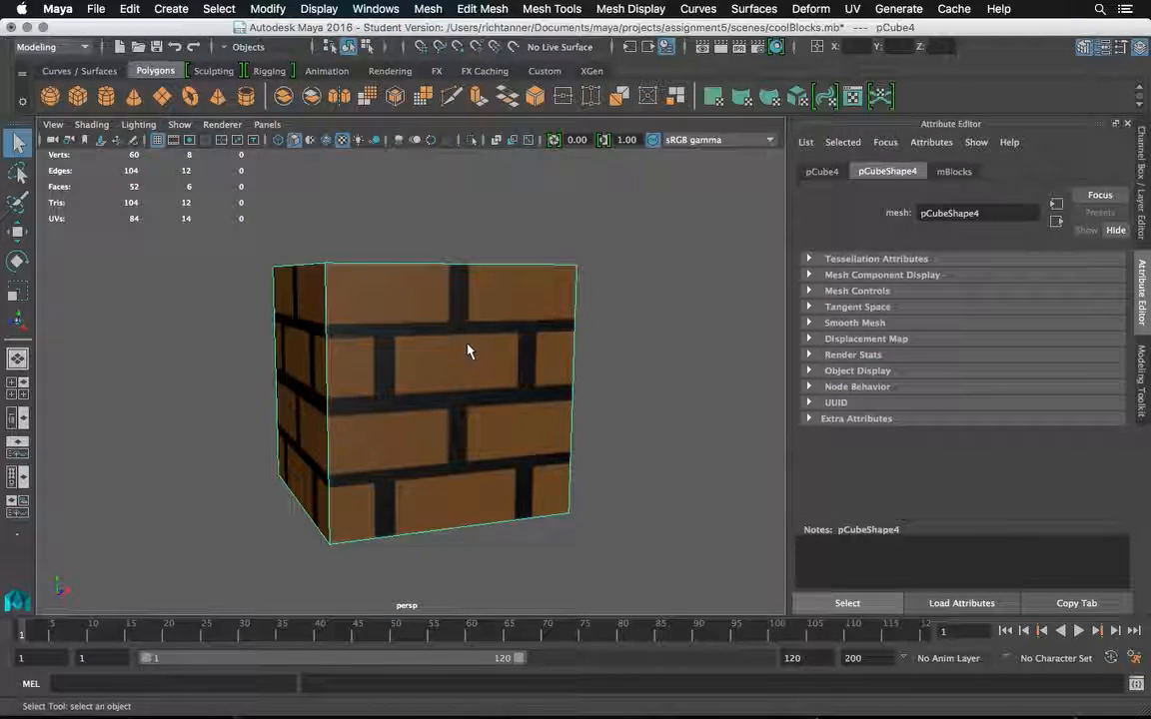
{"action": "mouse_move", "coordinate": [461, 334]}
{"action": "left_mouse_down"}
{"action": "mouse_move", "coordinate": [454, 379]}
{"action": "mouse_move", "coordinate": [459, 247]}
{"action": "mouse_move", "coordinate": [460, 265]}
{"action": "mouse_move", "coordinate": [437, 264]}
{"action": "mouse_move", "coordinate": [427, 283]}
{"action": "mouse_move", "coordinate": [377, 252]}
{"action": "mouse_move", "coordinate": [334, 282]}
{"action": "mouse_move", "coordinate": [403, 362]}
{"action": "mouse_move", "coordinate": [472, 339]}
{"action": "left_mouse_up"}
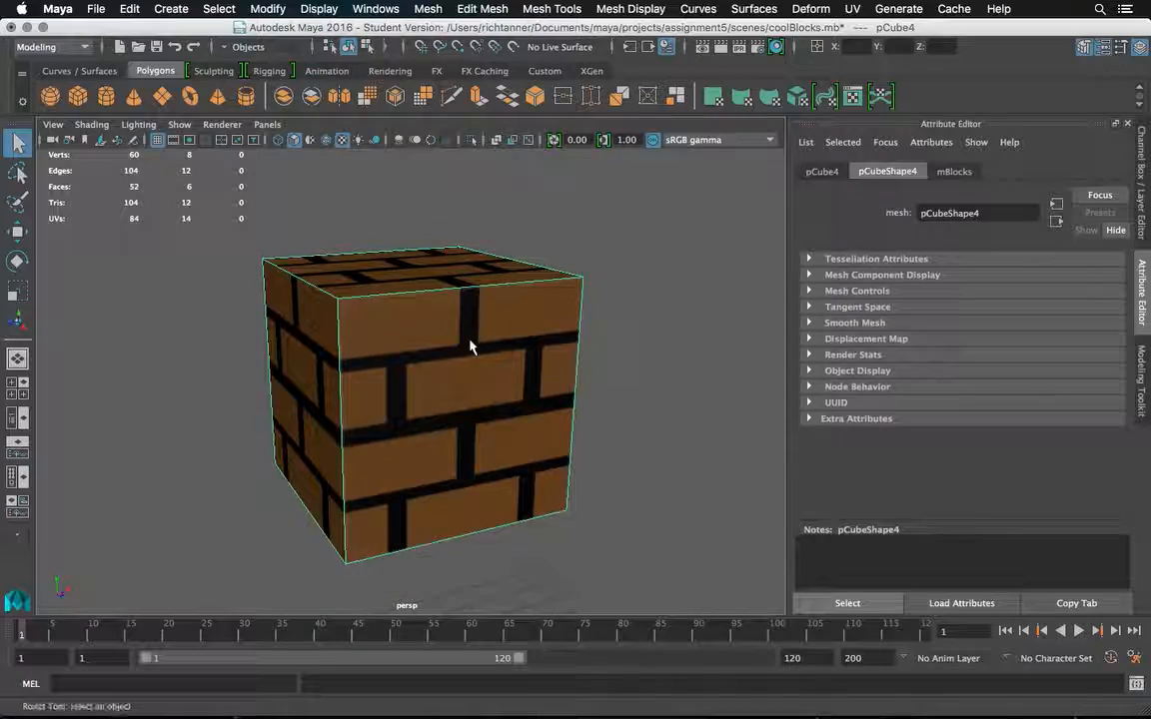
Open the UV Editor for pCube4 and shrink its window so the cube remains visible beside it, continuing past the Student Version notice.
{"action": "left_click", "coordinate": [852, 9]}
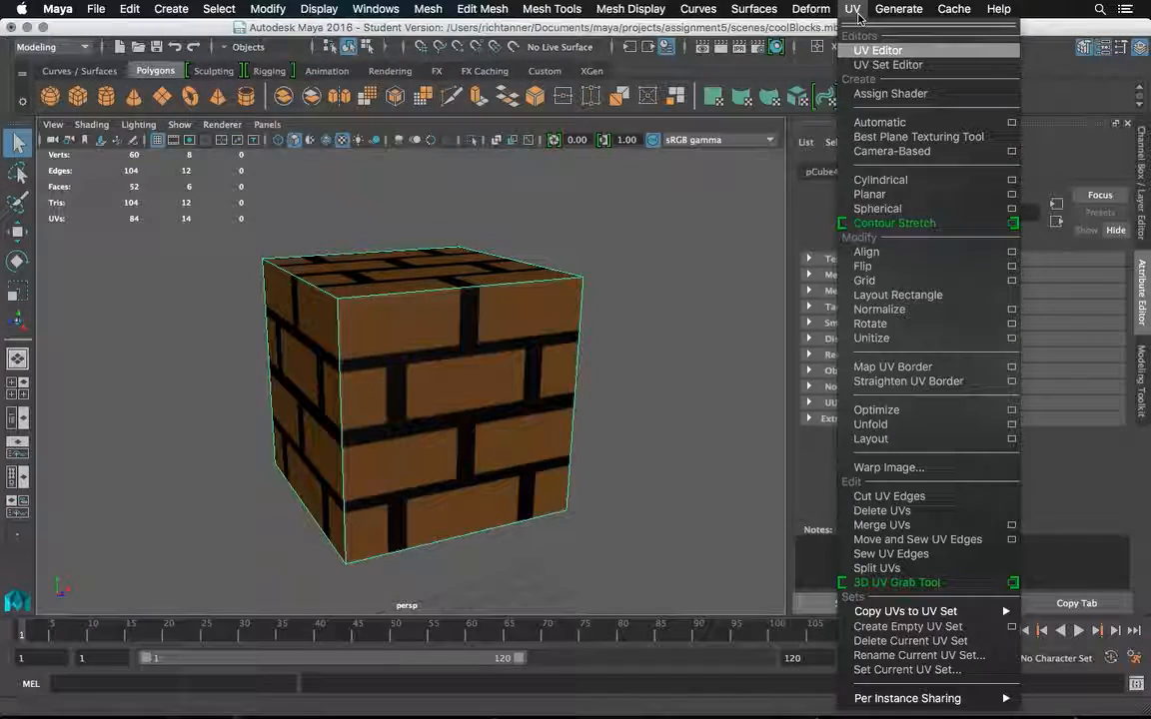
{"action": "left_click", "coordinate": [875, 51]}
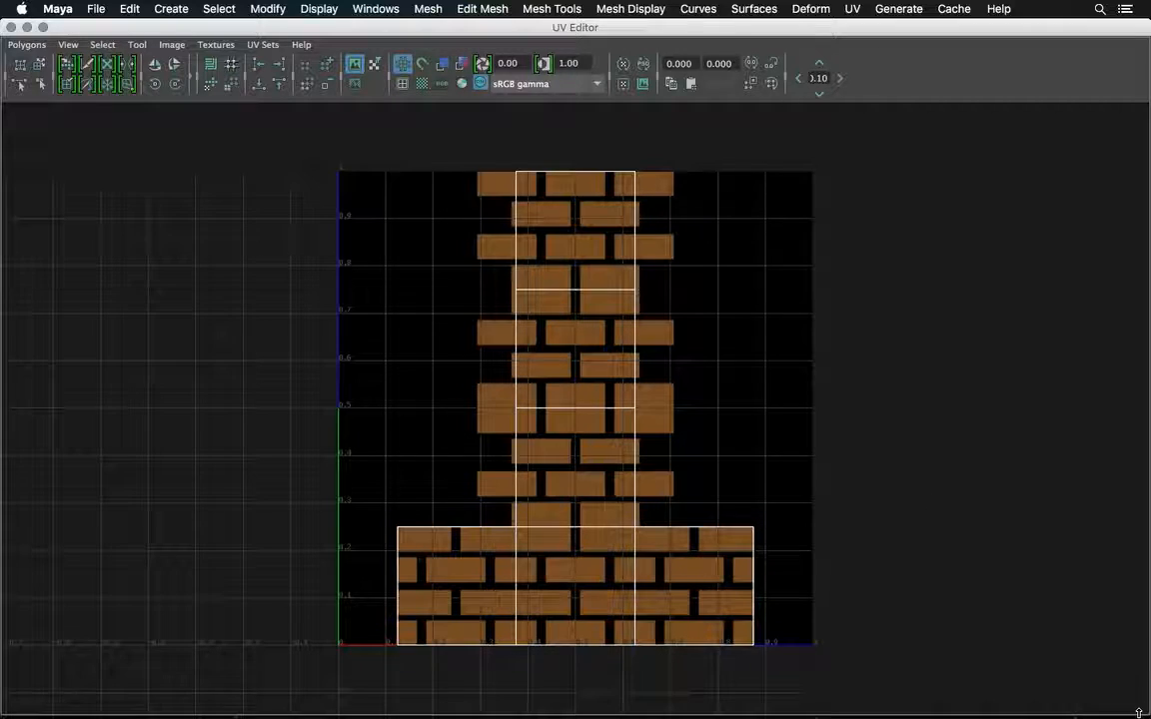
{"action": "left_click_drag", "start_coordinate": [1141, 711], "coordinate": [339, 403]}
{"action": "left_click", "coordinate": [438, 304]}
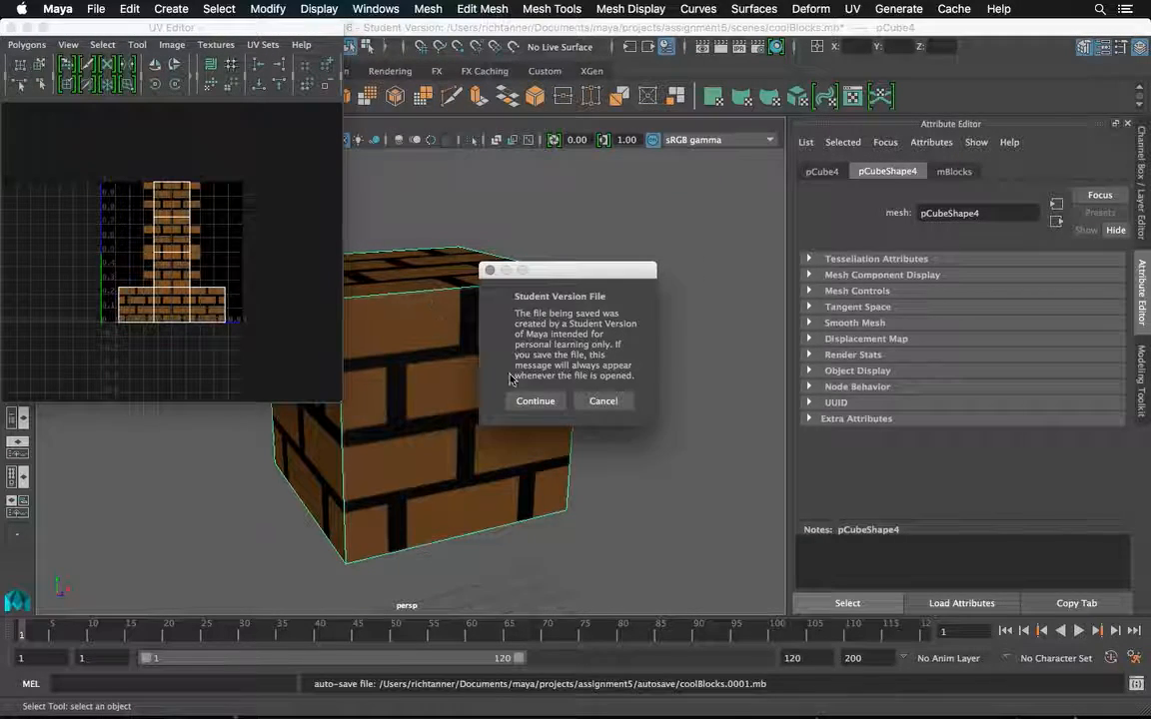
{"action": "left_click", "coordinate": [535, 401]}
{"action": "key", "text": "f"}
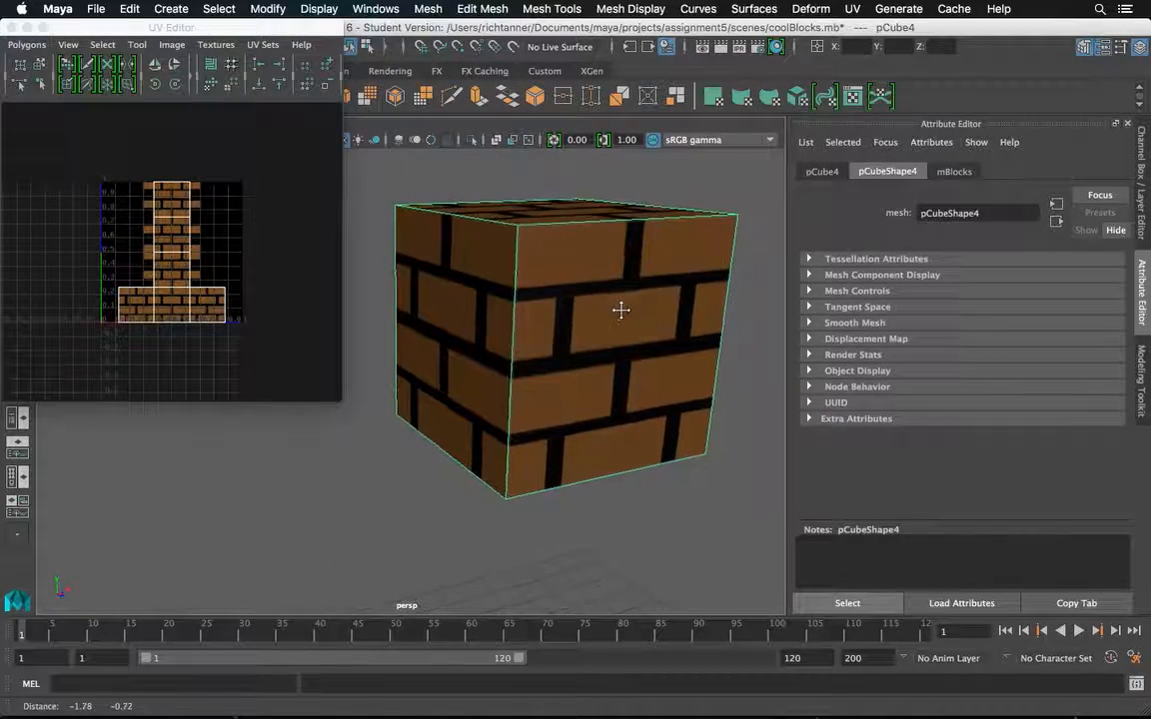
Switch pCube4 to face selection and select its top, bottom and side faces to examine where each lies in the UV layout.
{"action": "right_click", "coordinate": [588, 329]}
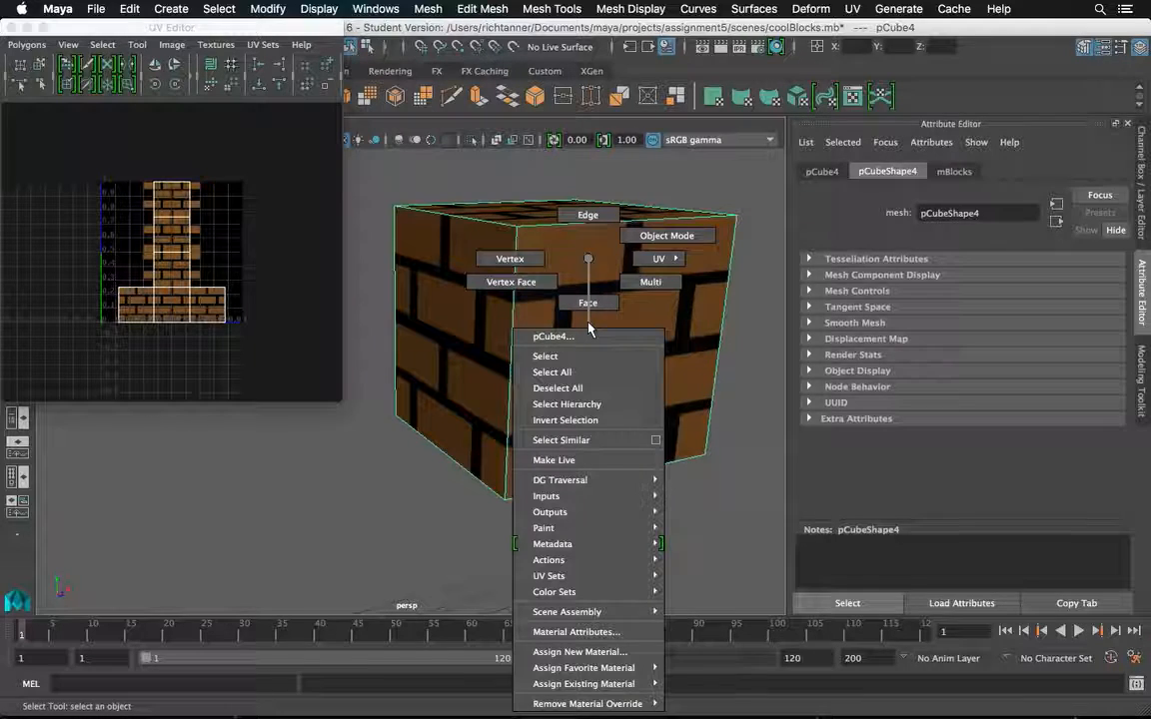
{"action": "left_click", "coordinate": [587, 304]}
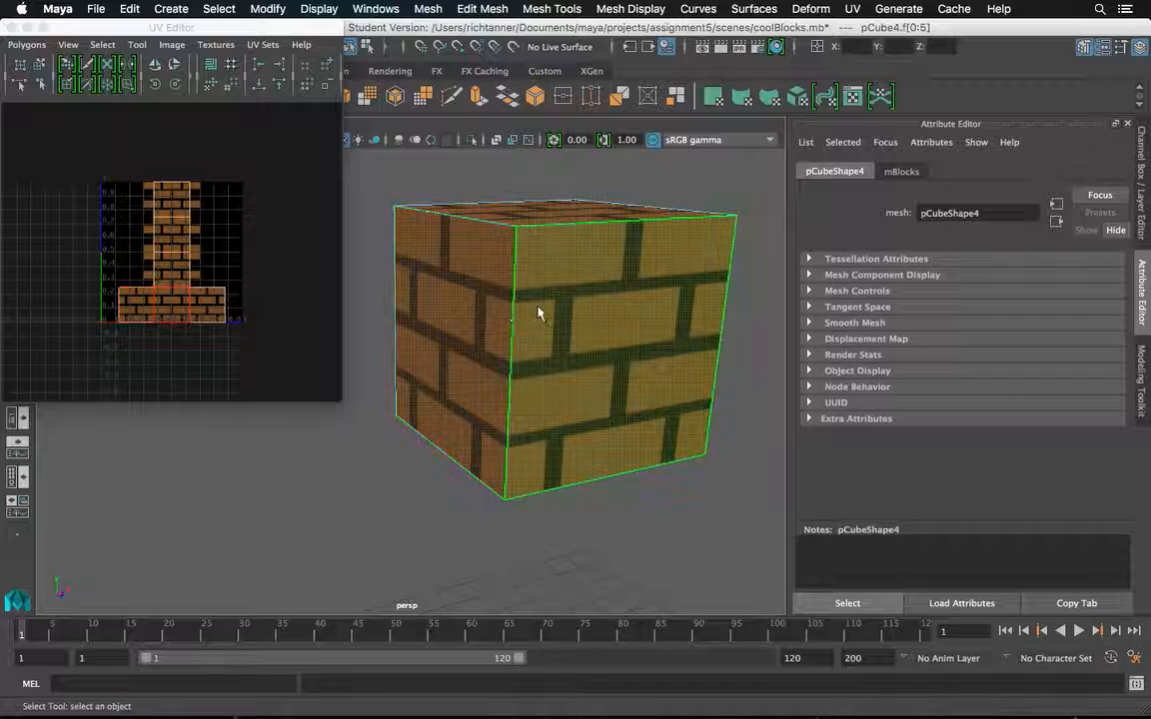
{"action": "left_click", "coordinate": [528, 222]}
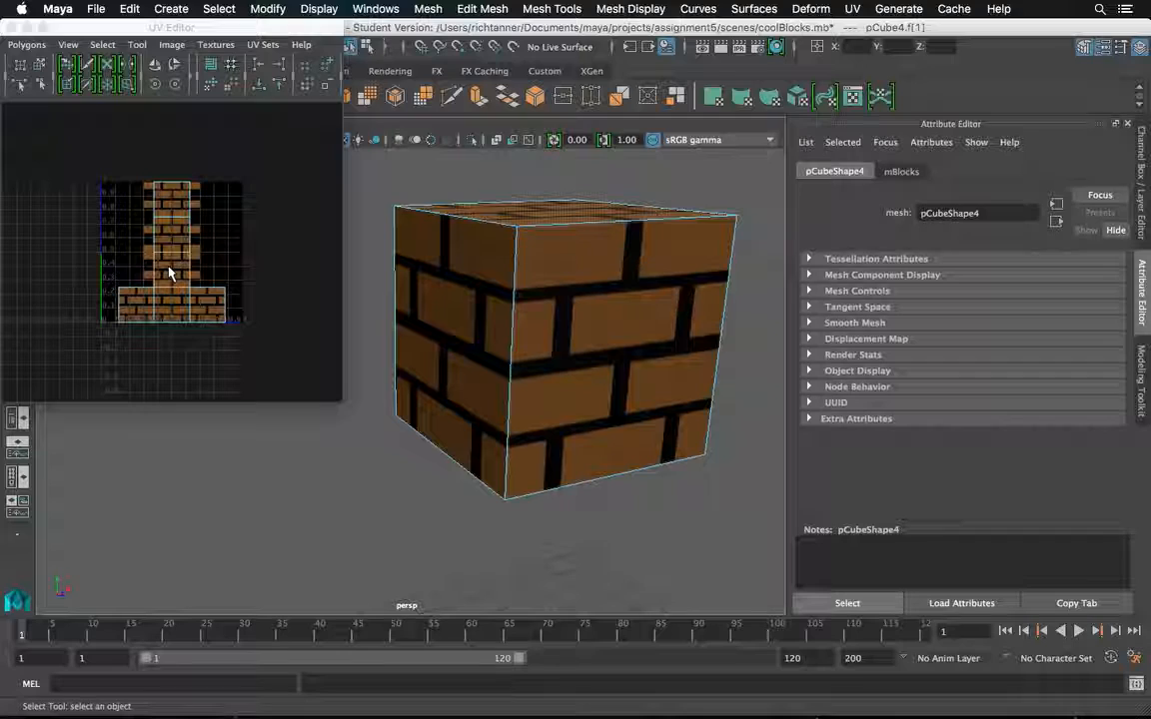
{"action": "left_click_drag", "start_coordinate": [609, 277], "coordinate": [608, 220]}
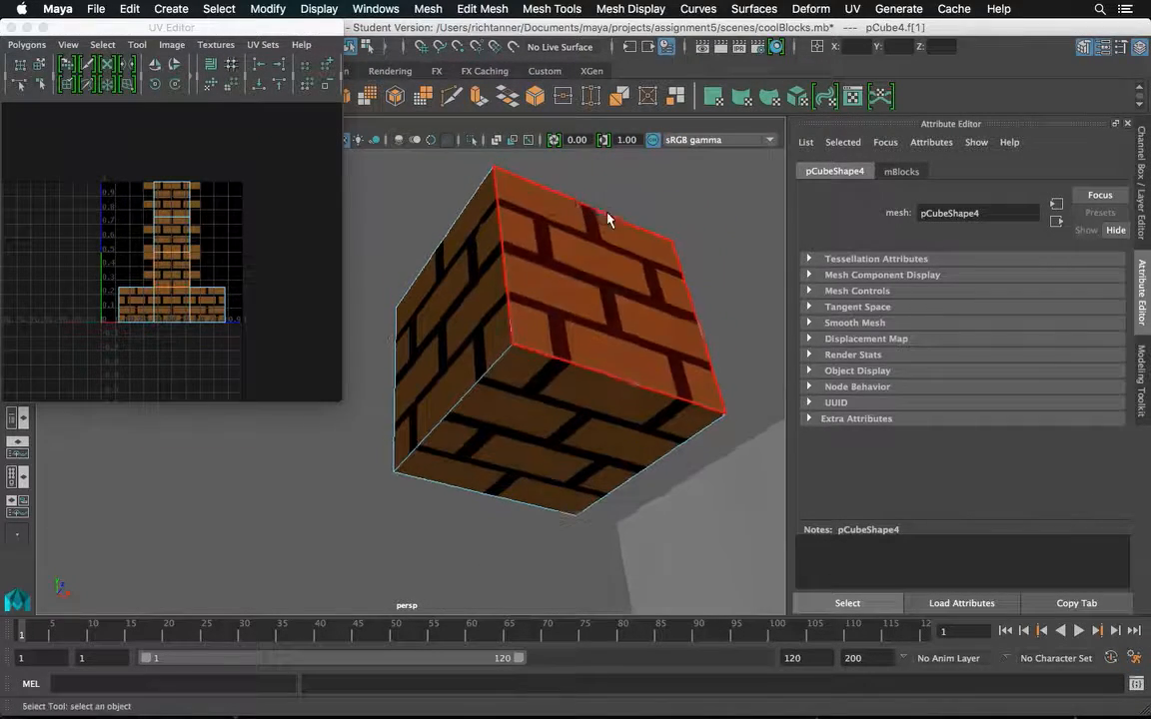
{"action": "left_click", "coordinate": [547, 399]}
{"action": "mouse_move", "coordinate": [547, 400]}
{"action": "left_mouse_down"}
{"action": "mouse_move", "coordinate": [552, 355]}
{"action": "mouse_move", "coordinate": [575, 365]}
{"action": "mouse_move", "coordinate": [562, 394]}
{"action": "left_mouse_up"}
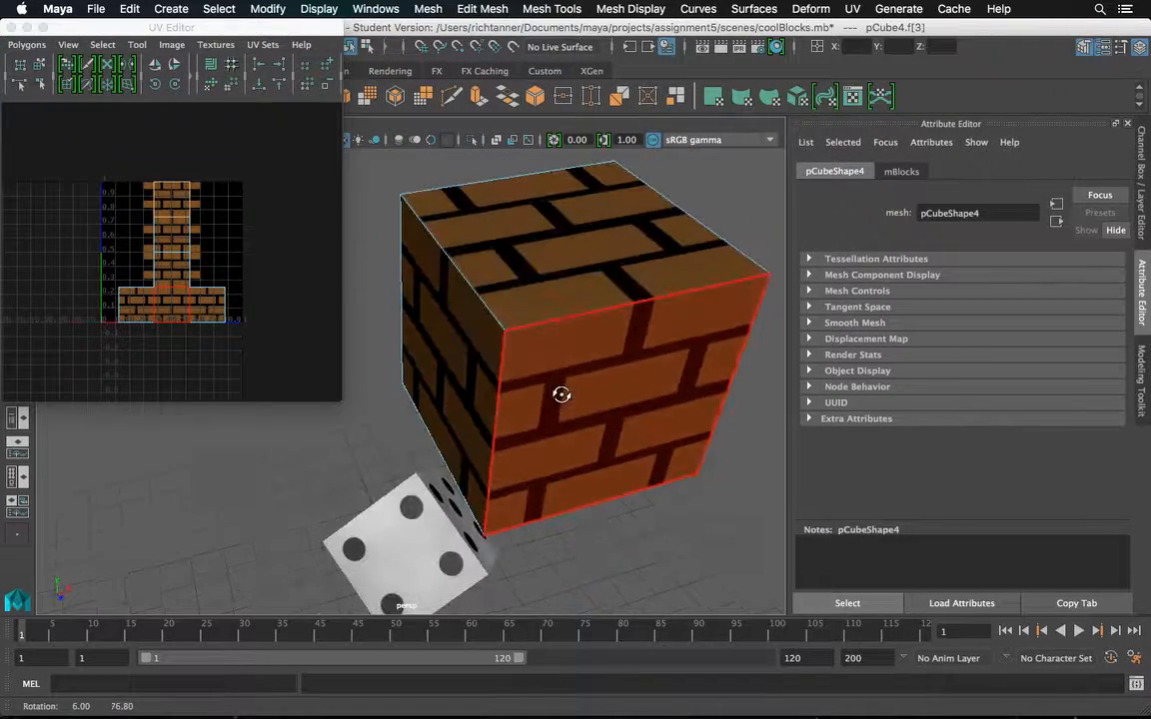
{"action": "left_click", "coordinate": [544, 263]}
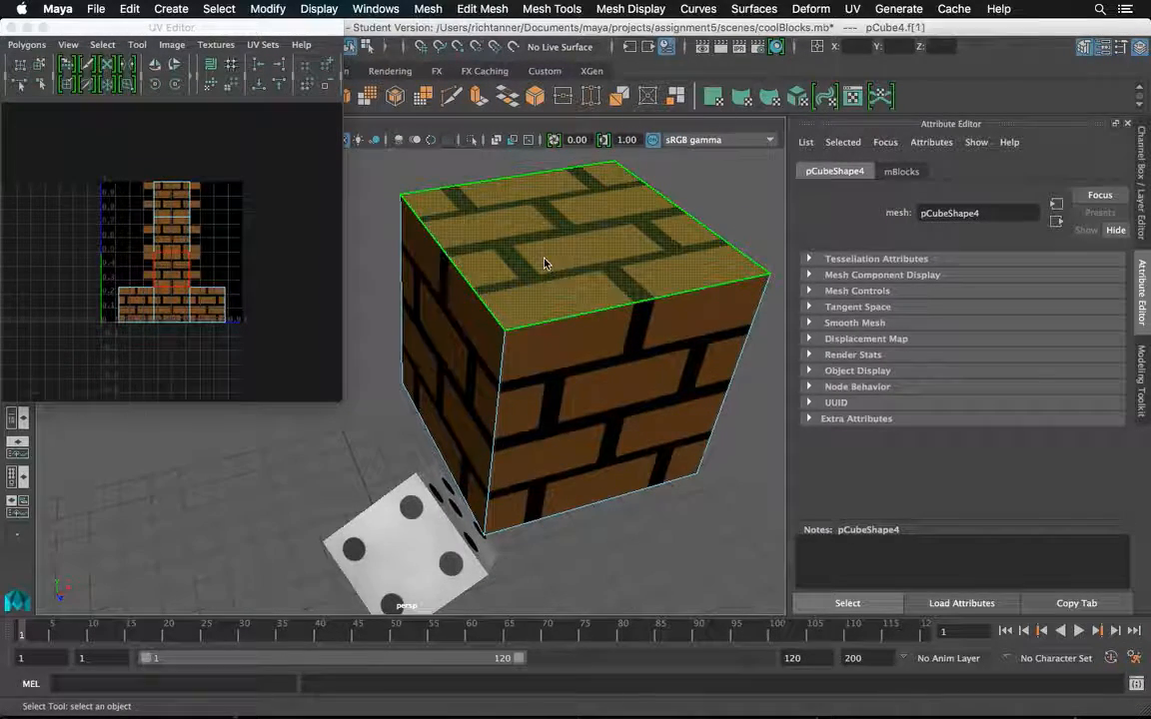
{"action": "left_click", "coordinate": [579, 377]}
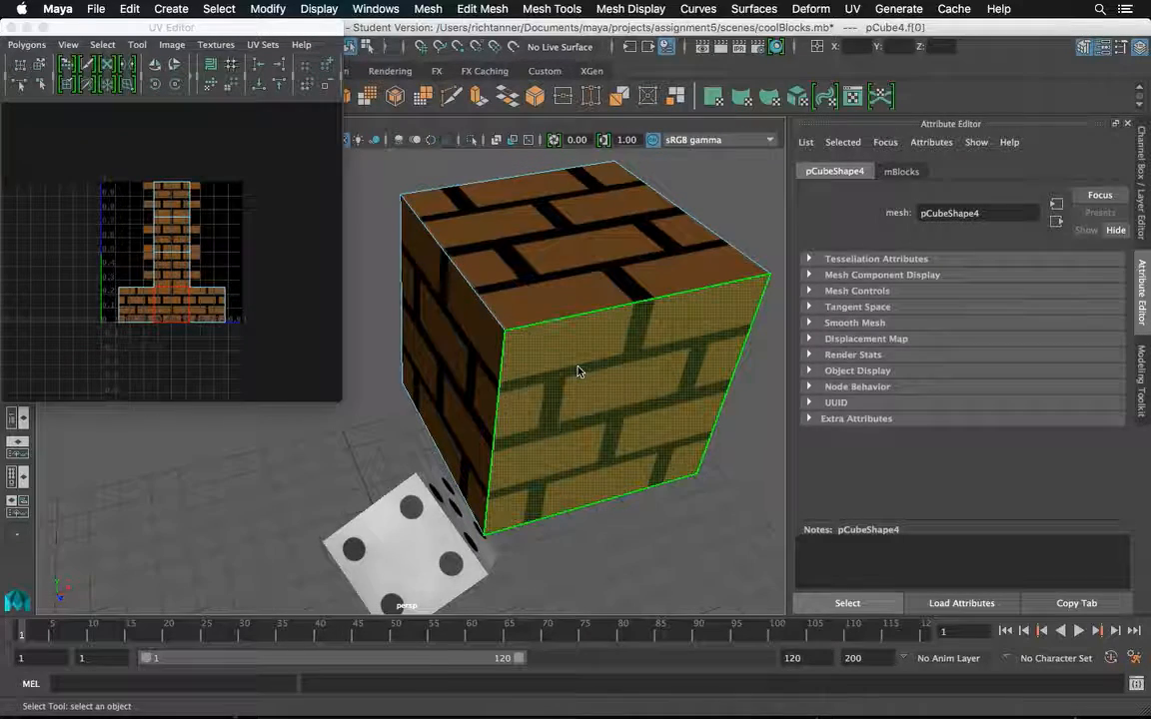
{"action": "left_click_drag", "start_coordinate": [579, 380], "coordinate": [571, 296]}
{"action": "left_click", "coordinate": [123, 310]}
{"action": "left_click", "coordinate": [529, 326]}
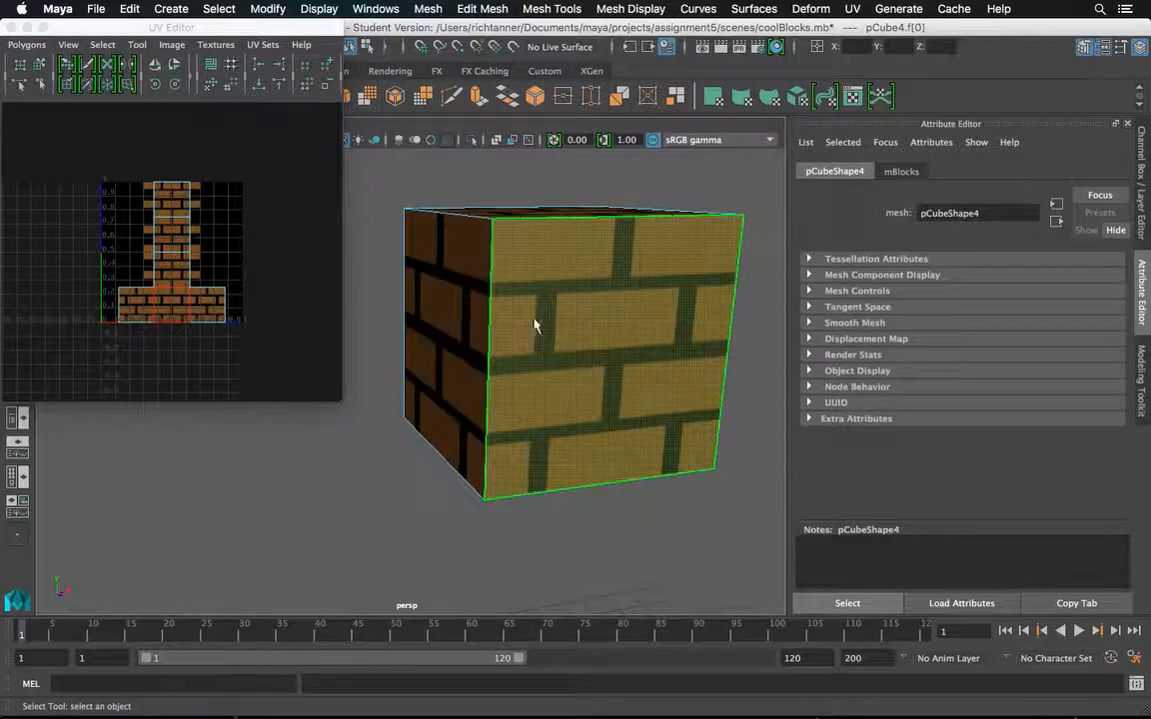
{"action": "left_click_drag", "start_coordinate": [572, 317], "coordinate": [504, 314]}
Enlarge the UV Editor around the brick layout and select the cube's top face to examine its location in the UVs.
{"action": "left_click", "coordinate": [349, 399]}
{"action": "left_click_drag", "start_coordinate": [340, 404], "coordinate": [375, 530]}
{"action": "scroll", "coordinate": [215, 391], "scroll_direction": "down", "scroll_amount": 5}
{"action": "scroll", "coordinate": [214, 392], "scroll_direction": "up", "scroll_amount": 6}
{"action": "scroll", "coordinate": [216, 392], "scroll_direction": "up", "scroll_amount": 4}
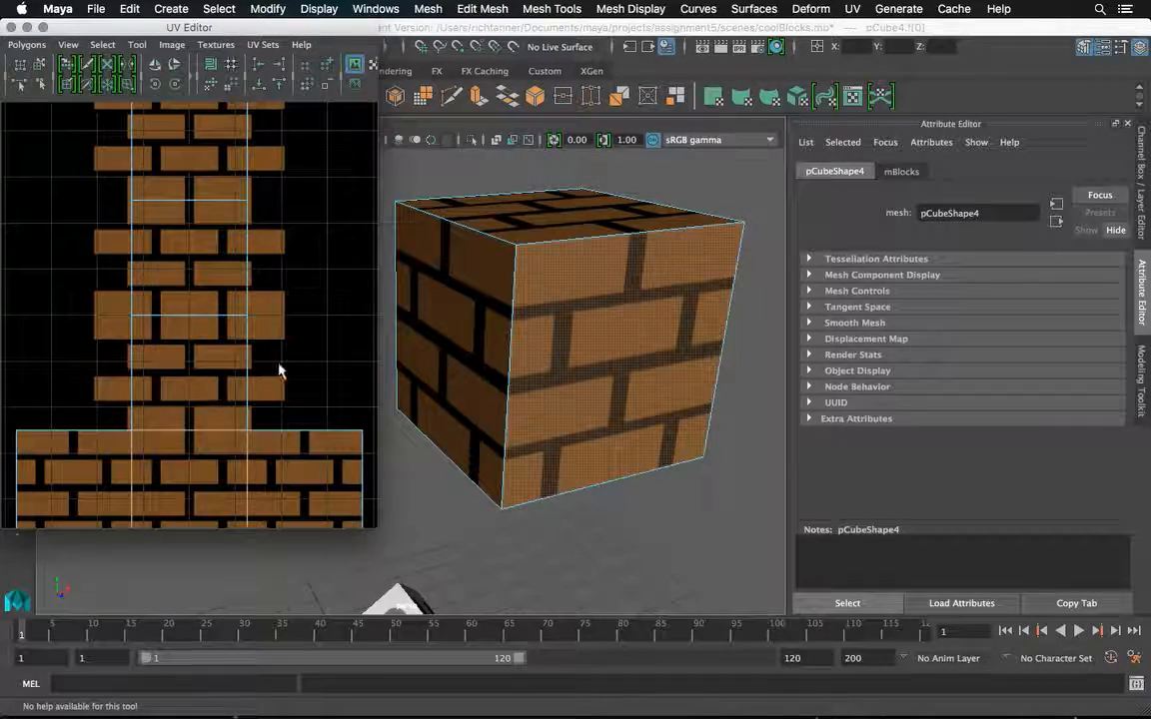
{"action": "left_click", "coordinate": [560, 218]}
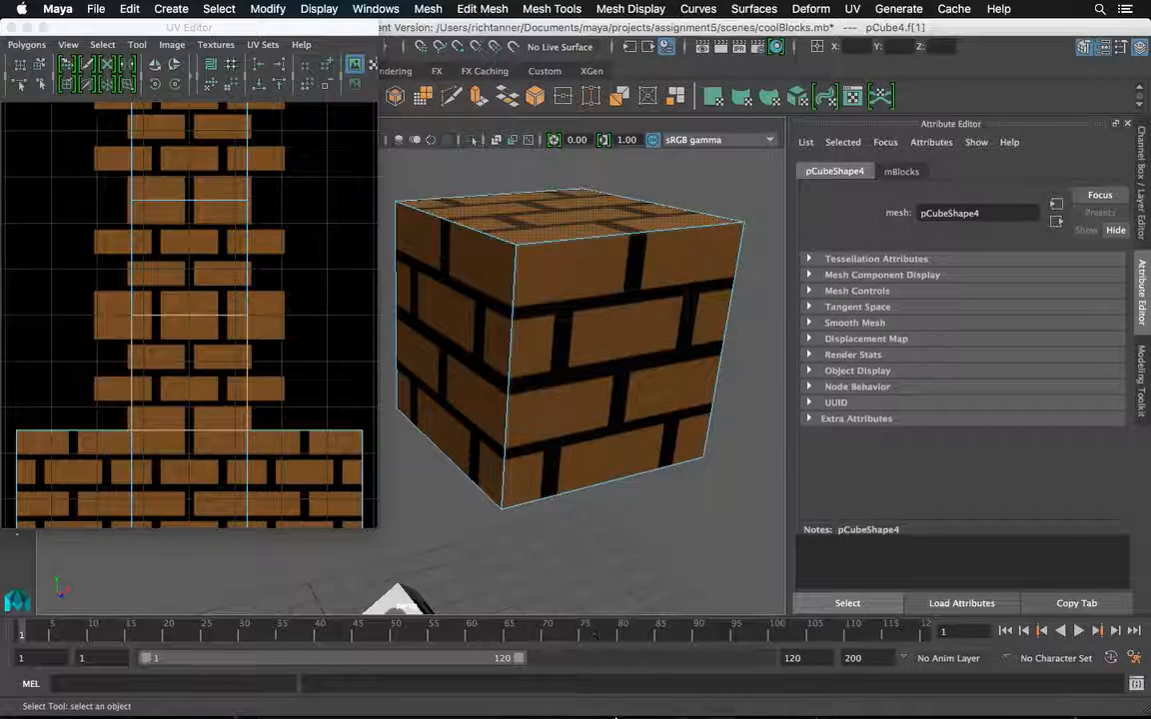
Switch to Photoshop and expand the blocks group to reach the brick layers of the lower face strip.
{"action": "left_click", "coordinate": [661, 693]}
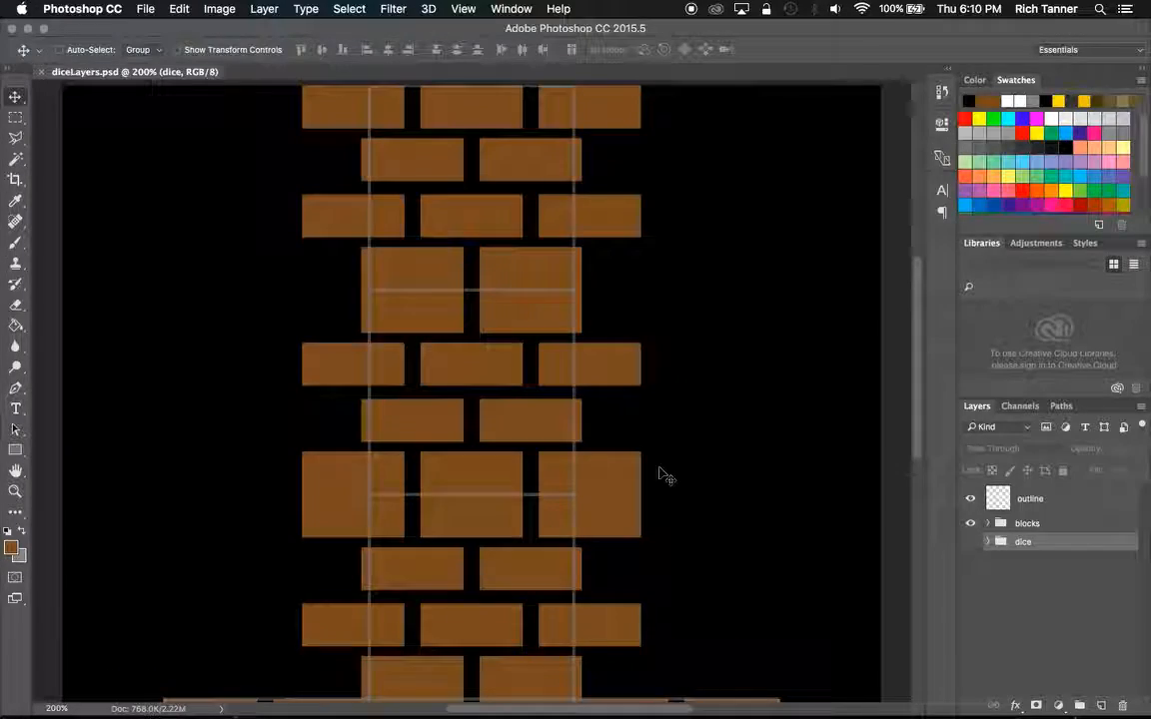
{"action": "left_click_drag", "start_coordinate": [919, 403], "coordinate": [930, 515]}
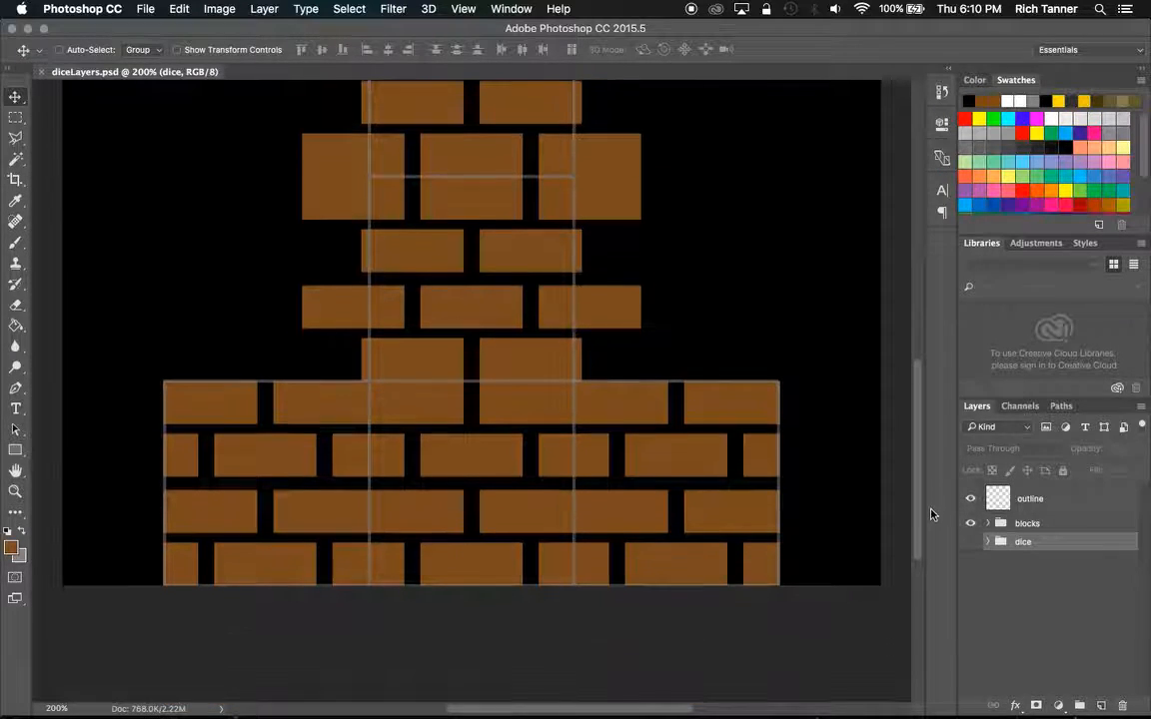
{"action": "left_click", "coordinate": [984, 525]}
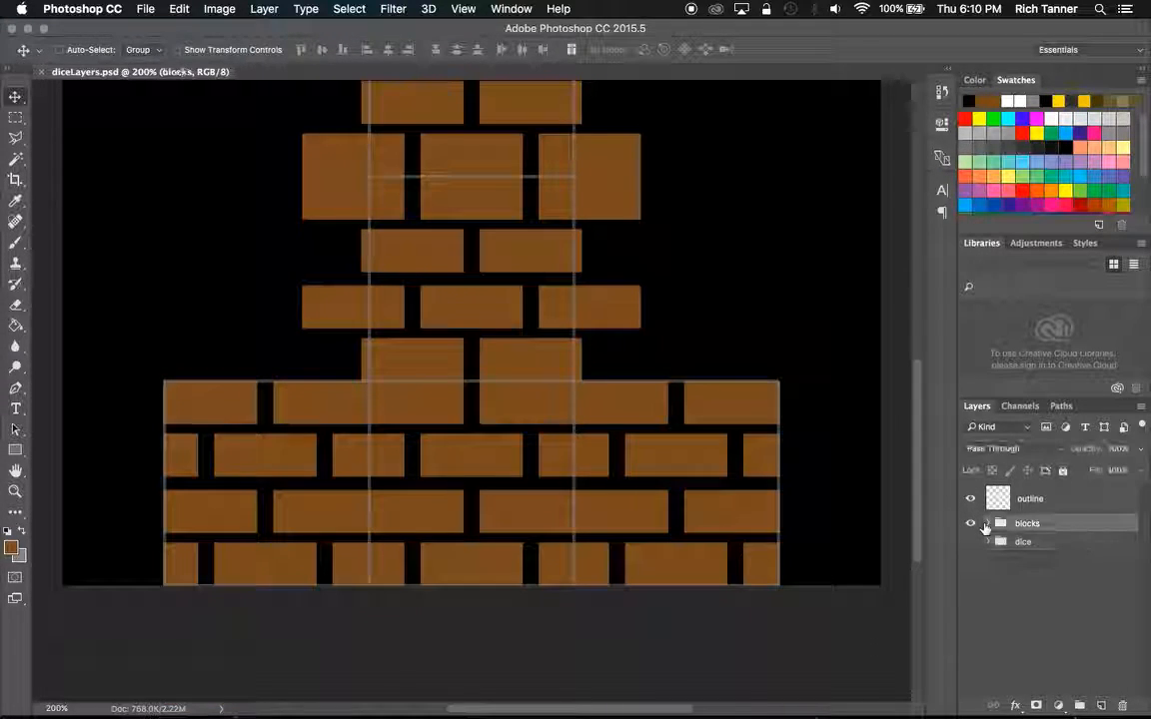
{"action": "left_click", "coordinate": [987, 524]}
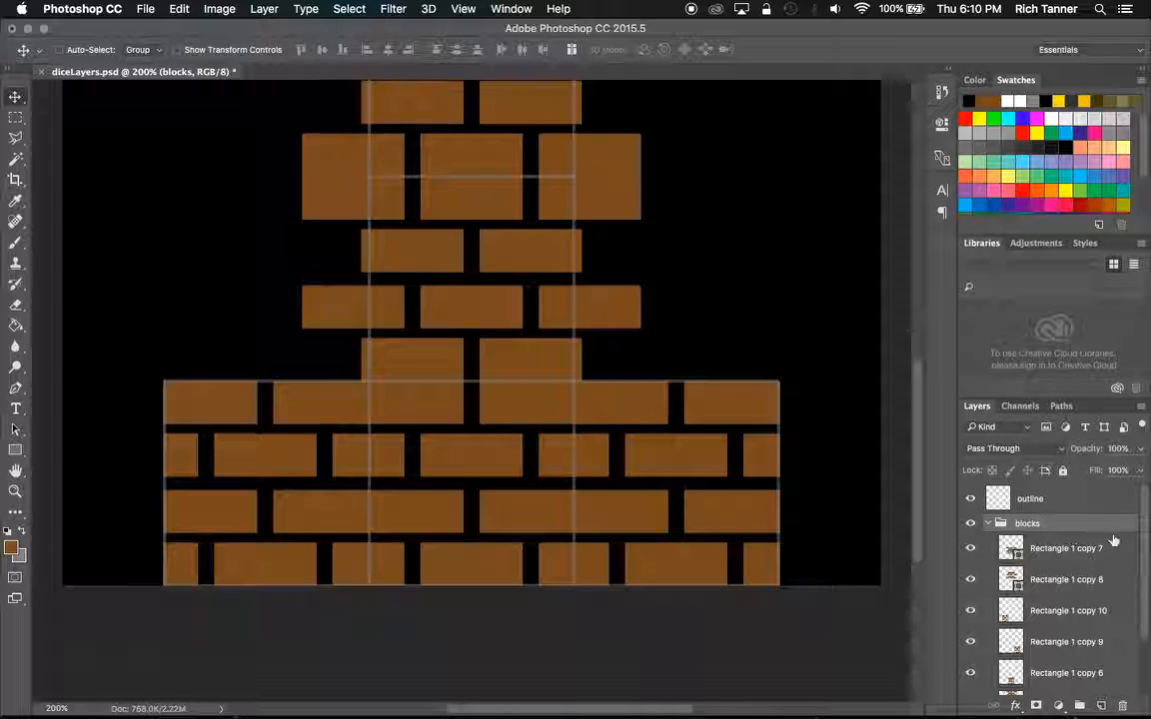
{"action": "scroll", "coordinate": [1139, 547], "scroll_direction": "down", "scroll_amount": 2}
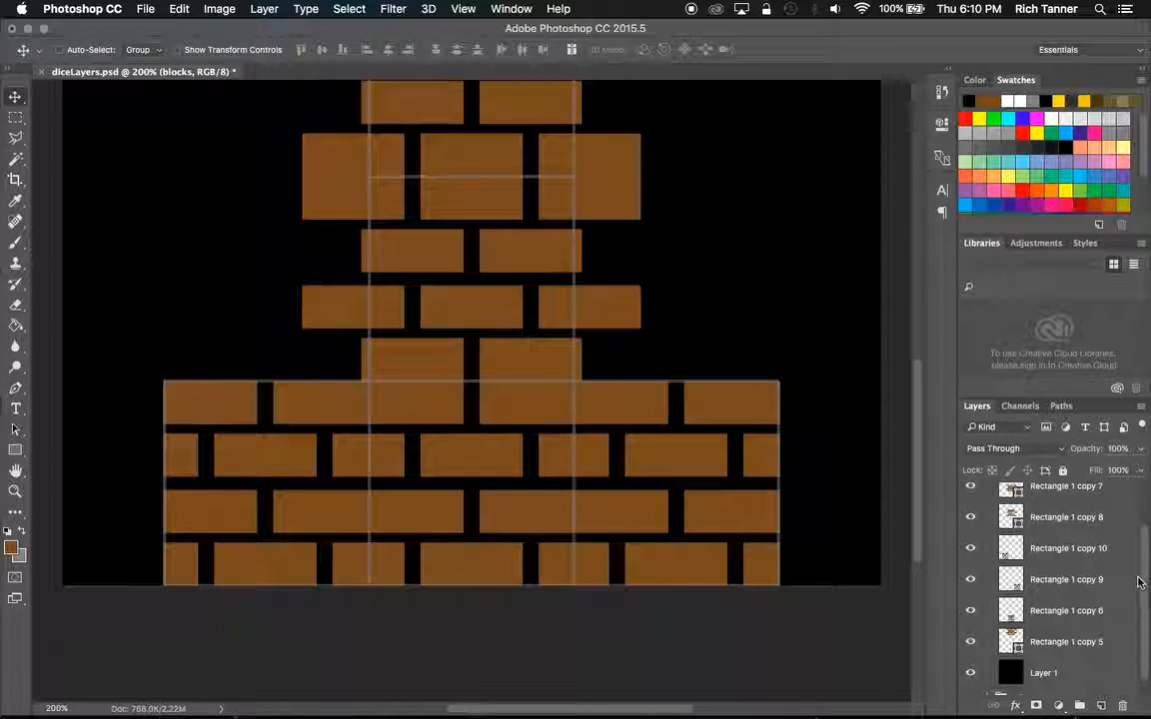
Identify the layer holding the middle bricks of the bottom strip, Rectangle 1 copy 6, and rotate it 180°.
{"action": "left_click", "coordinate": [970, 611]}
{"action": "left_click", "coordinate": [970, 611]}
{"action": "left_click", "coordinate": [1036, 613]}
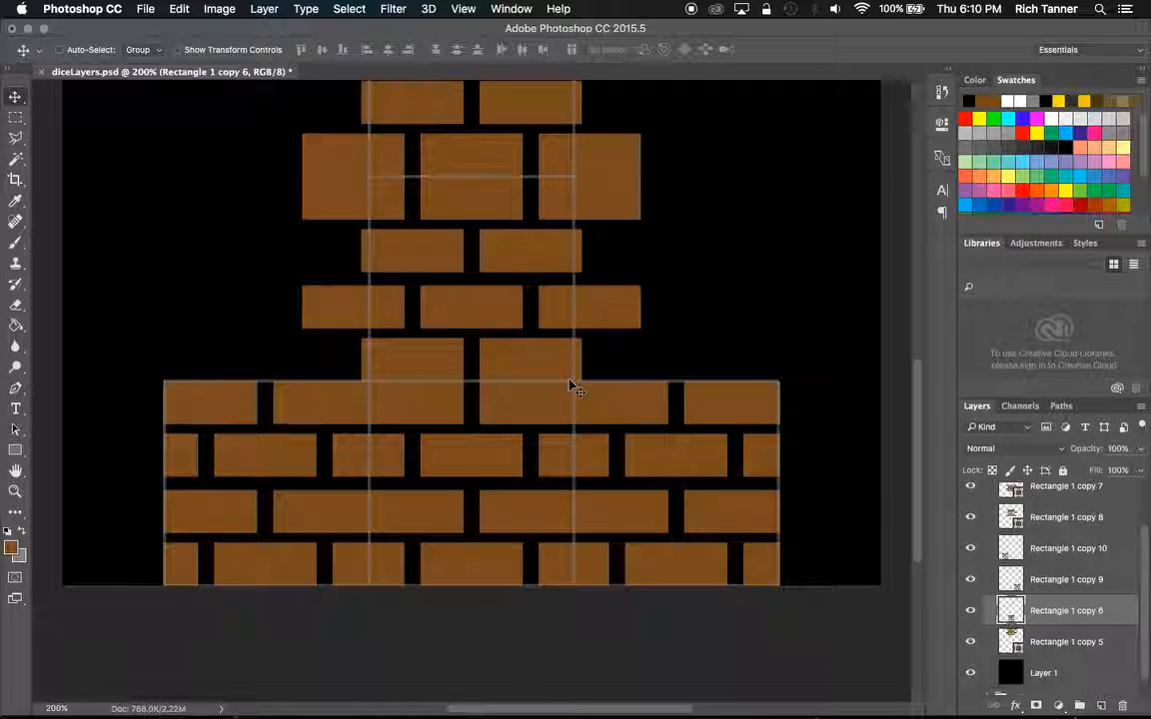
{"action": "left_click", "coordinate": [180, 10]}
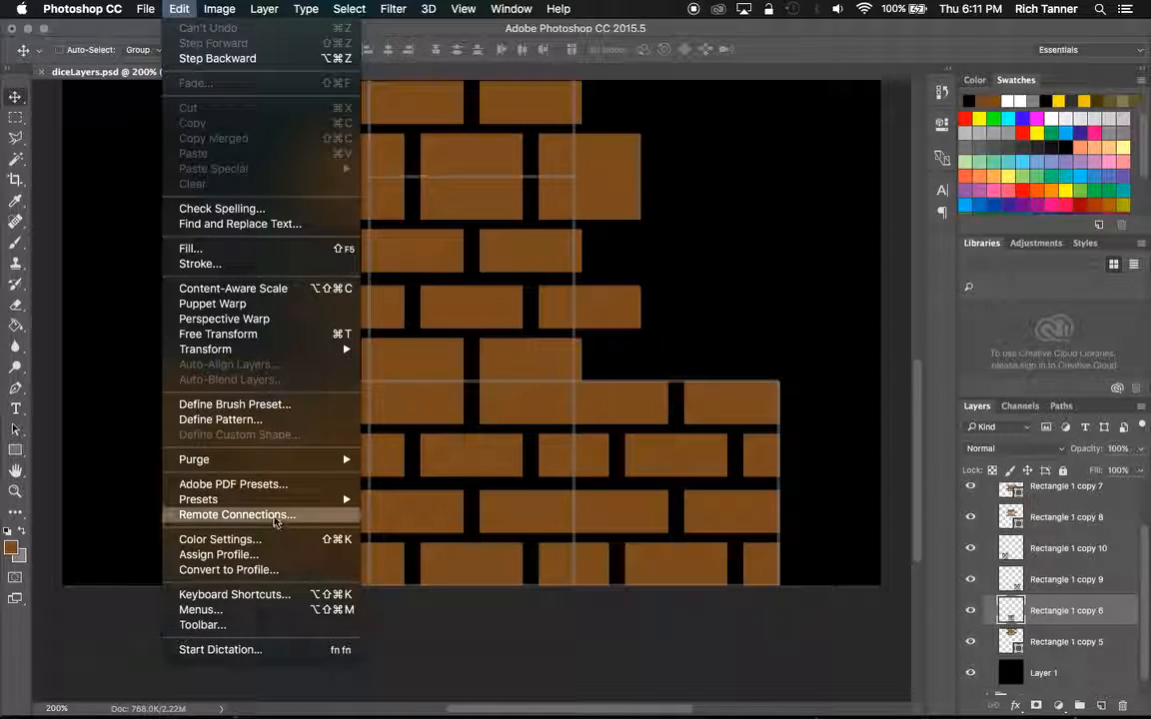
{"action": "mouse_move", "coordinate": [280, 349]}
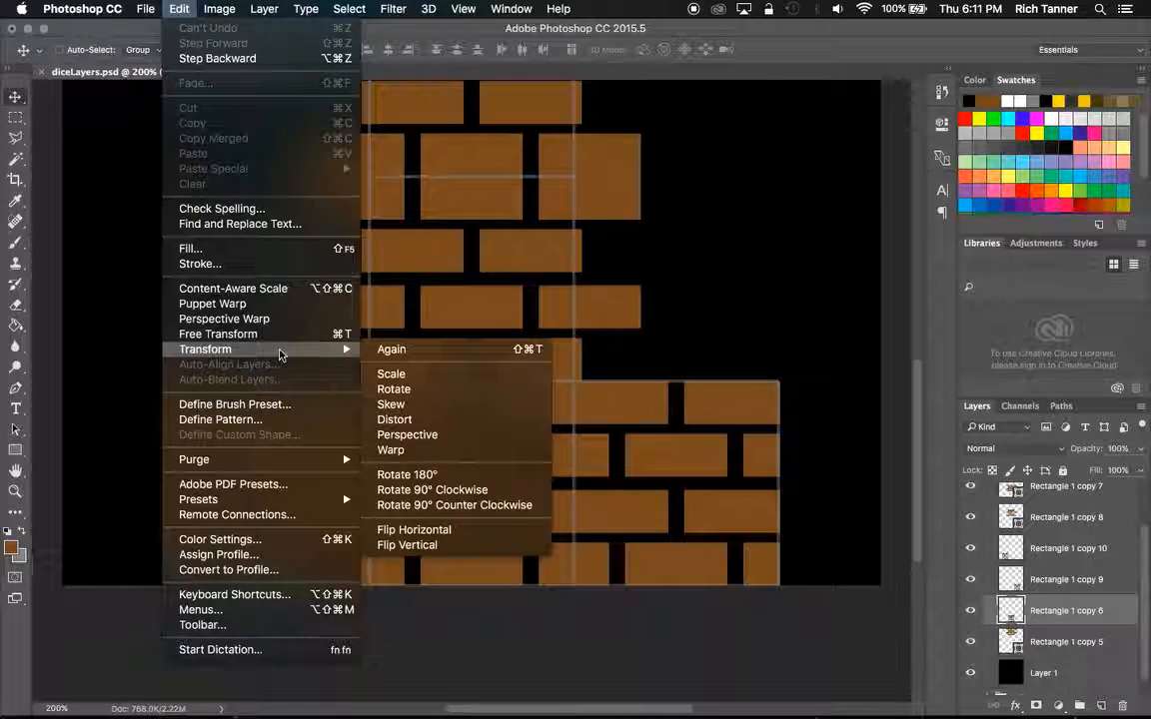
{"action": "left_click", "coordinate": [424, 476]}
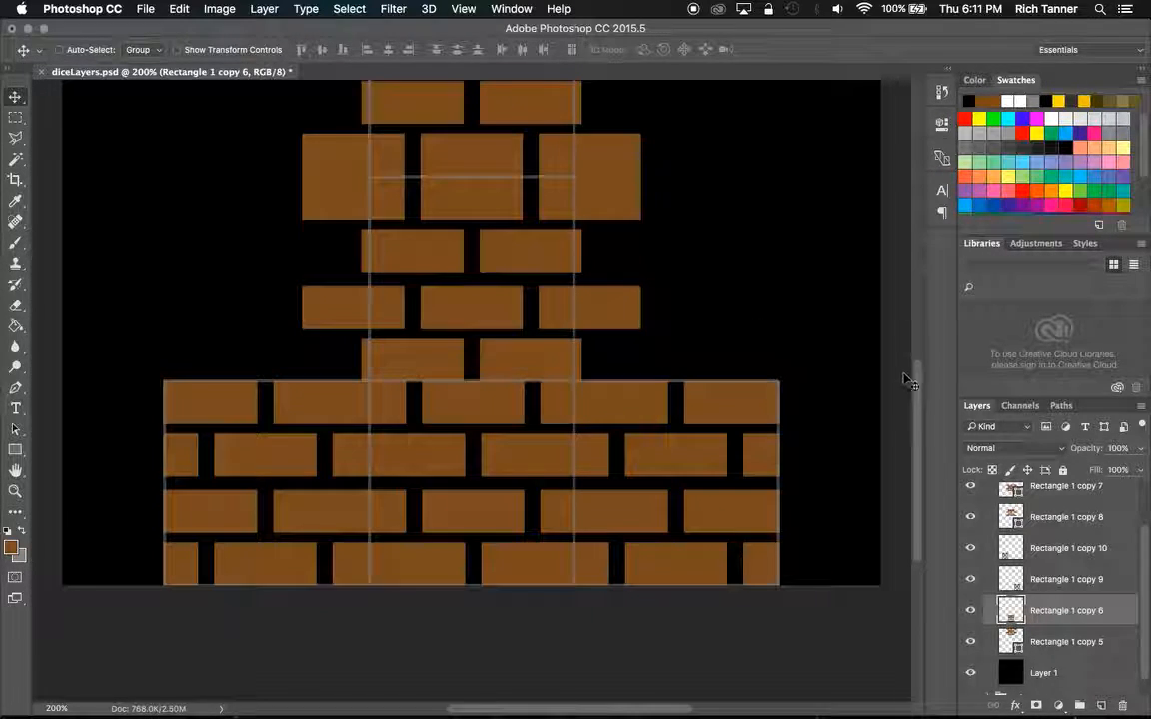
Identify the layer holding the bricks directly above the bottom strip, Rectangle 1 copy 7, and rename it top.
{"action": "left_click_drag", "start_coordinate": [914, 378], "coordinate": [918, 351]}
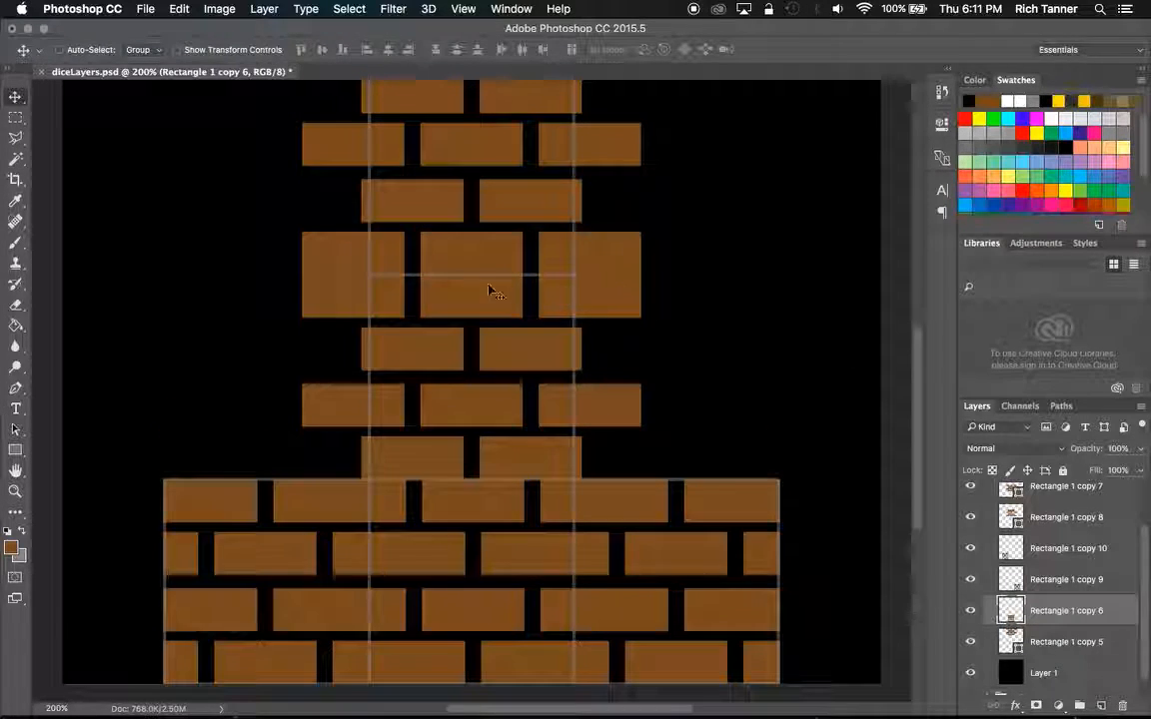
{"action": "mouse_move", "coordinate": [916, 384]}
{"action": "left_mouse_down"}
{"action": "mouse_move", "coordinate": [909, 320]}
{"action": "mouse_move", "coordinate": [909, 365]}
{"action": "left_mouse_up"}
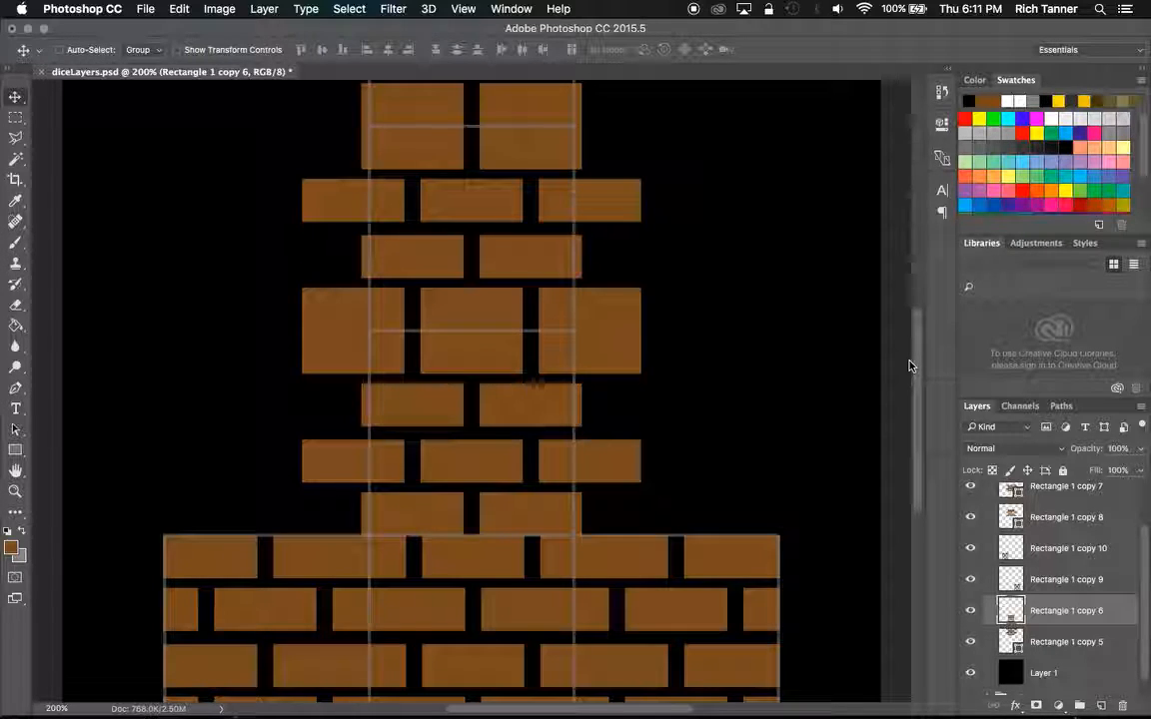
{"action": "left_click_drag", "start_coordinate": [909, 365], "coordinate": [907, 412]}
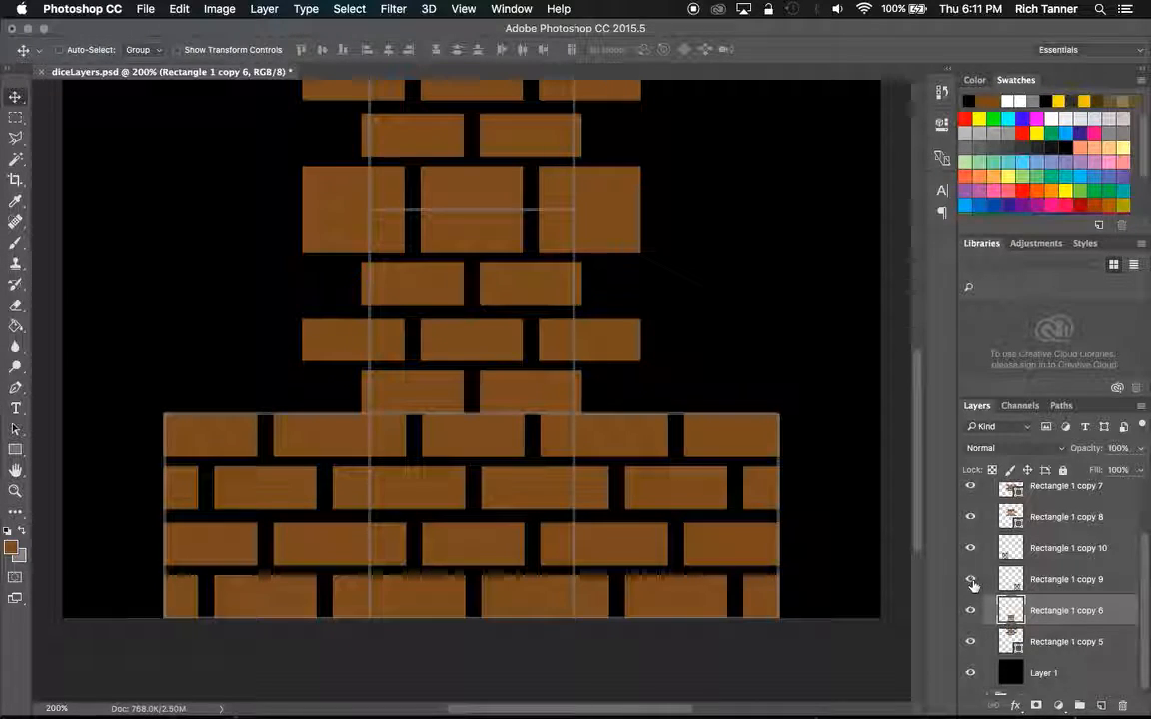
{"action": "left_click", "coordinate": [972, 519]}
{"action": "left_click", "coordinate": [972, 518]}
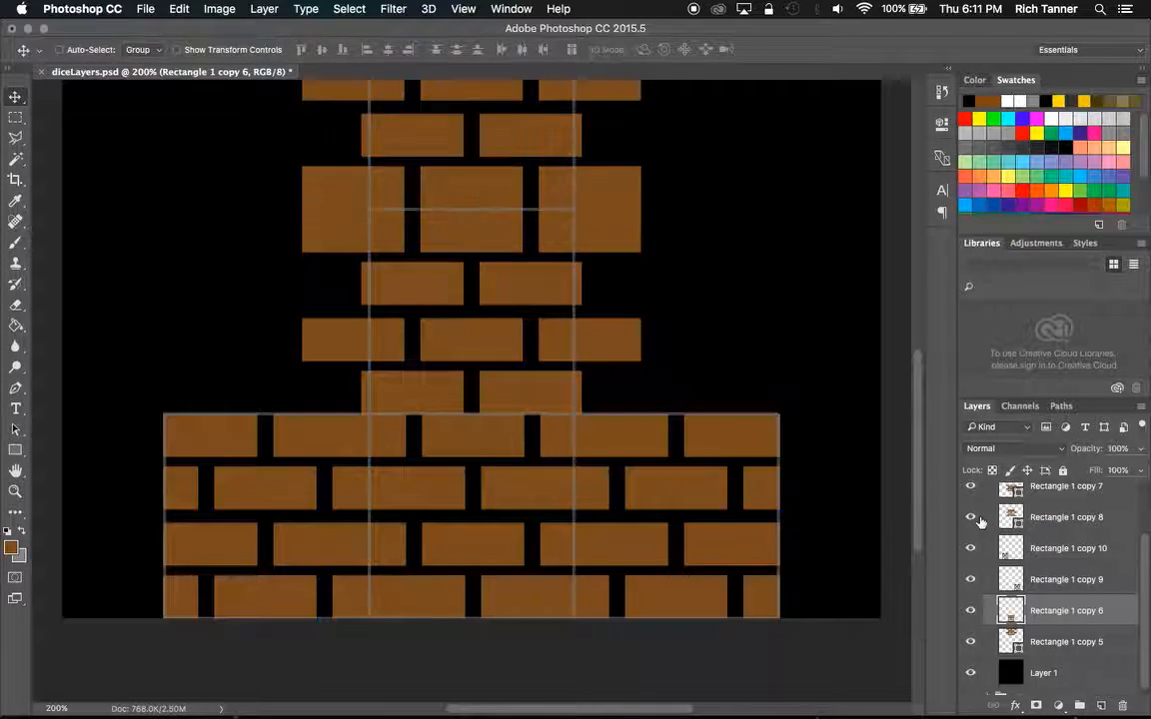
{"action": "left_click", "coordinate": [970, 488]}
{"action": "left_click", "coordinate": [973, 496]}
{"action": "left_click", "coordinate": [972, 496]}
{"action": "left_click", "coordinate": [972, 496]}
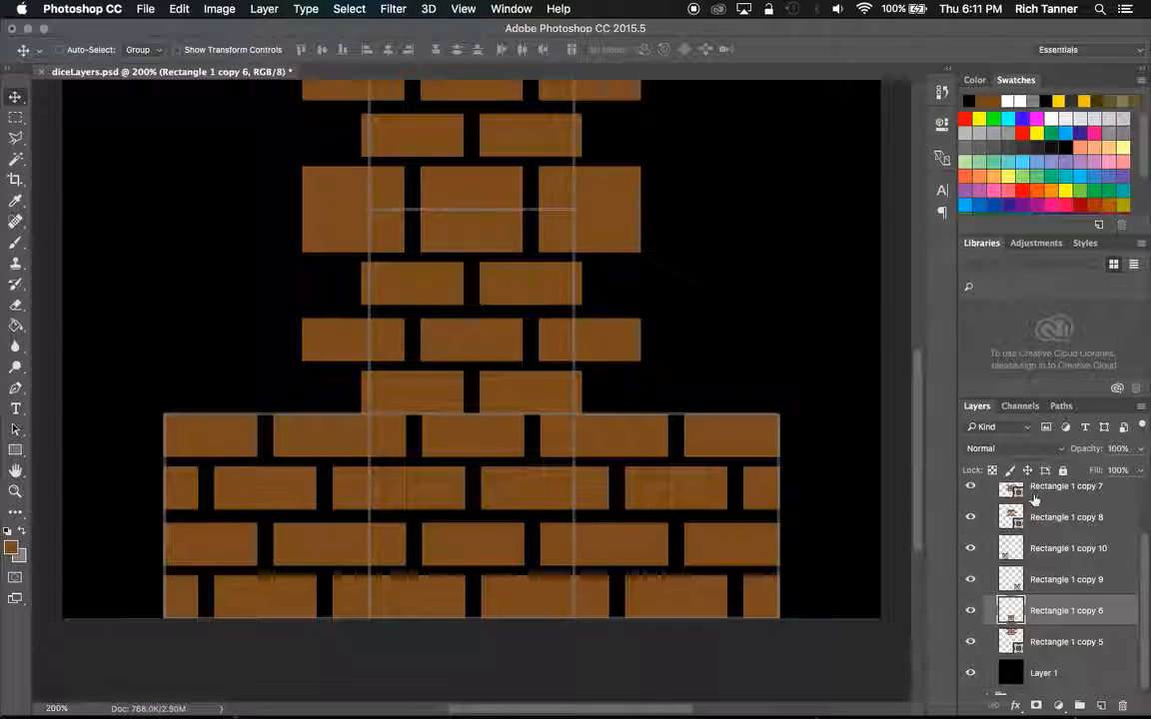
{"action": "left_click", "coordinate": [973, 493]}
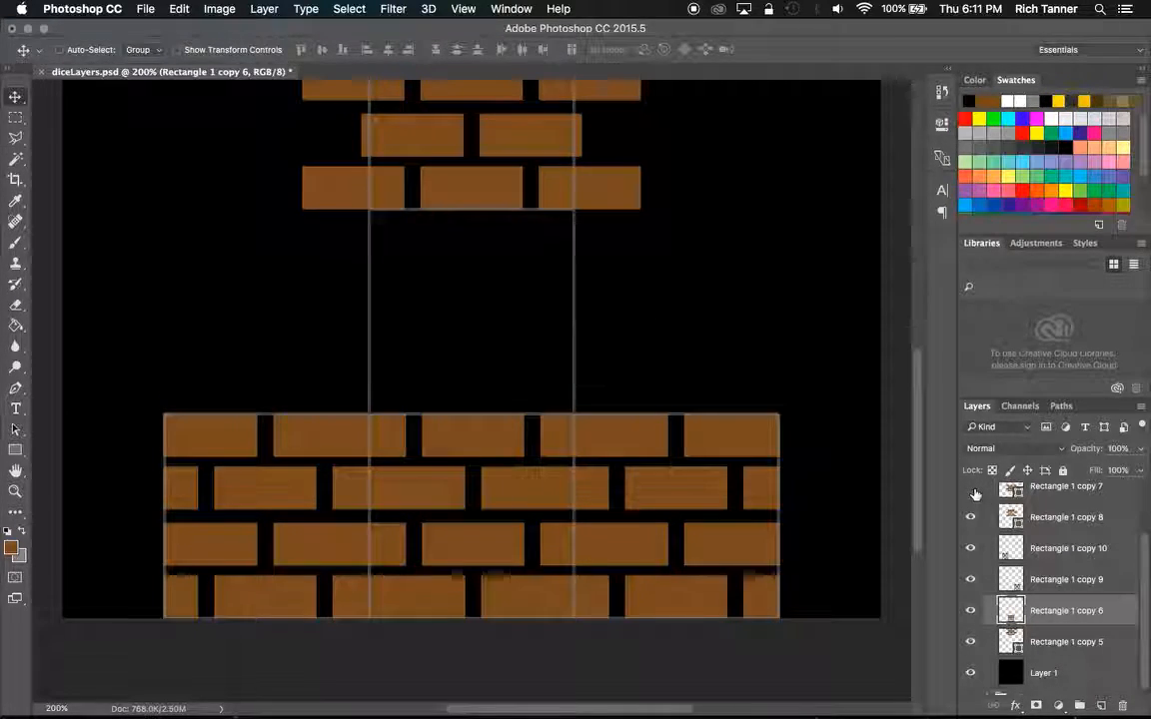
{"action": "left_click", "coordinate": [1060, 490]}
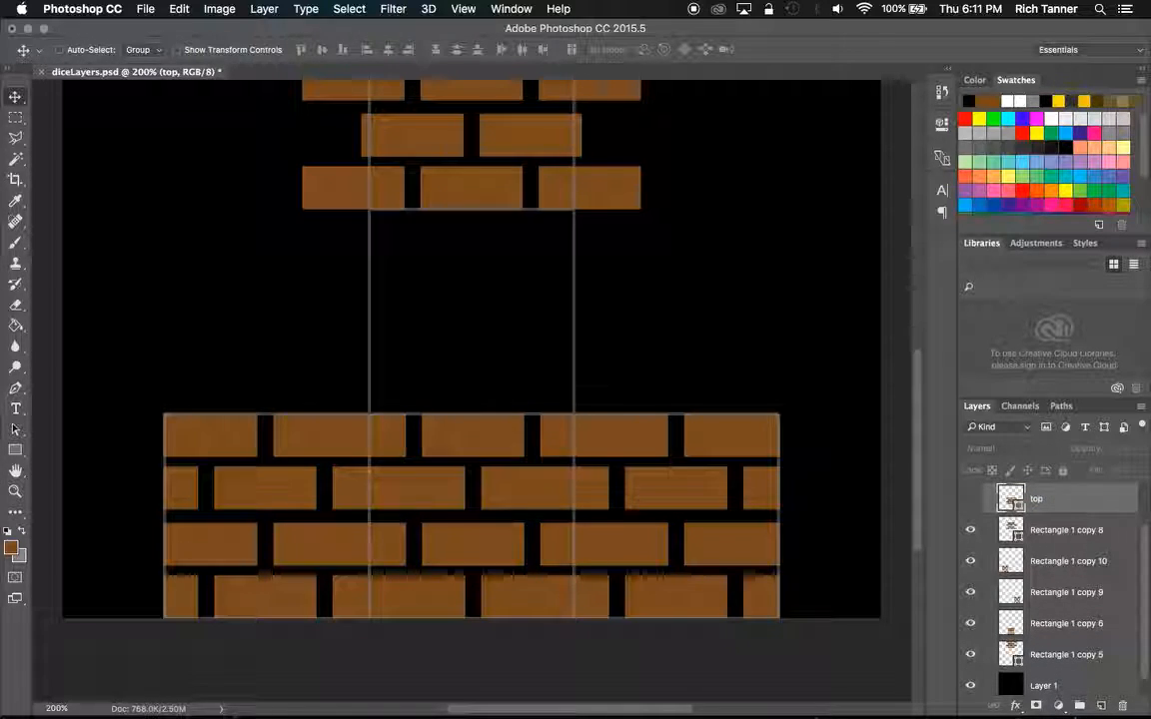
{"action": "left_click", "coordinate": [969, 498]}
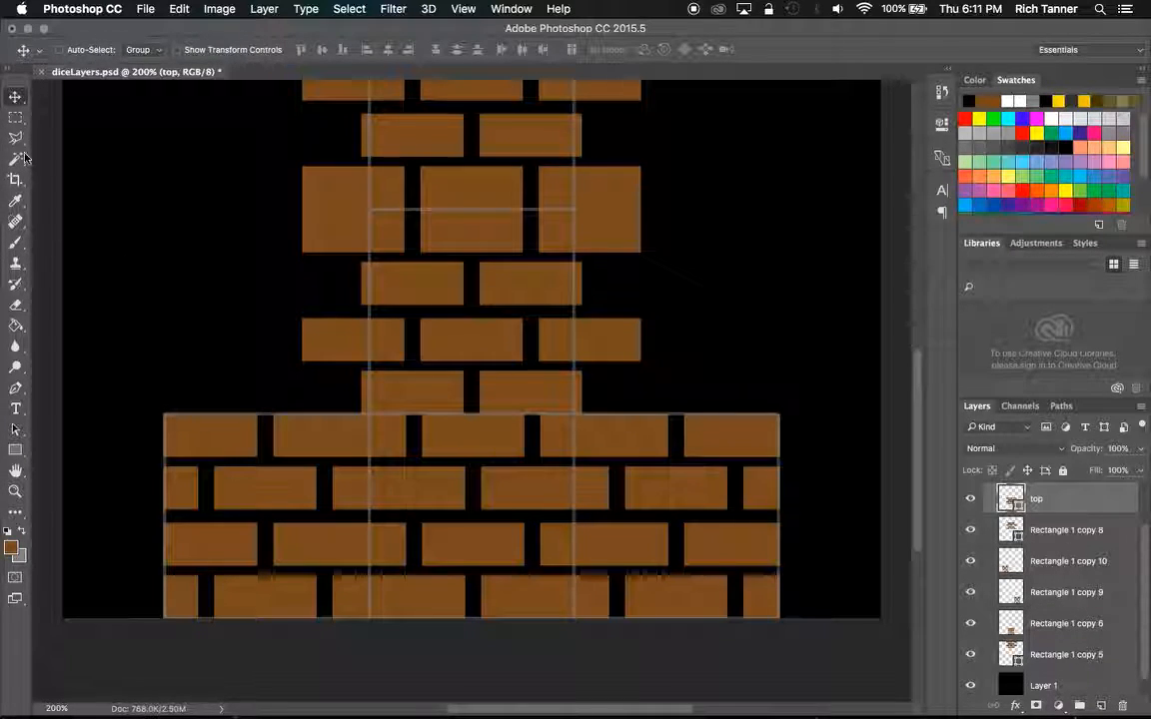
Marquee-select the top layer's lower three-brick row and try to split it off with Shape Layer Via Cut.
{"action": "left_click", "coordinate": [15, 117]}
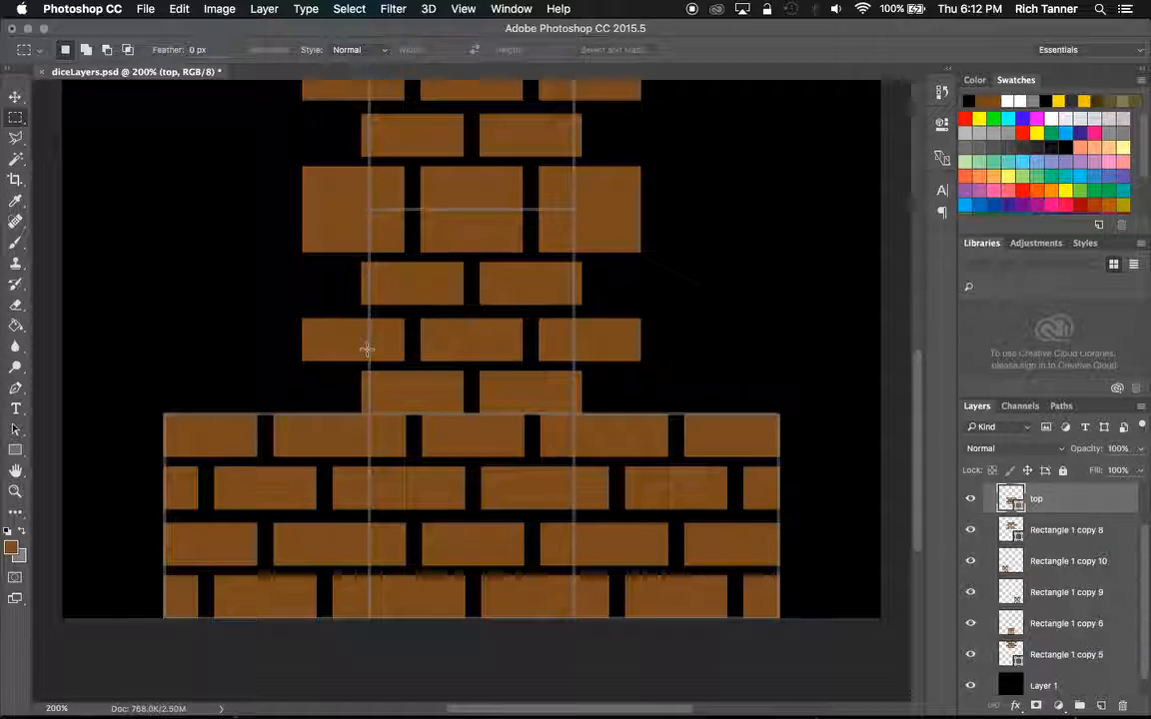
{"action": "left_click_drag", "start_coordinate": [296, 315], "coordinate": [648, 367]}
{"action": "right_click", "coordinate": [512, 342]}
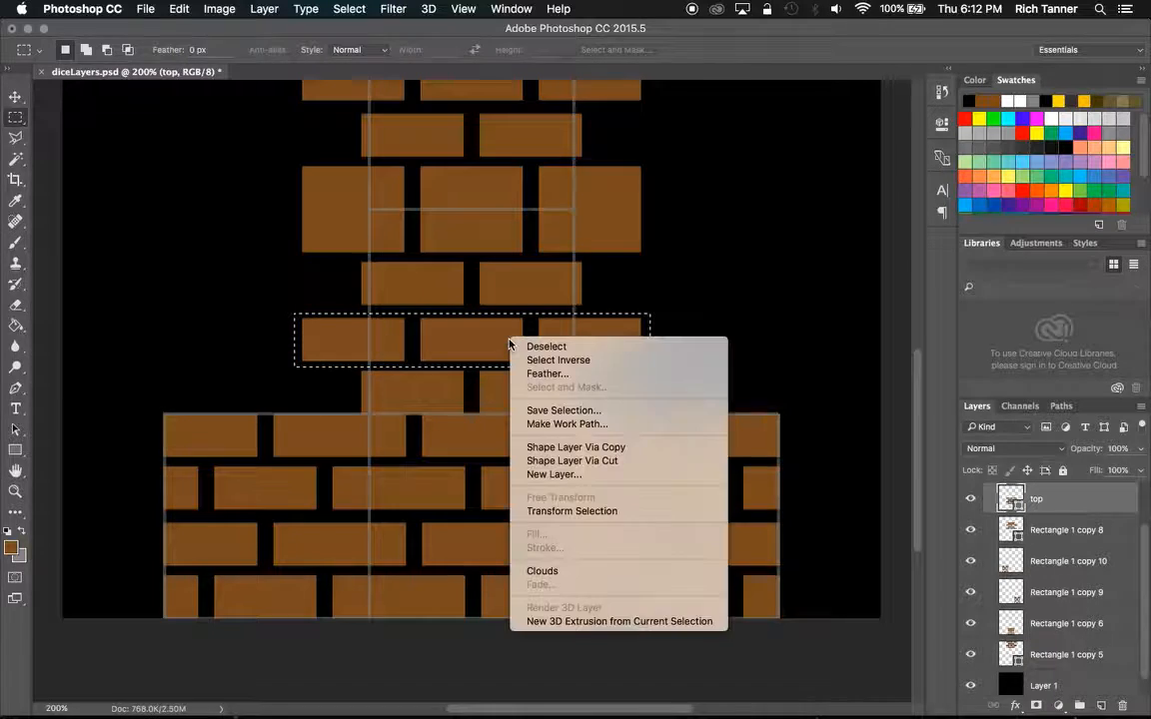
{"action": "left_click", "coordinate": [554, 460]}
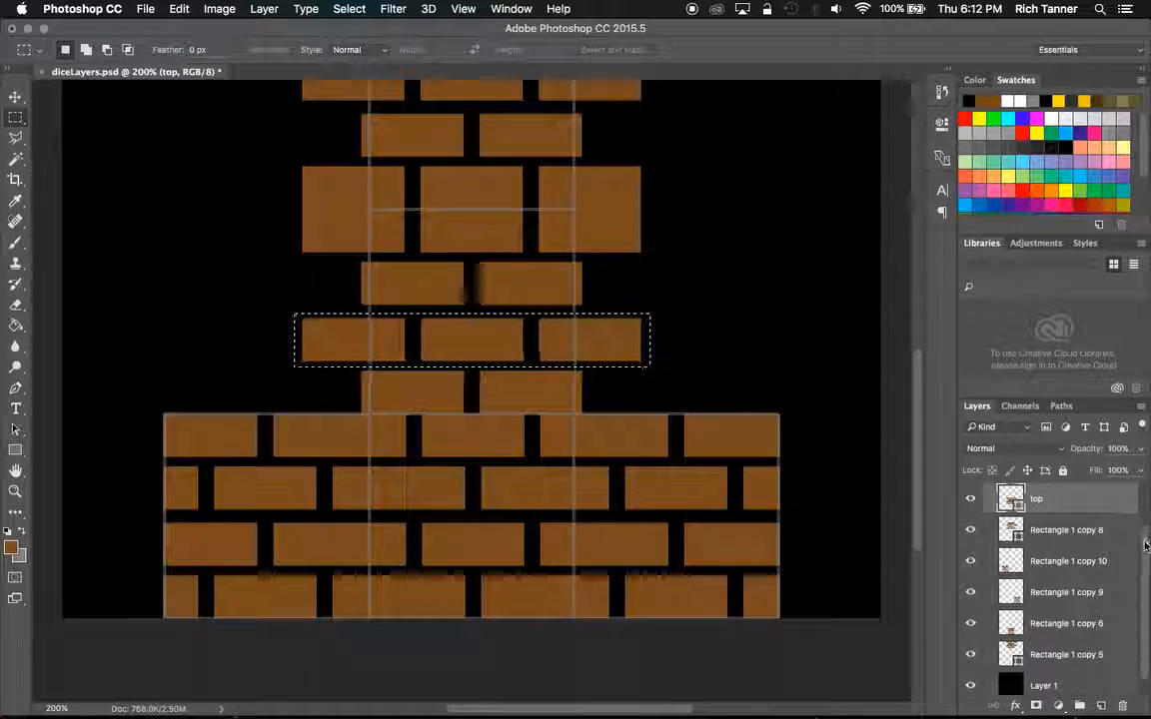
{"action": "left_click_drag", "start_coordinate": [1146, 545], "coordinate": [1145, 540]}
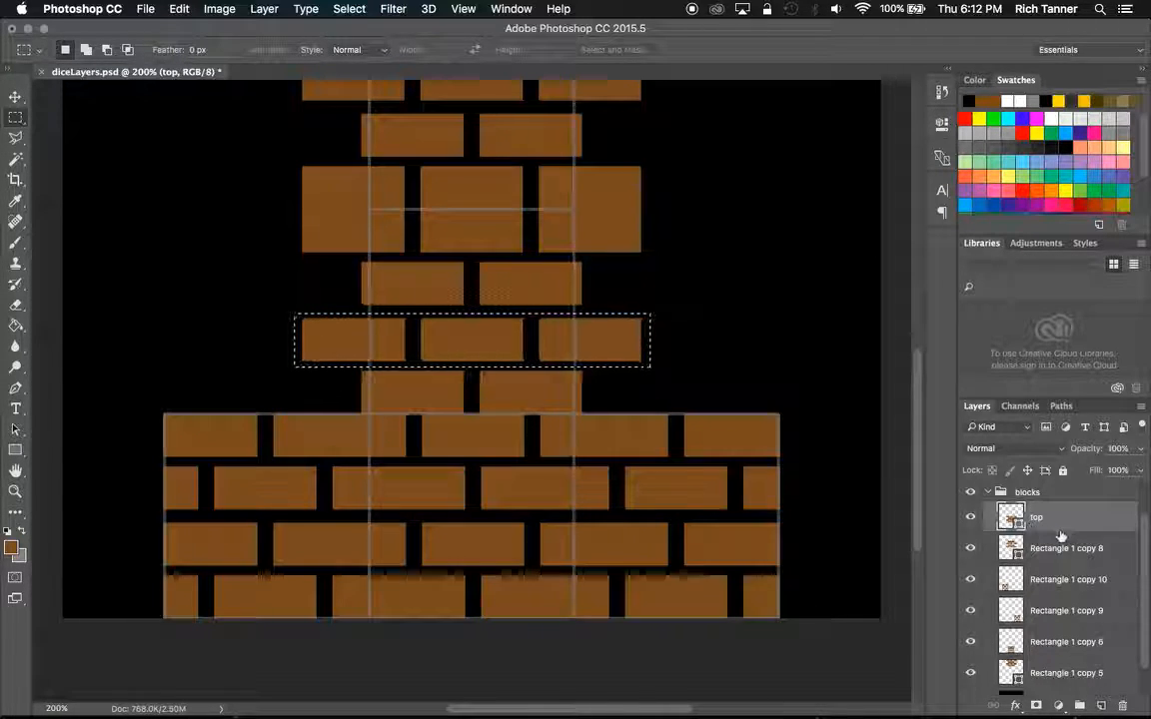
{"action": "left_click", "coordinate": [968, 520]}
{"action": "left_click", "coordinate": [968, 520]}
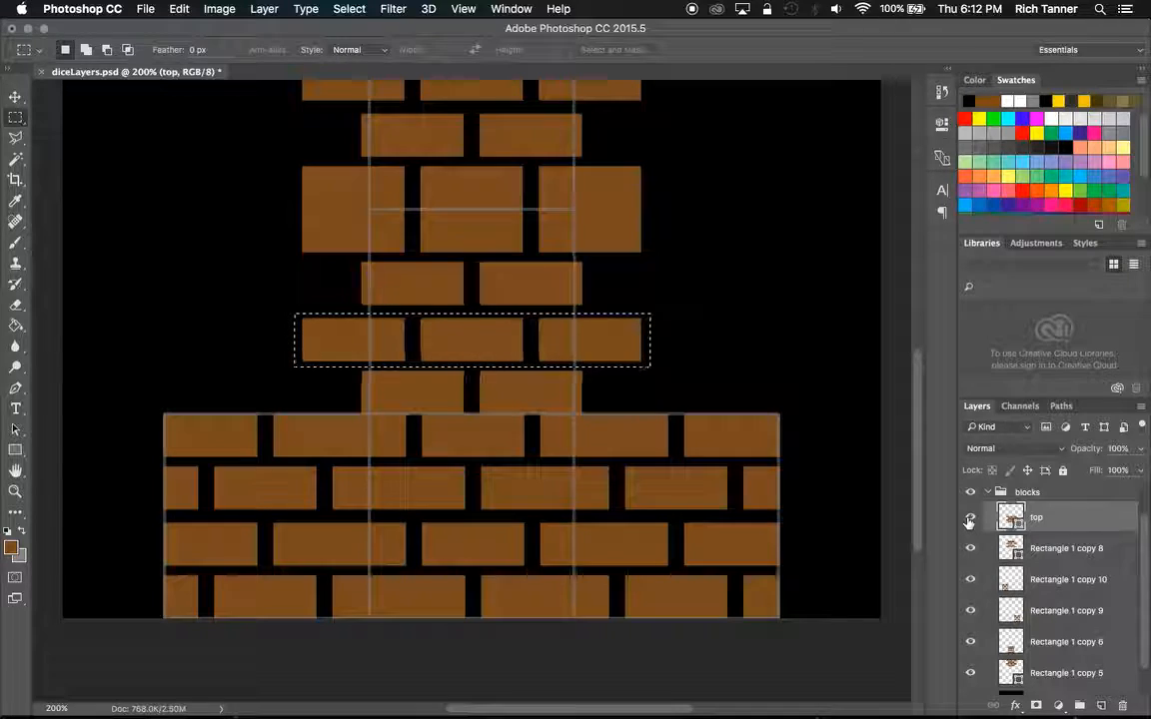
{"action": "right_click", "coordinate": [508, 342]}
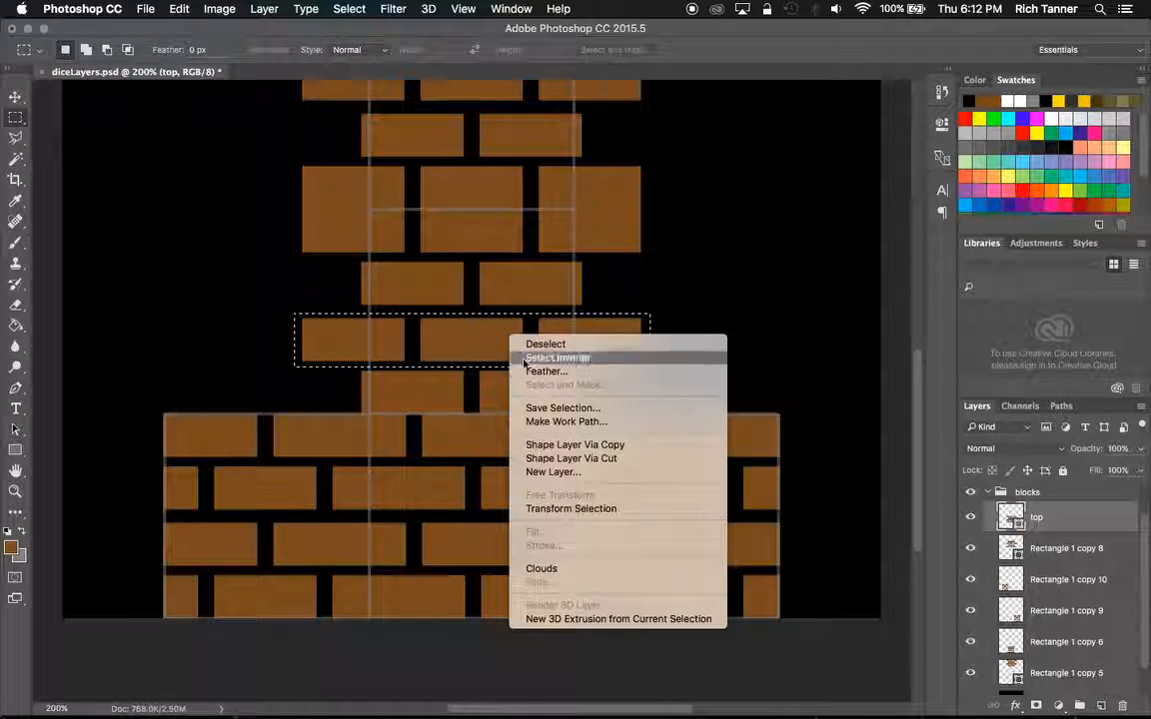
{"action": "left_click", "coordinate": [582, 458]}
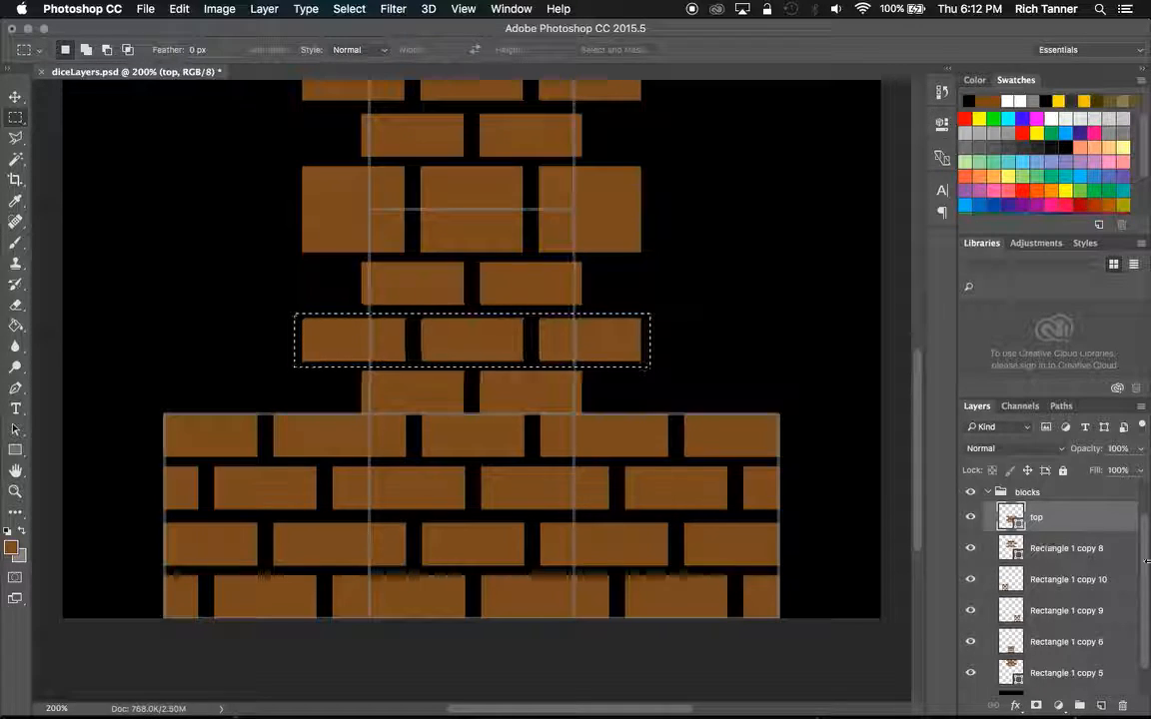
Rasterize the top layer and cut the selected three-brick row onto its own layer, hiding that layer.
{"action": "right_click", "coordinate": [1108, 527]}
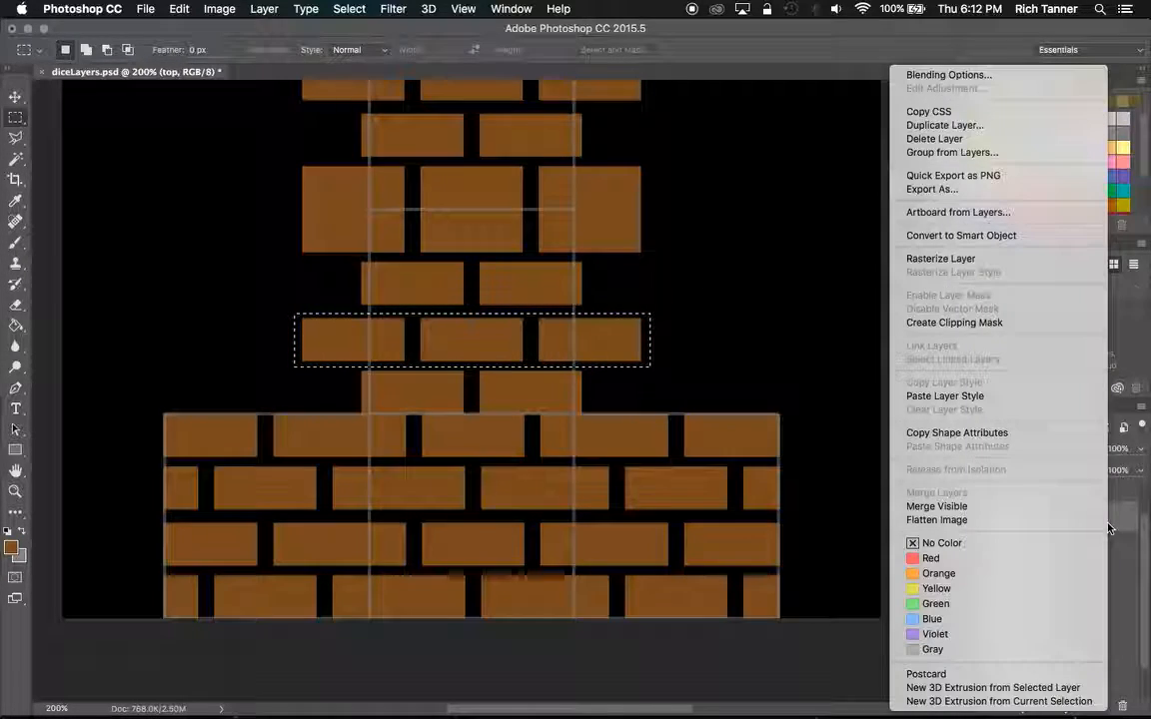
{"action": "left_click", "coordinate": [1009, 258]}
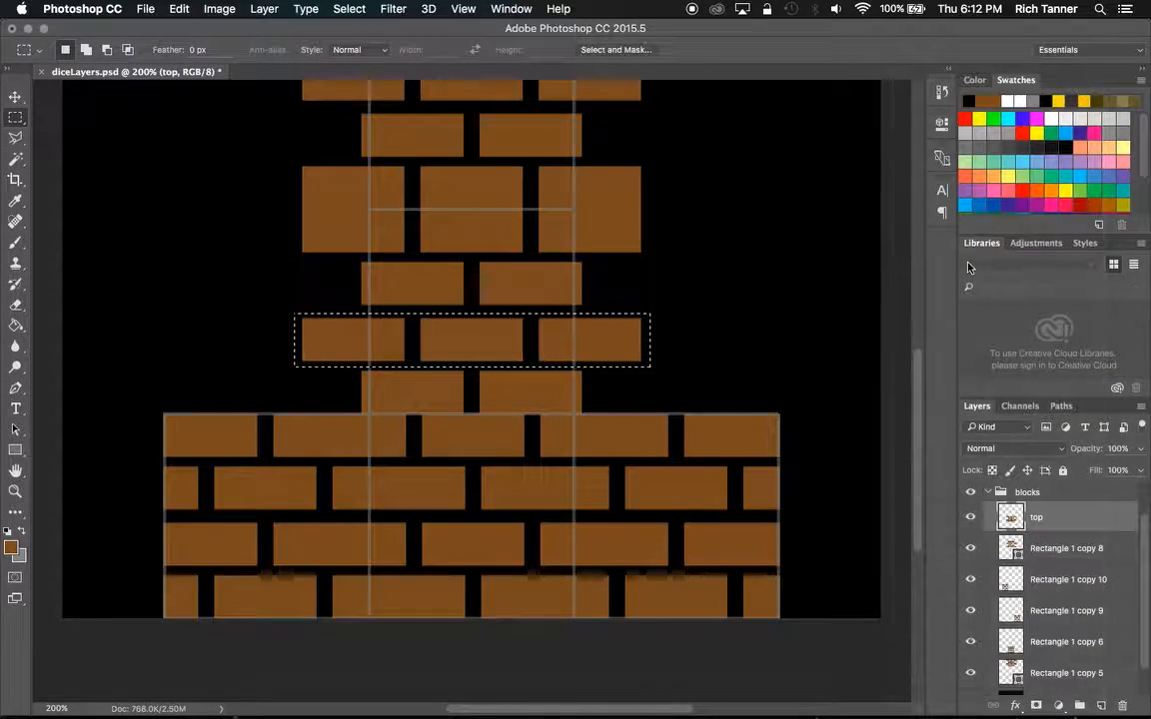
{"action": "right_click", "coordinate": [497, 349]}
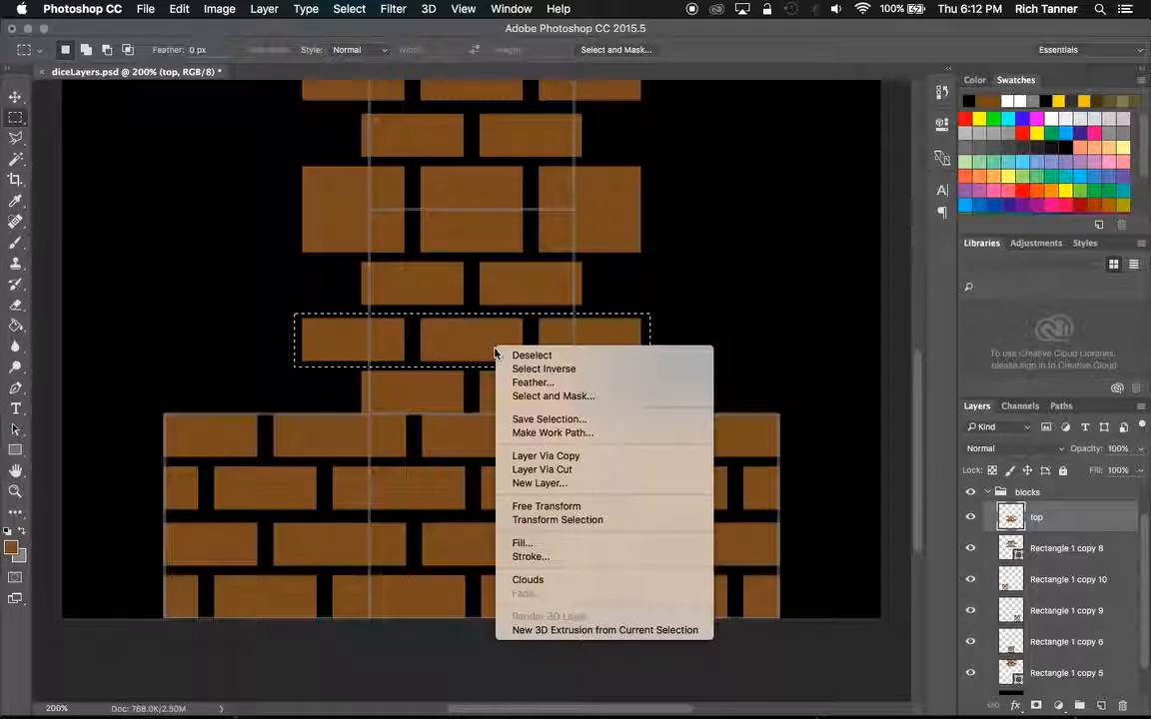
{"action": "left_click", "coordinate": [537, 468]}
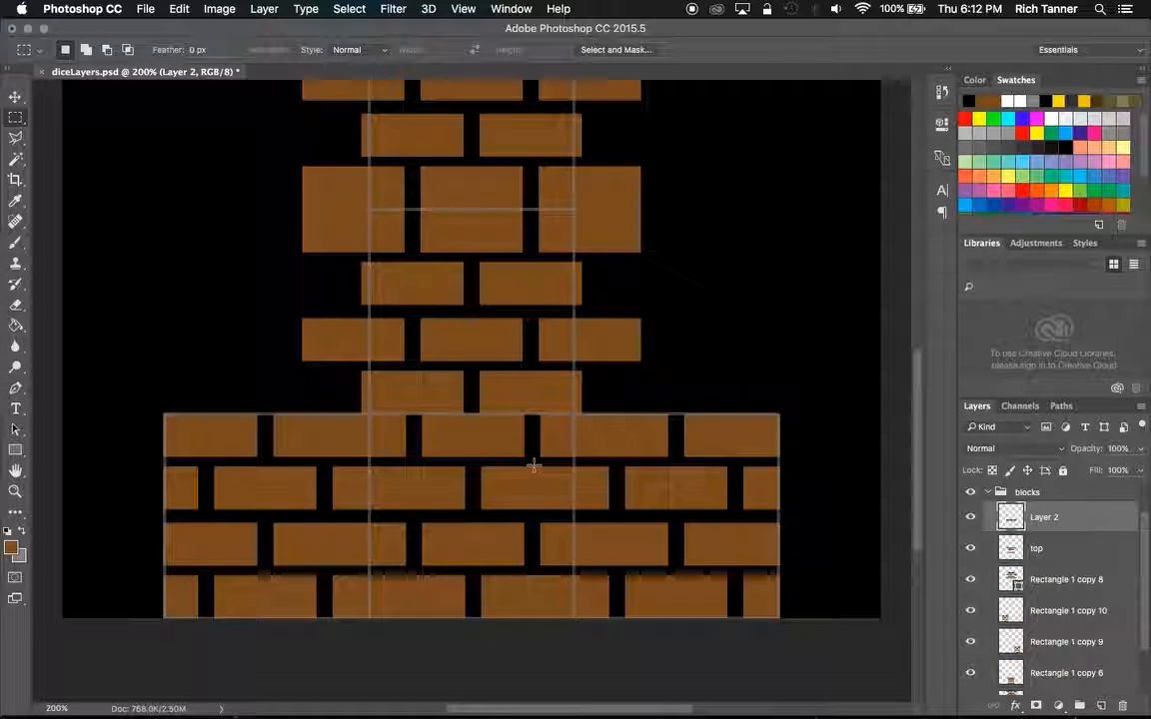
{"action": "left_click", "coordinate": [969, 516]}
{"action": "left_click", "coordinate": [969, 516]}
{"action": "left_click", "coordinate": [969, 516]}
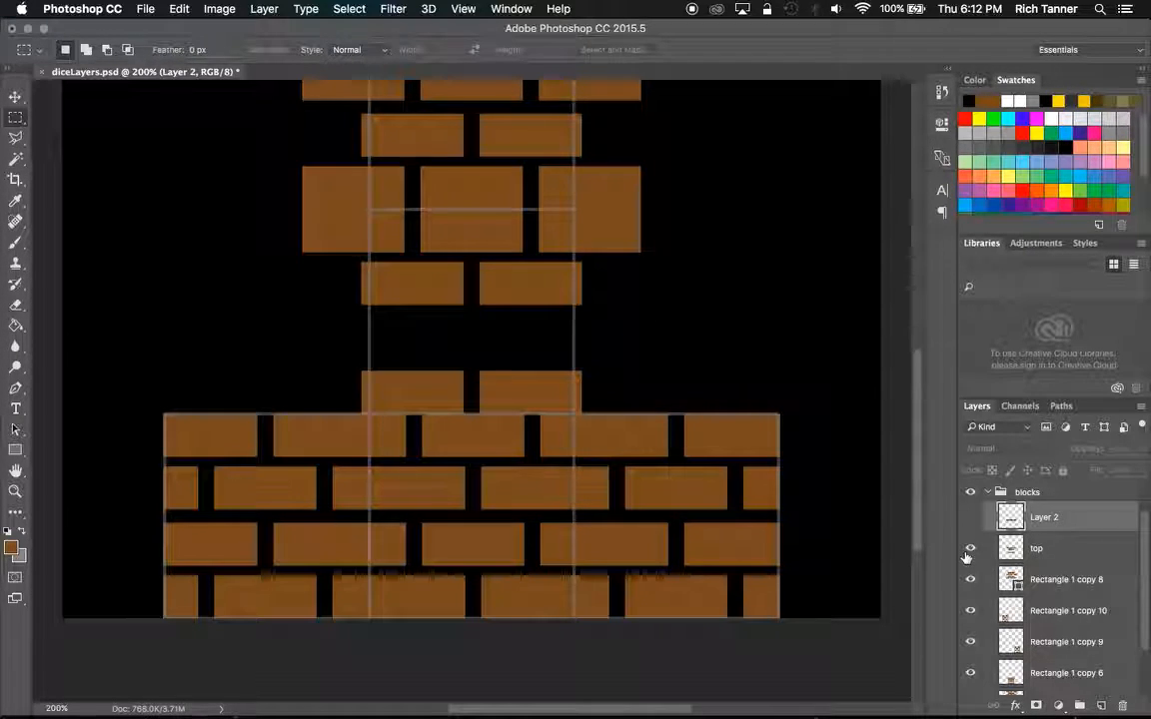
Cut the top layer's two-brick row bordering the bottom strip onto its own layer.
{"action": "left_click", "coordinate": [1071, 551]}
{"action": "left_click_drag", "start_coordinate": [349, 357], "coordinate": [595, 417]}
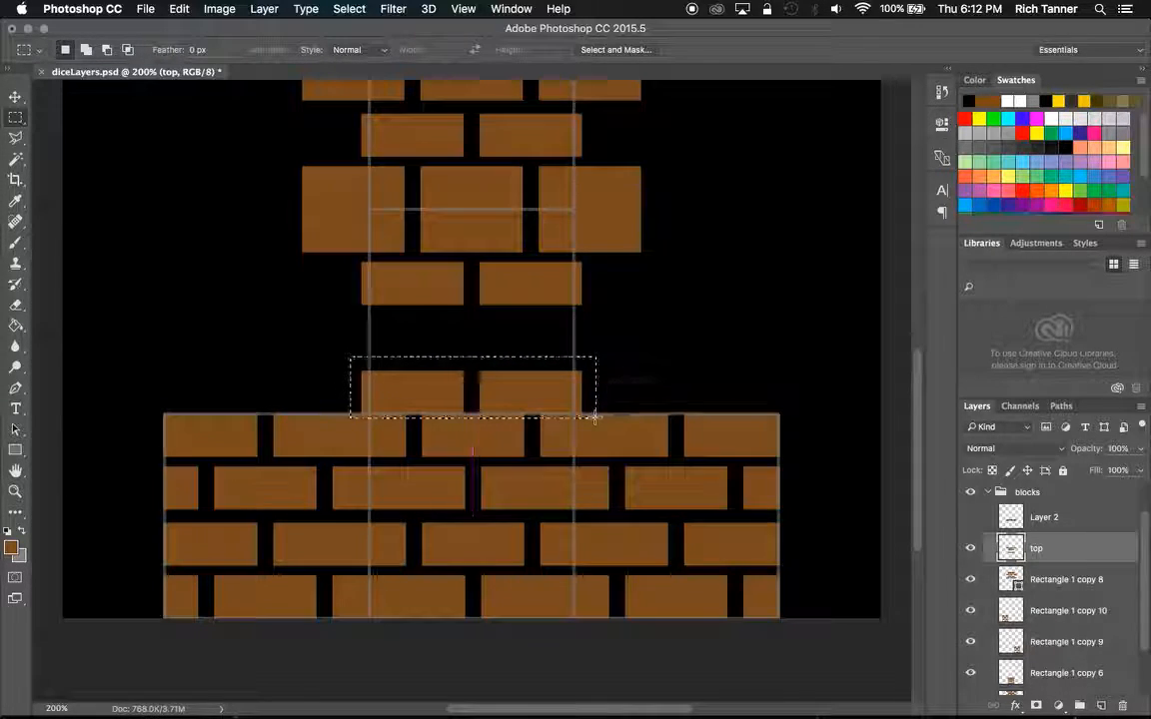
{"action": "right_click", "coordinate": [505, 404]}
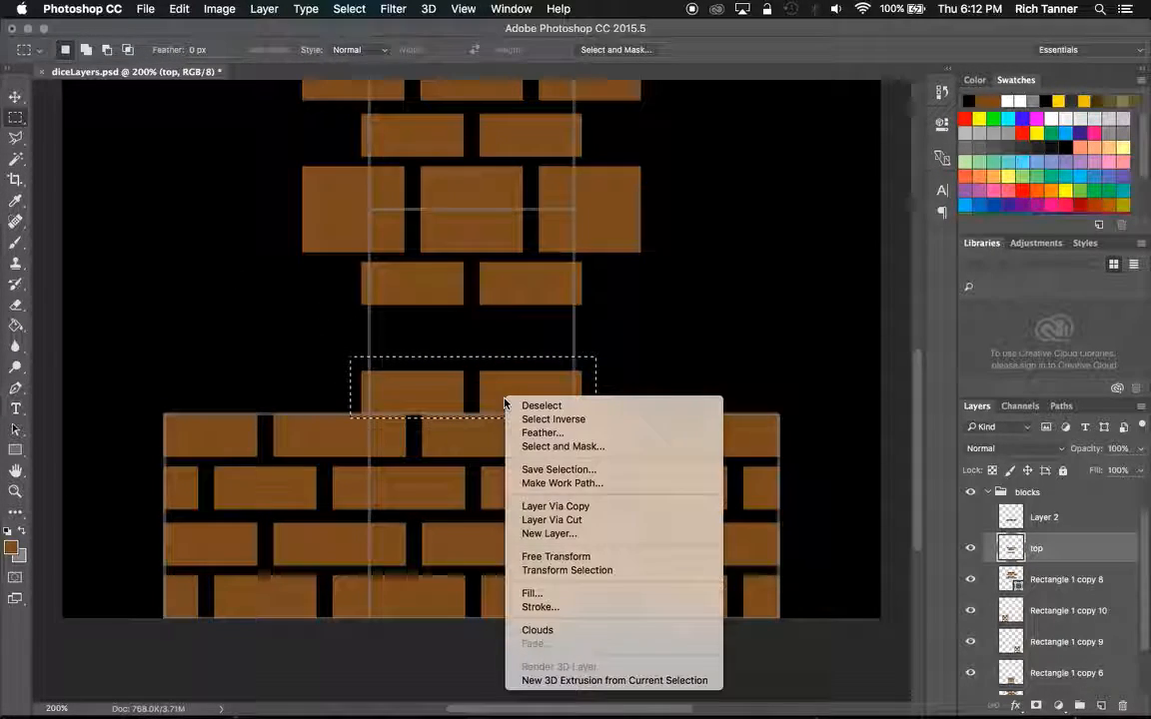
{"action": "left_click", "coordinate": [585, 520]}
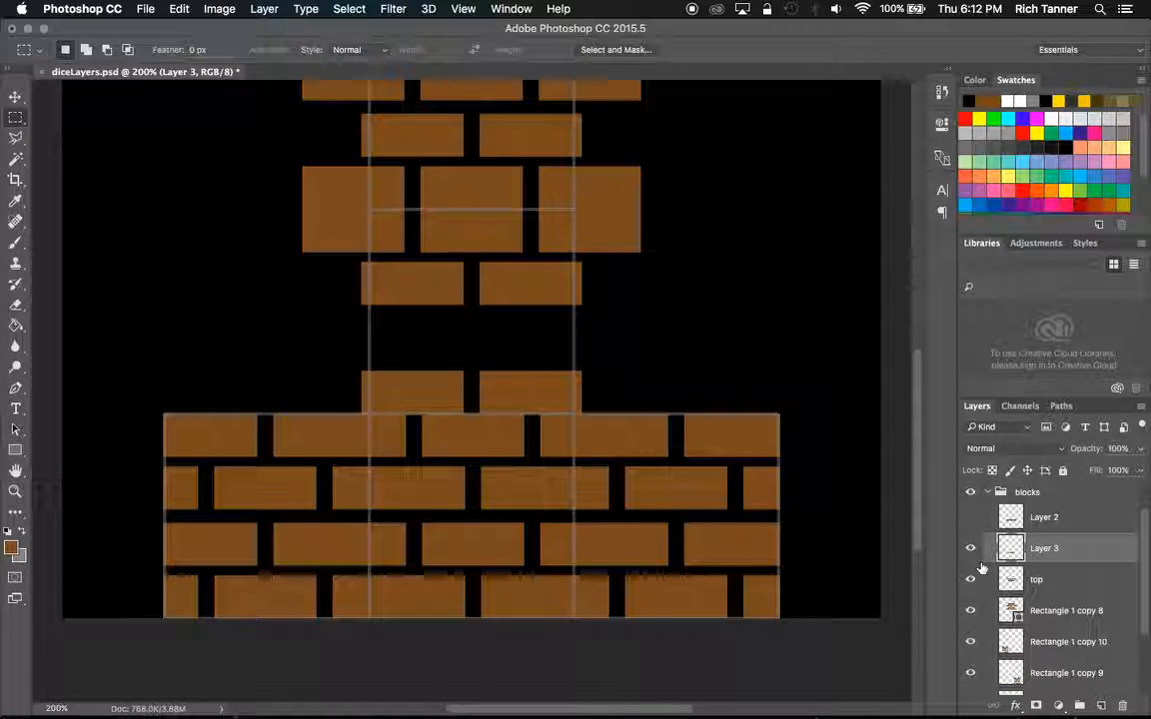
With both cut brick-row layers shown, move Layer 3's two-brick row up to just beneath the top layer's remaining two-brick row.
{"action": "left_click", "coordinate": [969, 552]}
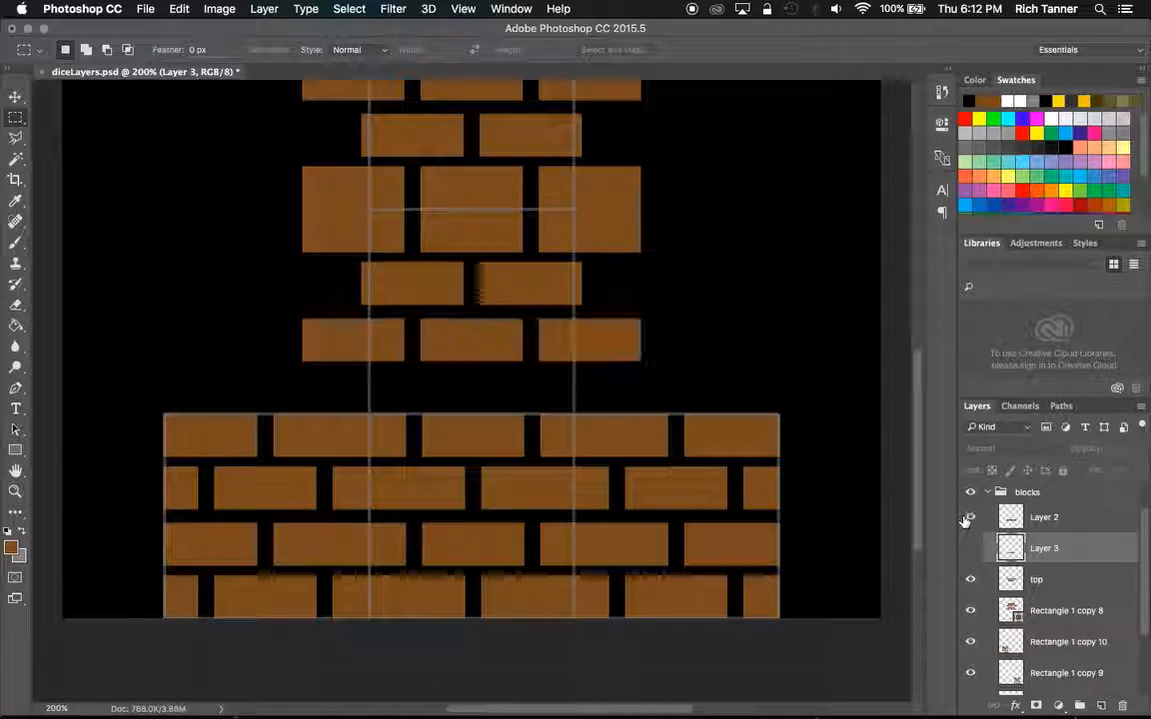
{"action": "left_click", "coordinate": [17, 95]}
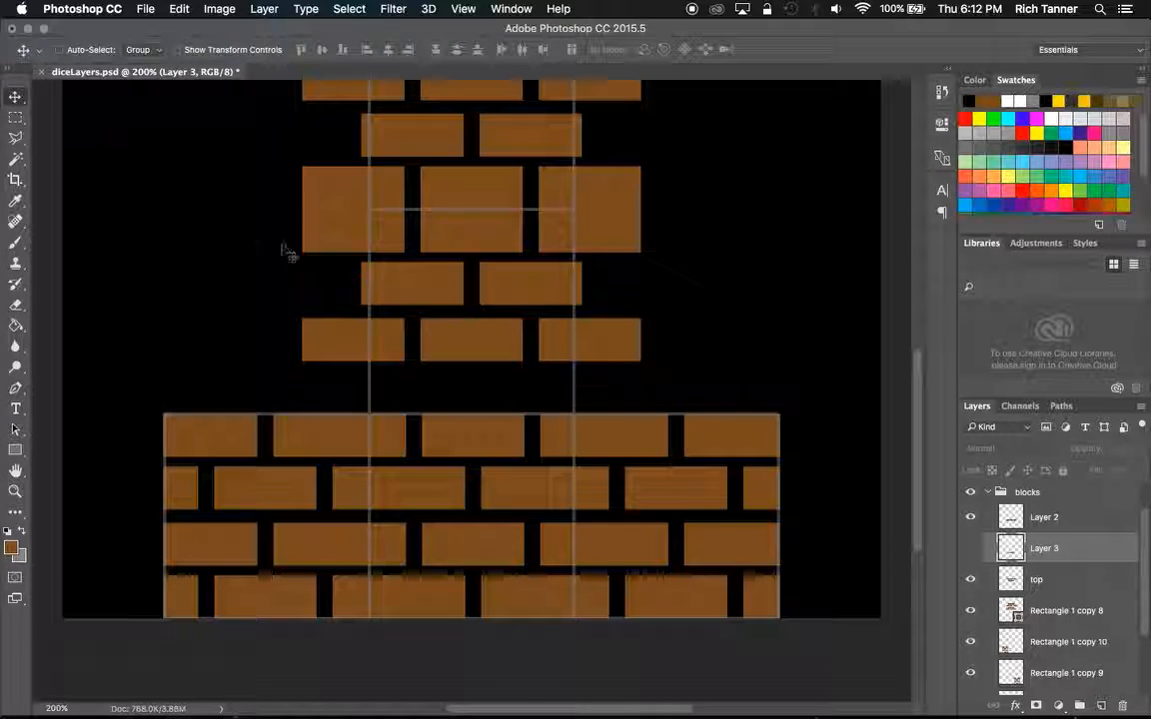
{"action": "left_click_drag", "start_coordinate": [471, 343], "coordinate": [517, 411]}
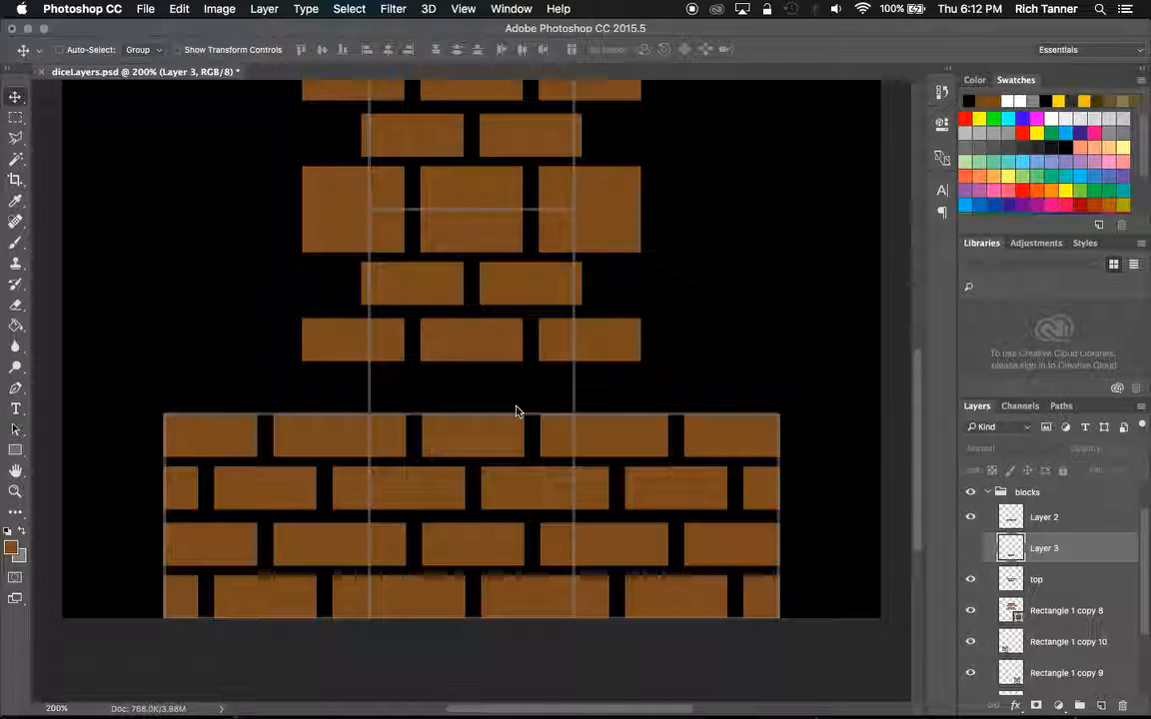
{"action": "left_click", "coordinate": [970, 548]}
{"action": "left_click", "coordinate": [993, 513]}
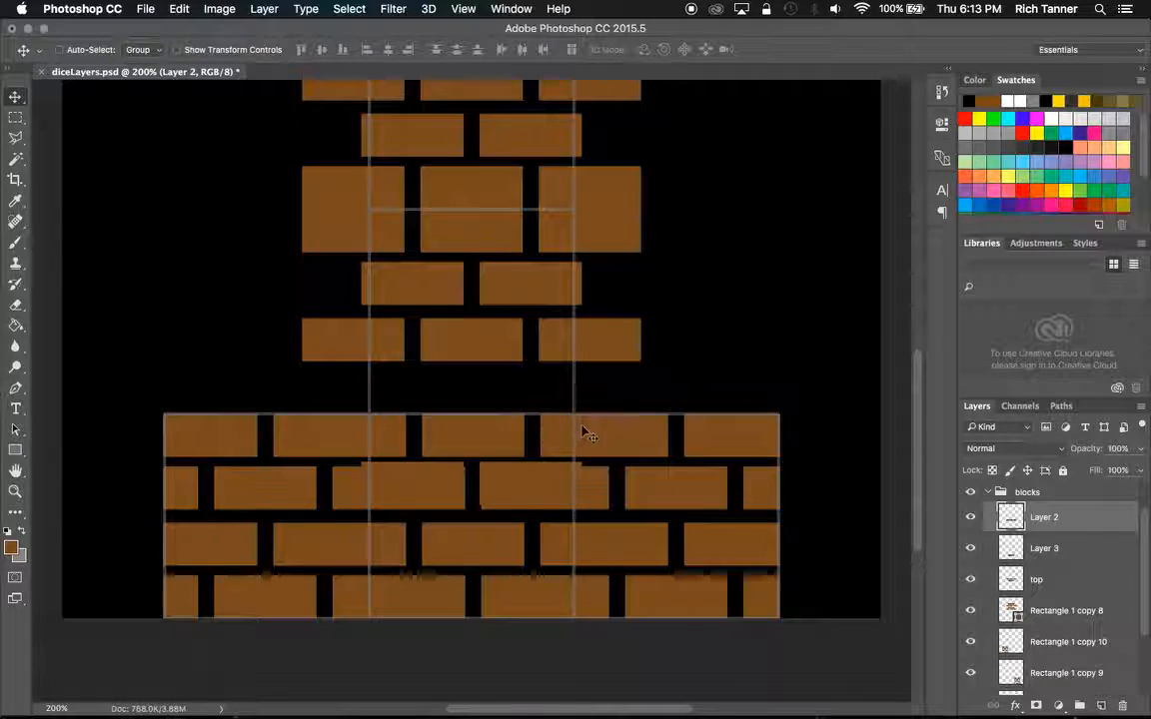
{"action": "left_click", "coordinate": [1056, 549]}
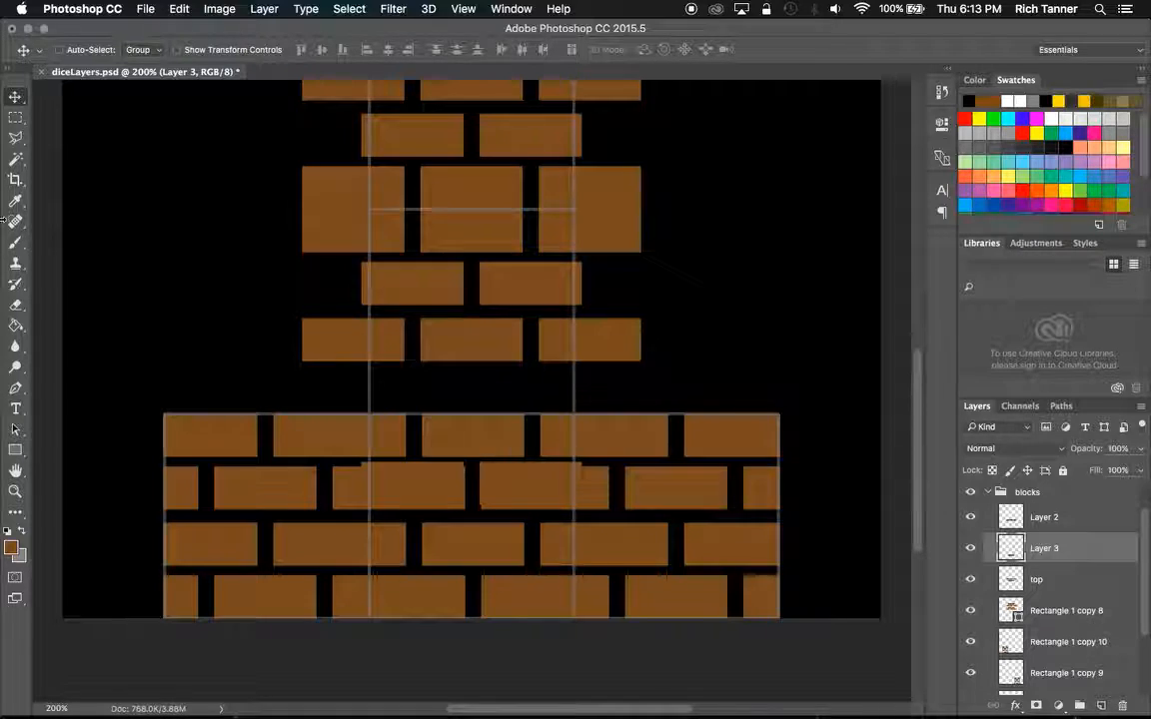
{"action": "left_click_drag", "start_coordinate": [476, 465], "coordinate": [474, 299]}
Move Layer 2's three-brick row down against the bottom strip, aligning its gaps with the strip's gaps, and check it against the outline.
{"action": "left_click", "coordinate": [1056, 525]}
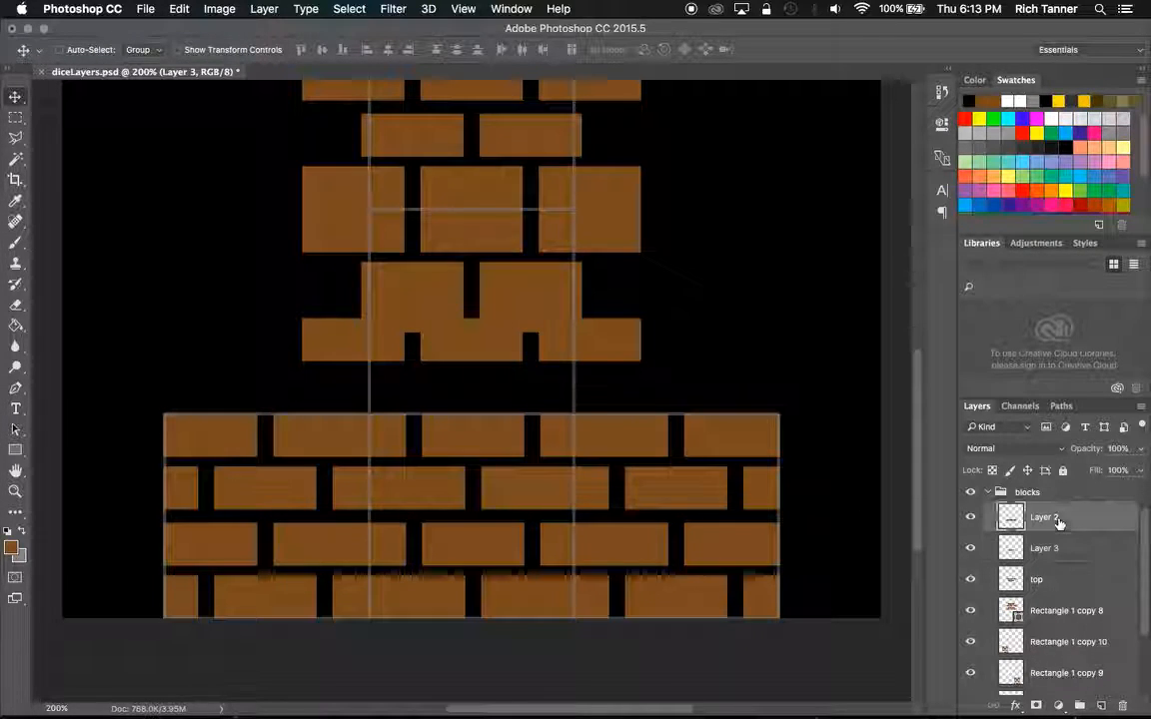
{"action": "left_click_drag", "start_coordinate": [578, 354], "coordinate": [611, 405]}
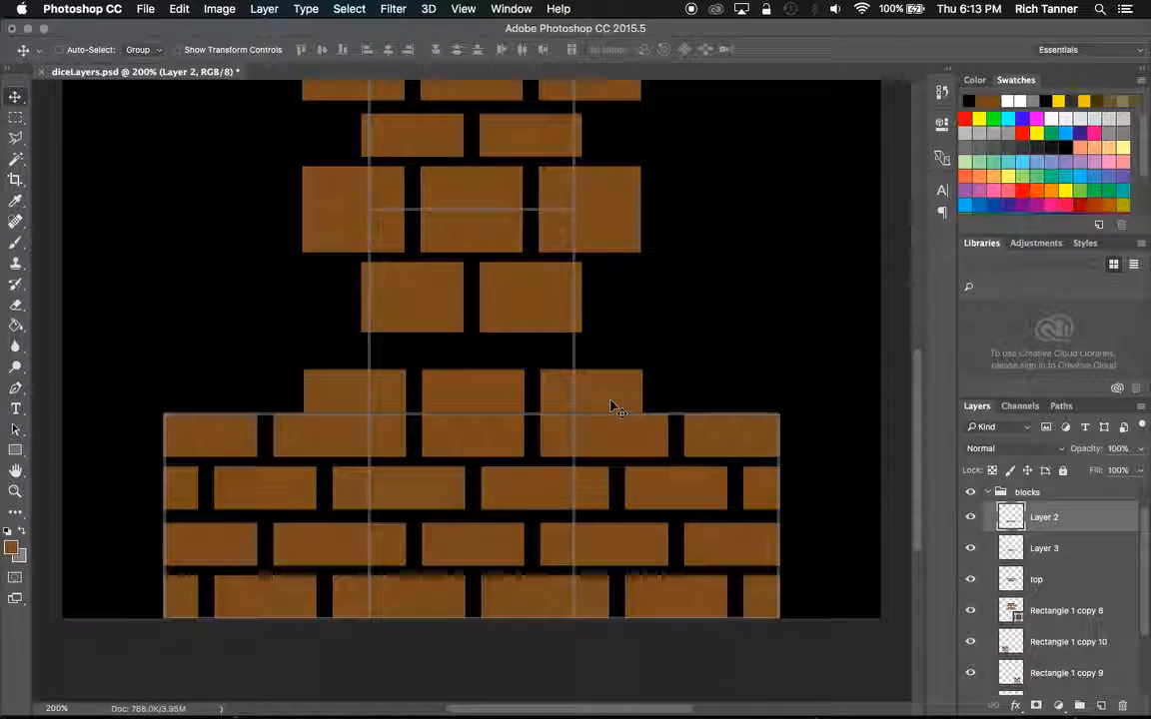
{"action": "scroll", "coordinate": [977, 501], "scroll_direction": "up", "scroll_amount": 1}
{"action": "left_click", "coordinate": [972, 499]}
{"action": "left_click", "coordinate": [971, 500]}
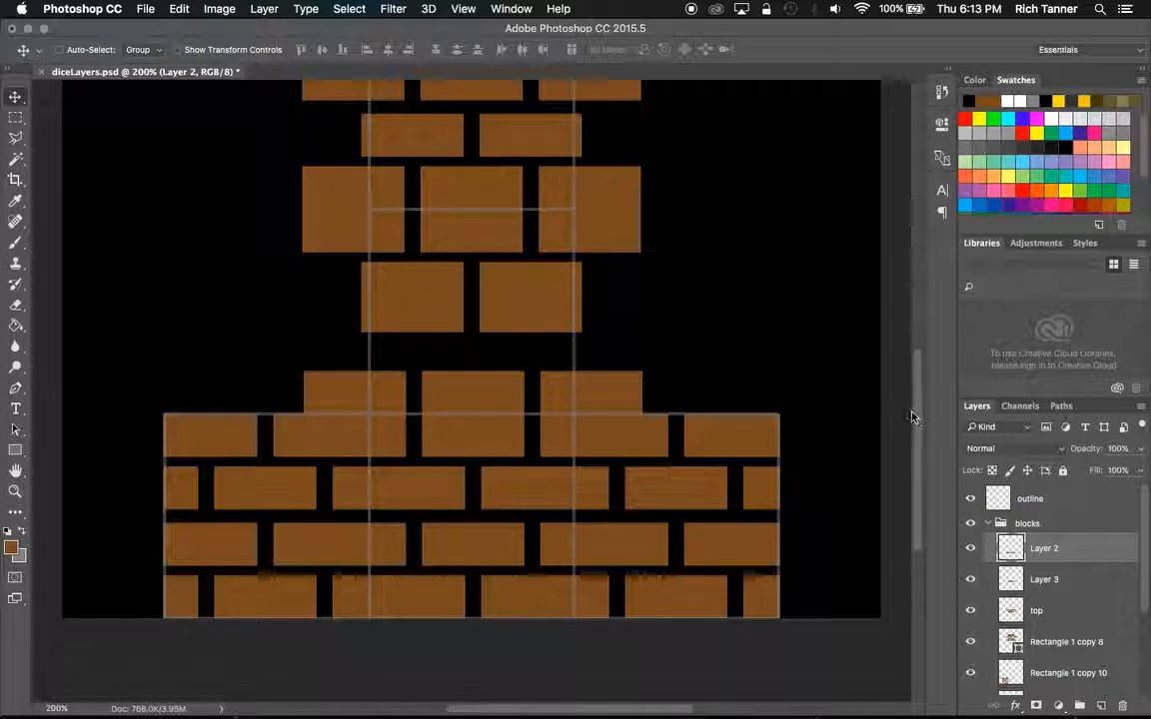
Hide Layer 3 and cut the top layer's lower two-brick row onto its own layer.
{"action": "scroll", "coordinate": [912, 411], "scroll_direction": "up", "scroll_amount": 5}
{"action": "scroll", "coordinate": [913, 386], "scroll_direction": "up", "scroll_amount": 1}
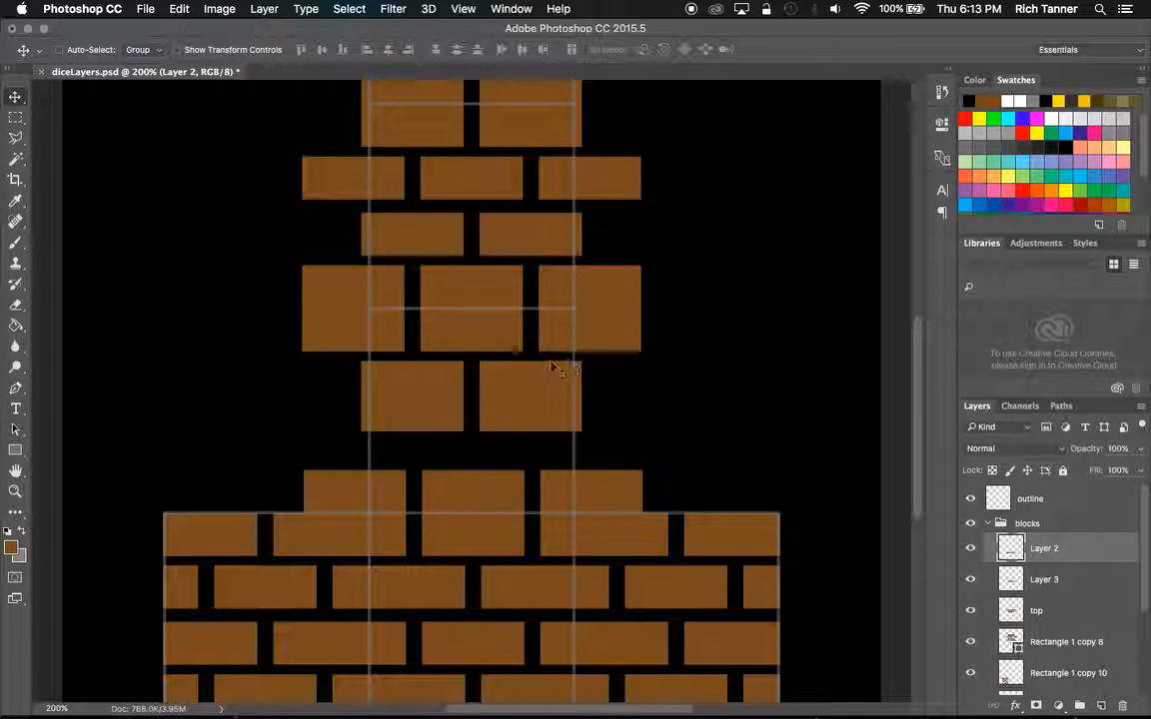
{"action": "left_click", "coordinate": [1072, 582]}
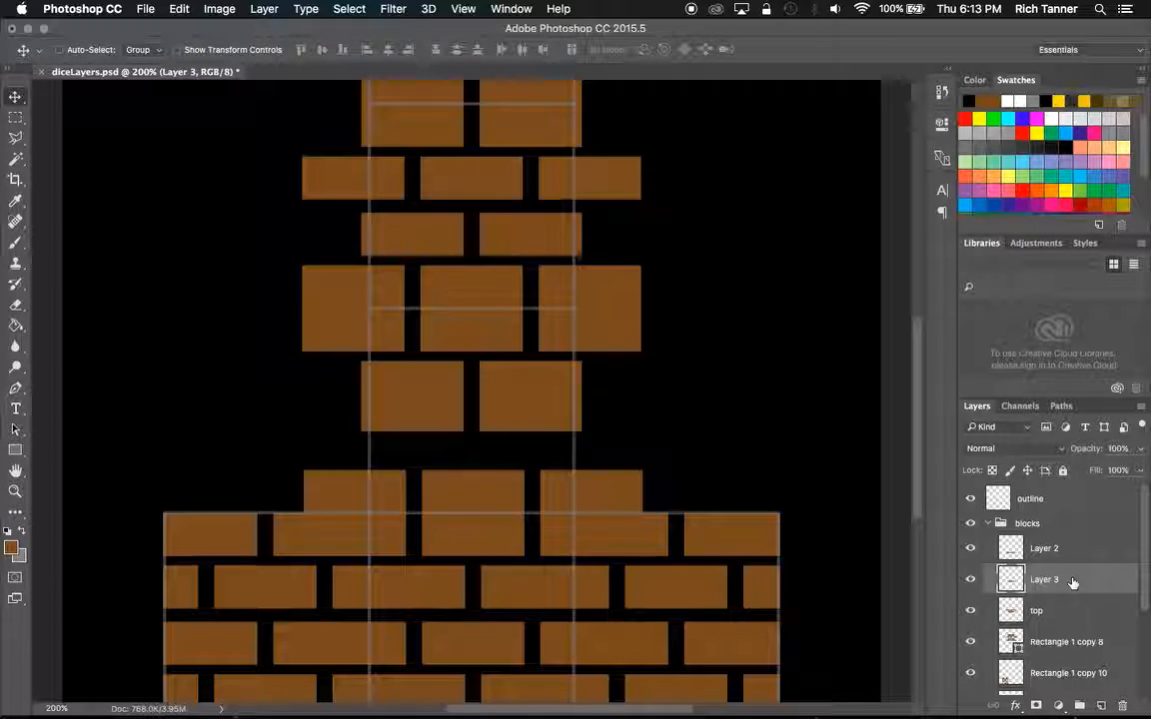
{"action": "left_click", "coordinate": [1058, 613]}
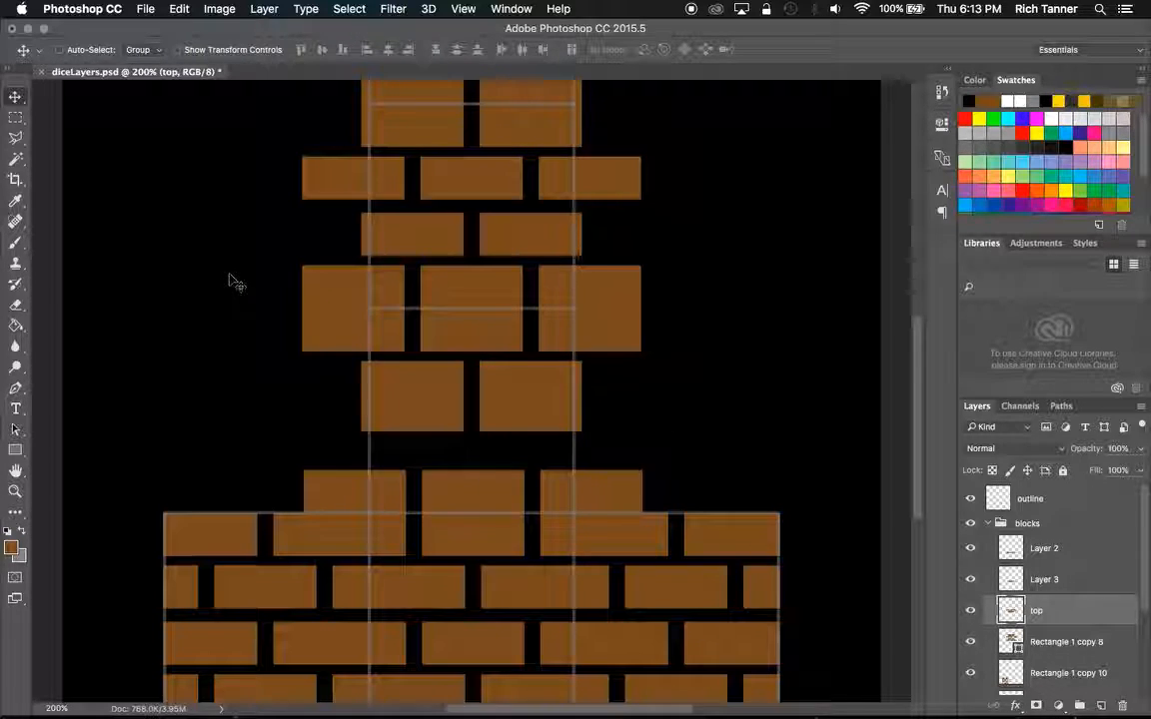
{"action": "left_click", "coordinate": [16, 118]}
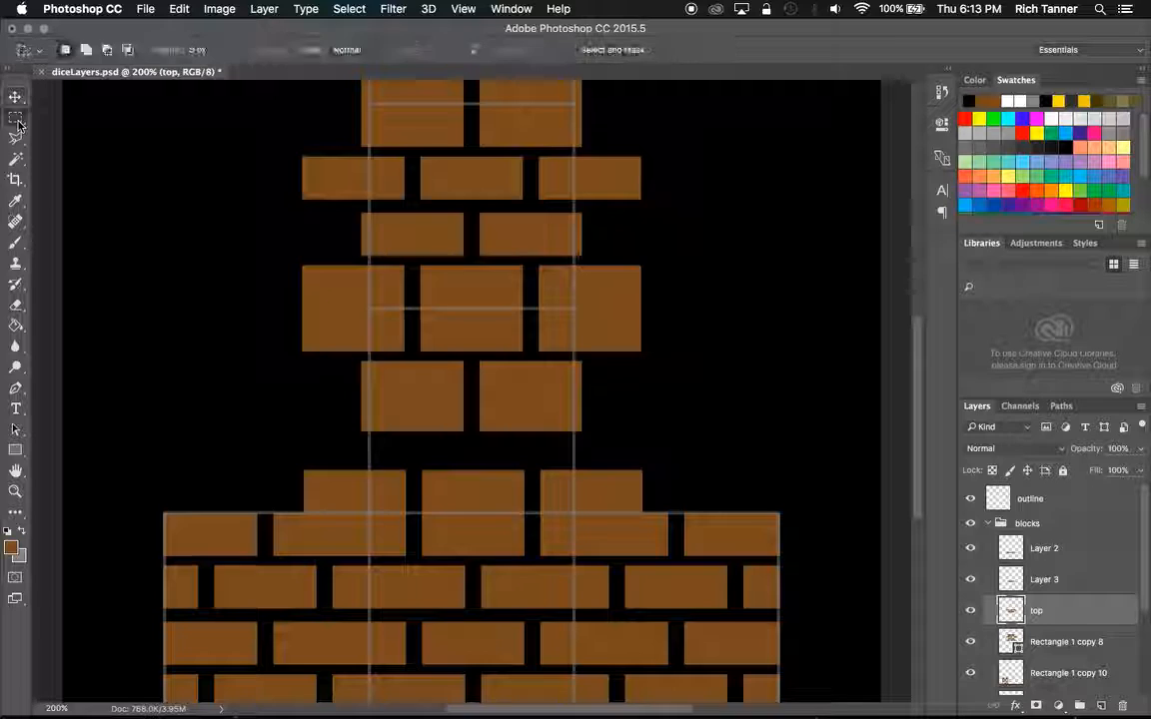
{"action": "left_click", "coordinate": [971, 580]}
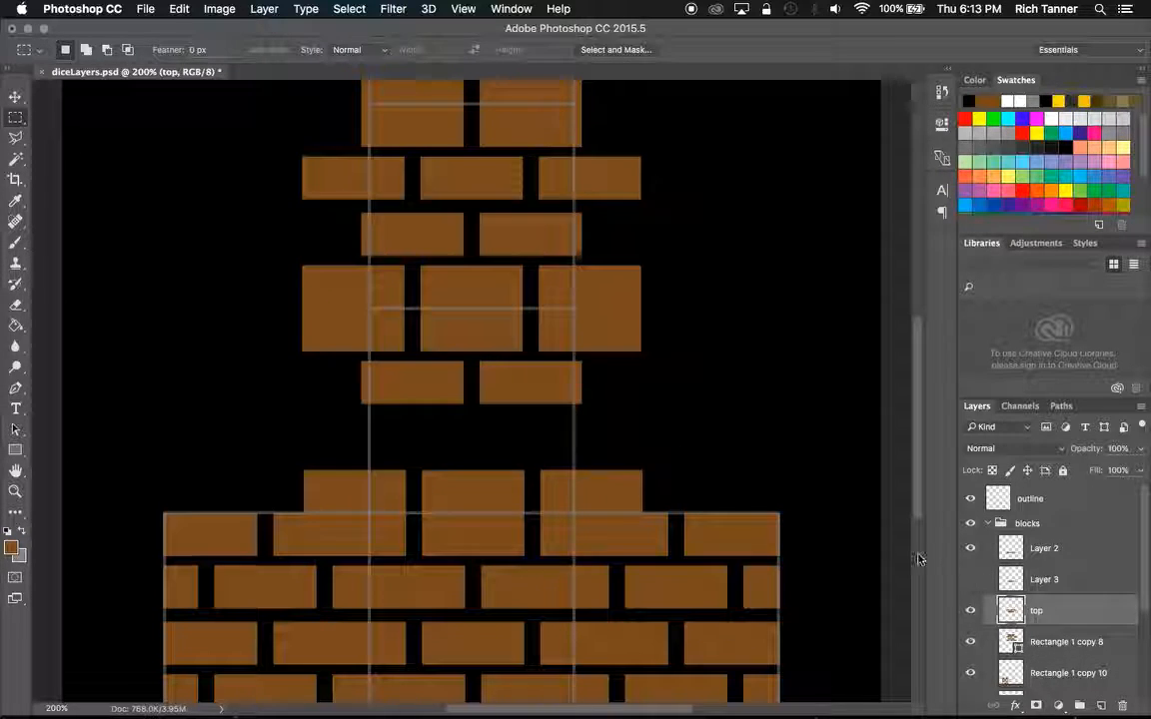
{"action": "left_click_drag", "start_coordinate": [346, 354], "coordinate": [604, 410]}
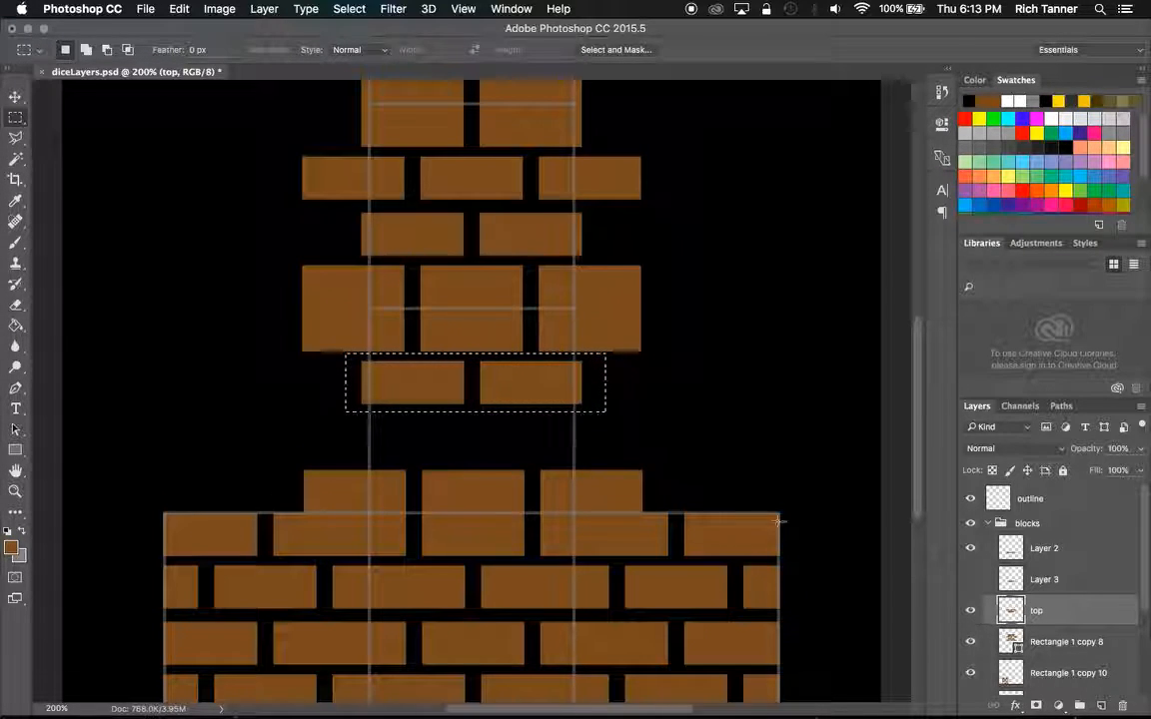
{"action": "right_click", "coordinate": [478, 395]}
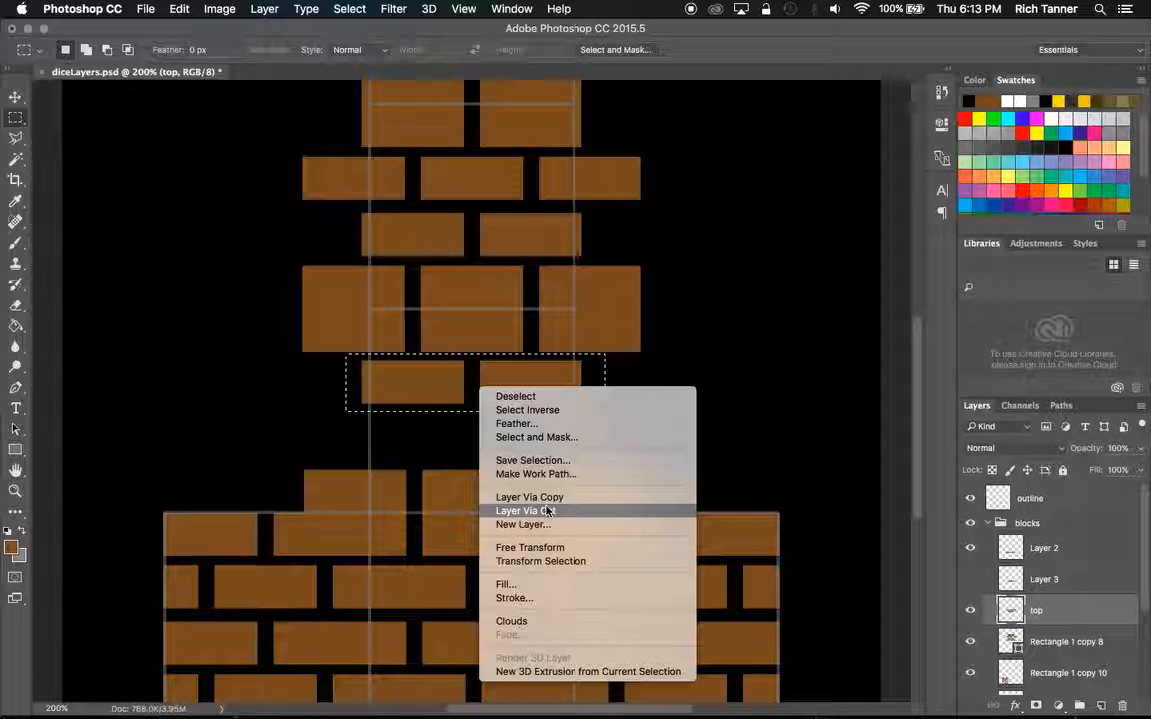
{"action": "left_click", "coordinate": [544, 511]}
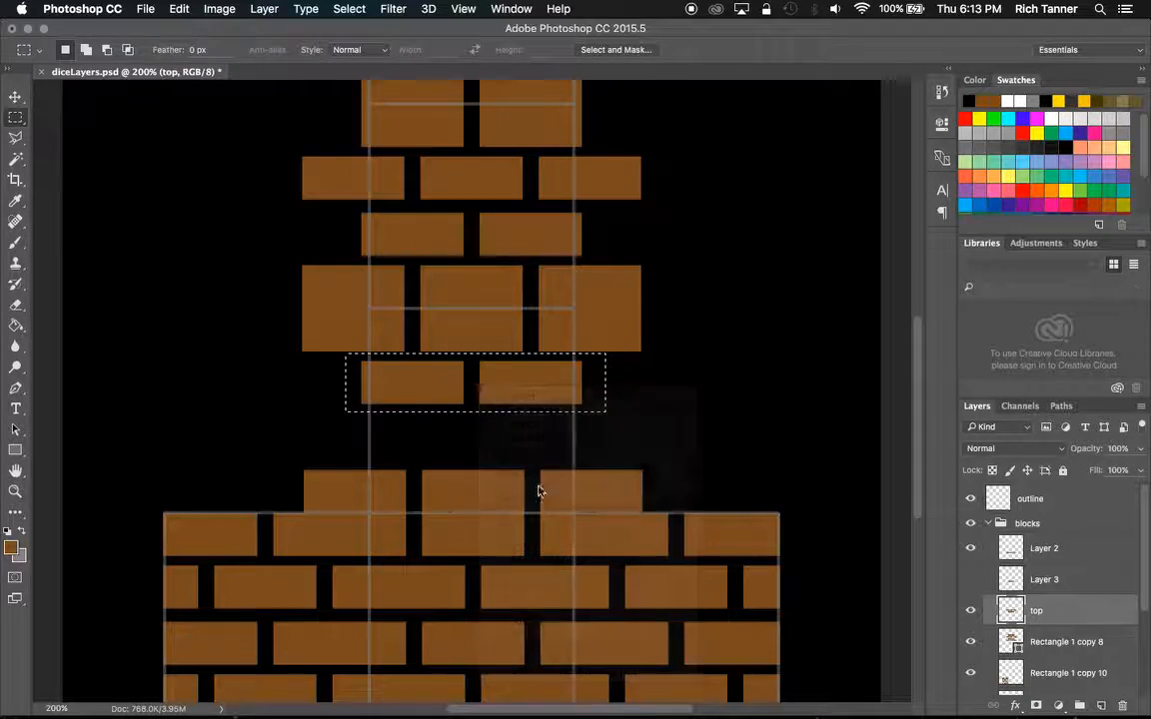
Show Layer 3 again, rename the newly cut layer sideTop, and rename Layer 3 sideTop2.
{"action": "left_click", "coordinate": [970, 580]}
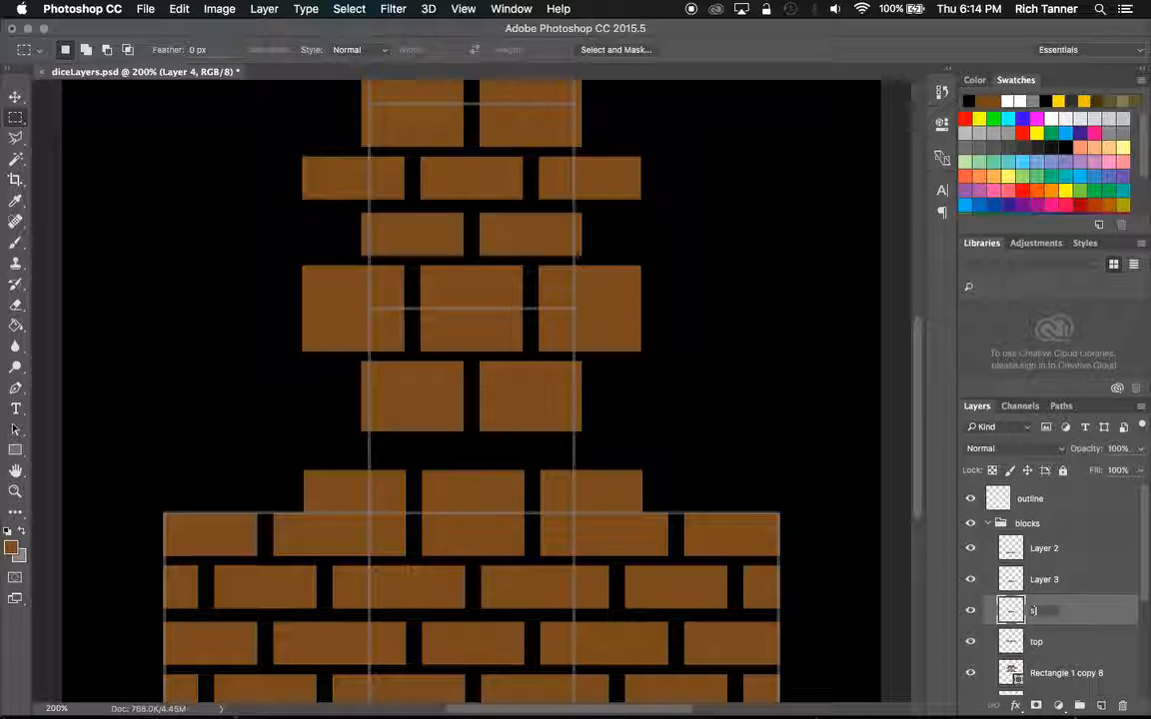
{"action": "key", "text": "Return"}
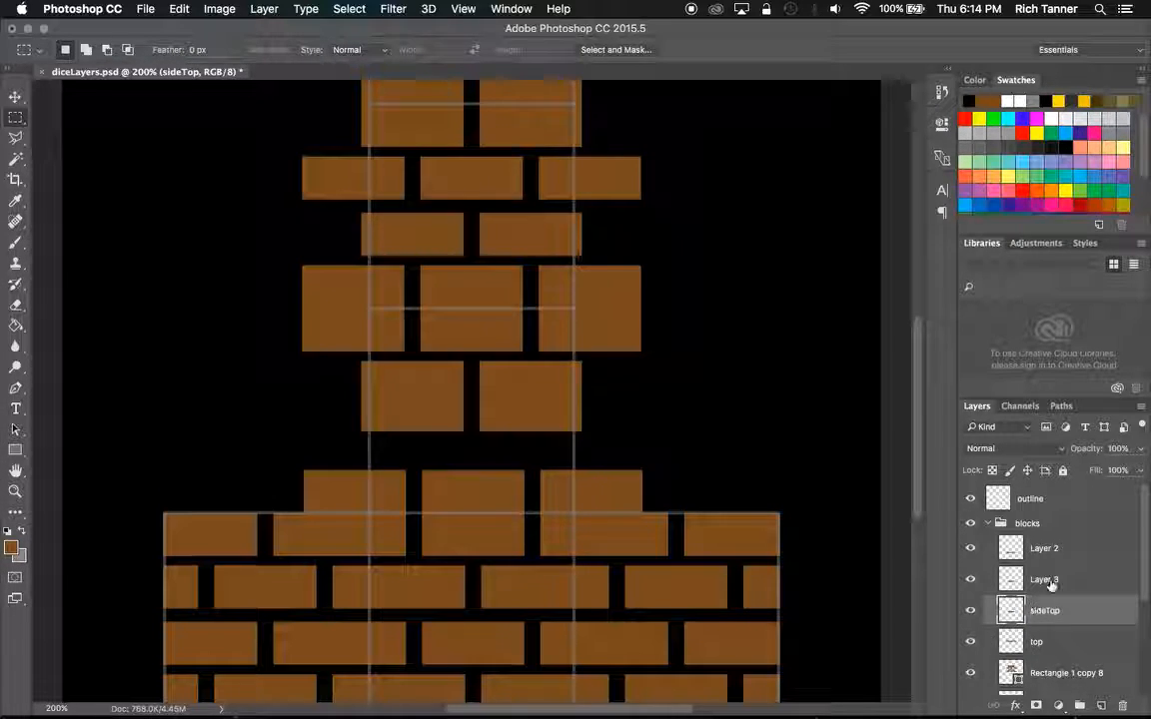
{"action": "left_click", "coordinate": [1051, 583]}
{"action": "double_click", "coordinate": [1044, 579]}
{"action": "type", "text": "sideTop2"}
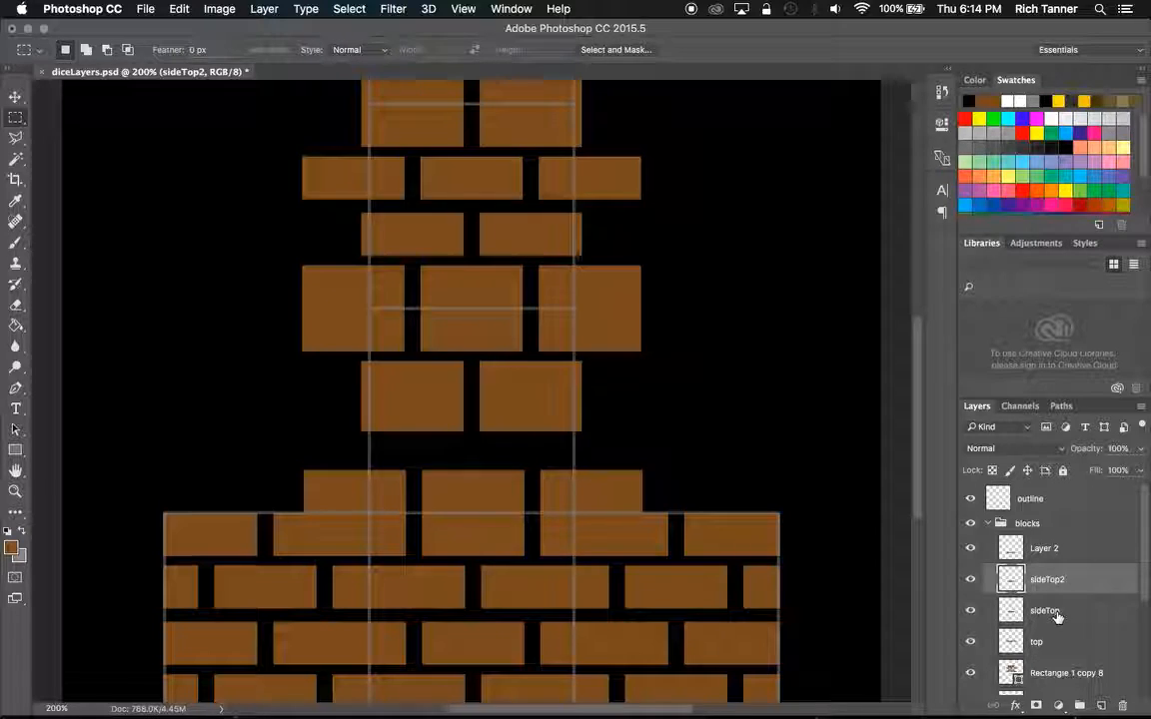
Select the sideTop and sideTop2 layers together and rotate them 90° clockwise.
{"action": "left_click", "coordinate": [1057, 613], "text": "shift"}
{"action": "left_click", "coordinate": [140, 9]}
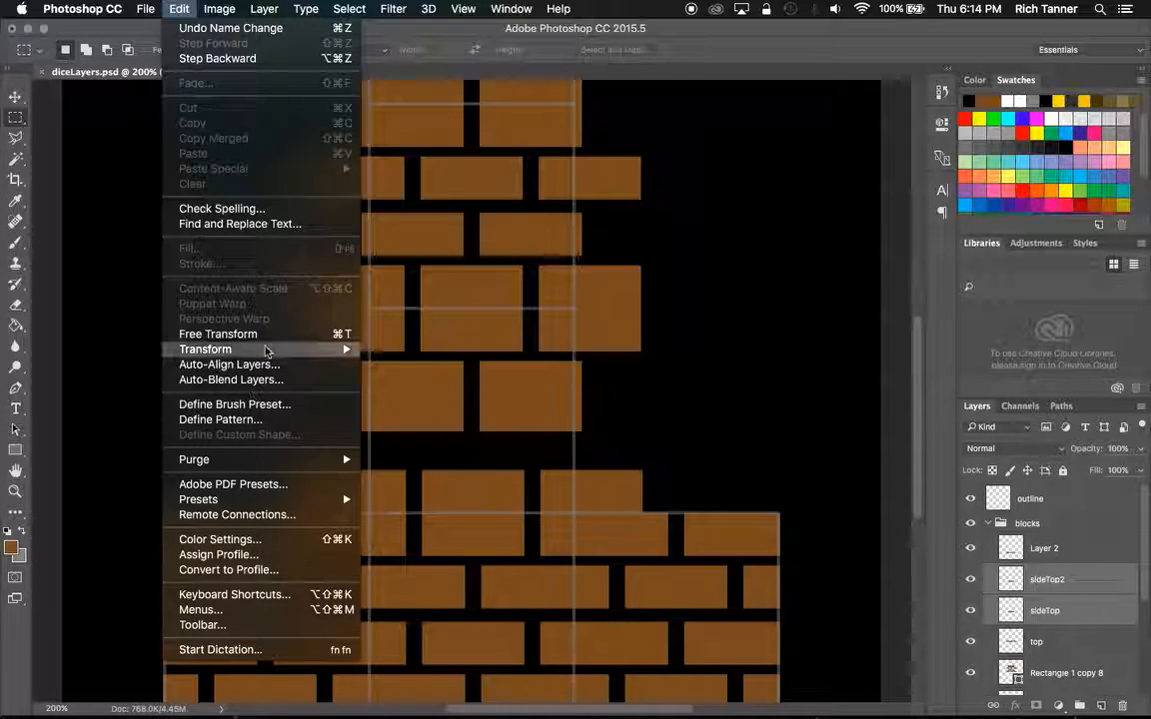
{"action": "mouse_move", "coordinate": [320, 350]}
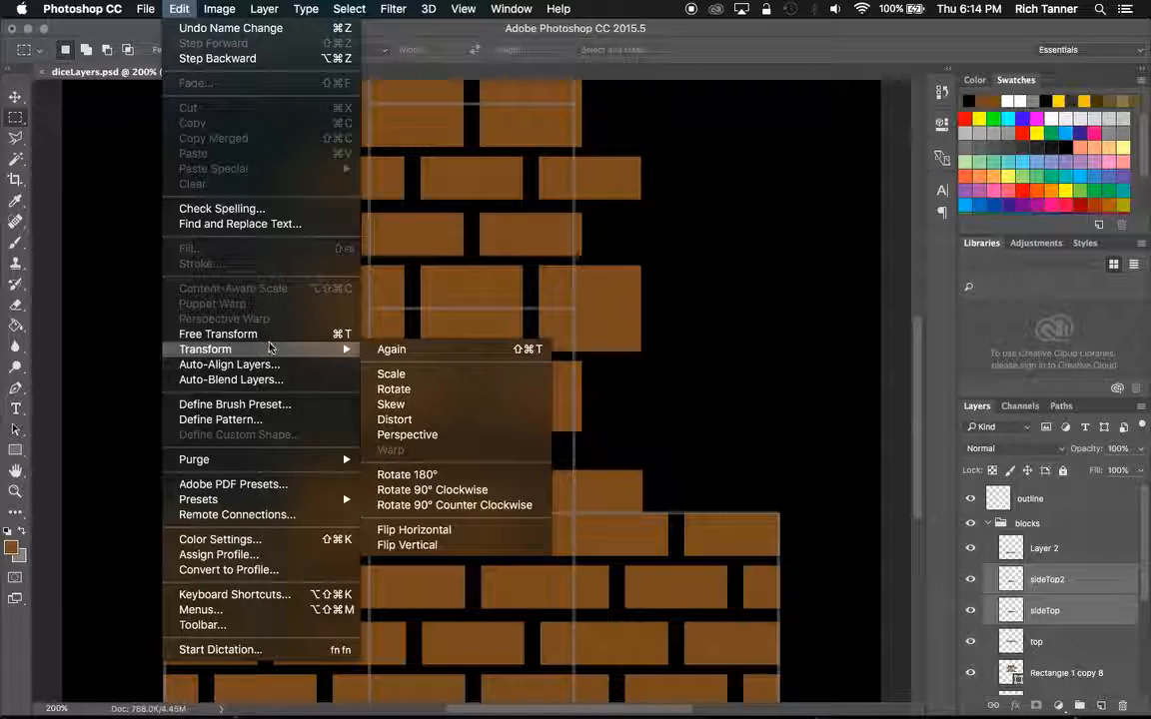
{"action": "left_click", "coordinate": [437, 489]}
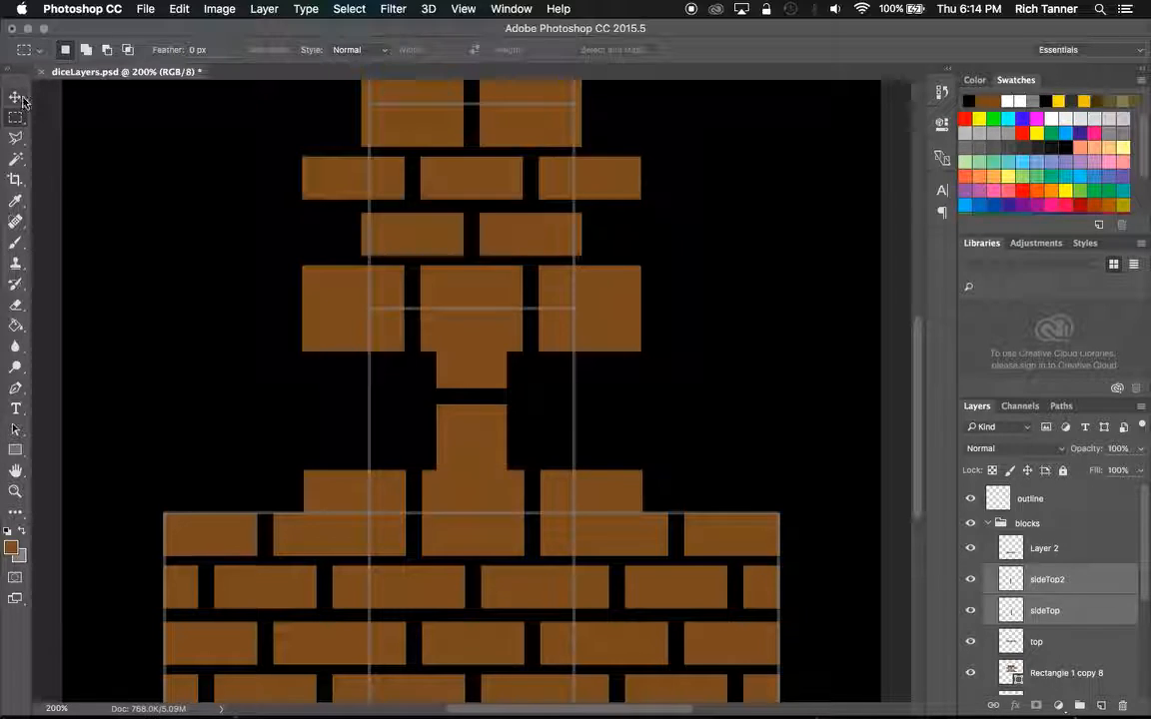
Move the sideTop2 bricks against the inside of the face's left edge and the sideTop bricks against its right edge.
{"action": "left_click", "coordinate": [15, 97]}
{"action": "left_click", "coordinate": [1038, 576]}
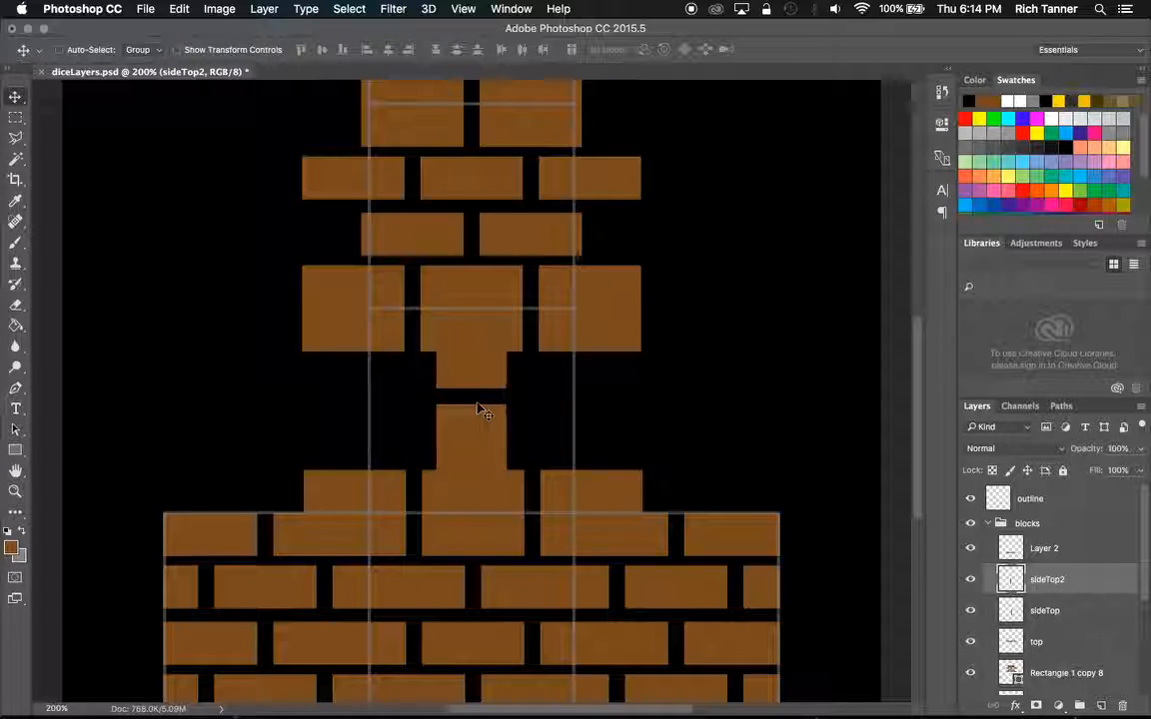
{"action": "left_click_drag", "start_coordinate": [475, 423], "coordinate": [403, 437]}
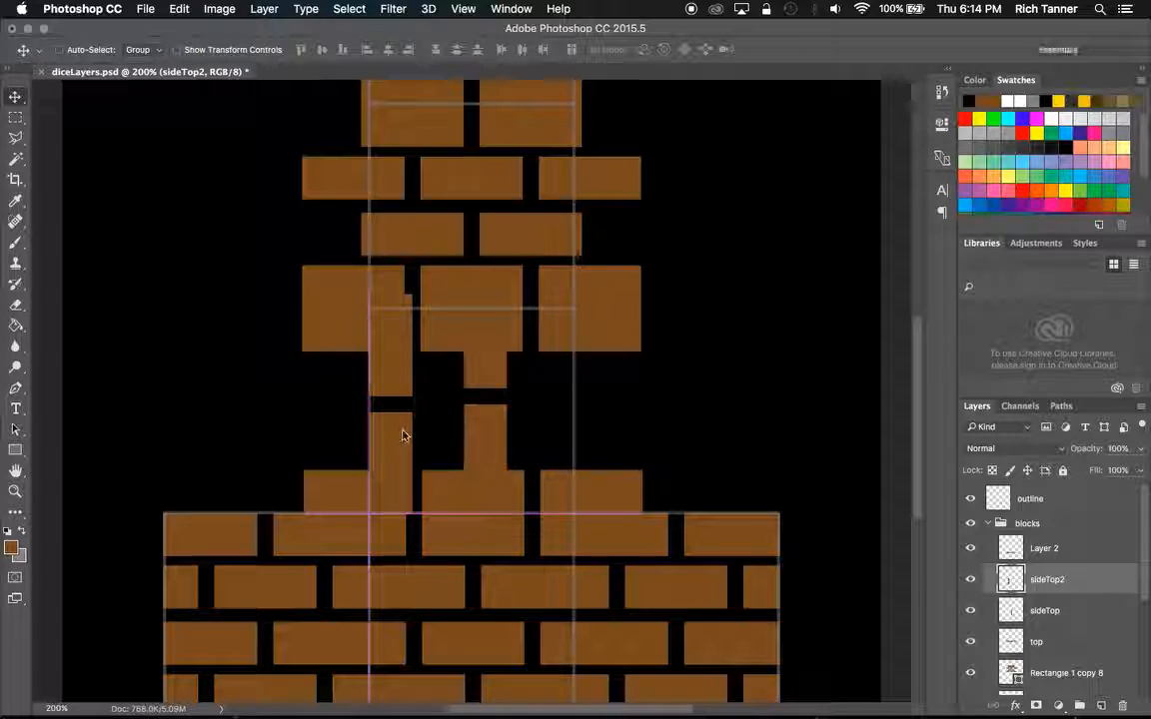
{"action": "left_click", "coordinate": [1073, 620]}
{"action": "left_click_drag", "start_coordinate": [487, 431], "coordinate": [577, 449]}
{"action": "mouse_move", "coordinate": [519, 444]}
{"action": "left_mouse_down"}
{"action": "mouse_move", "coordinate": [549, 441]}
{"action": "mouse_move", "coordinate": [533, 445]}
{"action": "left_mouse_up"}
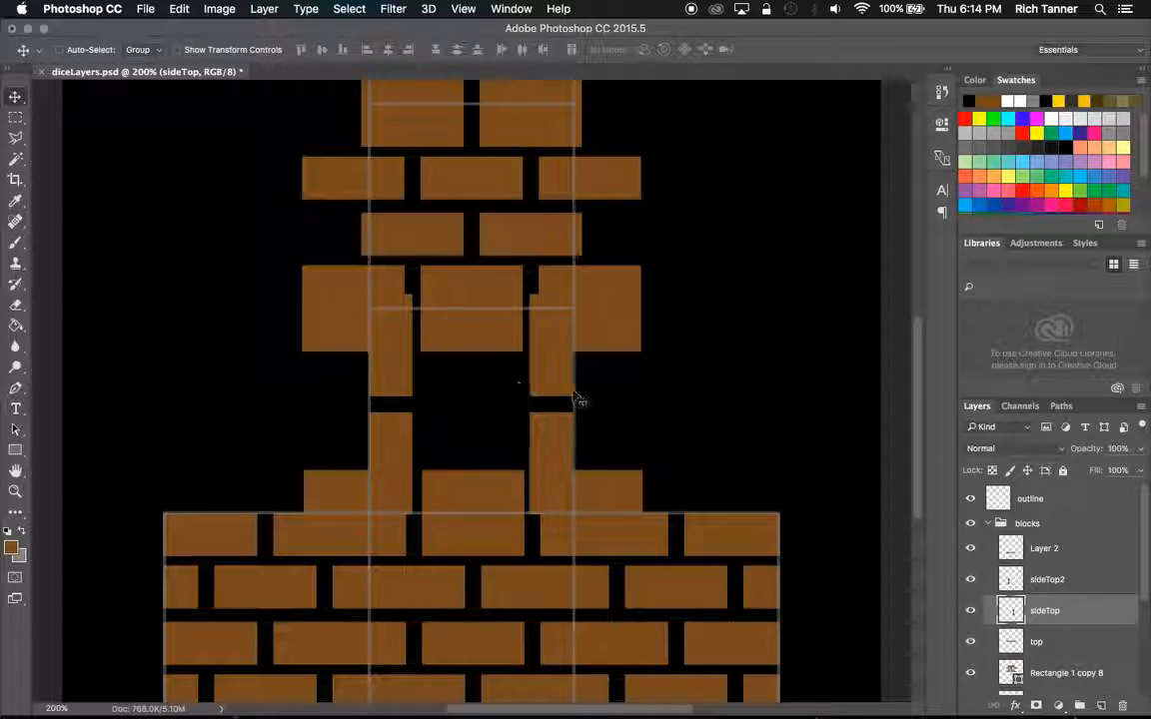
Select both side layers and nudge them slightly down to centre their brick gap vertically on the face.
{"action": "left_click", "coordinate": [1079, 585], "text": "shift"}
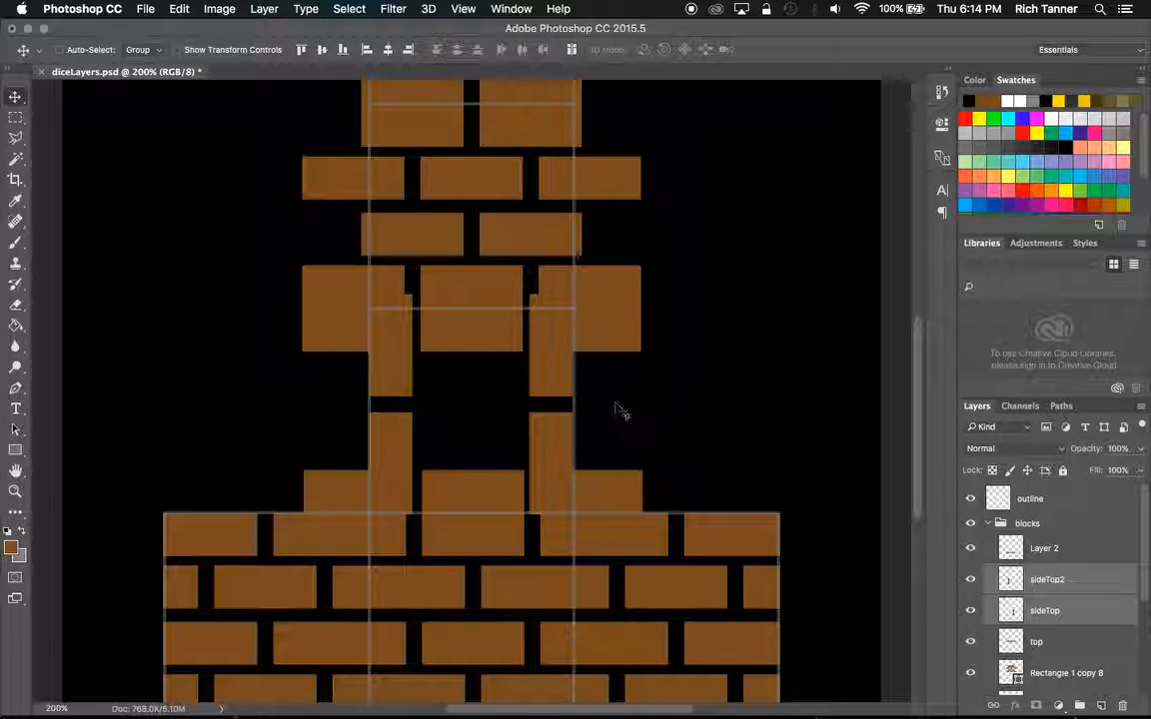
{"action": "left_click_drag", "start_coordinate": [551, 378], "coordinate": [551, 385]}
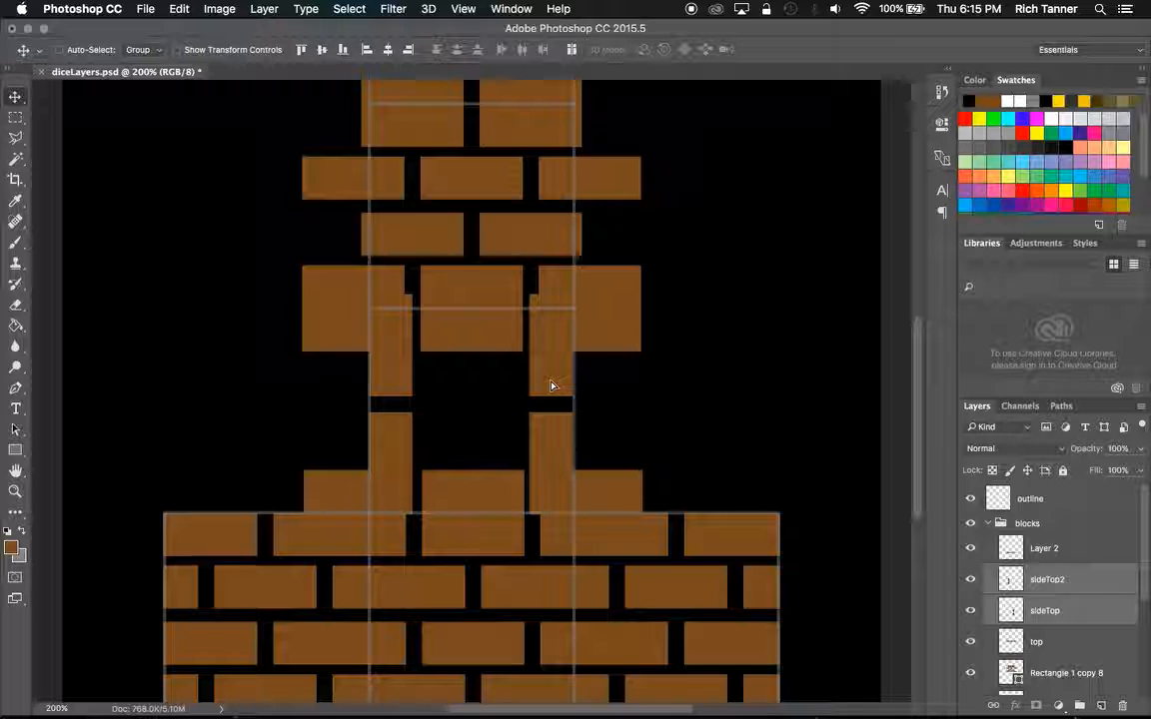
{"action": "key", "text": "Down"}
{"action": "key", "text": "Down"}
{"action": "key", "text": "Down"}
{"action": "key", "text": "Down"}
{"action": "key", "text": "Down"}
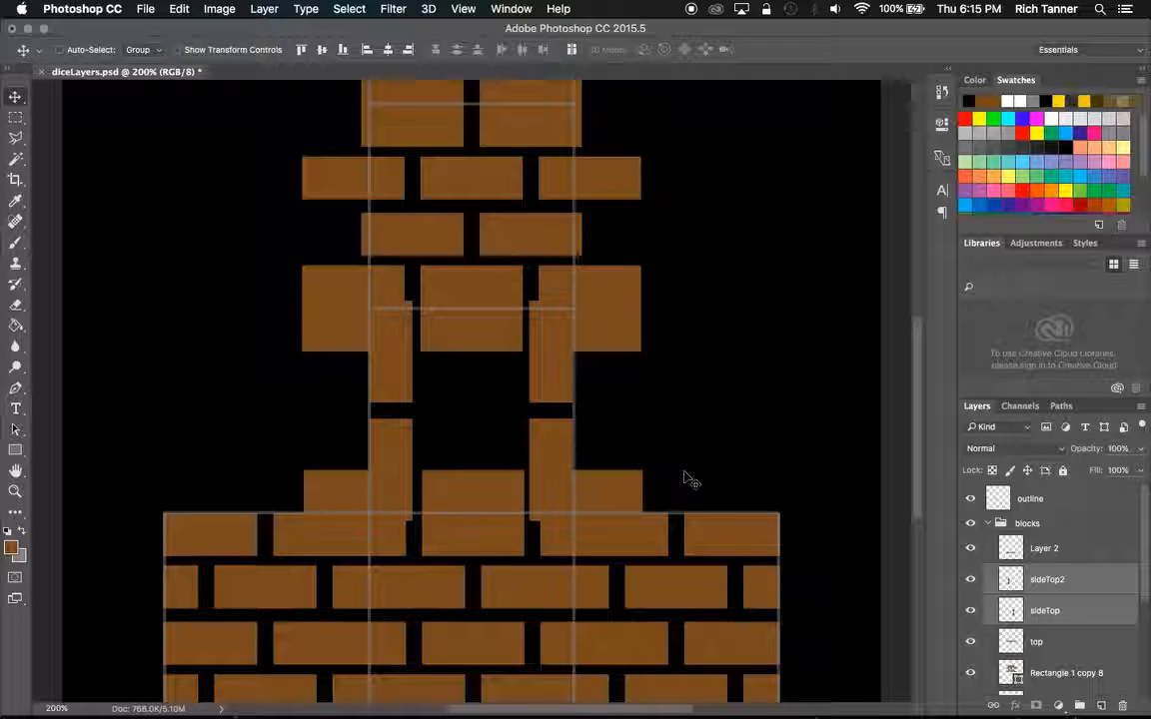
Nudge sideTop2 left and sideTop right over the face's edges, aligning their inner sides with the gaps in the bottom strip.
{"action": "left_click", "coordinate": [1103, 586]}
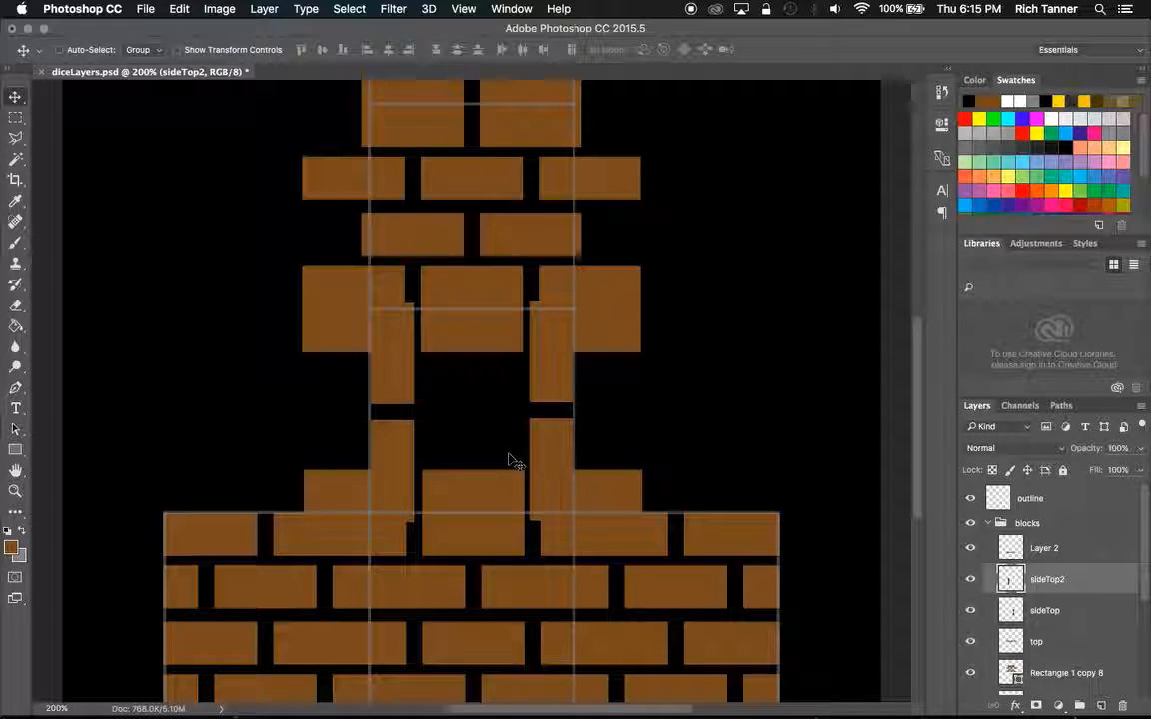
{"action": "key", "text": "Left"}
{"action": "key", "text": "Left"}
{"action": "key", "text": "Left"}
{"action": "key", "text": "Left"}
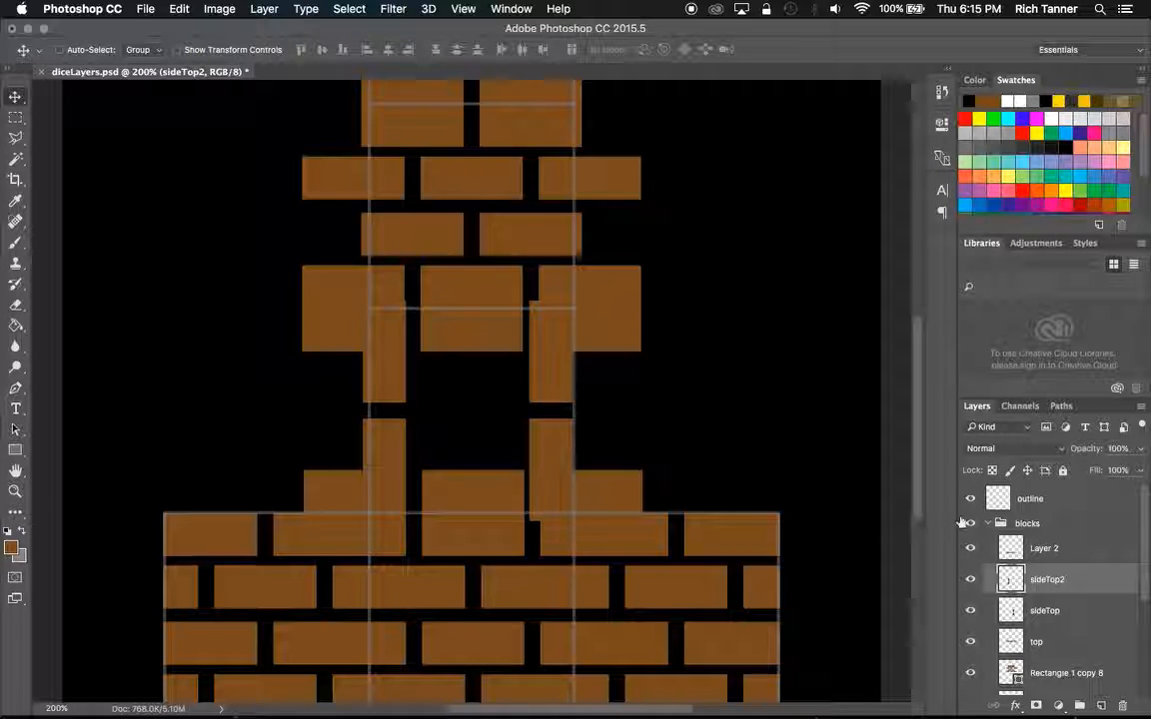
{"action": "left_click", "coordinate": [1066, 612]}
{"action": "key", "text": "Right"}
{"action": "key", "text": "Right"}
{"action": "key", "text": "Right"}
{"action": "key", "text": "Right"}
{"action": "key", "text": "Right"}
{"action": "key", "text": "Right"}
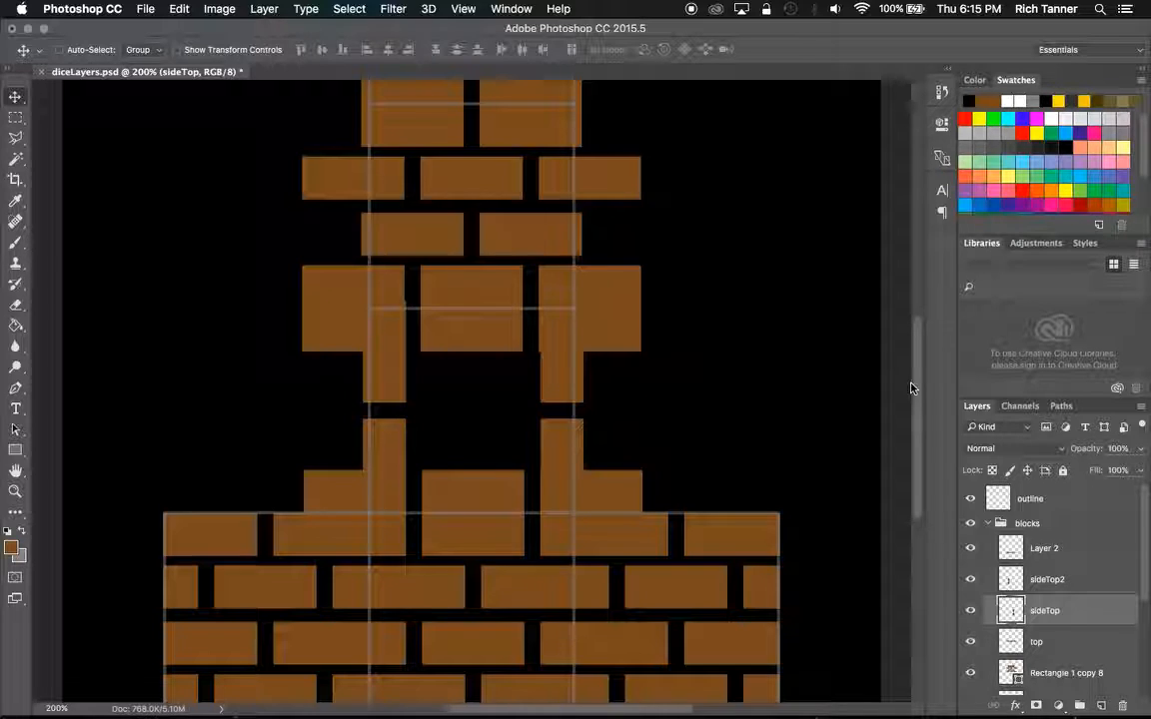
Identify the bricks on the Rectangle 1 copy 8 layer by toggling its visibility, and nudge that layer slightly right.
{"action": "left_click_drag", "start_coordinate": [919, 384], "coordinate": [920, 352]}
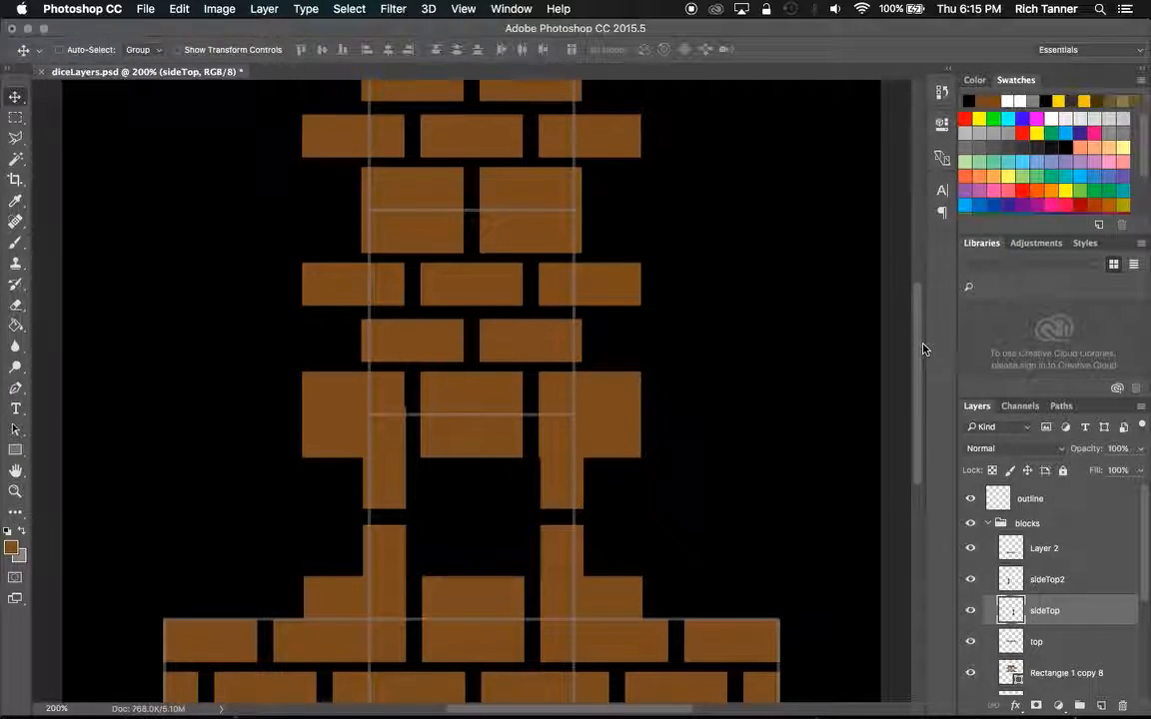
{"action": "left_click_drag", "start_coordinate": [1145, 557], "coordinate": [1145, 586]}
{"action": "left_click", "coordinate": [964, 610]}
{"action": "left_click", "coordinate": [966, 612]}
{"action": "left_click", "coordinate": [967, 612]}
{"action": "left_click", "coordinate": [968, 612]}
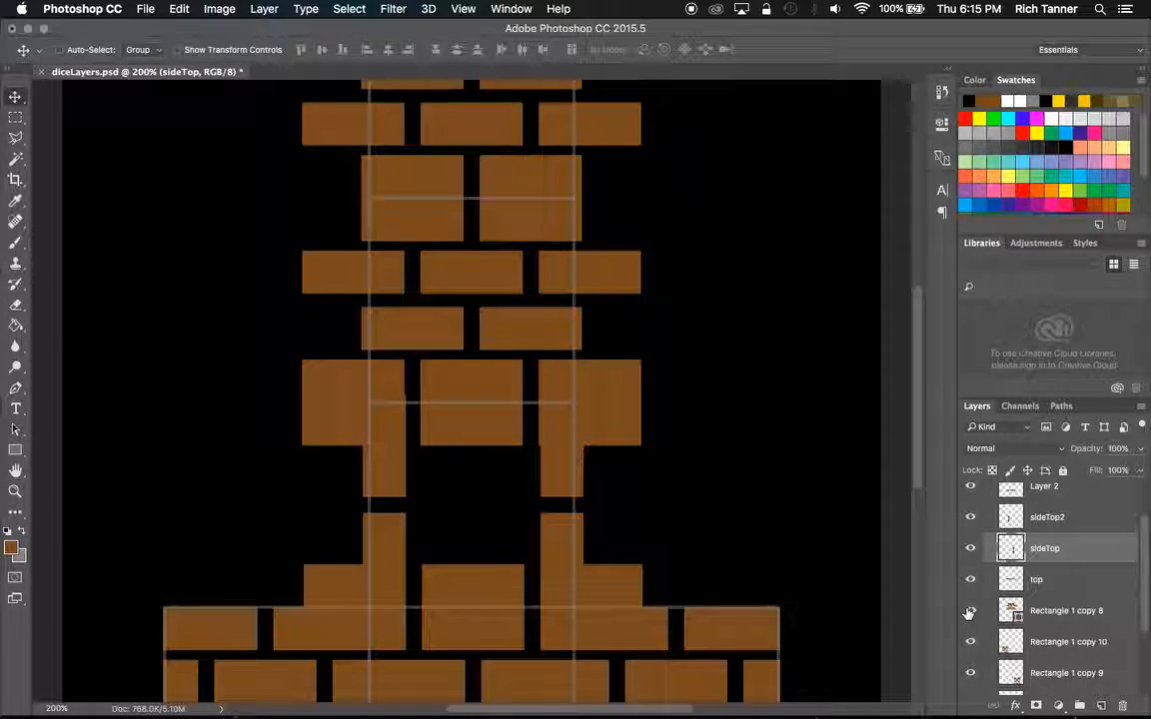
{"action": "left_click", "coordinate": [1039, 613]}
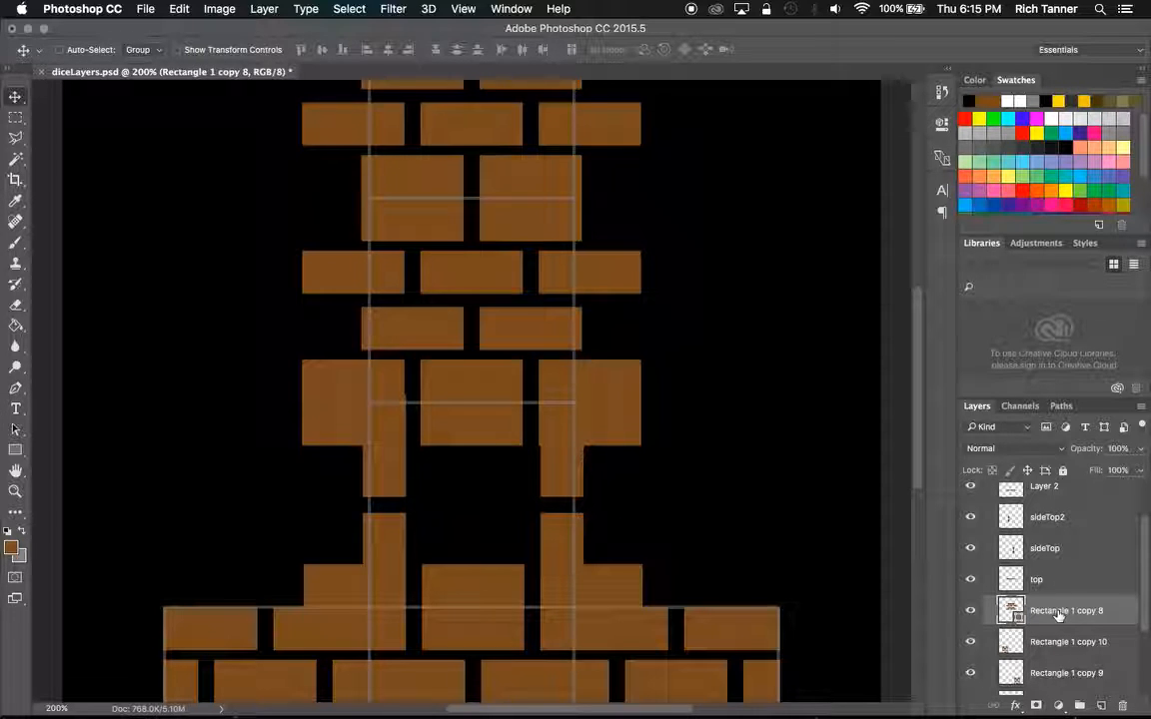
{"action": "key", "text": "Right"}
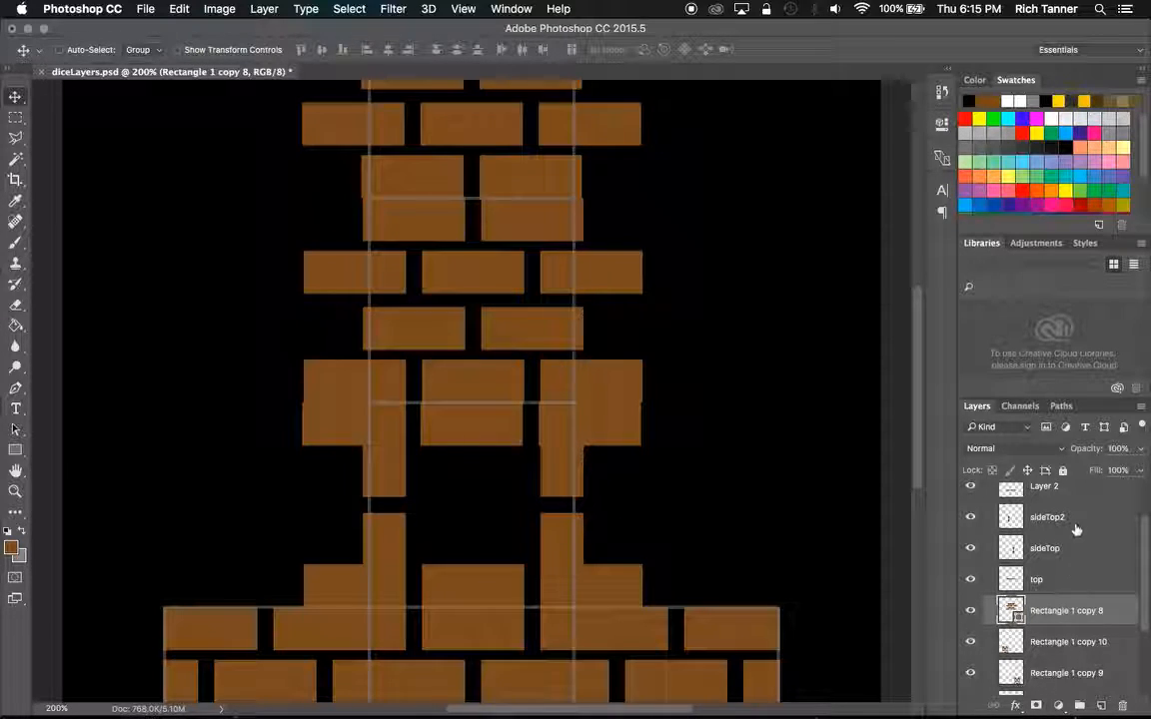
Nudge the Rectangle 1 copy 5 bricks on the topmost face slightly right to line up with the rows below.
{"action": "left_click_drag", "start_coordinate": [1145, 582], "coordinate": [1146, 637]}
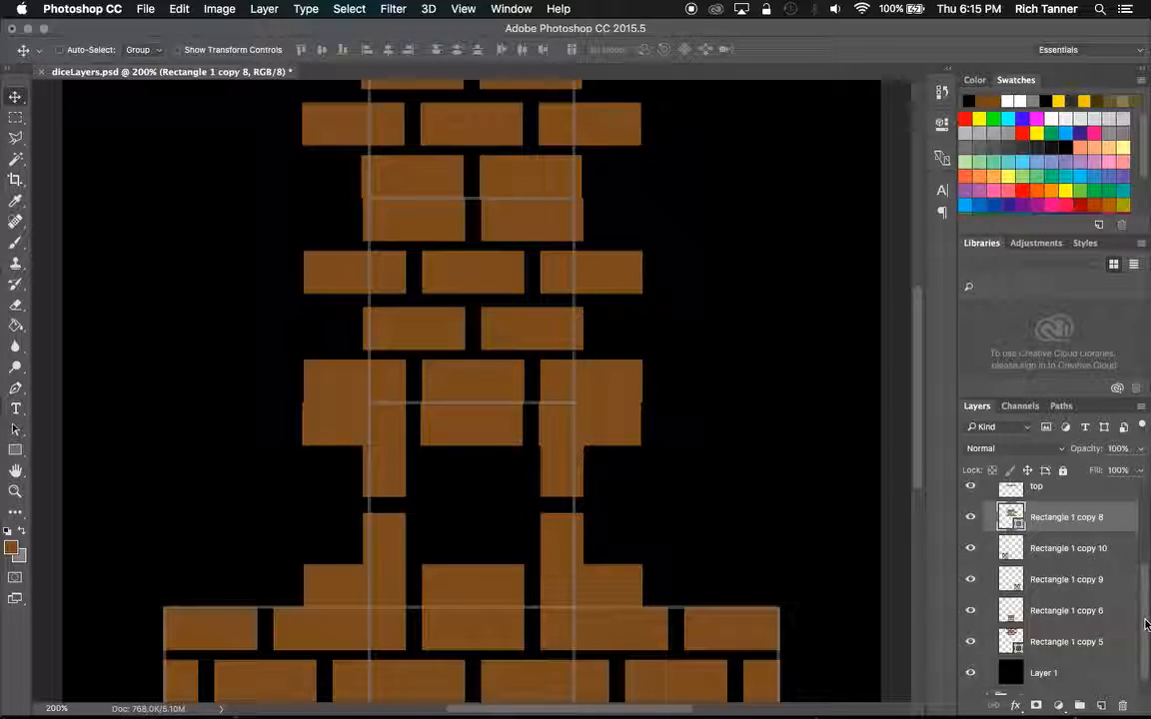
{"action": "left_click", "coordinate": [1062, 640]}
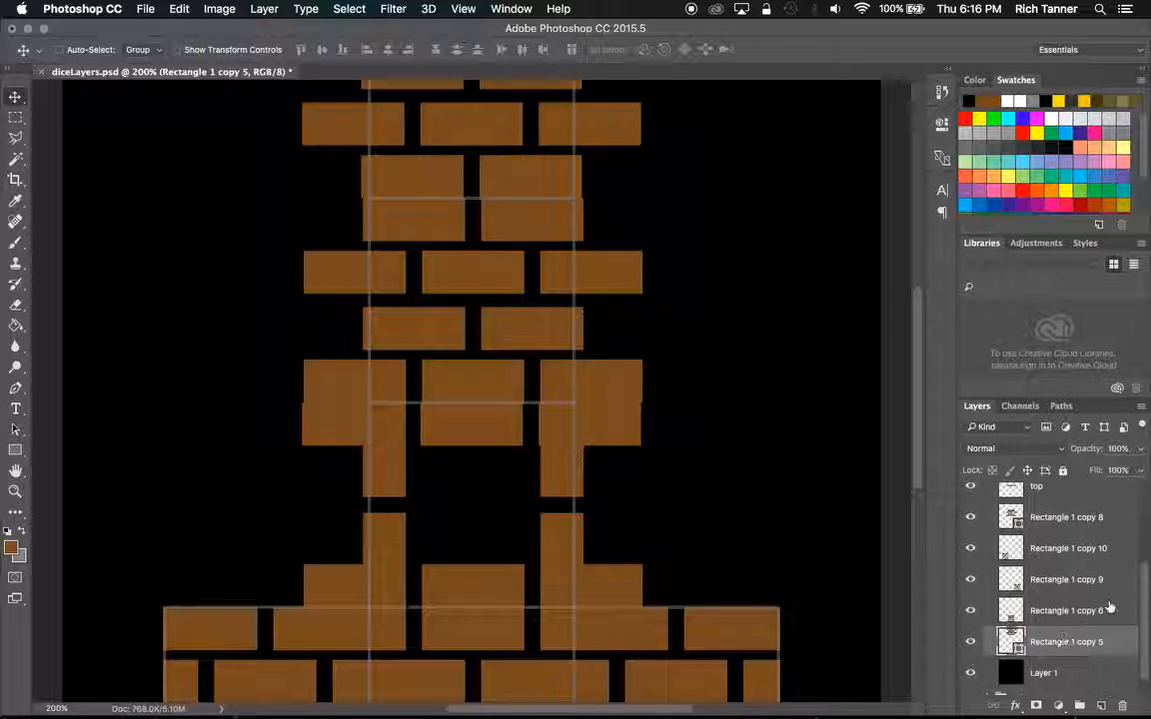
{"action": "left_click_drag", "start_coordinate": [1146, 599], "coordinate": [1146, 636]}
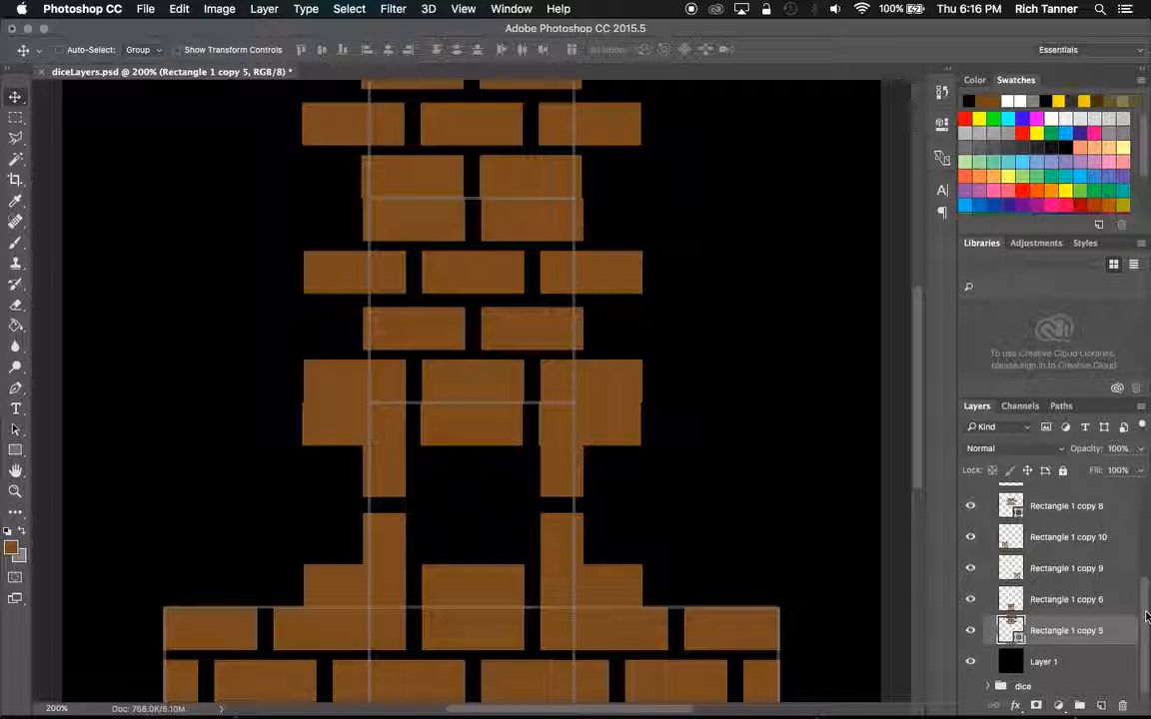
{"action": "scroll", "coordinate": [917, 362], "scroll_direction": "up", "scroll_amount": 1}
{"action": "left_click_drag", "start_coordinate": [917, 361], "coordinate": [921, 307]}
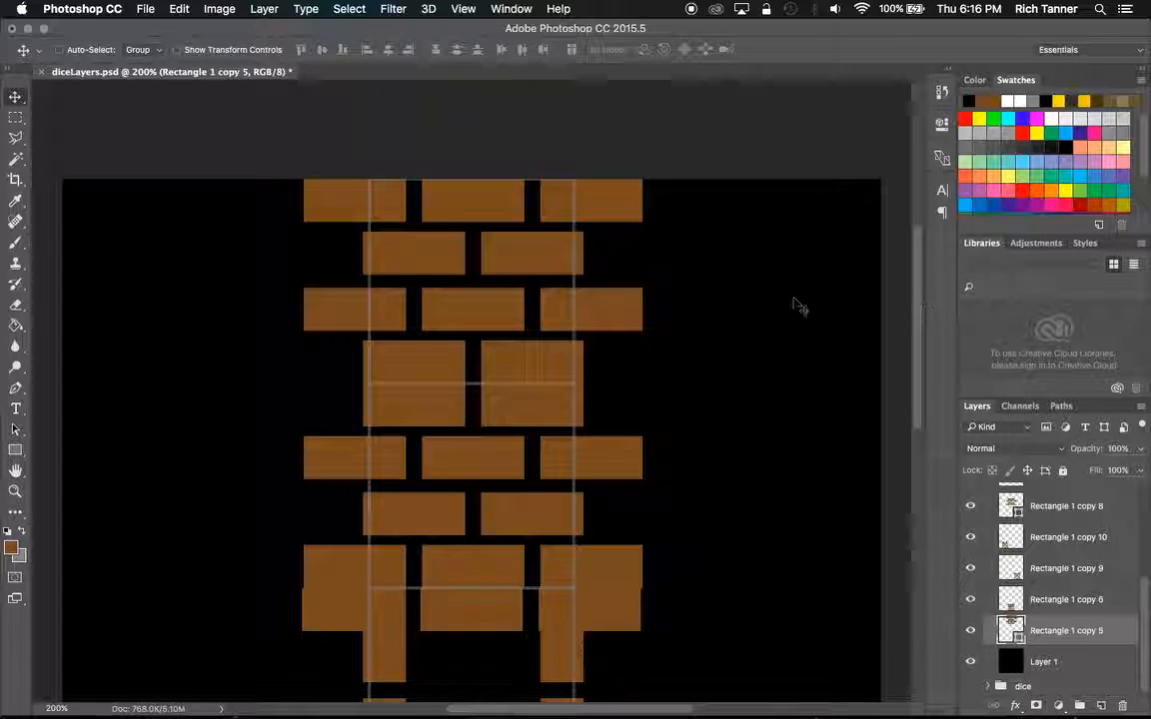
Identify the bricks on the top layer by toggling its visibility, and nudge that layer slightly right to match the row above.
{"action": "left_click_drag", "start_coordinate": [919, 320], "coordinate": [912, 422]}
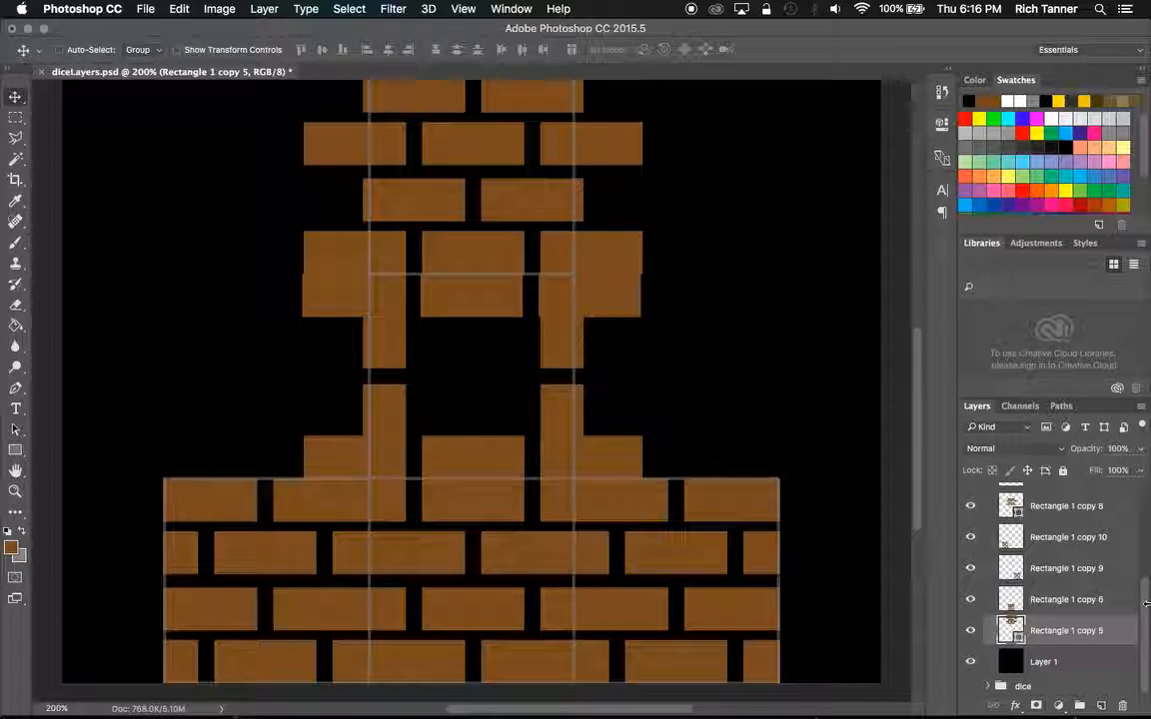
{"action": "left_click_drag", "start_coordinate": [1145, 603], "coordinate": [1149, 539]}
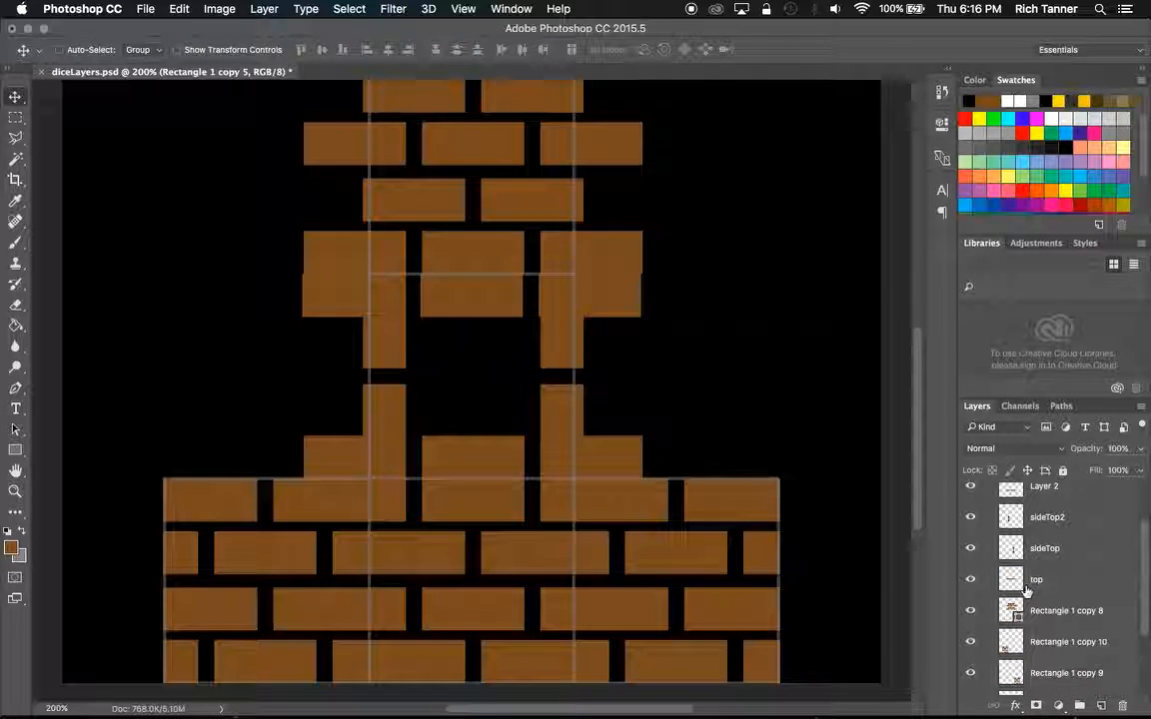
{"action": "left_click", "coordinate": [1033, 579]}
{"action": "left_click", "coordinate": [969, 580]}
{"action": "left_click", "coordinate": [968, 580]}
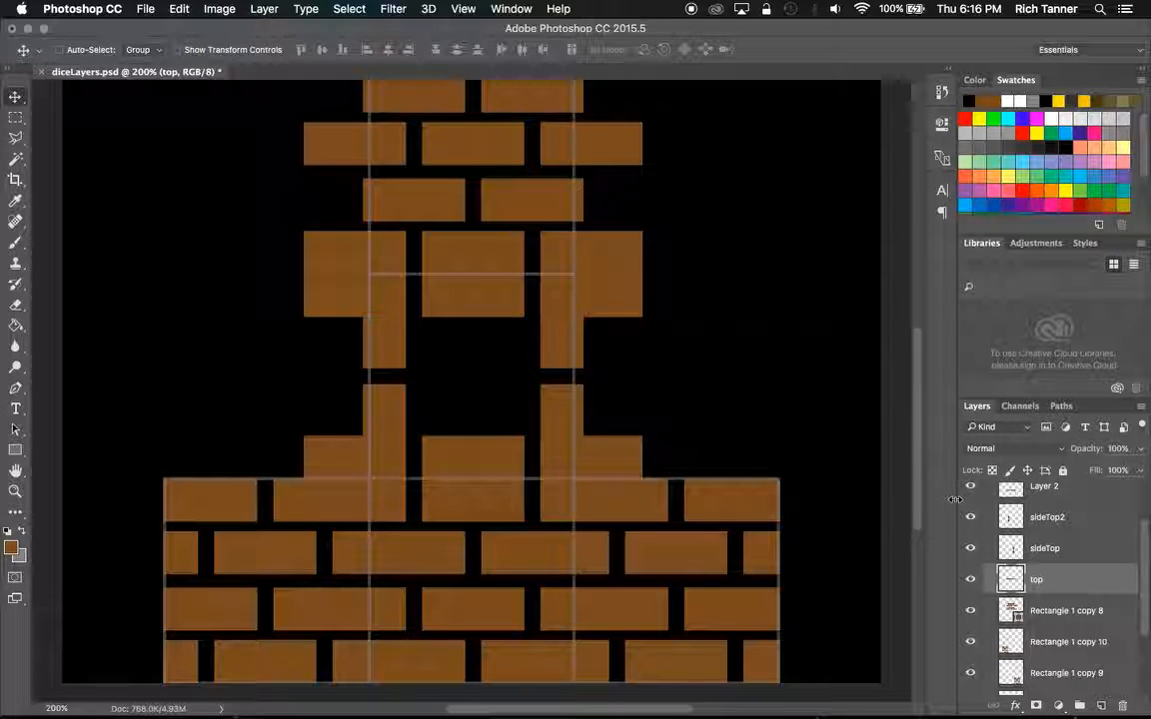
Merge the Layer 2, sideTop2, sideTop and top layers into one layer, checking its contents by toggling visibility.
{"action": "left_click", "coordinate": [11, 119]}
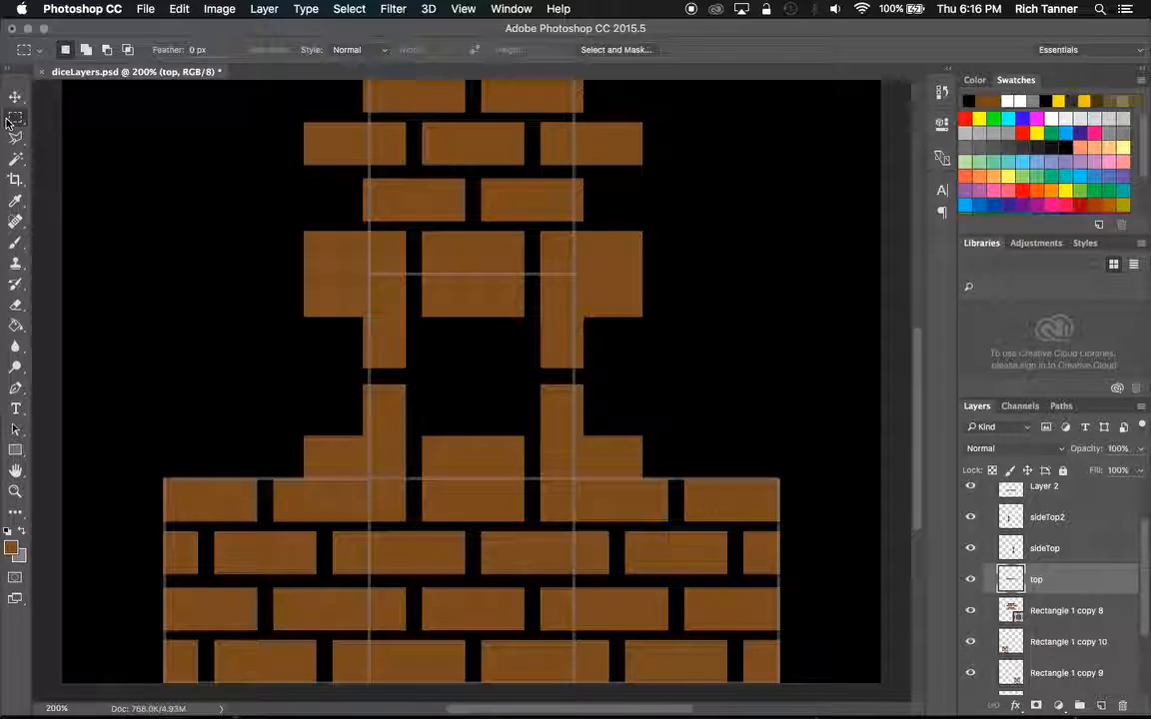
{"action": "left_click", "coordinate": [1088, 516]}
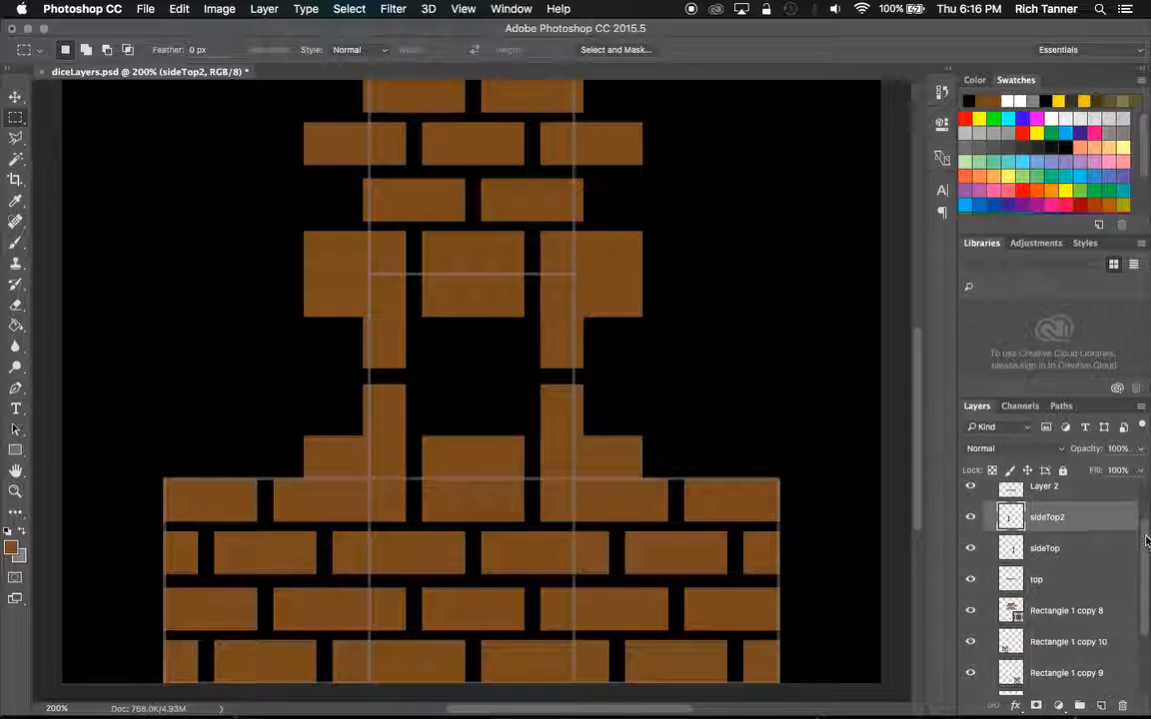
{"action": "scroll", "coordinate": [1099, 541], "scroll_direction": "up", "scroll_amount": 1}
{"action": "left_click", "coordinate": [970, 518]}
{"action": "left_click", "coordinate": [970, 518]}
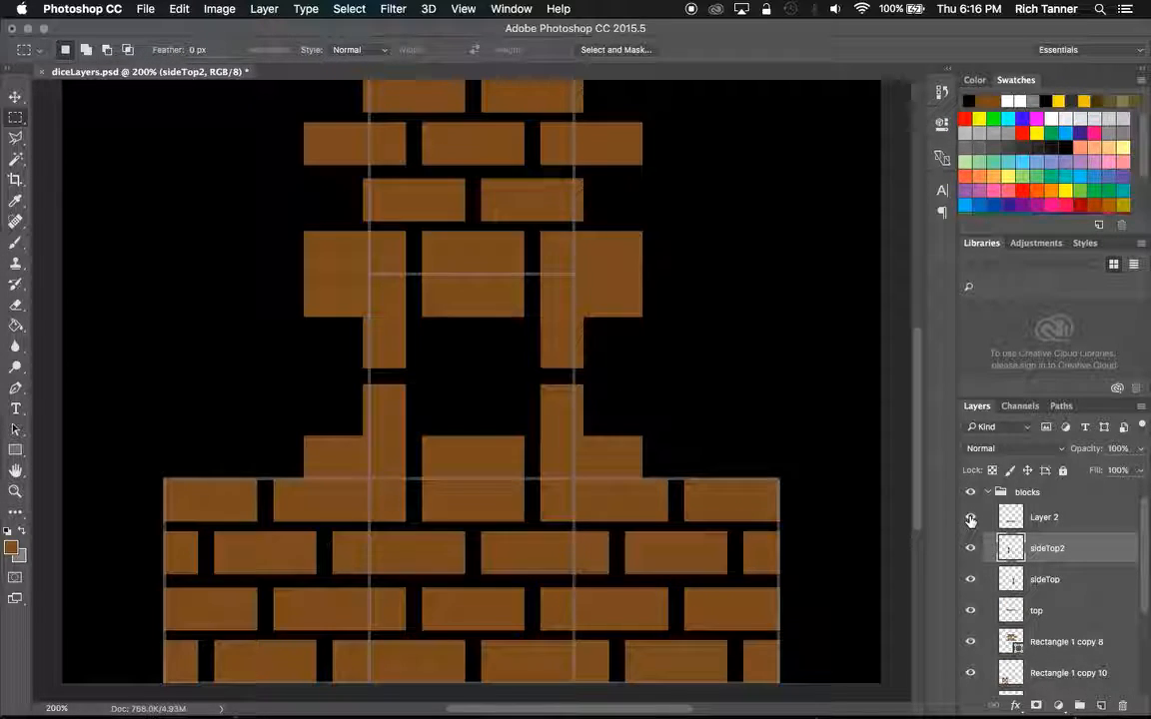
{"action": "left_click", "coordinate": [1059, 612]}
{"action": "left_click", "coordinate": [1061, 528], "text": "shift"}
{"action": "right_click", "coordinate": [1050, 527]}
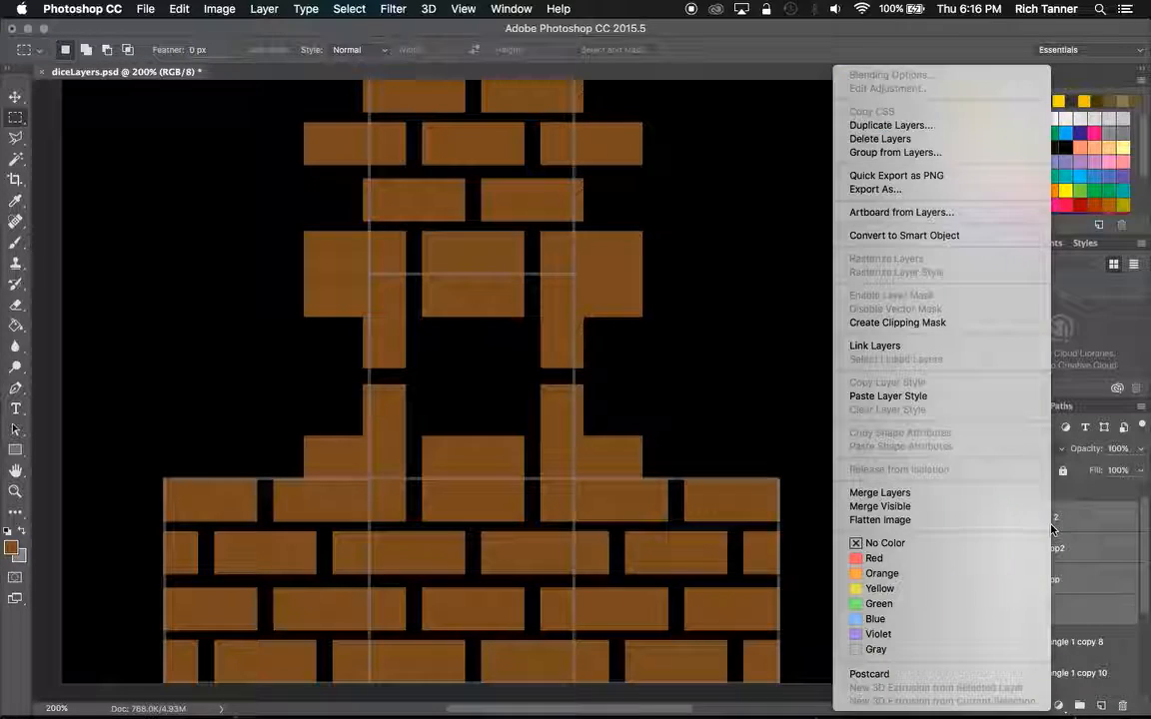
{"action": "left_click", "coordinate": [907, 493]}
{"action": "left_click", "coordinate": [969, 517]}
{"action": "left_click", "coordinate": [969, 517]}
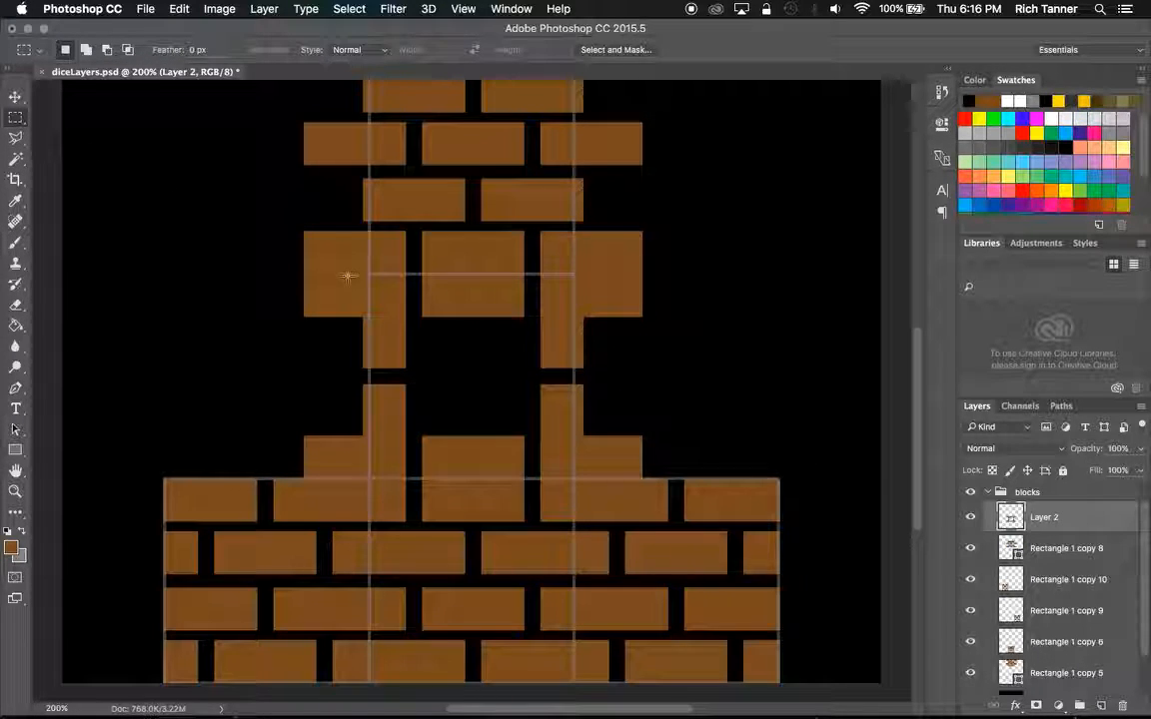
Delete everything on the merged Layer 2 that lies outside the square face, using an inverted rectangular selection, and deselect.
{"action": "left_click_drag", "start_coordinate": [440, 304], "coordinate": [575, 477]}
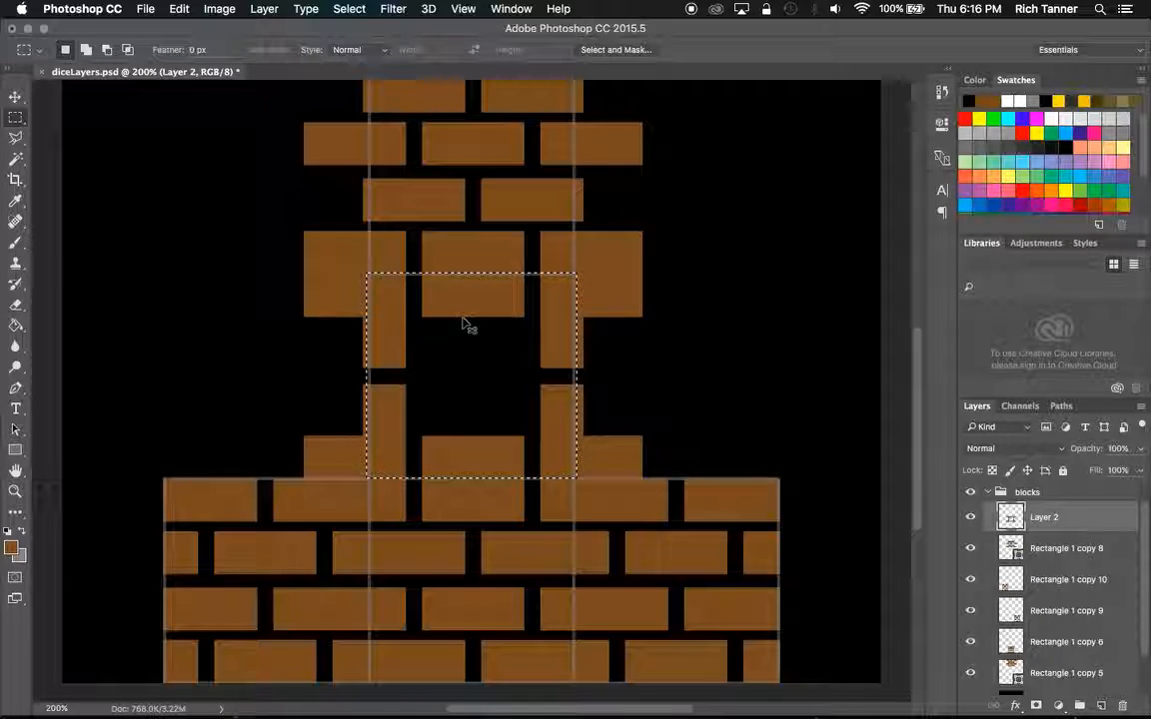
{"action": "key", "text": "super+shift+i"}
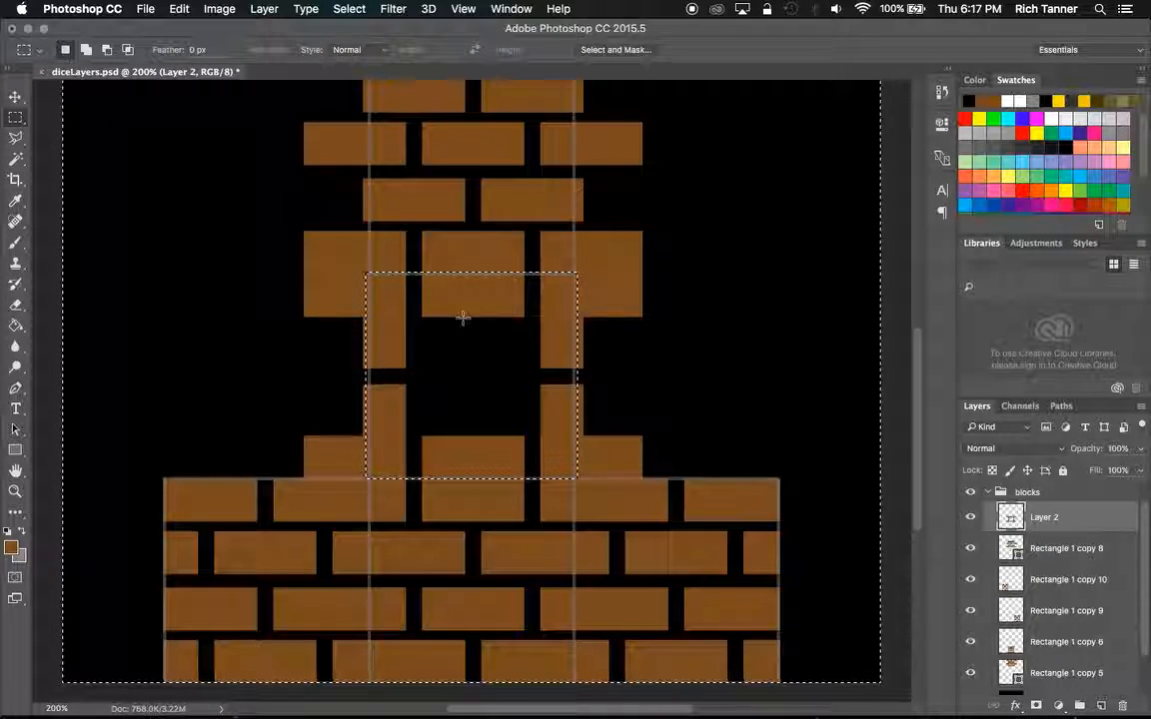
{"action": "key", "text": "Delete"}
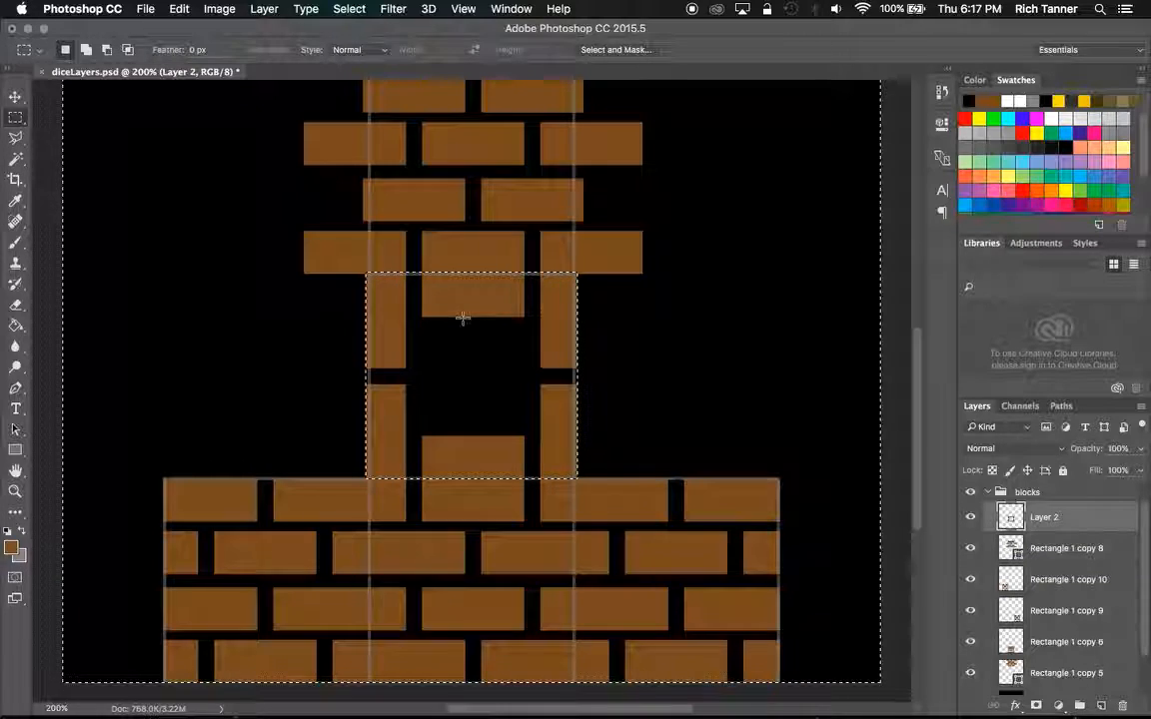
{"action": "key", "text": "super+d"}
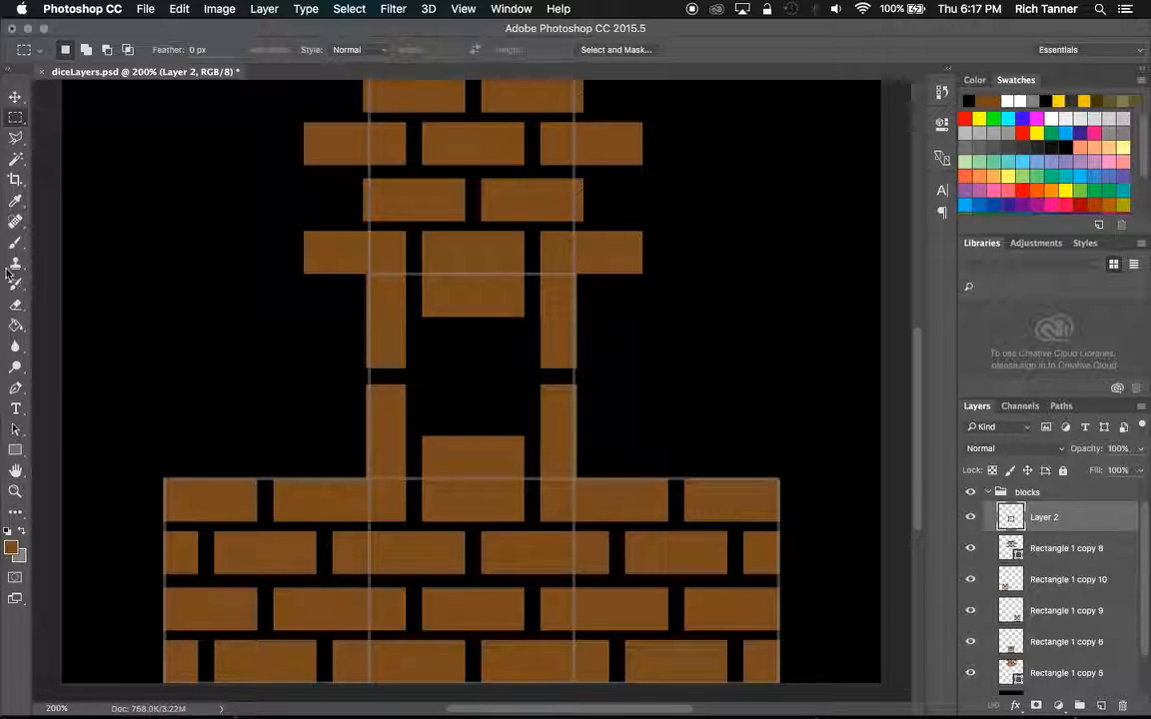
Draw a brown rectangle about 59 by 57 px in the empty centre of the face, between the surrounding bricks.
{"action": "left_click", "coordinate": [16, 450]}
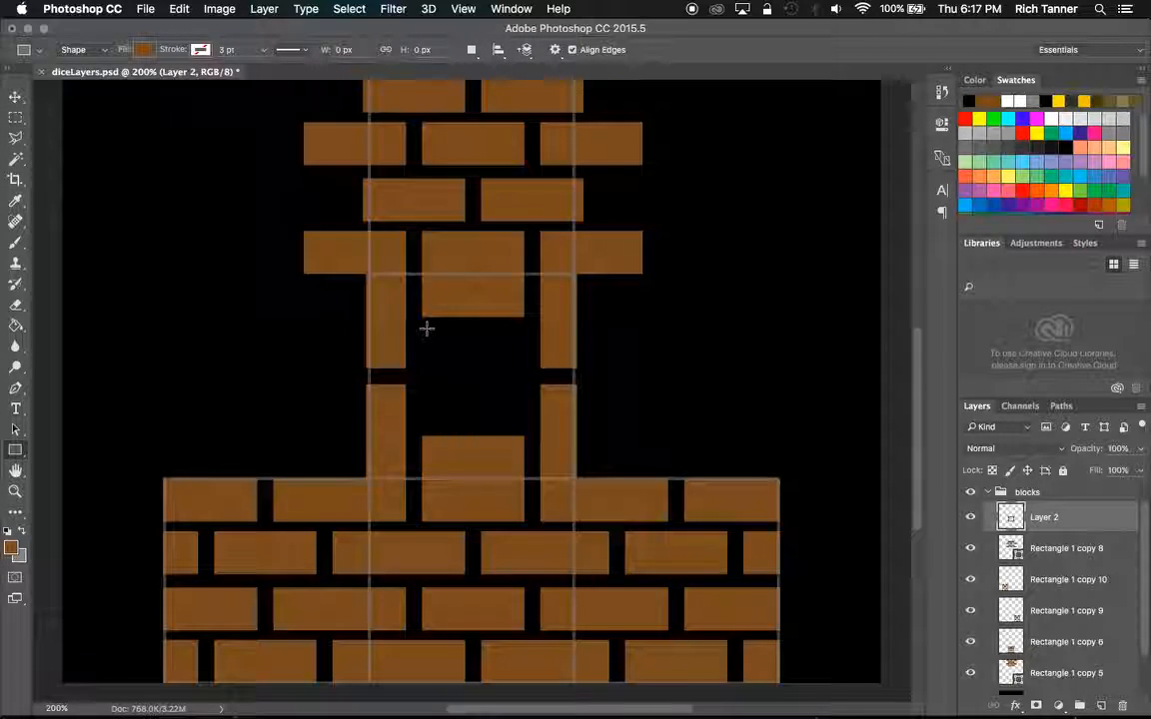
{"action": "left_click_drag", "start_coordinate": [426, 330], "coordinate": [518, 419]}
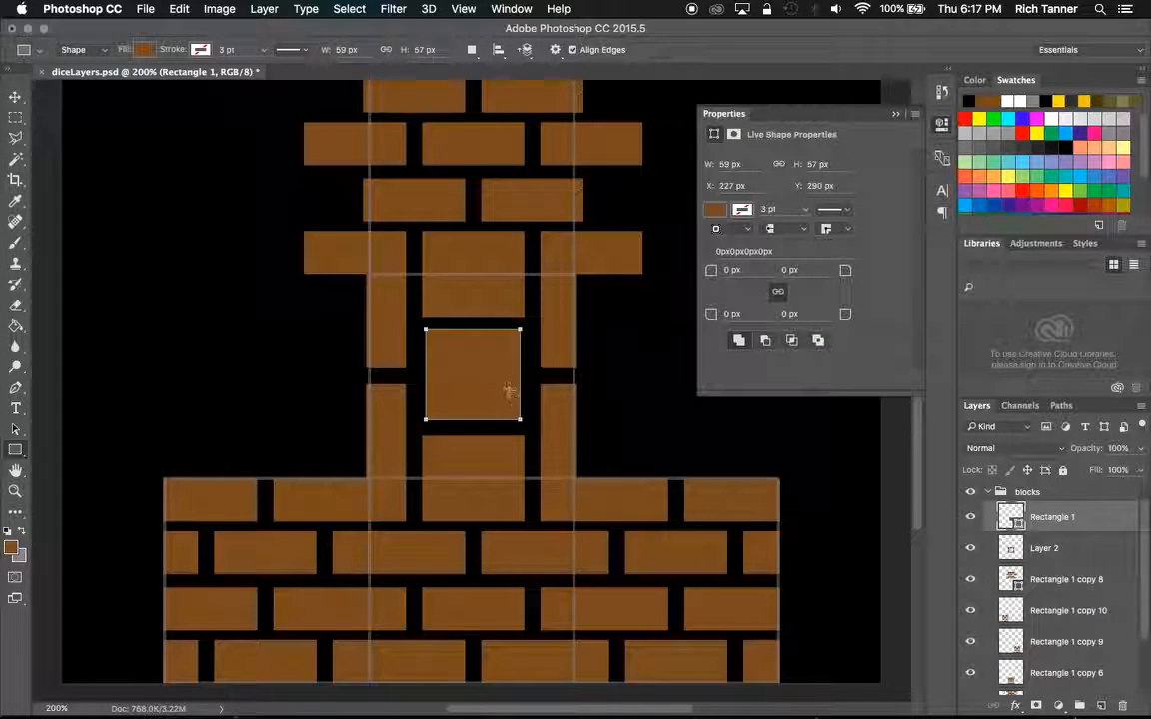
{"action": "left_click", "coordinate": [15, 97]}
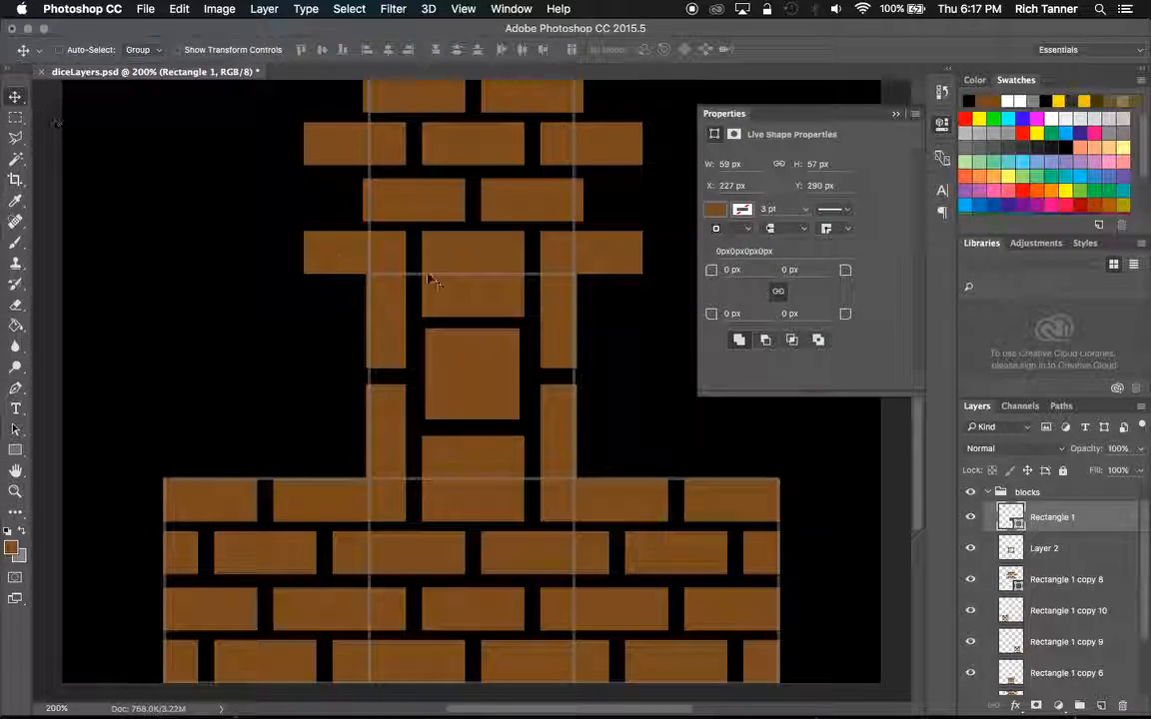
{"action": "left_click", "coordinate": [896, 113]}
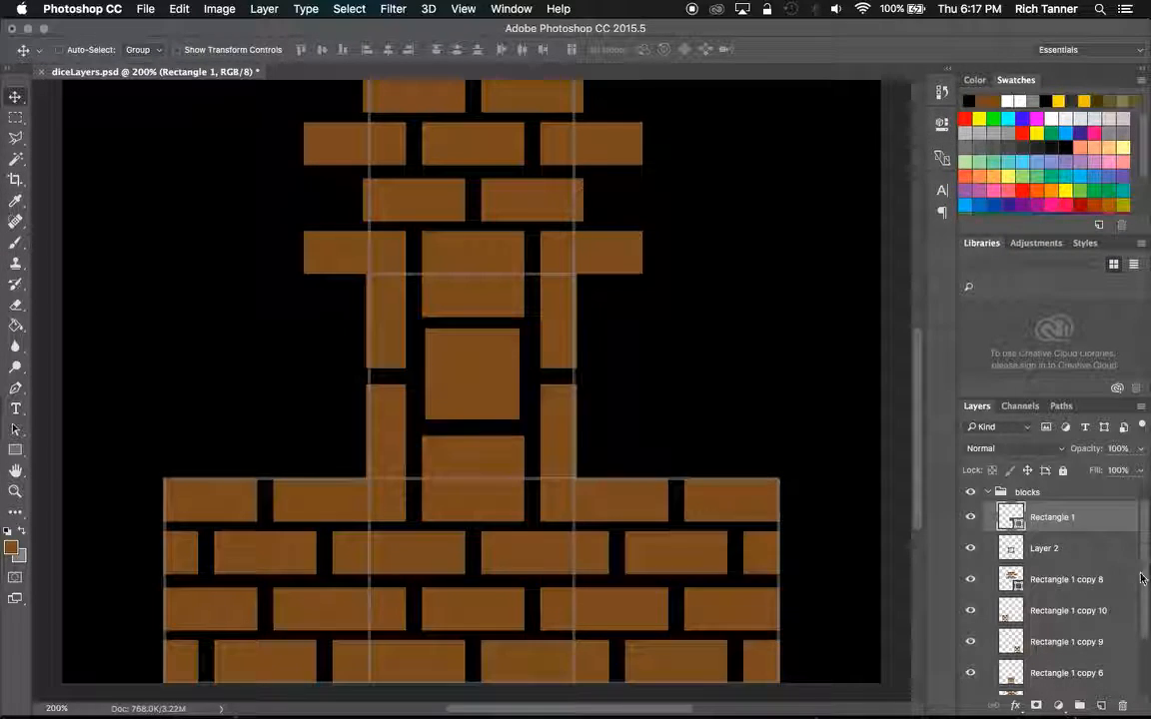
Rasterize the Rectangle 1 shape layer and merge it with Layer 2, checking the combined face by toggling visibility.
{"action": "right_click", "coordinate": [1057, 530]}
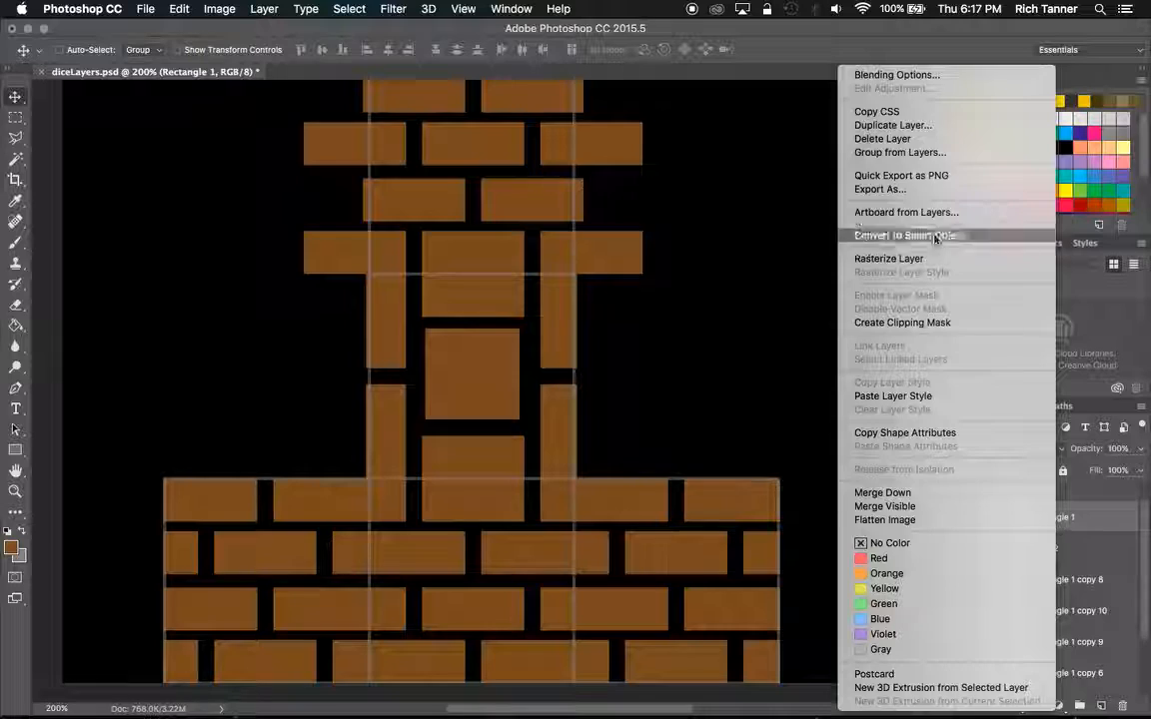
{"action": "left_click", "coordinate": [904, 258]}
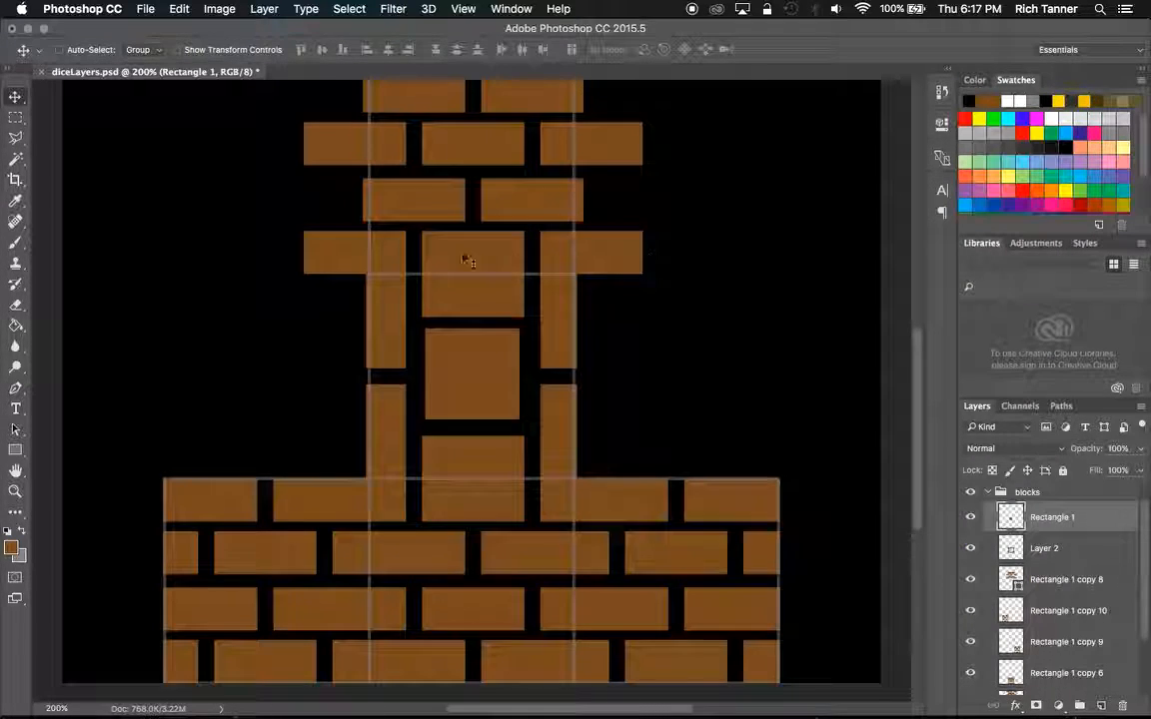
{"action": "left_click", "coordinate": [1086, 551], "text": "shift"}
{"action": "right_click", "coordinate": [1087, 552]}
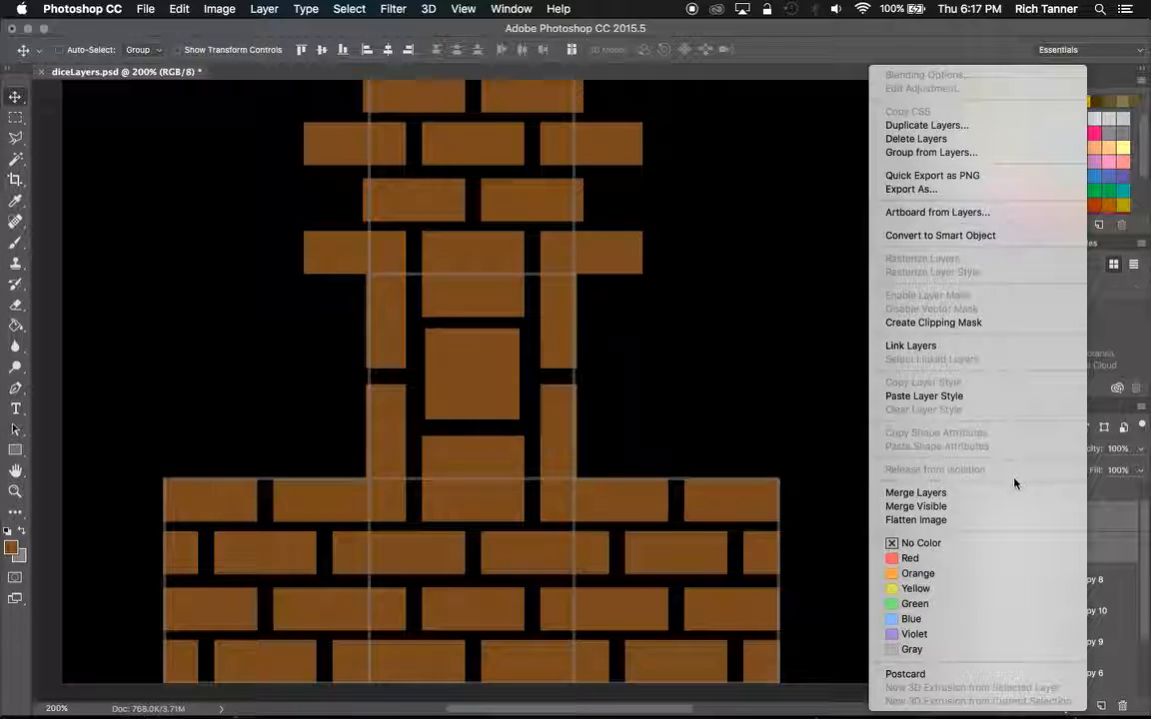
{"action": "left_click", "coordinate": [1016, 493]}
{"action": "left_click", "coordinate": [969, 518]}
{"action": "left_click", "coordinate": [970, 517]}
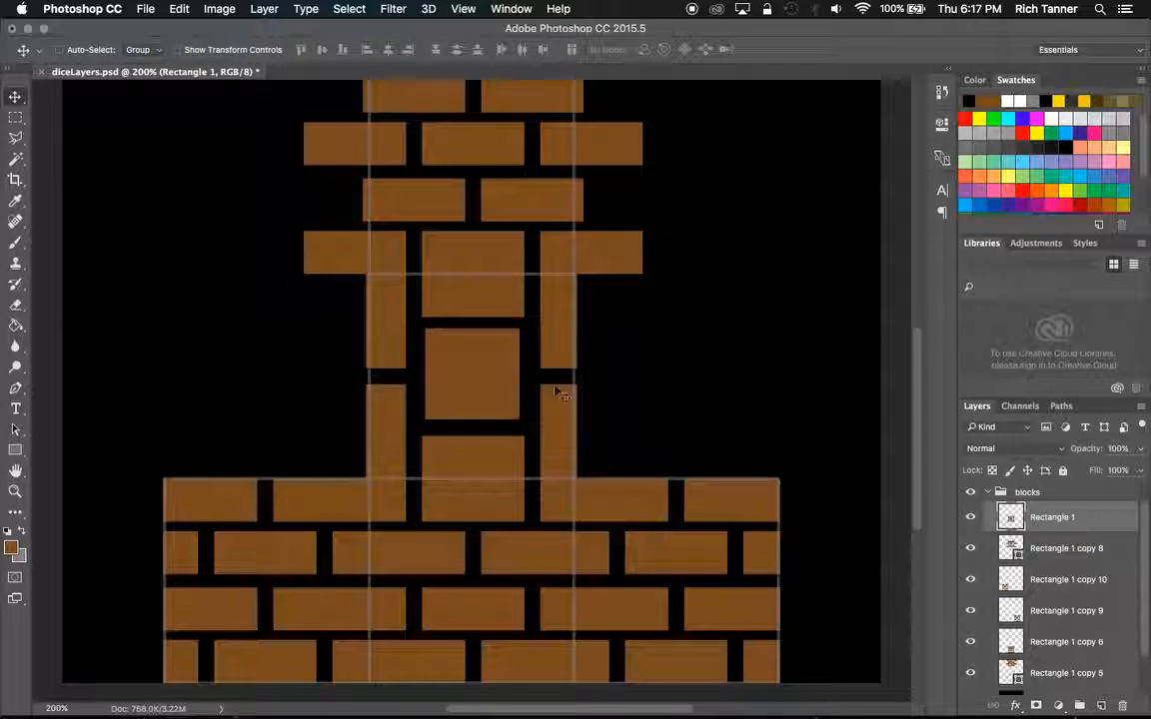
Duplicate the merged Rectangle 1 face onto the topmost face of the layout and hide the Rectangle 1 copy 5 layer.
{"action": "left_click_drag", "start_coordinate": [480, 424], "coordinate": [482, 317]}
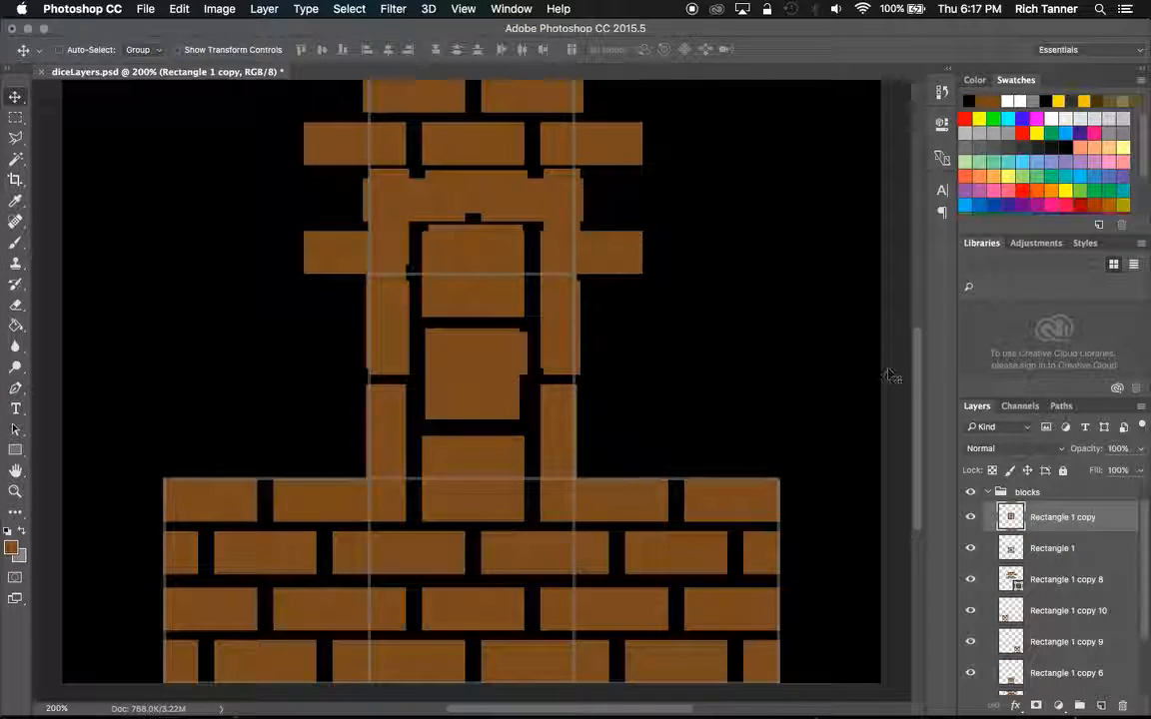
{"action": "left_click_drag", "start_coordinate": [917, 381], "coordinate": [919, 282]}
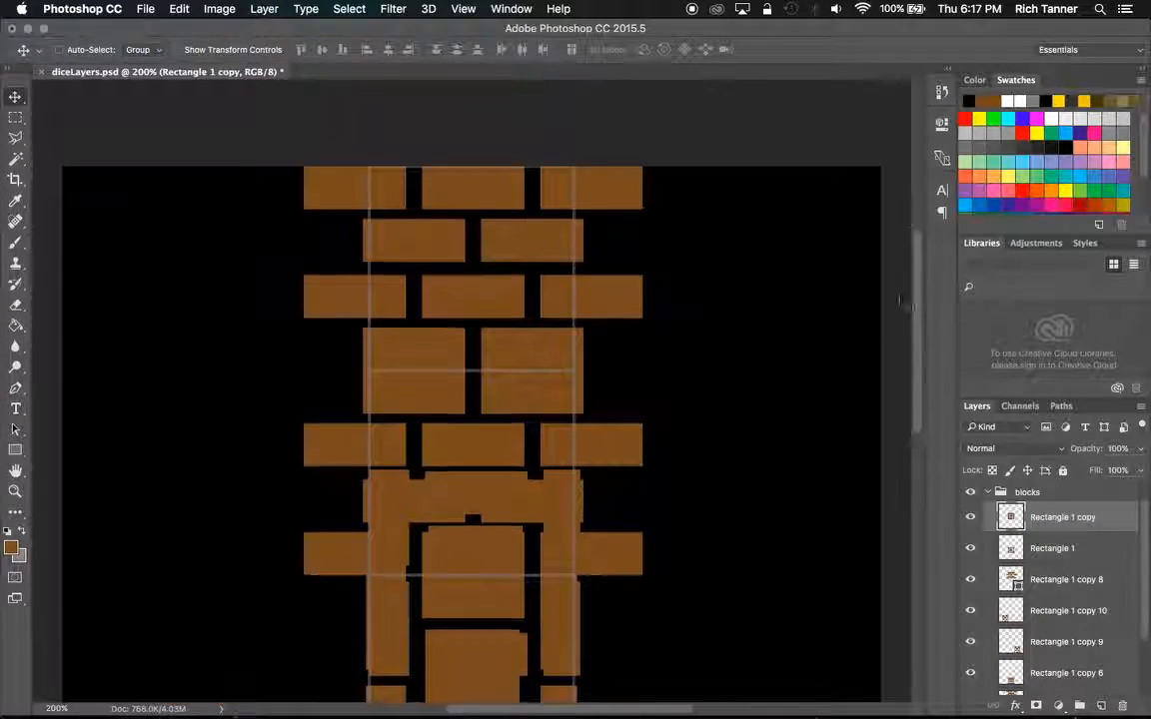
{"action": "left_click_drag", "start_coordinate": [489, 648], "coordinate": [500, 298]}
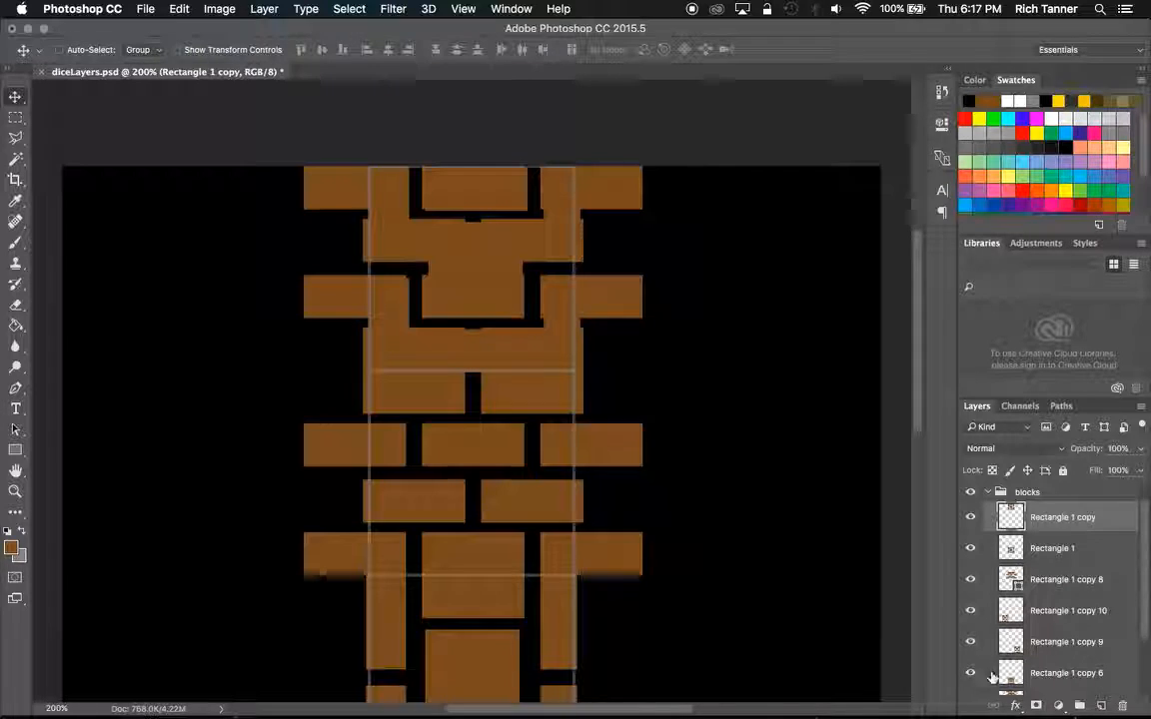
{"action": "left_click_drag", "start_coordinate": [1146, 594], "coordinate": [1146, 633]}
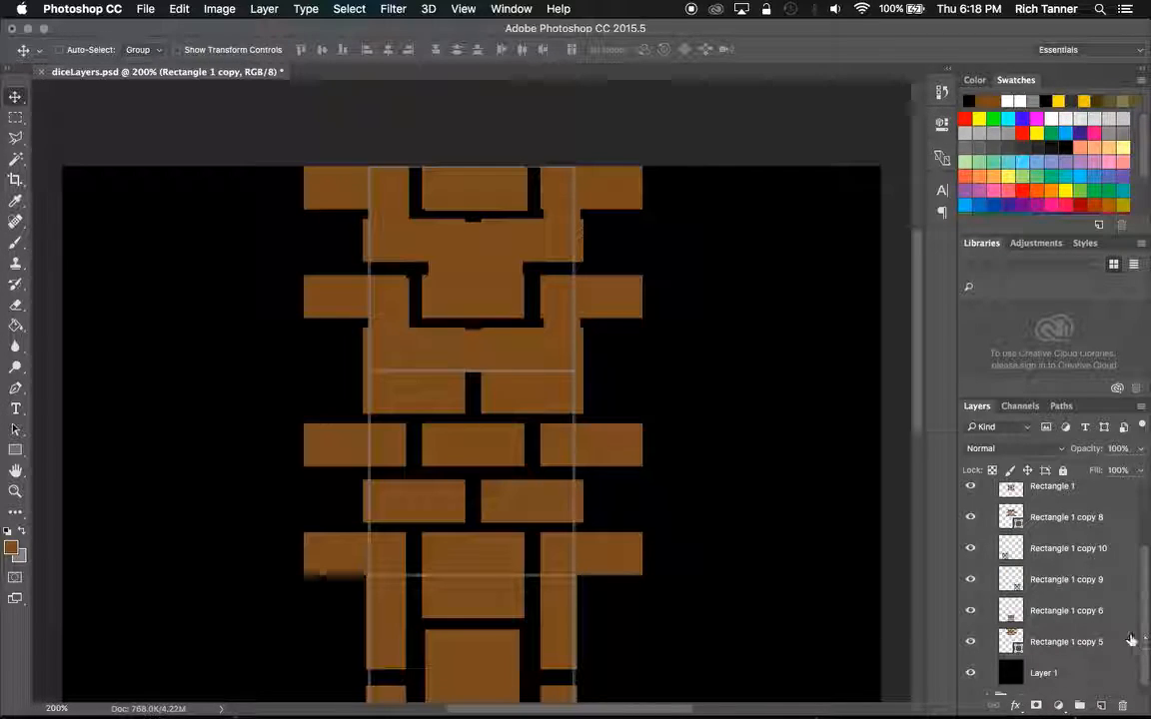
{"action": "left_click", "coordinate": [969, 642]}
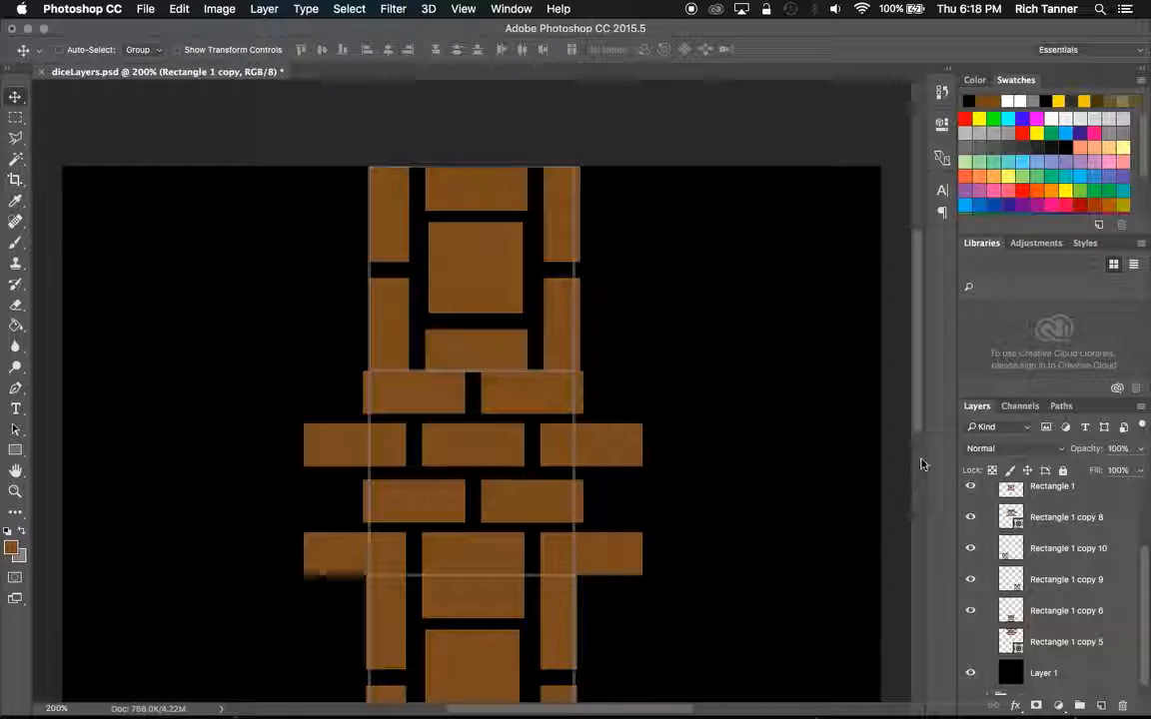
{"action": "scroll", "coordinate": [919, 417], "scroll_direction": "down", "scroll_amount": 1}
{"action": "scroll", "coordinate": [919, 417], "scroll_direction": "up", "scroll_amount": 2}
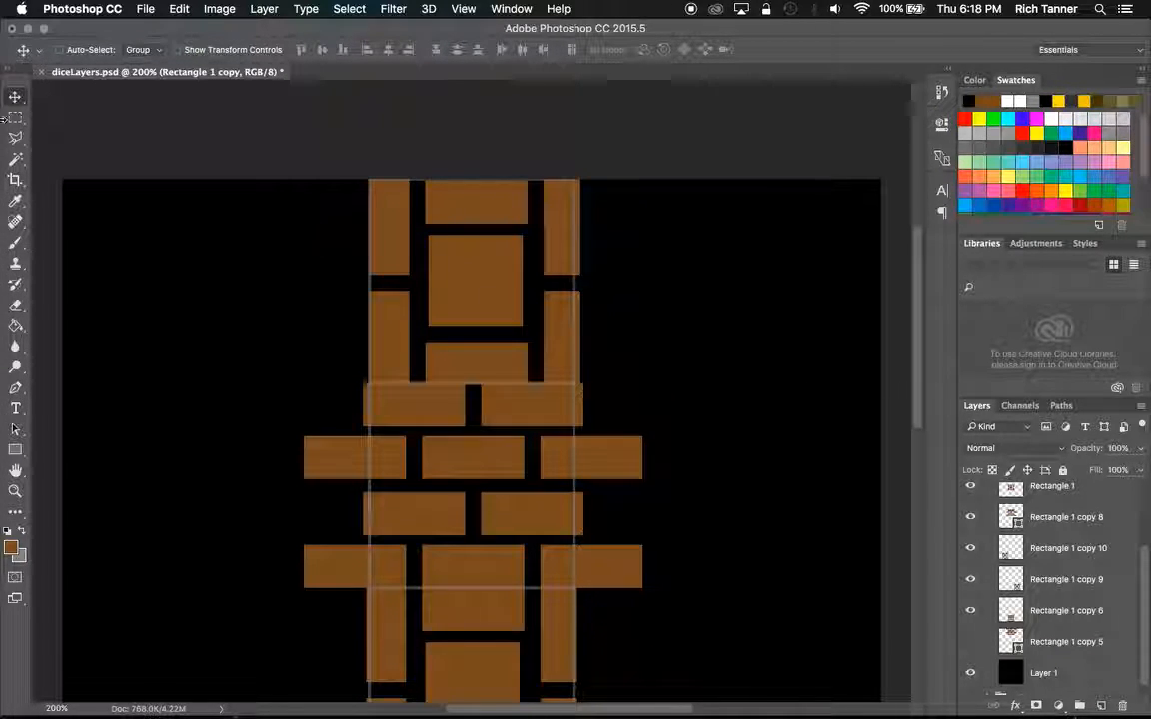
Rotate the Rectangle 1 copy face 90° clockwise and hide the outline layer.
{"action": "left_click", "coordinate": [218, 9]}
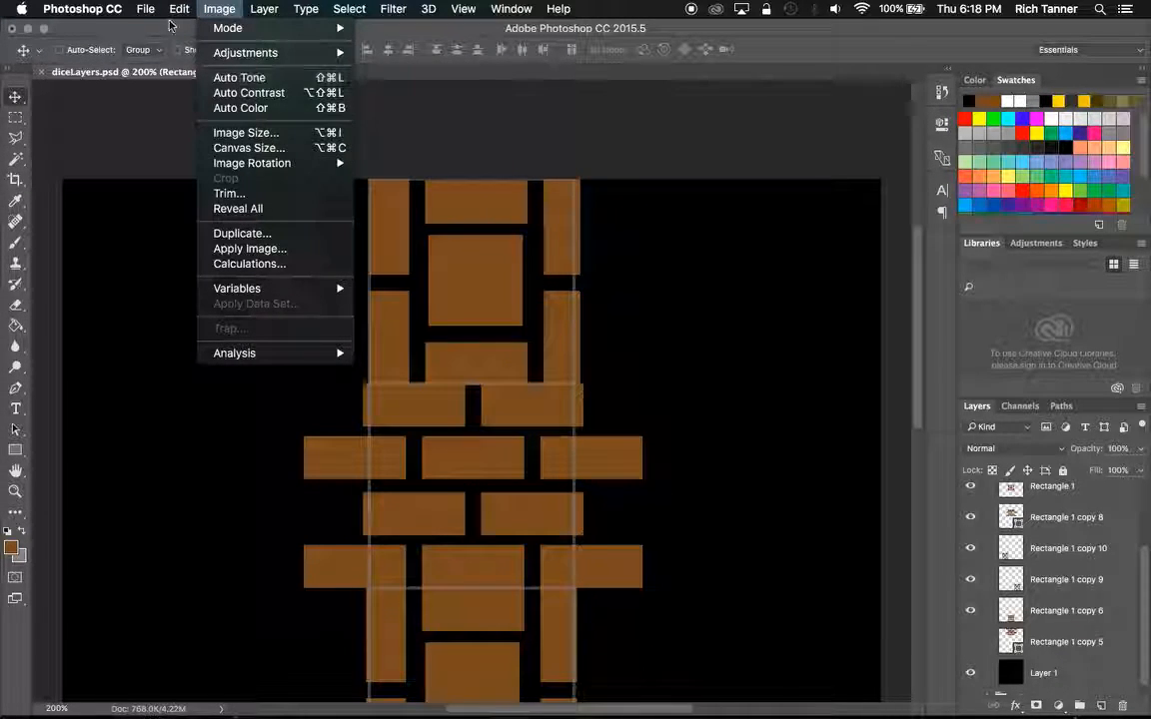
{"action": "mouse_move", "coordinate": [179, 9]}
{"action": "mouse_move", "coordinate": [309, 351]}
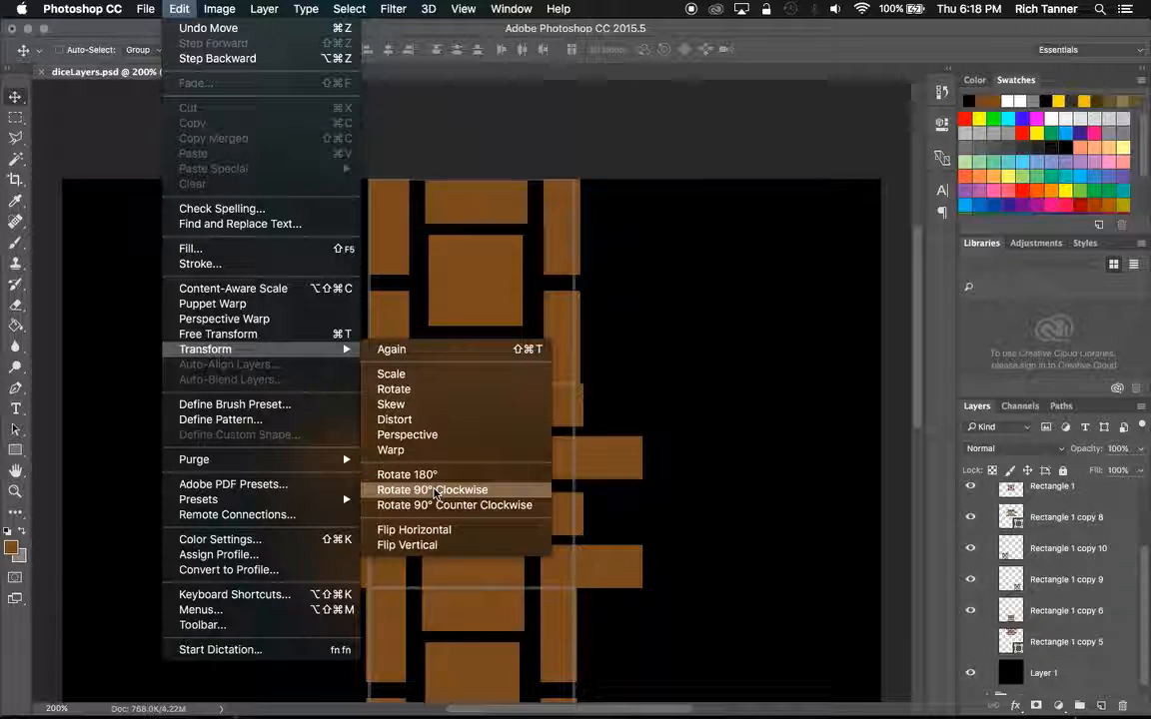
{"action": "left_click", "coordinate": [435, 490]}
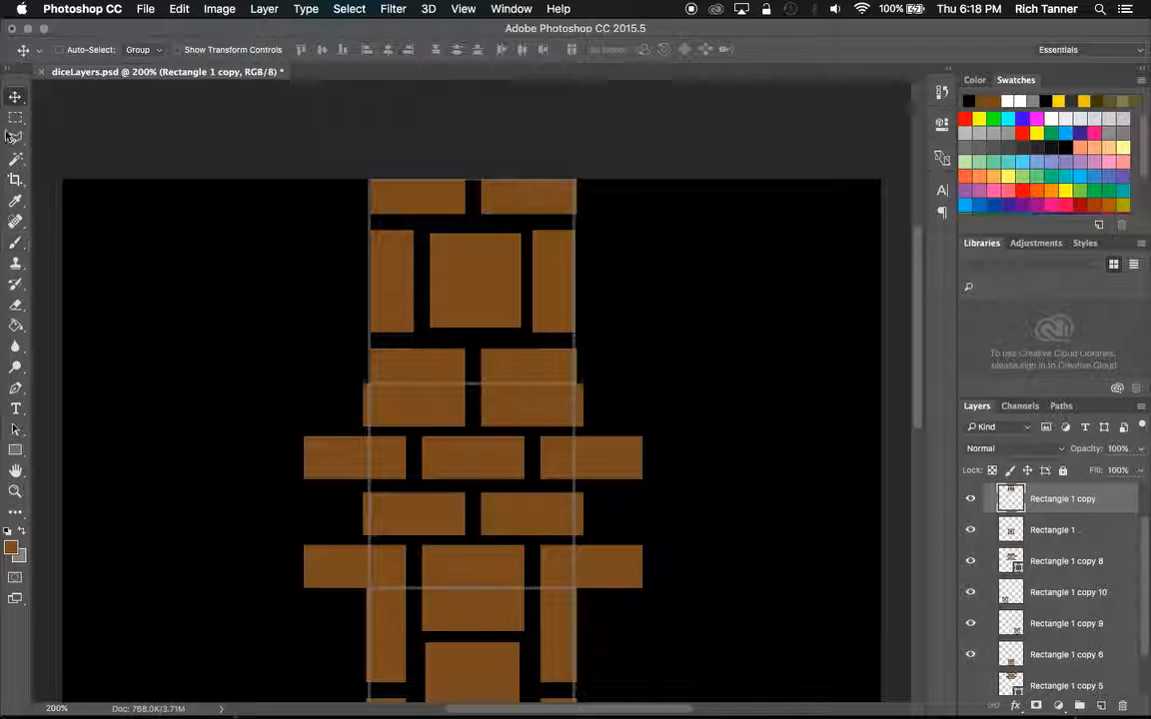
{"action": "scroll", "coordinate": [1087, 538], "scroll_direction": "up", "scroll_amount": 2}
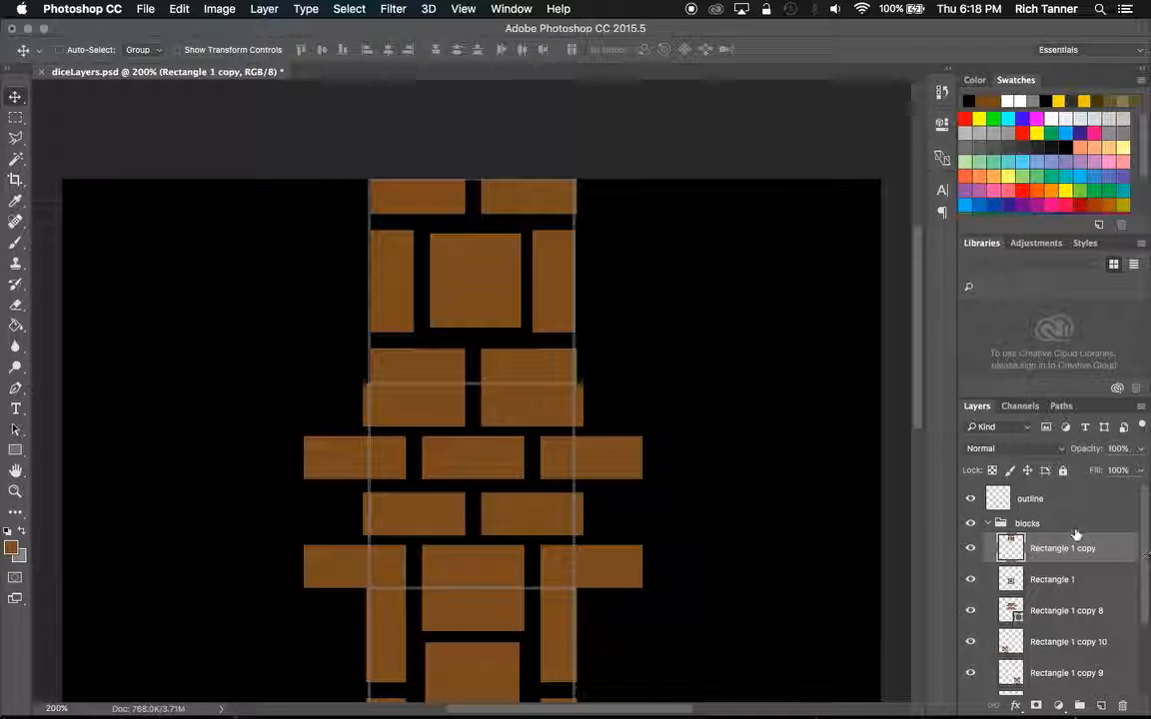
{"action": "left_click", "coordinate": [972, 500]}
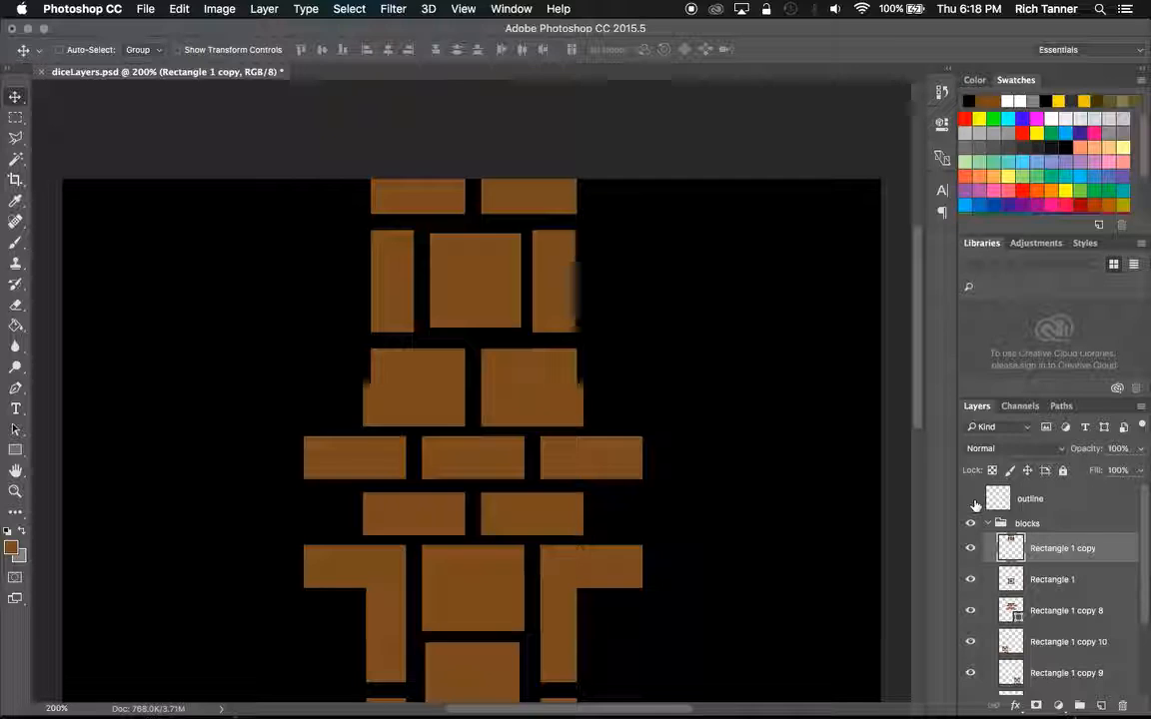
Export the brick layout as a PNG over mBlocks.png in the images folder, with smallest/slow compression and no interlacing.
{"action": "left_click", "coordinate": [972, 500]}
{"action": "left_click", "coordinate": [972, 500]}
{"action": "left_click_drag", "start_coordinate": [1145, 526], "coordinate": [1148, 613]}
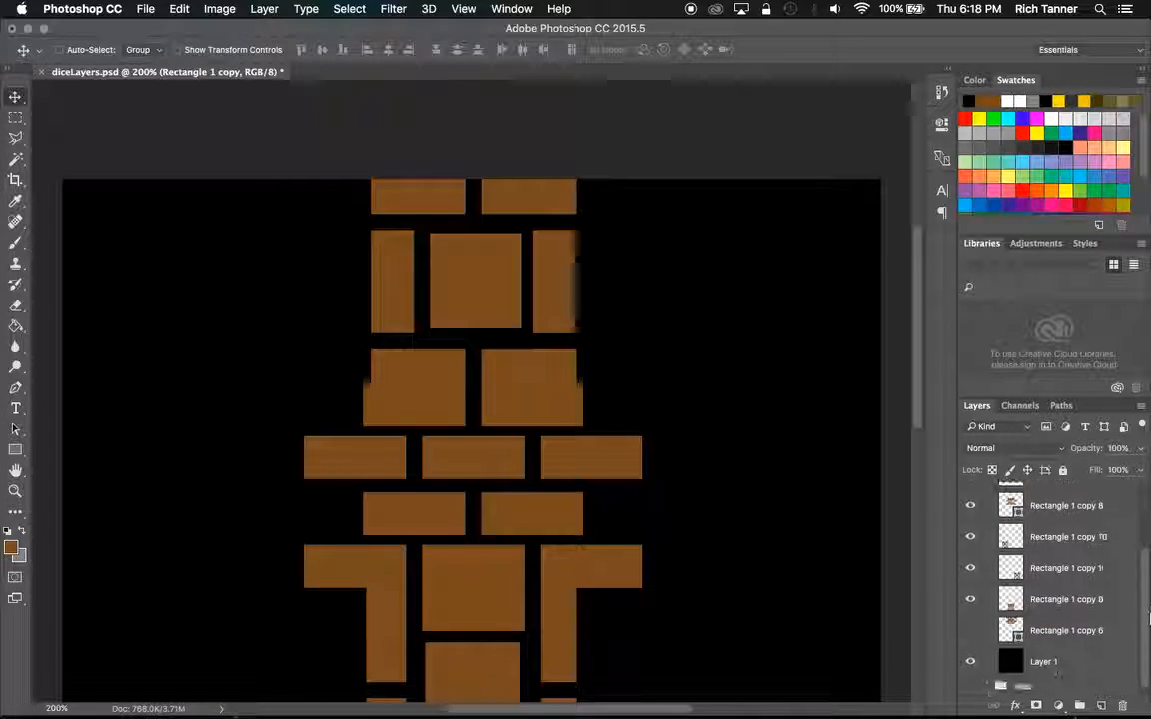
{"action": "left_click_drag", "start_coordinate": [917, 359], "coordinate": [829, 333]}
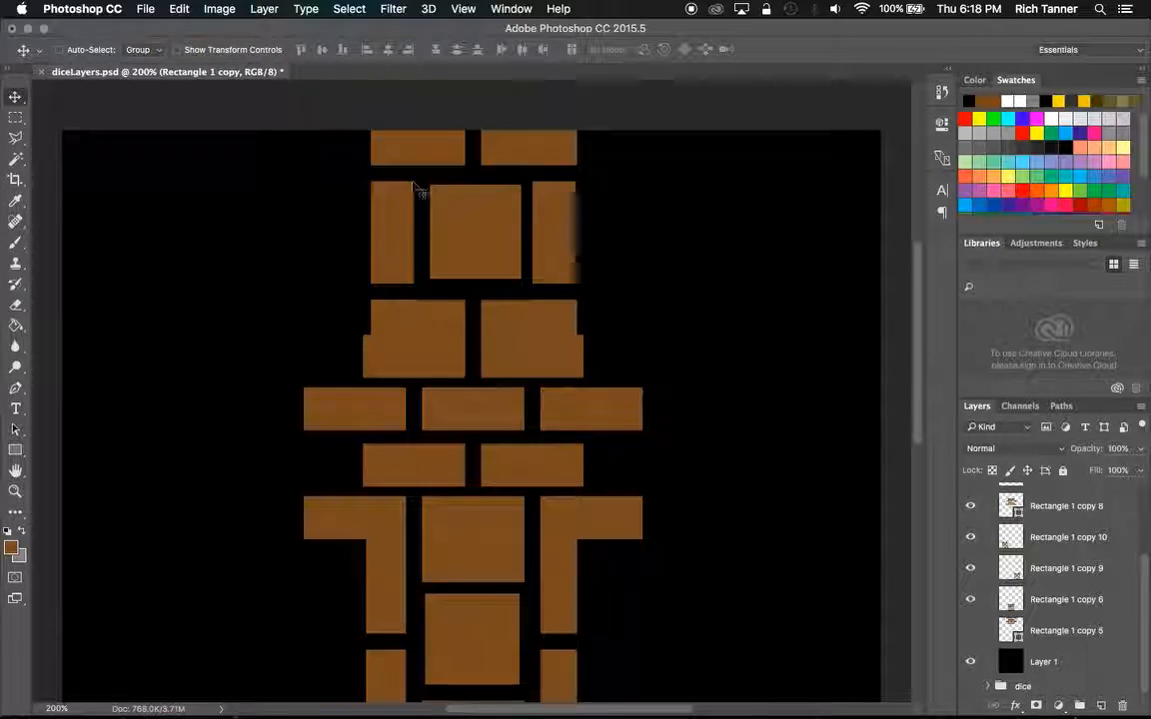
{"action": "left_click", "coordinate": [160, 15]}
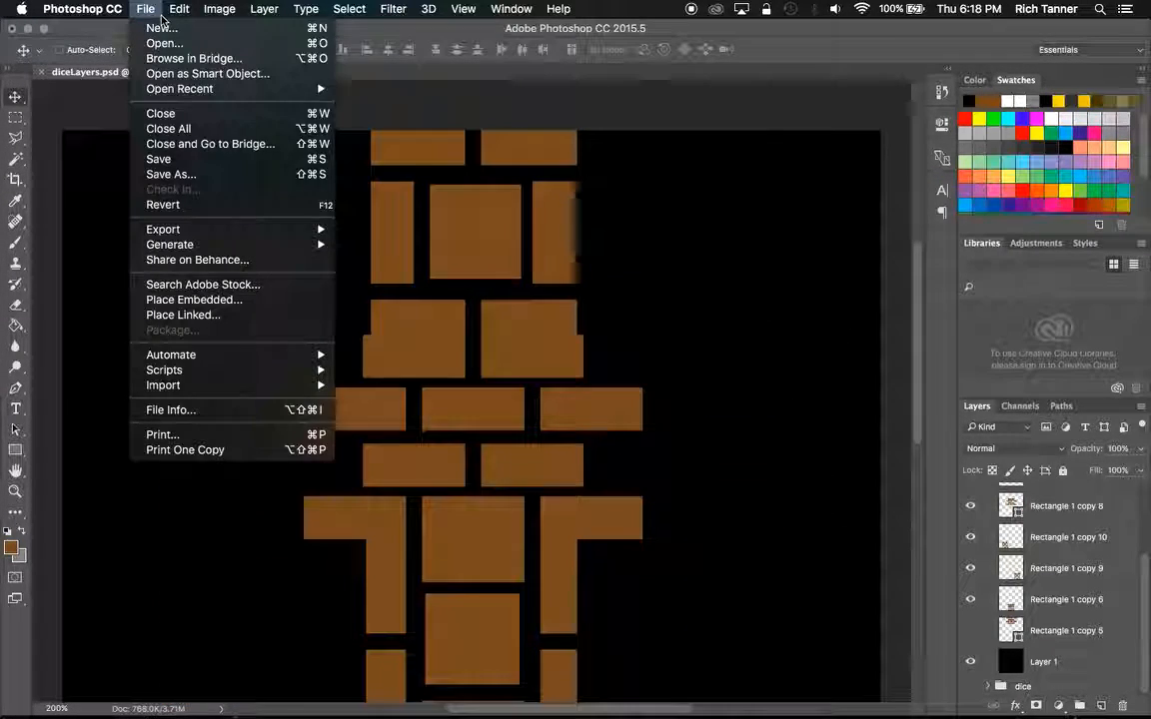
{"action": "left_click", "coordinate": [171, 174]}
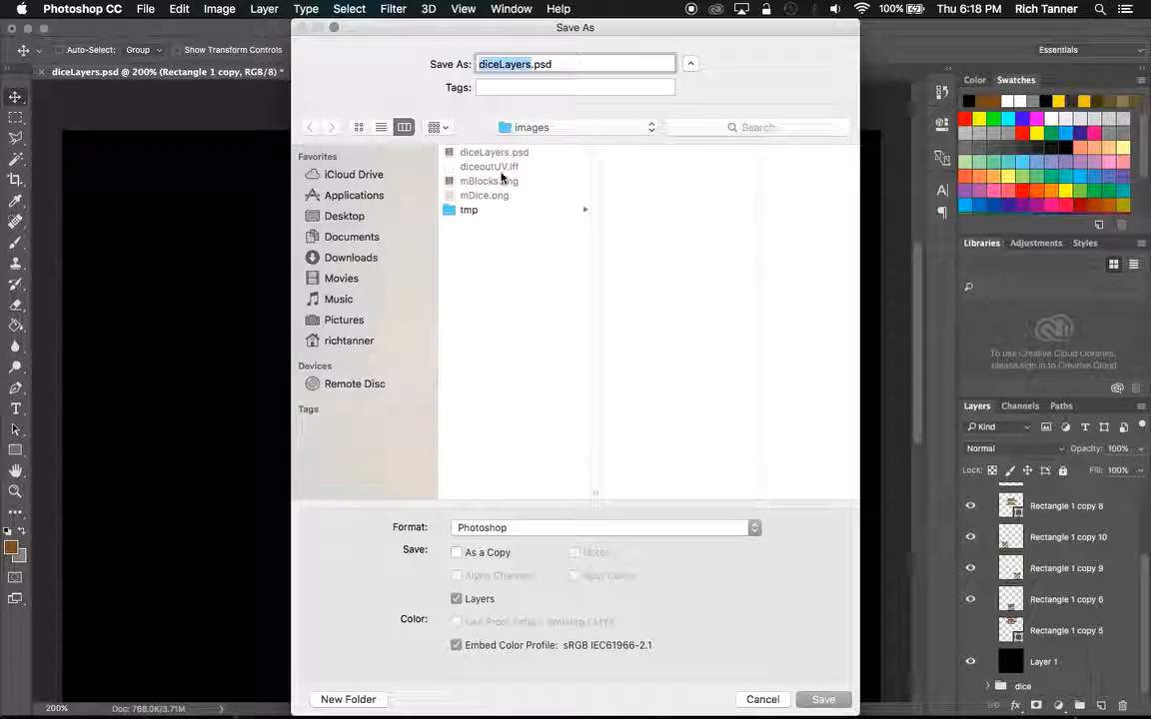
{"action": "left_click", "coordinate": [502, 179]}
{"action": "left_click", "coordinate": [750, 537]}
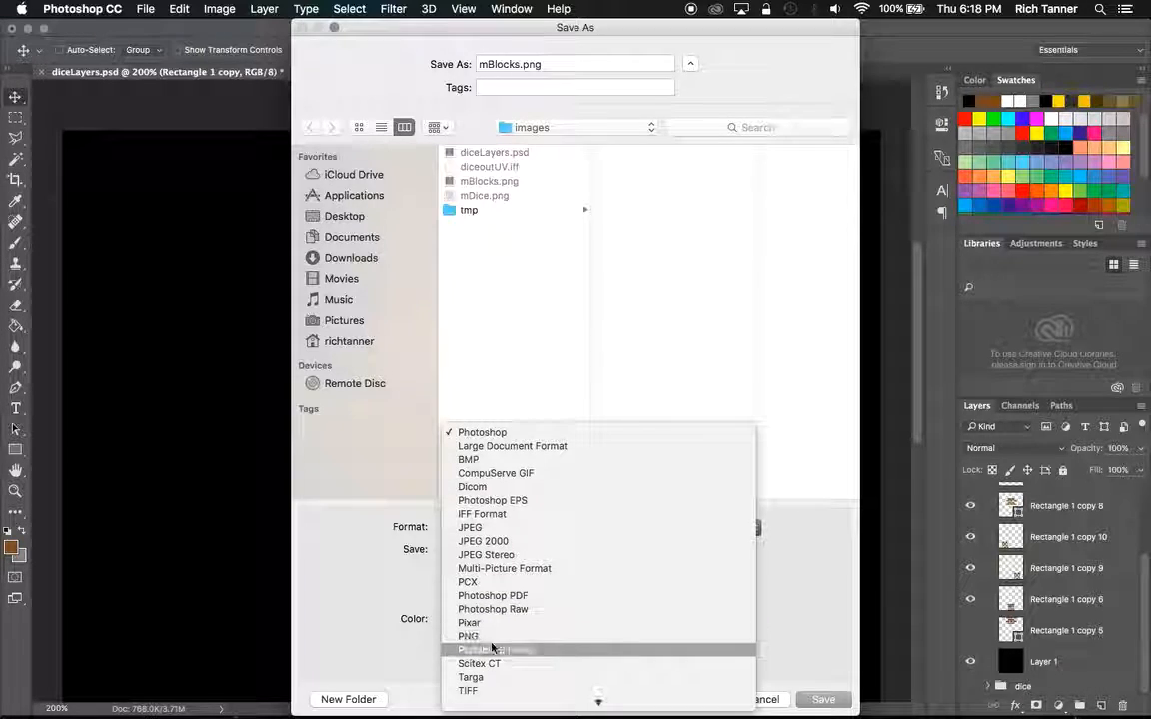
{"action": "left_click", "coordinate": [522, 649]}
{"action": "left_click", "coordinate": [757, 530]}
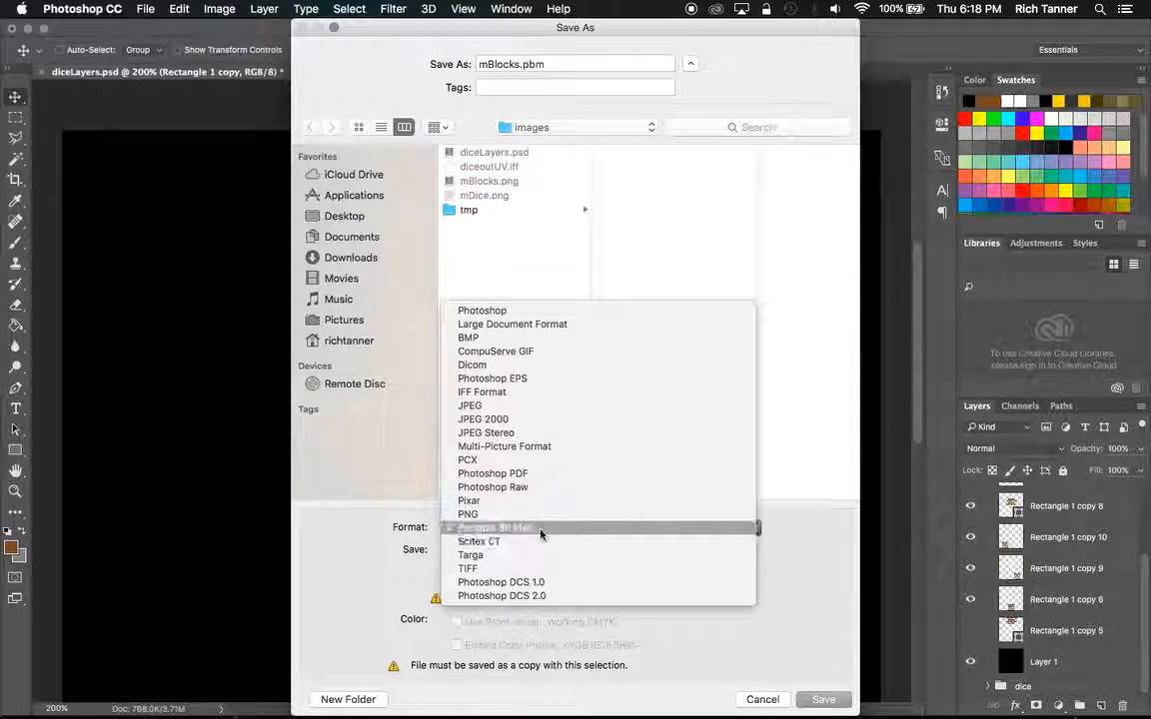
{"action": "left_click", "coordinate": [529, 512]}
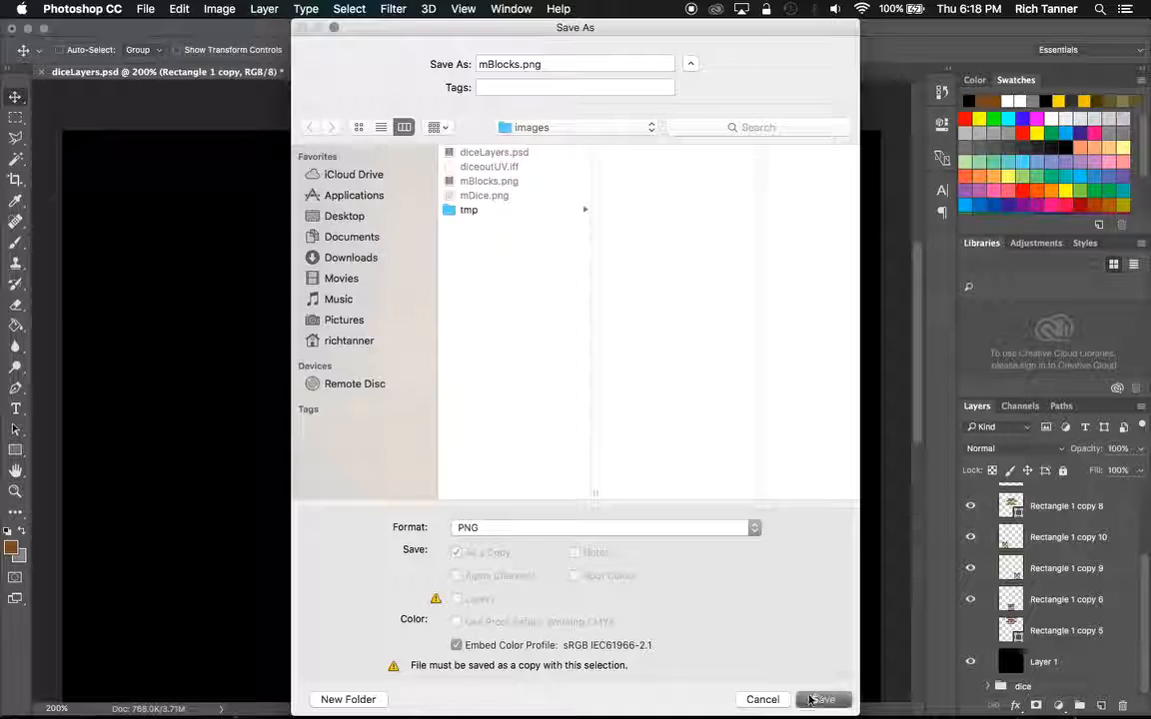
{"action": "left_click", "coordinate": [812, 700]}
{"action": "left_click", "coordinate": [688, 133]}
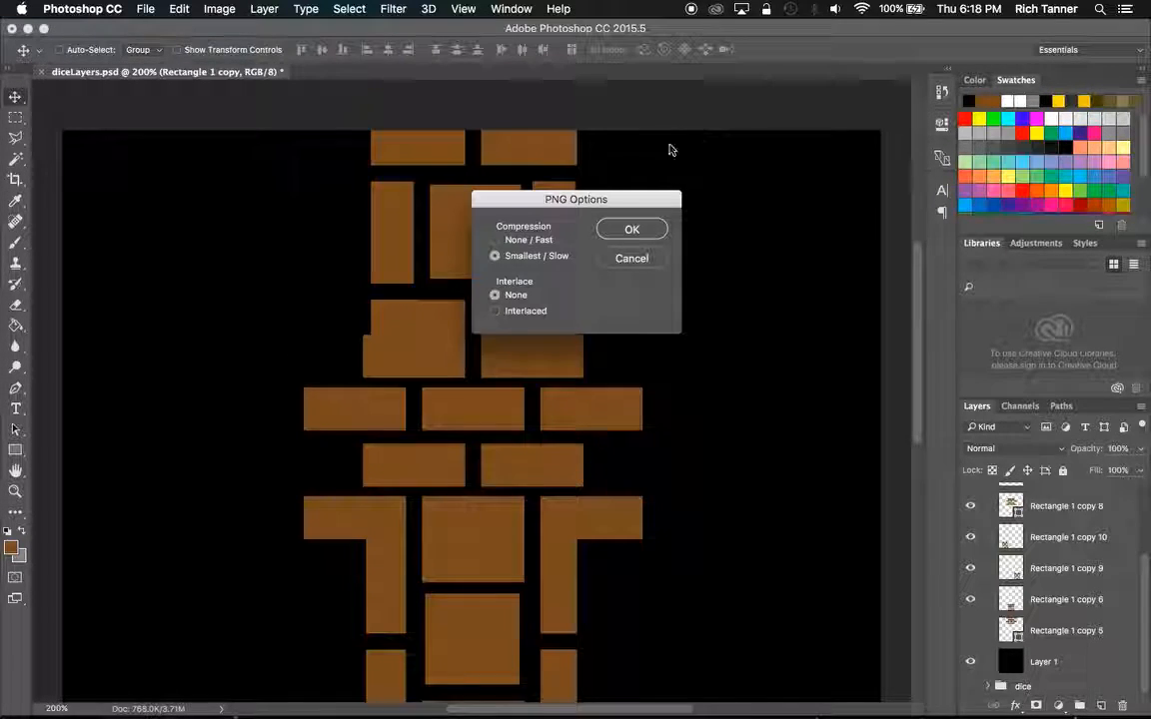
{"action": "left_click", "coordinate": [626, 235]}
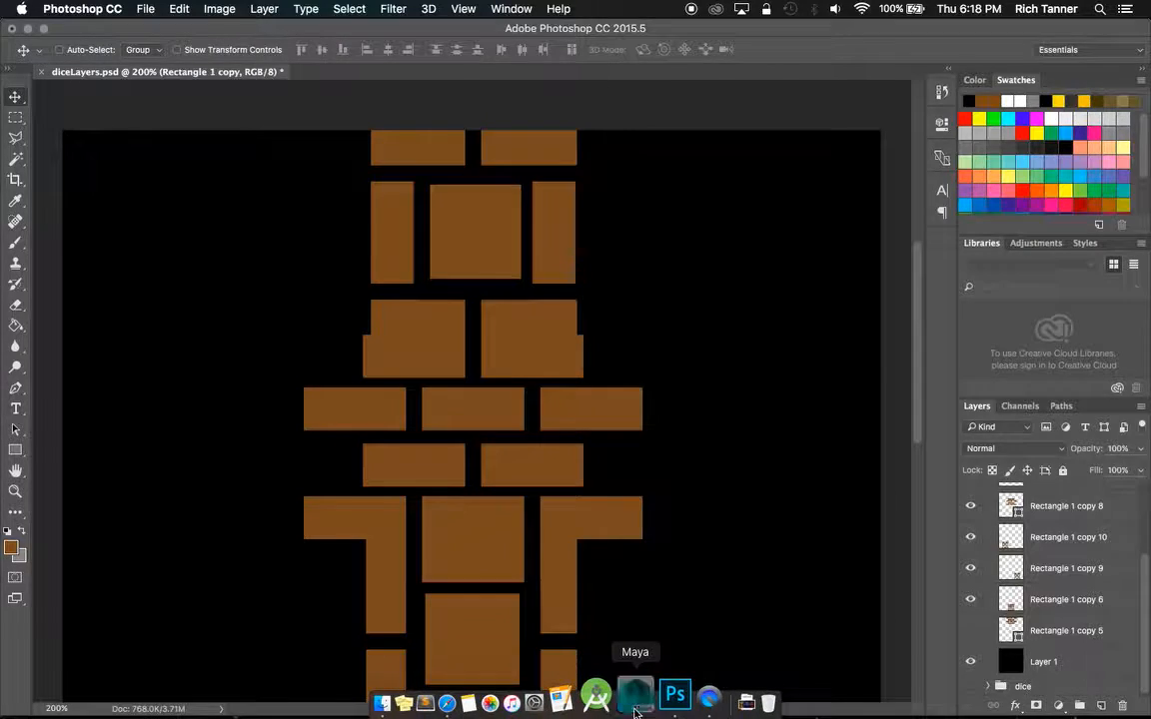
Switch to Maya, close the UV Editor and return the brick cube to object mode.
{"action": "left_click", "coordinate": [636, 703]}
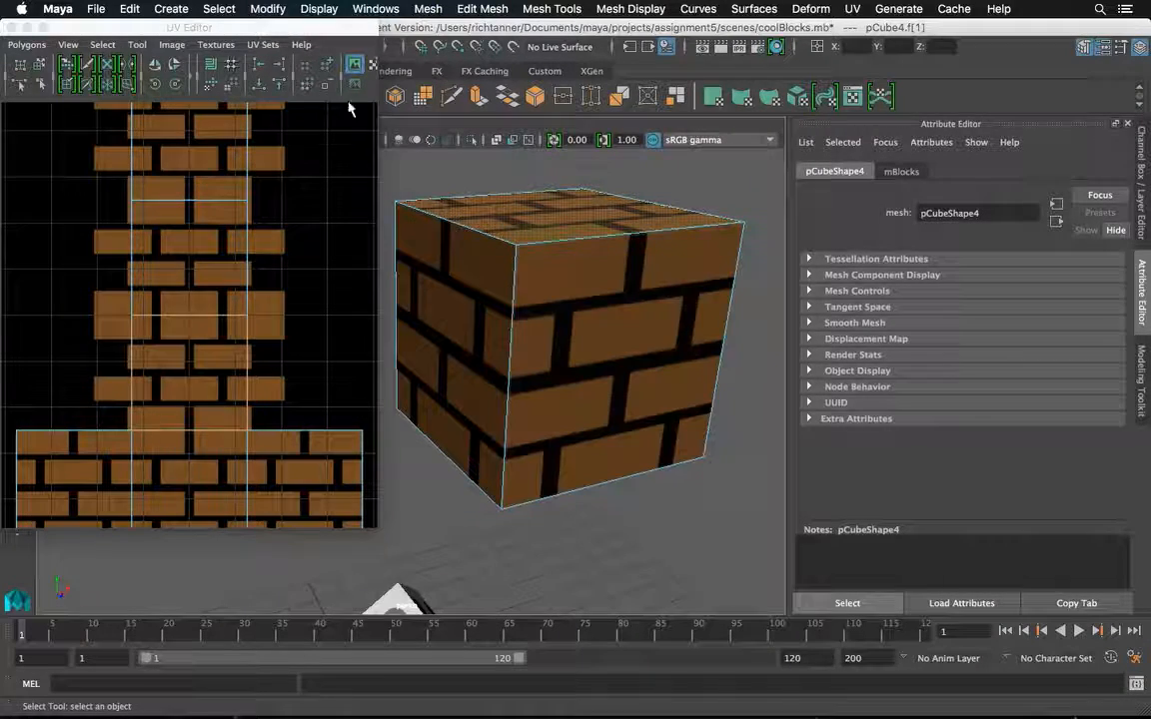
{"action": "left_click", "coordinate": [12, 28]}
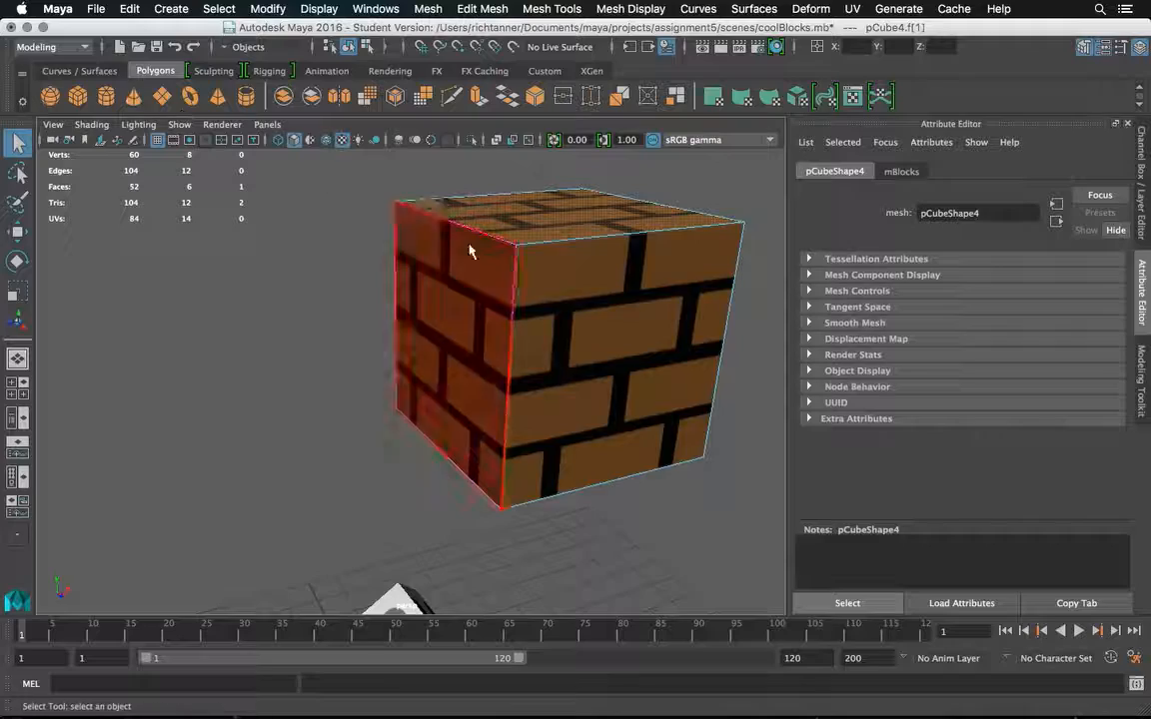
{"action": "left_click", "coordinate": [574, 297]}
{"action": "left_click_drag", "start_coordinate": [610, 272], "coordinate": [601, 287]}
{"action": "right_click", "coordinate": [594, 262]}
{"action": "left_click", "coordinate": [619, 256]}
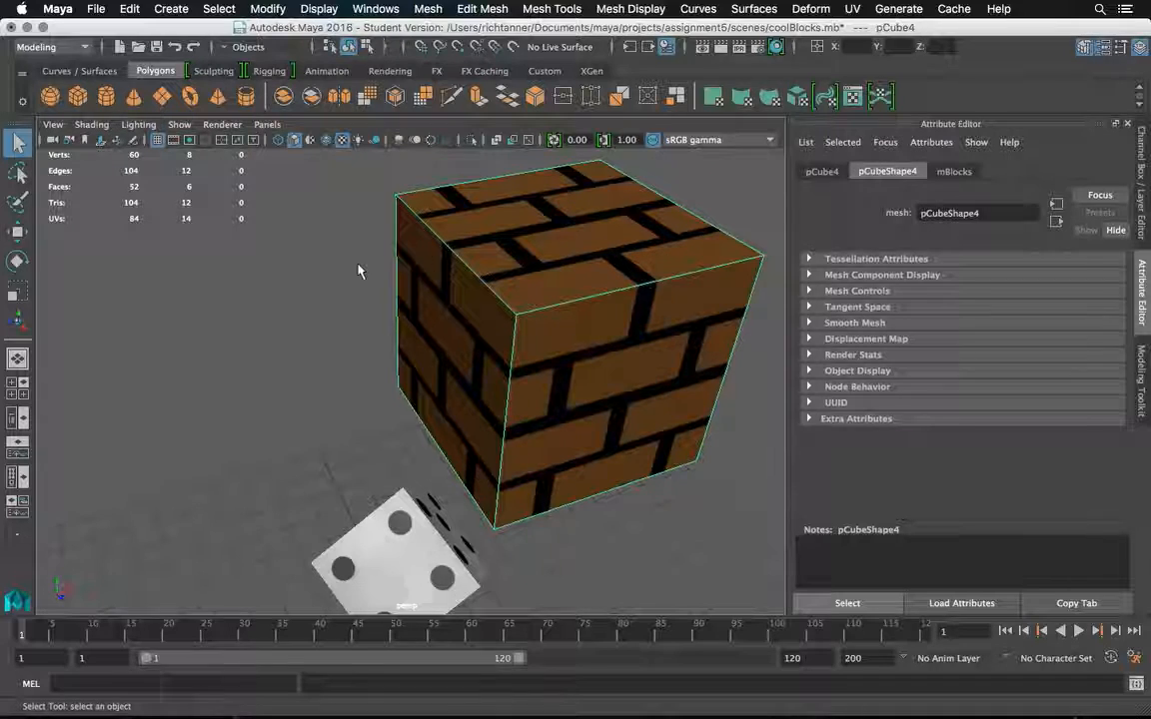
{"action": "left_click", "coordinate": [307, 268]}
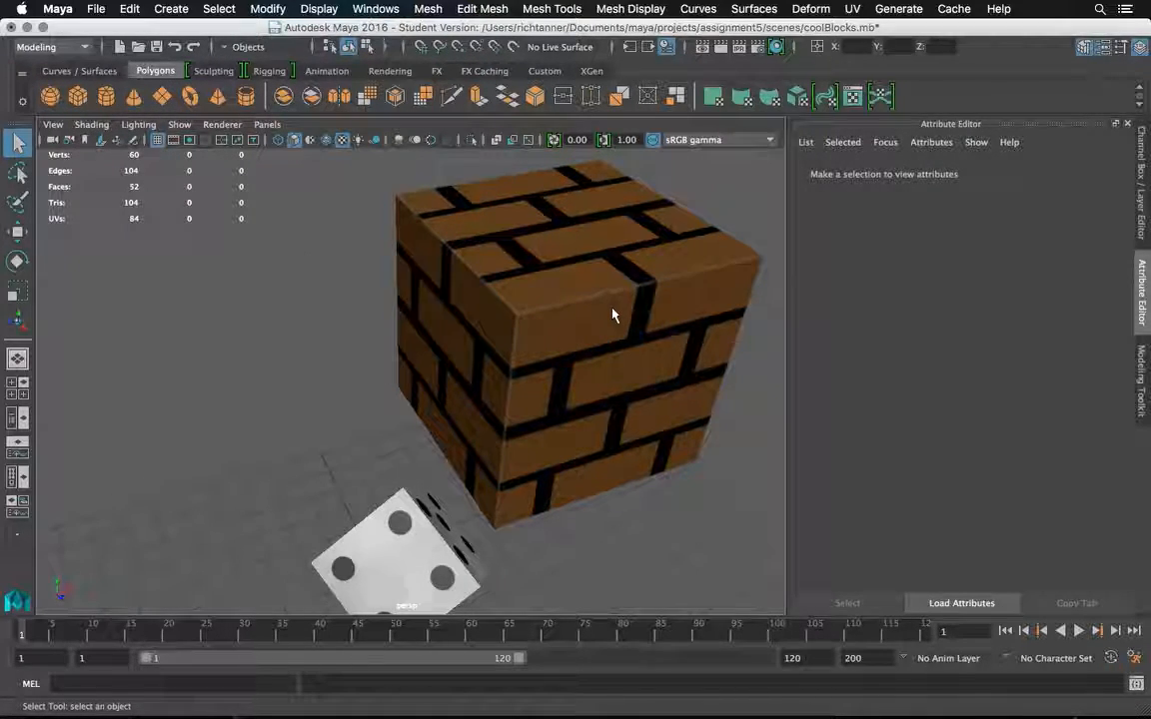
Reload images/mBlocks.png in the file texture connected to the brick cube's mBlocks material color.
{"action": "left_click", "coordinate": [590, 334]}
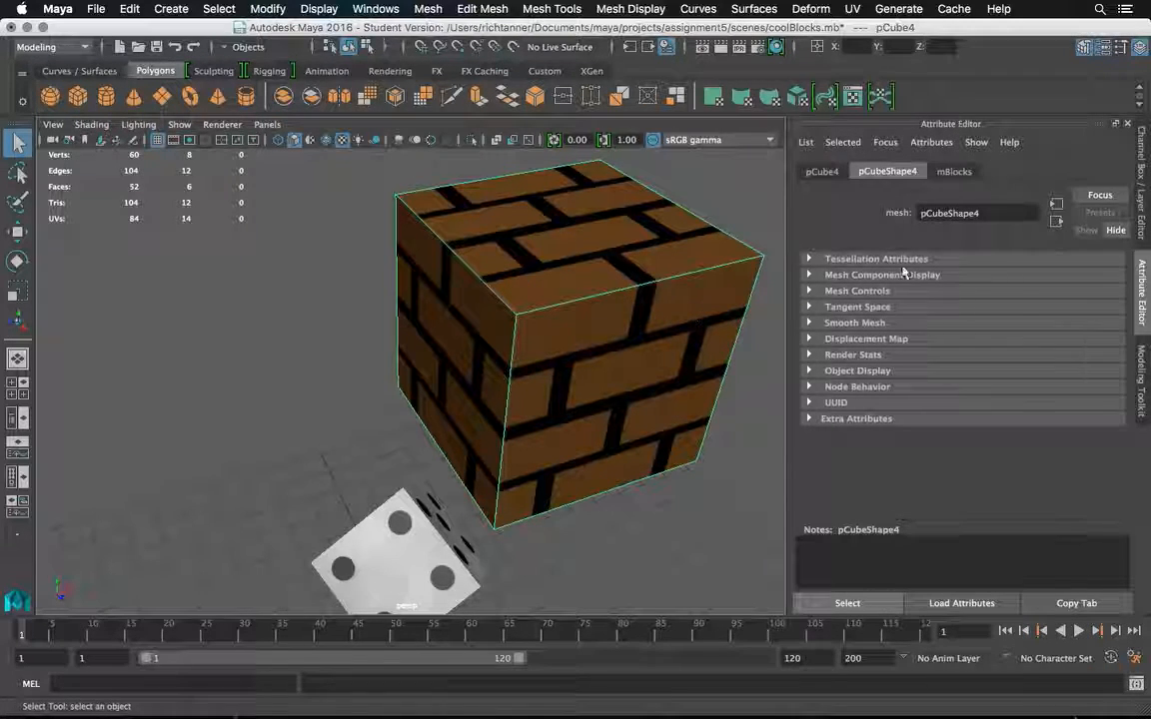
{"action": "left_click", "coordinate": [954, 172]}
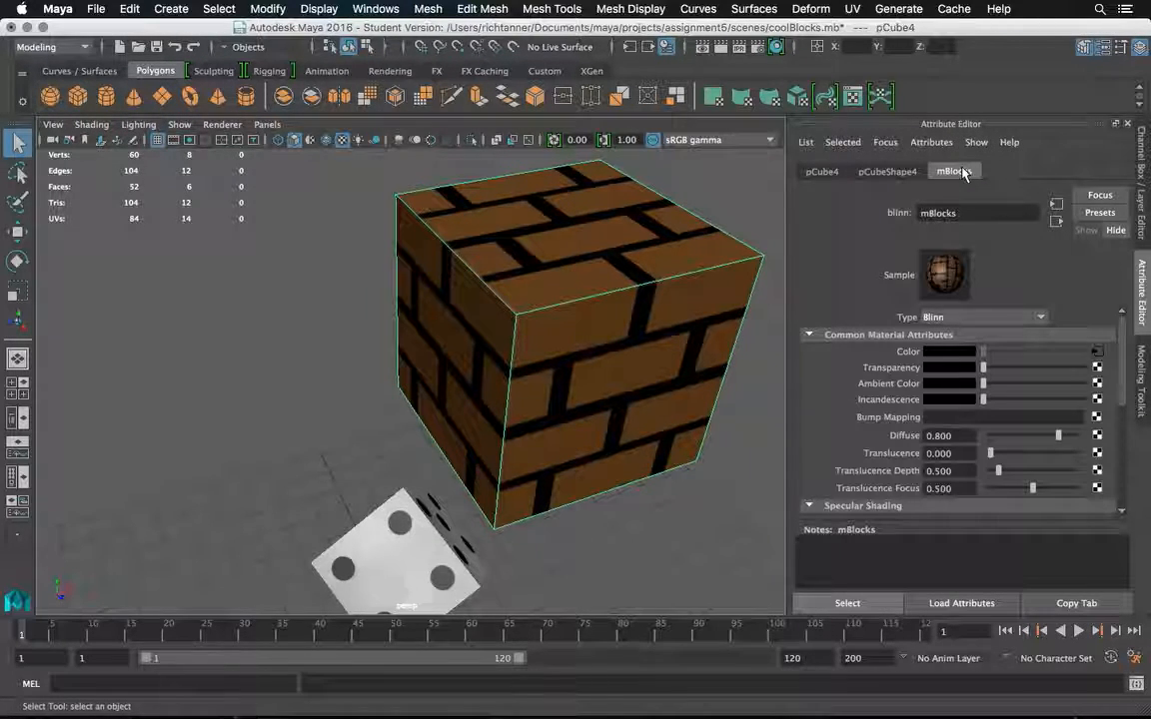
{"action": "left_click", "coordinate": [1099, 357]}
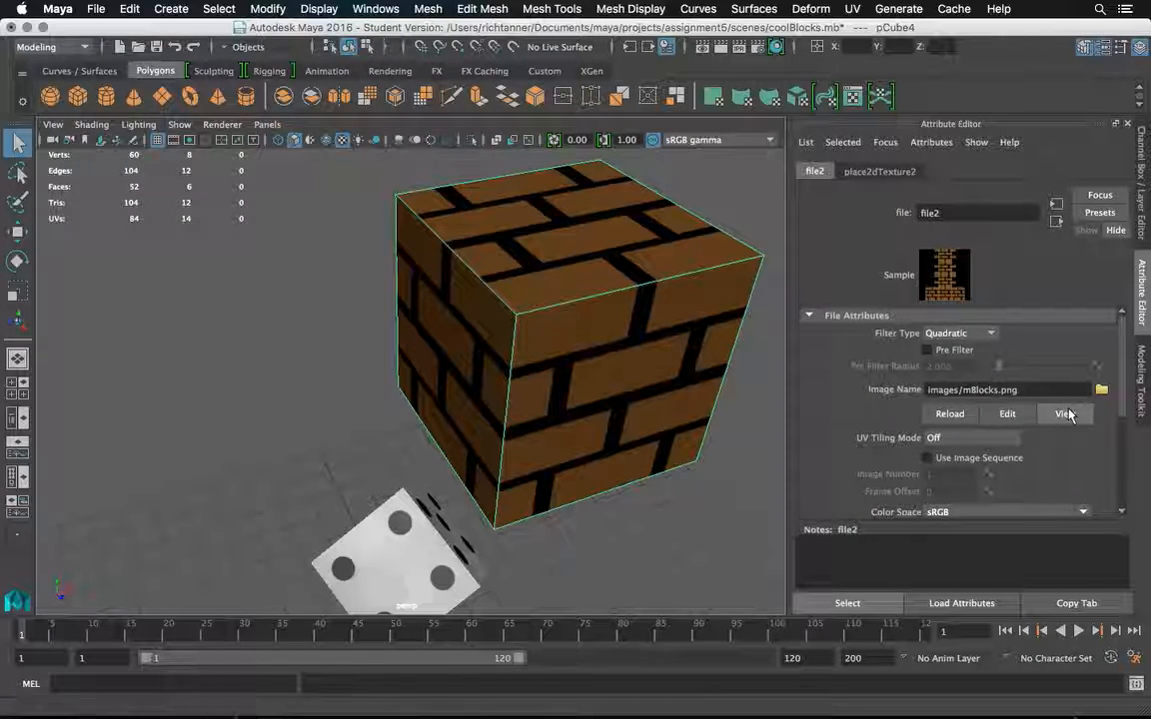
{"action": "left_click", "coordinate": [949, 415]}
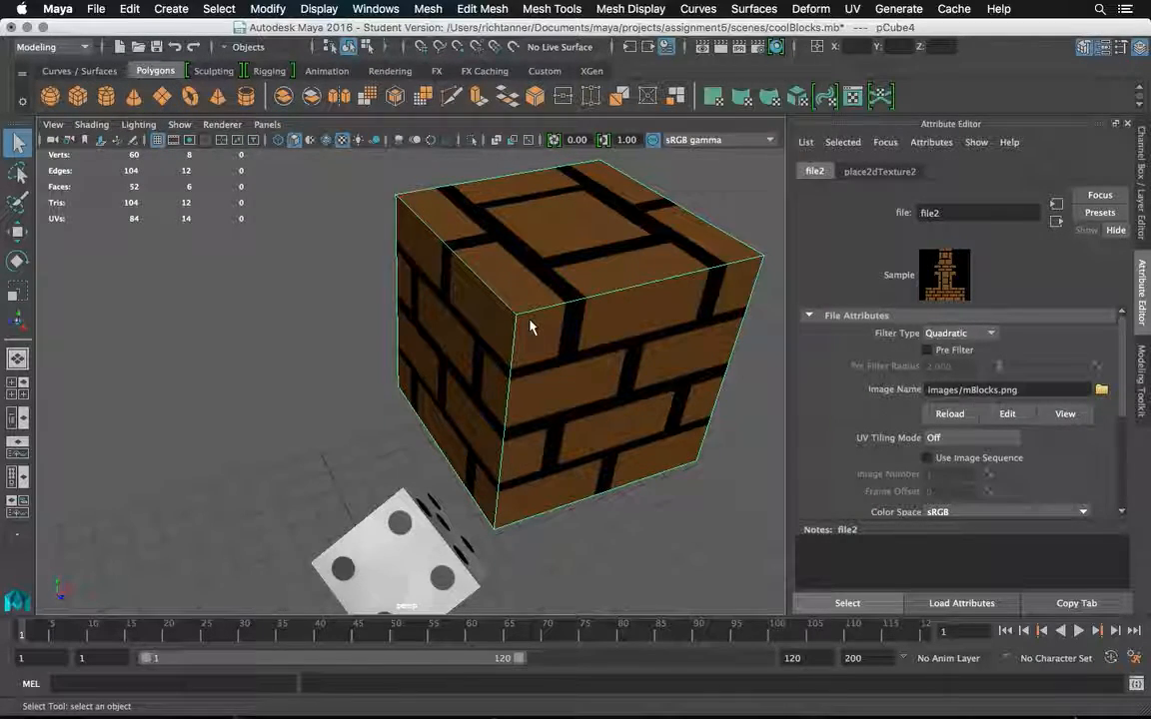
Inspect how the brick pattern meets along the cube's edges and underside, accepting the student-version auto-save notice.
{"action": "left_click_drag", "start_coordinate": [593, 332], "coordinate": [330, 270]}
{"action": "left_click_drag", "start_coordinate": [400, 274], "coordinate": [500, 238]}
{"action": "left_click", "coordinate": [499, 239]}
{"action": "left_click_drag", "start_coordinate": [273, 262], "coordinate": [300, 234]}
{"action": "scroll", "coordinate": [390, 314], "scroll_direction": "up", "scroll_amount": 5}
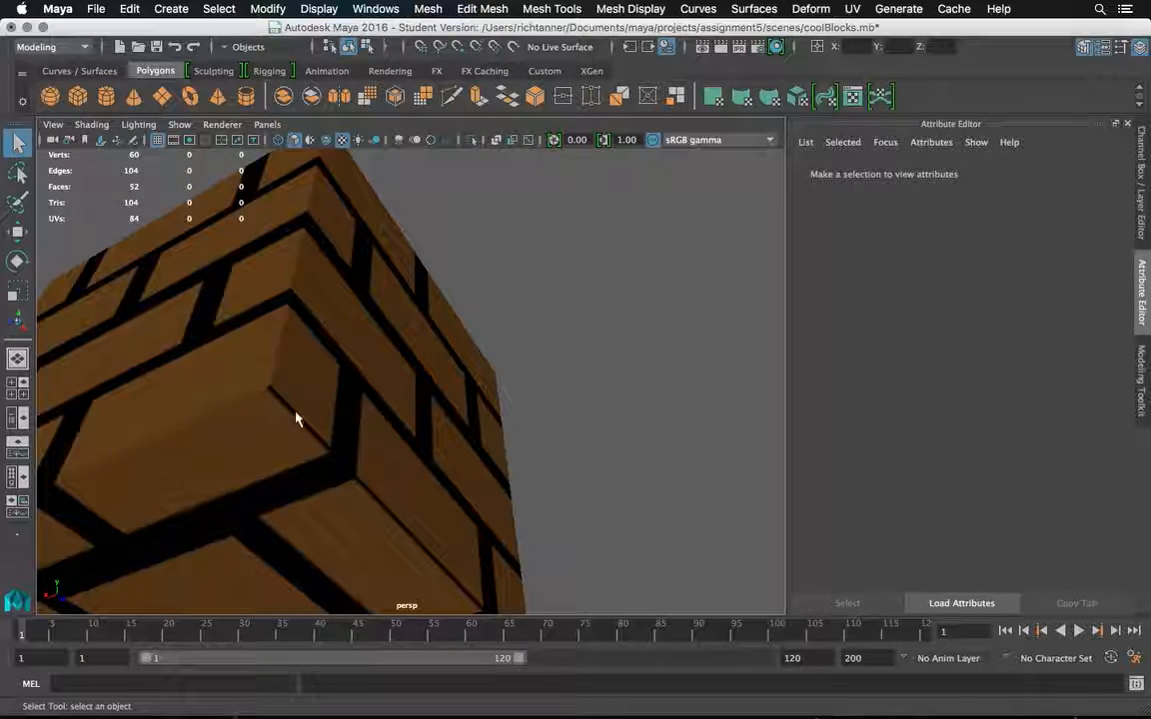
{"action": "left_click_drag", "start_coordinate": [338, 390], "coordinate": [645, 291]}
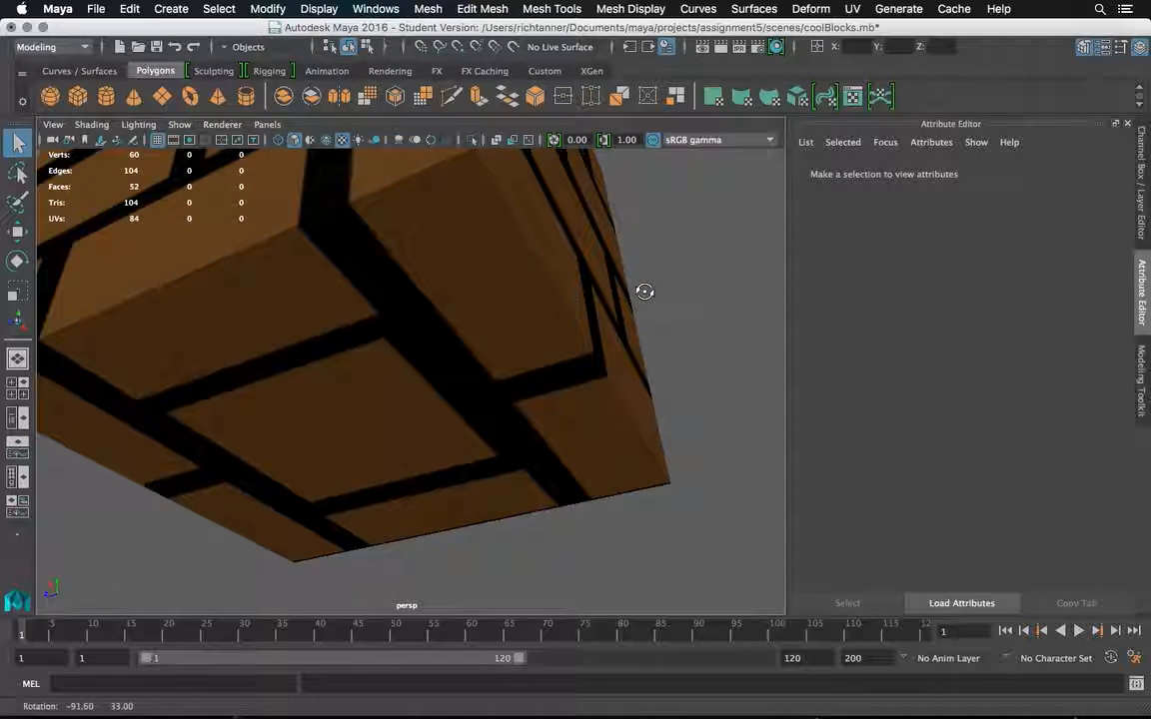
{"action": "left_click_drag", "start_coordinate": [545, 262], "coordinate": [506, 256]}
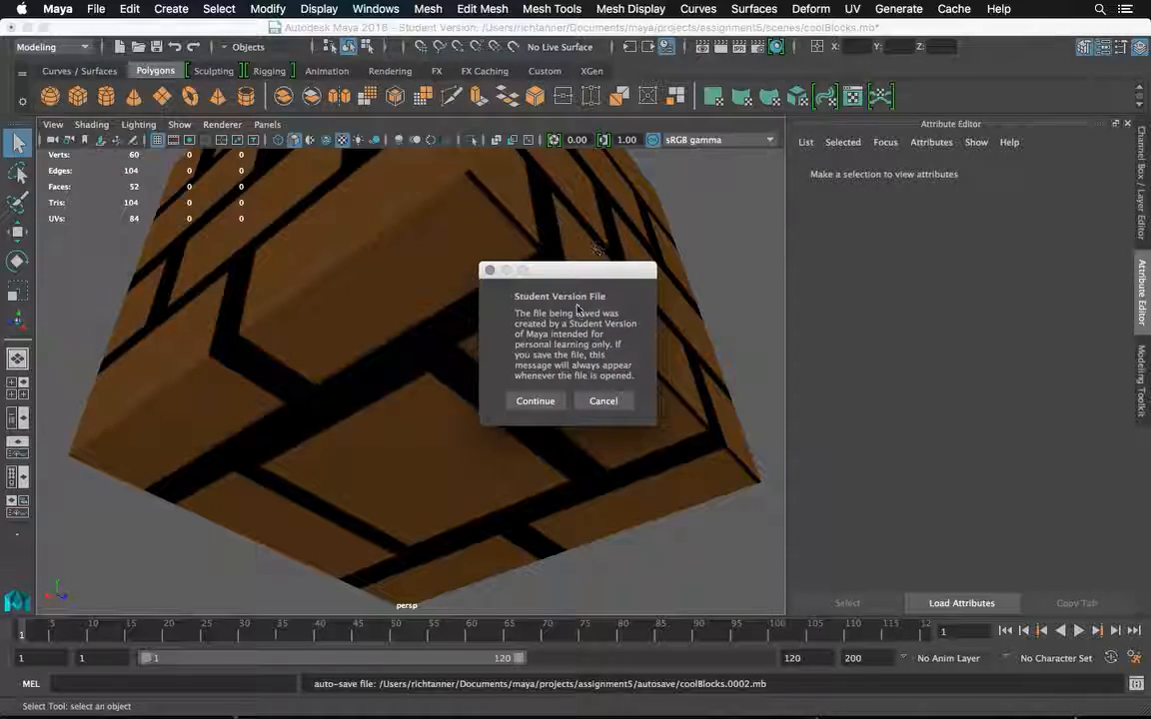
{"action": "left_click", "coordinate": [560, 406]}
{"action": "left_click_drag", "start_coordinate": [596, 301], "coordinate": [556, 283]}
Show the brick cube in the UV Editor and select its bottom face to compare it with the neighbouring side's UVs.
{"action": "left_click", "coordinate": [571, 314]}
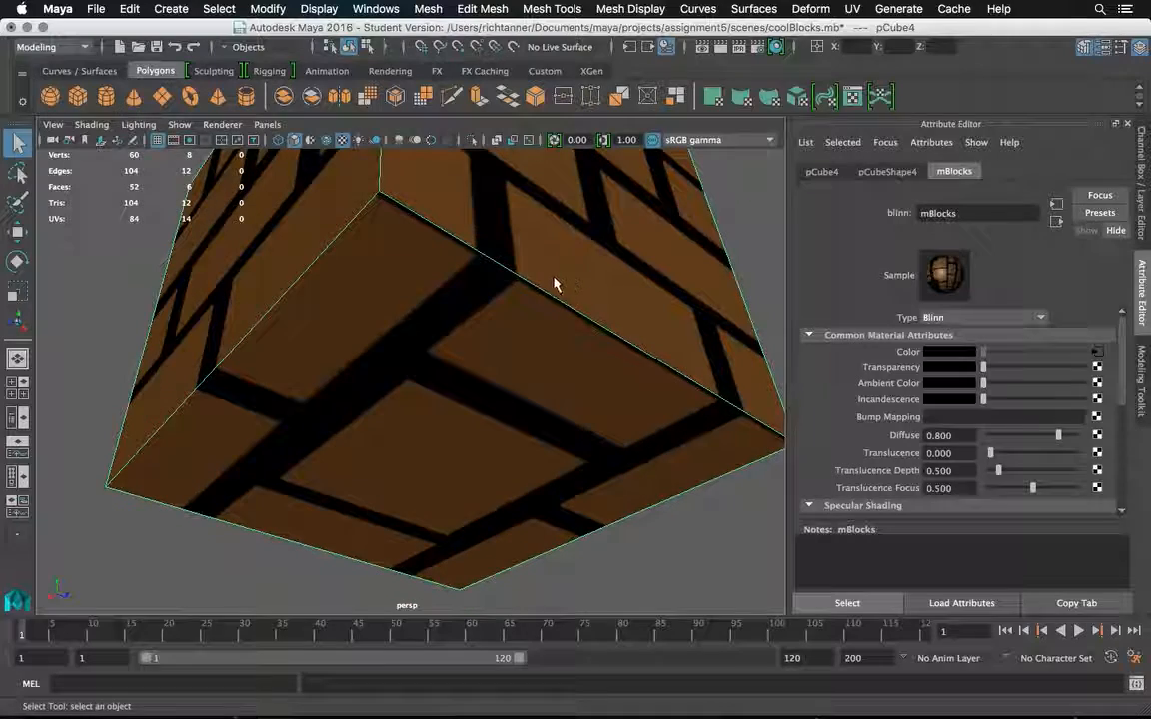
{"action": "left_click", "coordinate": [850, 10]}
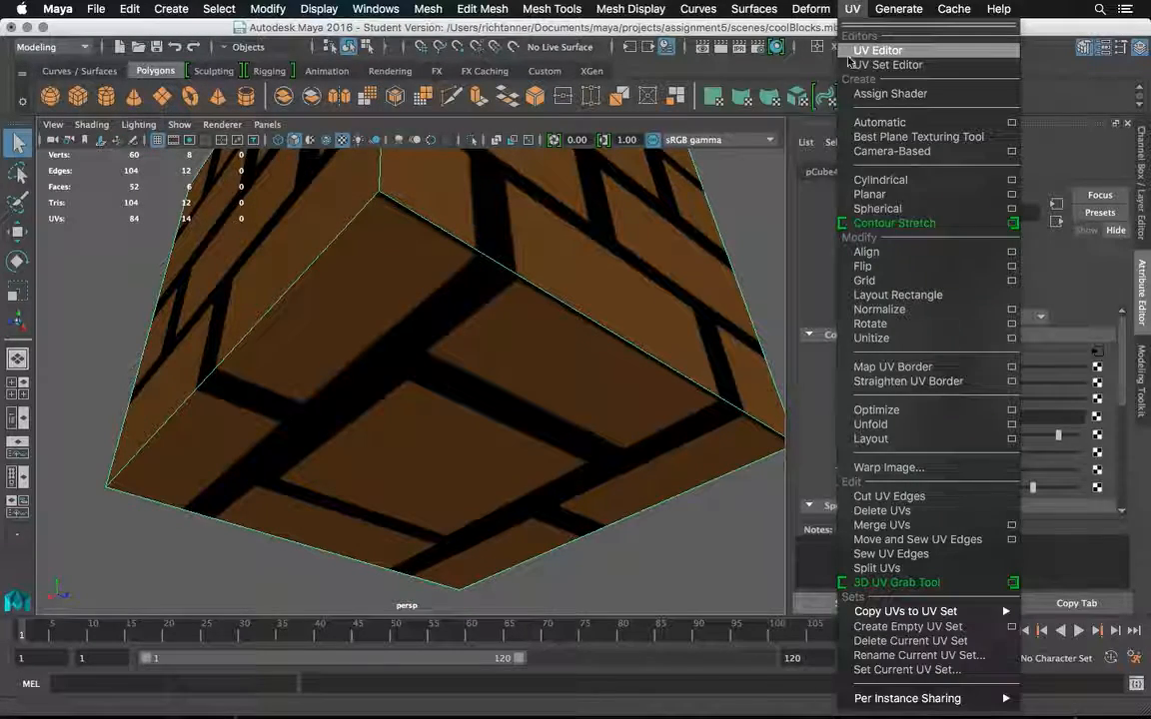
{"action": "left_click", "coordinate": [567, 283]}
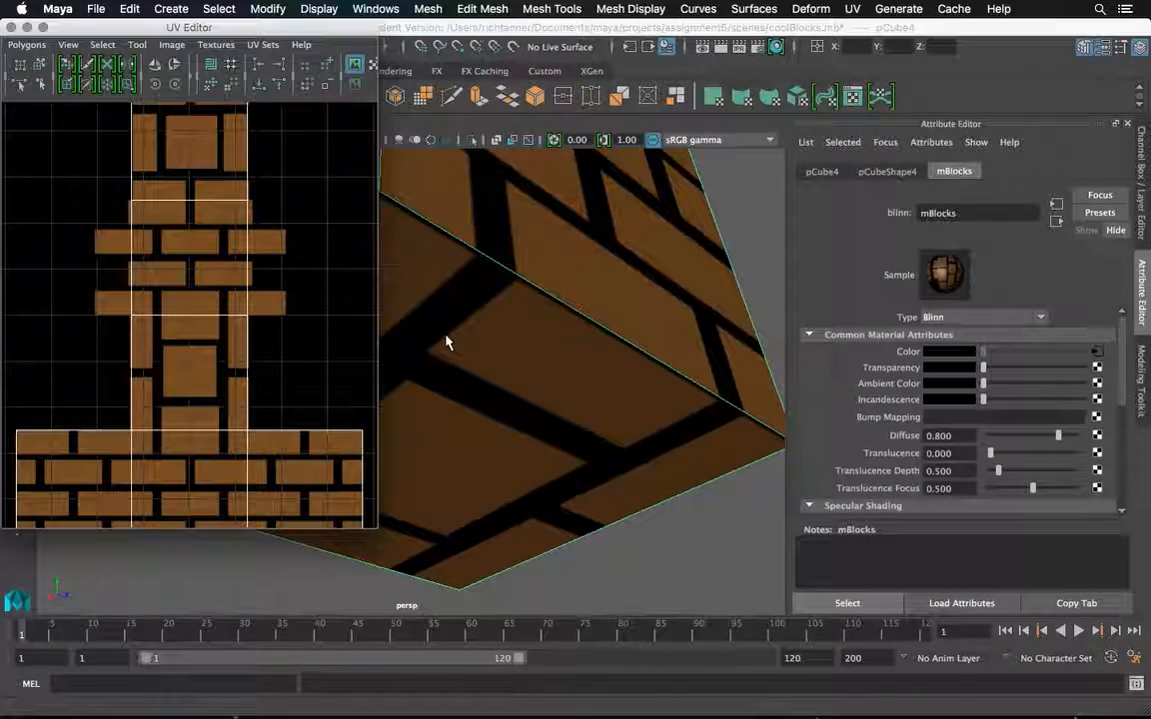
{"action": "right_click", "coordinate": [481, 345]}
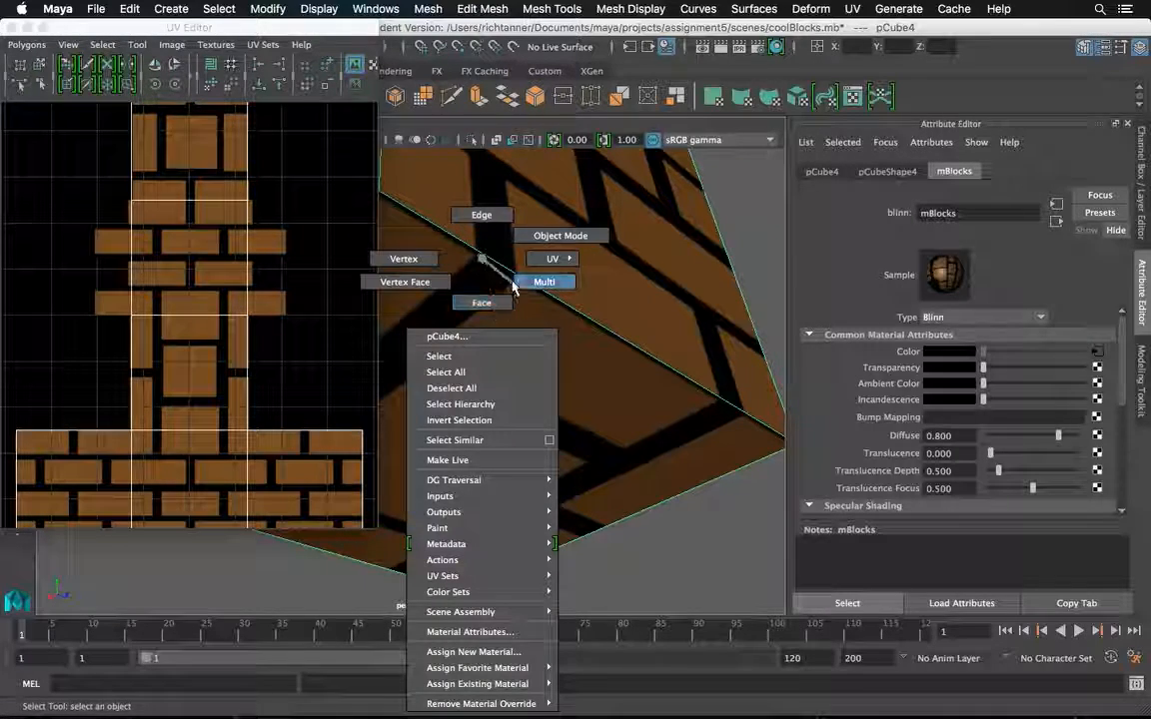
{"action": "left_click", "coordinate": [481, 303]}
{"action": "left_click", "coordinate": [477, 344]}
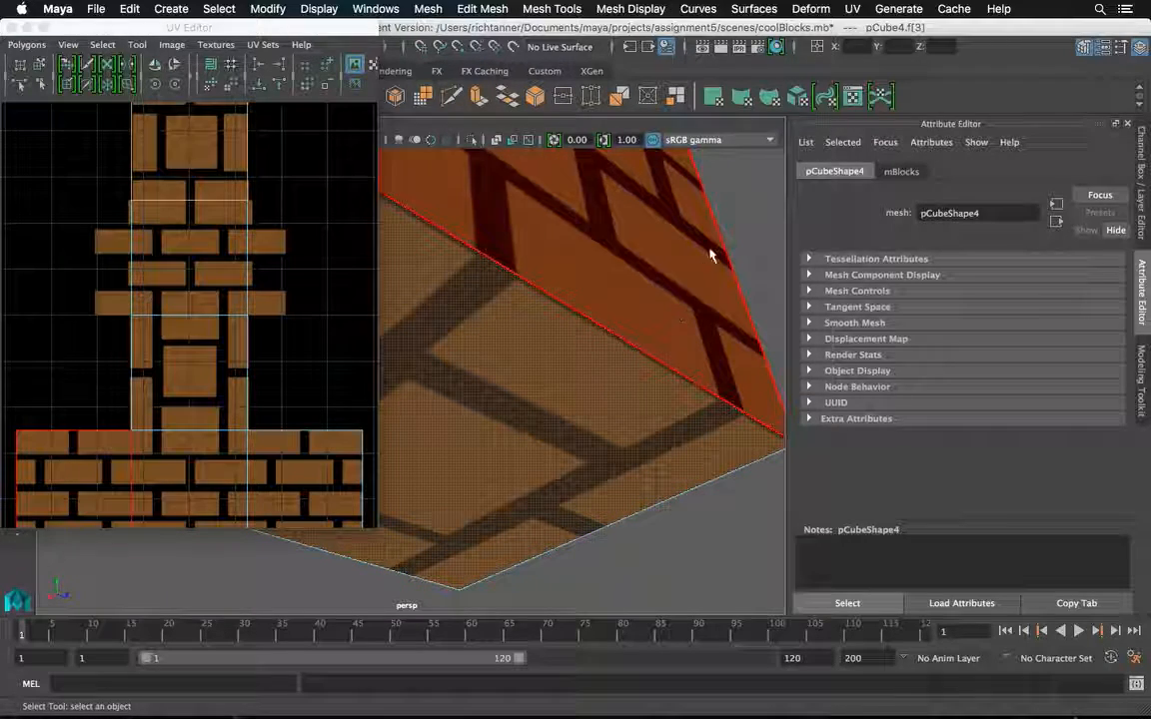
{"action": "left_click", "coordinate": [759, 218]}
Return the brick cube to object mode, close the UV Editor and clear the selection.
{"action": "right_click", "coordinate": [637, 262]}
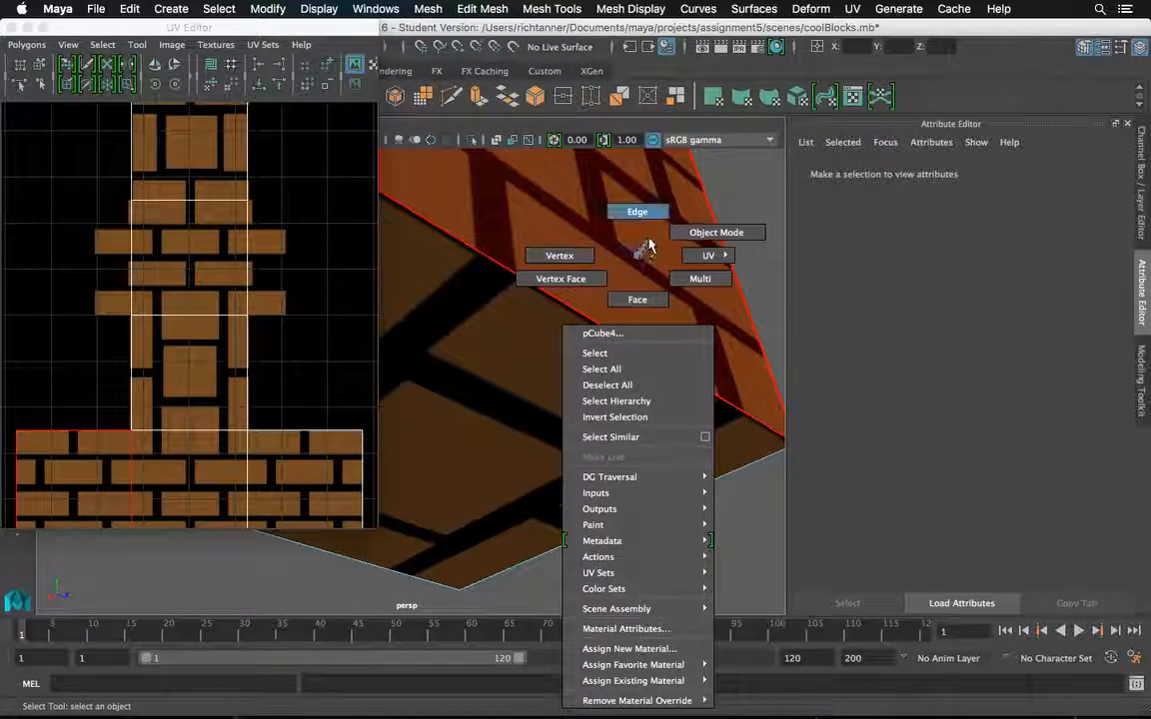
{"action": "left_click", "coordinate": [679, 234]}
{"action": "left_click", "coordinate": [649, 245]}
{"action": "left_click_drag", "start_coordinate": [668, 230], "coordinate": [687, 303]}
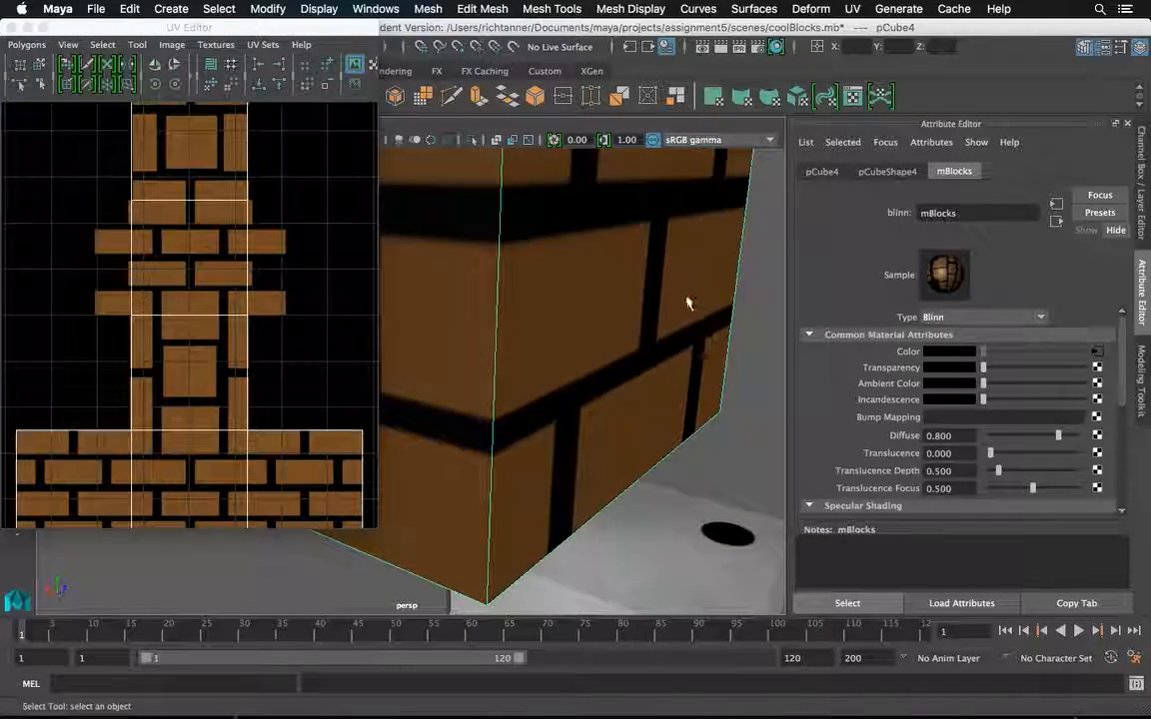
{"action": "left_click", "coordinate": [12, 29]}
{"action": "left_click_drag", "start_coordinate": [582, 190], "coordinate": [598, 212]}
{"action": "scroll", "coordinate": [588, 226], "scroll_direction": "down", "scroll_amount": 5}
{"action": "left_click", "coordinate": [628, 231]}
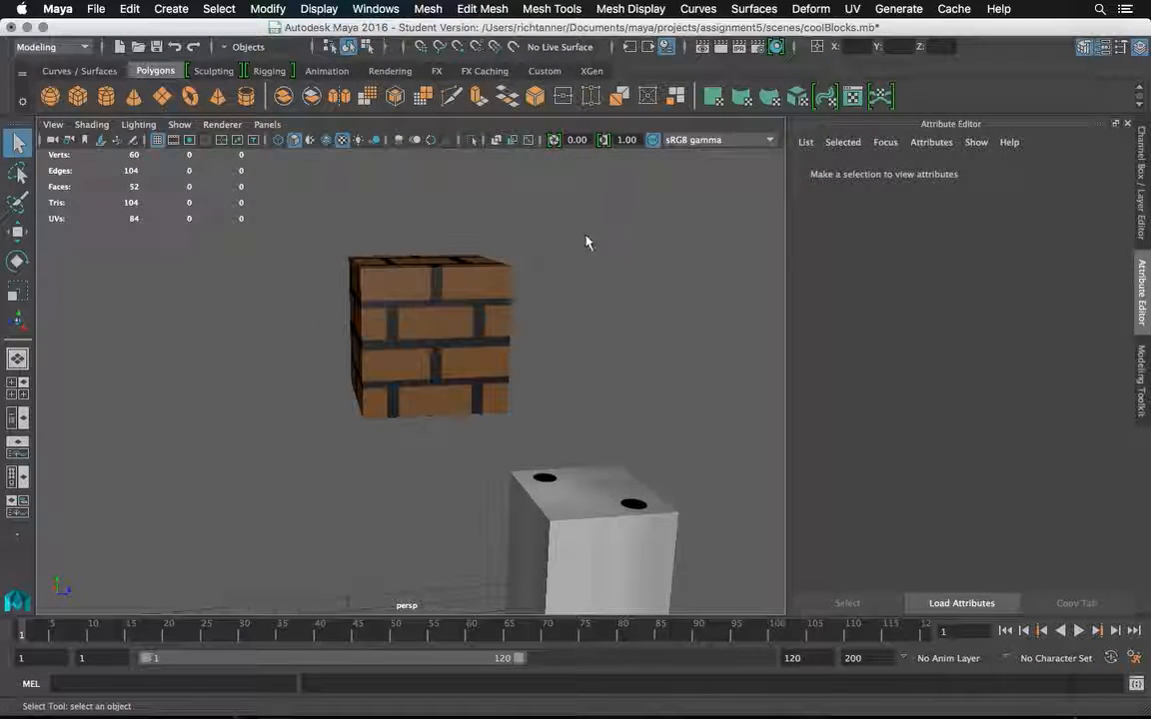
Duplicate the brick cube and move the copy along Z to about 4.25, directly beside the original.
{"action": "key", "text": "a"}
{"action": "left_click_drag", "start_coordinate": [418, 246], "coordinate": [688, 262]}
{"action": "left_click", "coordinate": [397, 242]}
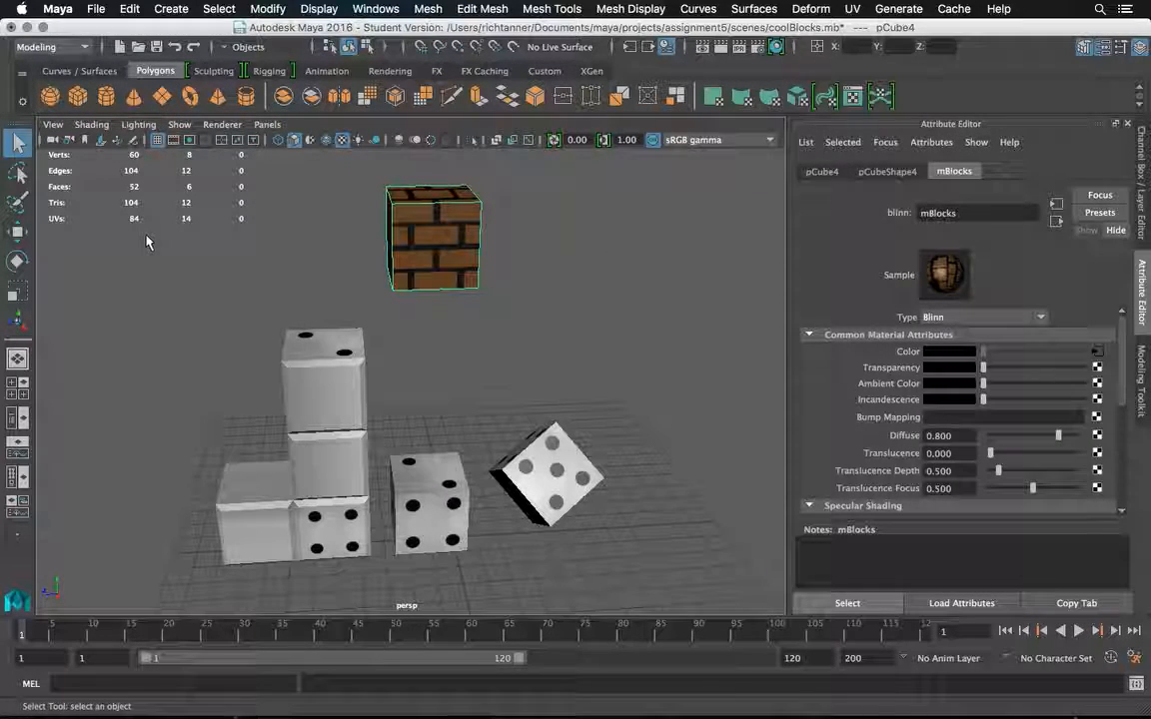
{"action": "key", "text": "ctrl+d"}
{"action": "left_click", "coordinate": [16, 233]}
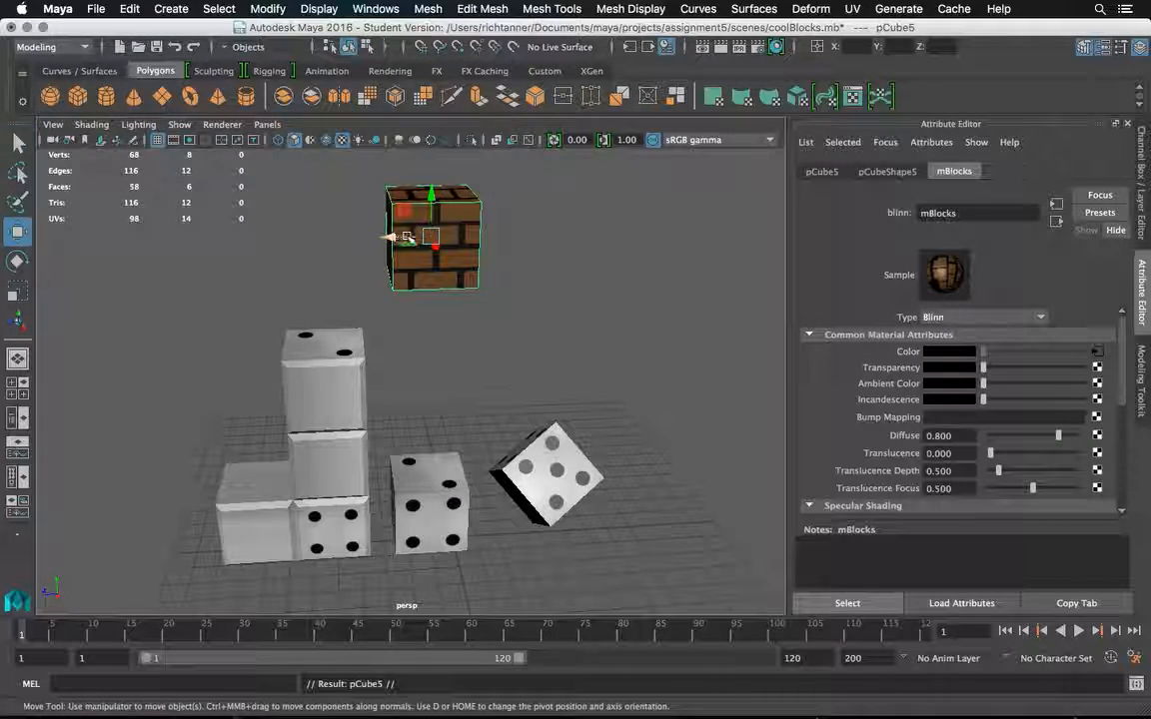
{"action": "left_click_drag", "start_coordinate": [407, 240], "coordinate": [307, 241]}
{"action": "key", "text": "ctrl+z"}
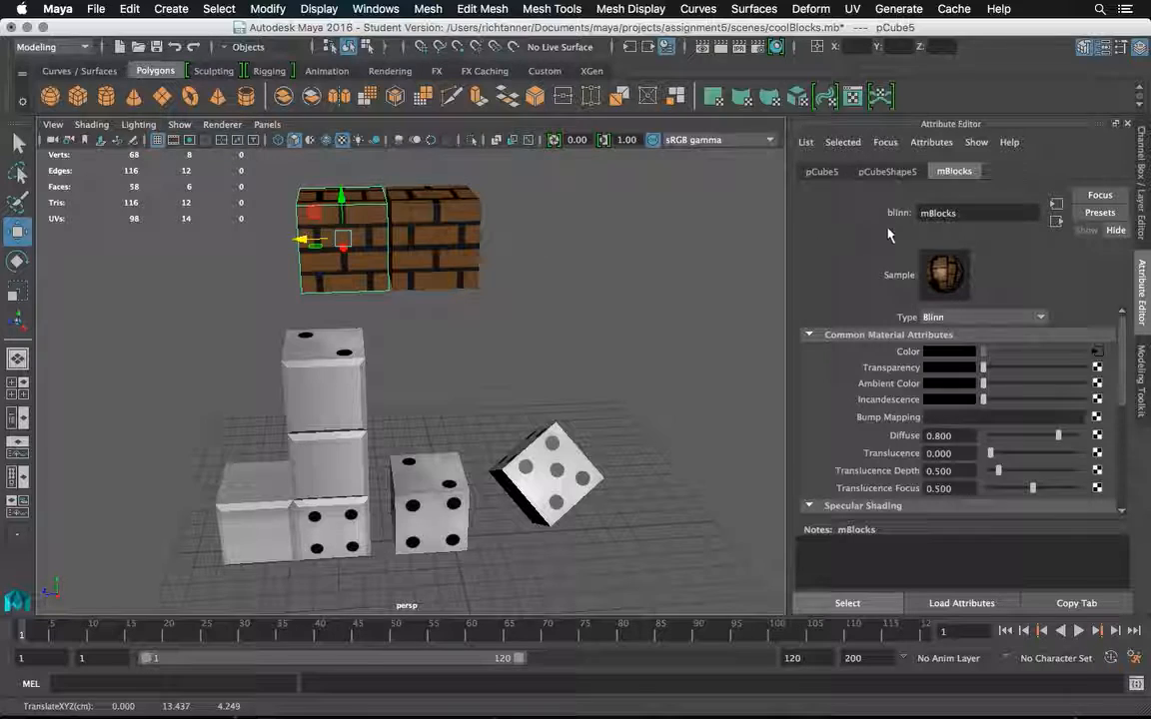
Rotate the duplicated brick cube to 90° about the Y axis.
{"action": "left_click", "coordinate": [809, 169]}
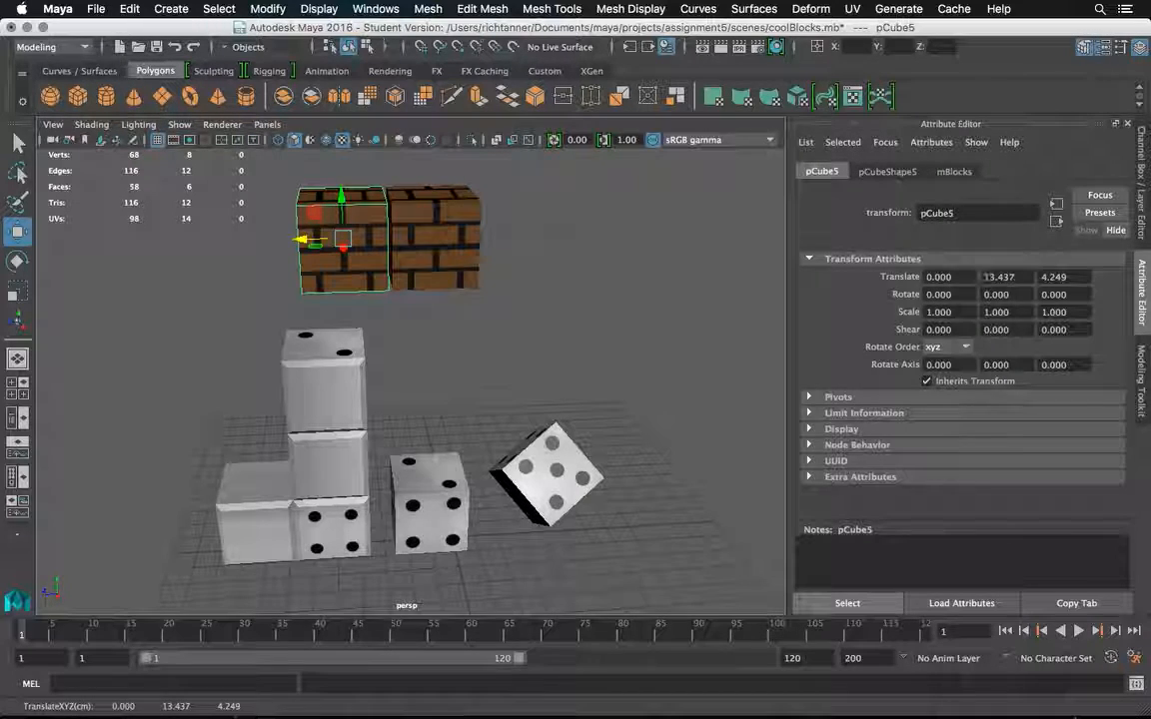
{"action": "left_click", "coordinate": [17, 262]}
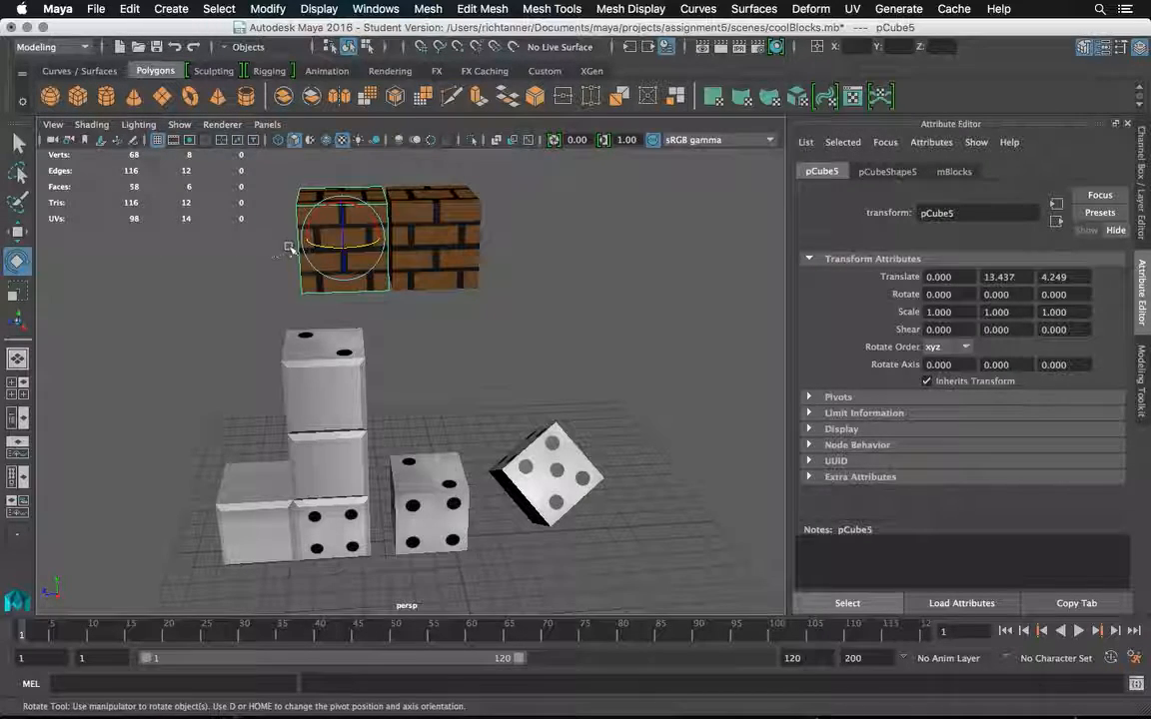
{"action": "left_click_drag", "start_coordinate": [313, 245], "coordinate": [366, 246]}
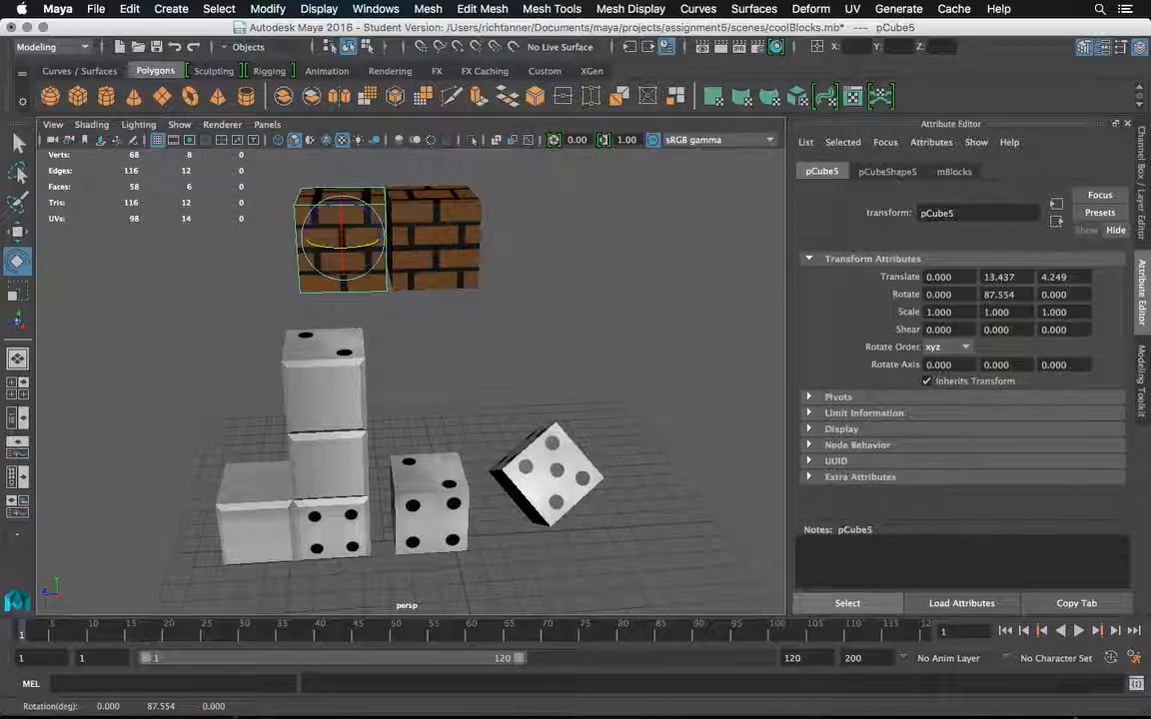
{"action": "type", "text": "90"}
{"action": "key", "text": "Return"}
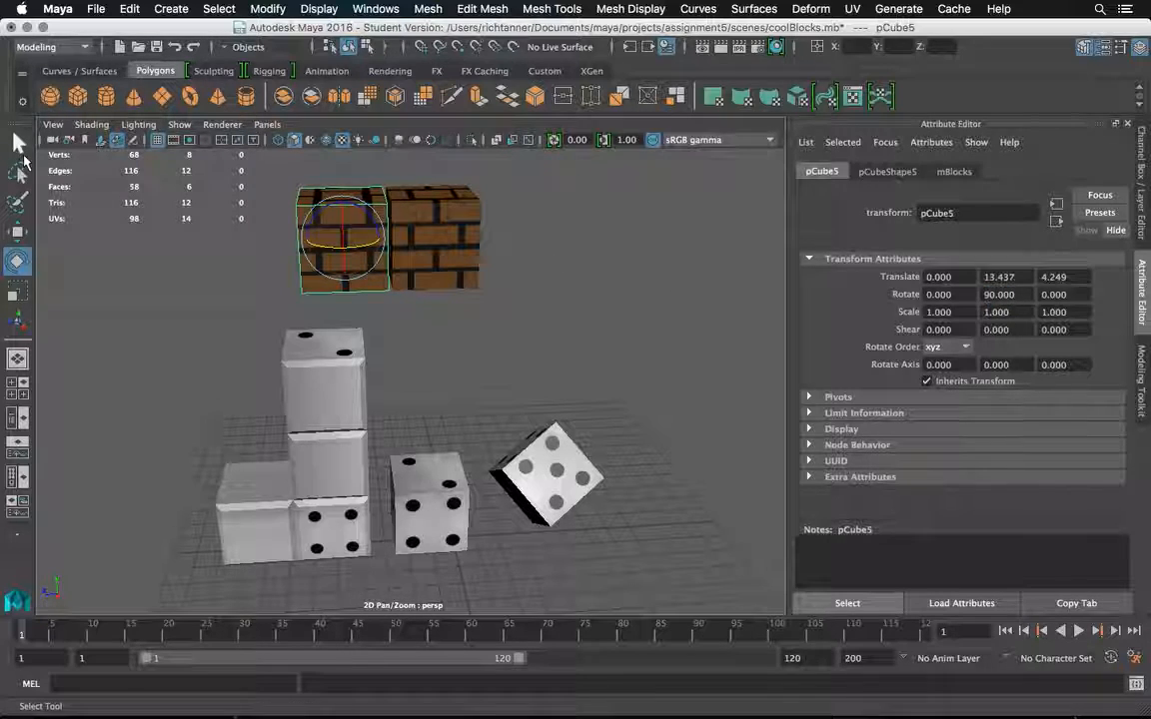
Move the duplicated brick cube along Z to about 4.14 so it closes up against the original, and clear the selection.
{"action": "left_click", "coordinate": [22, 150]}
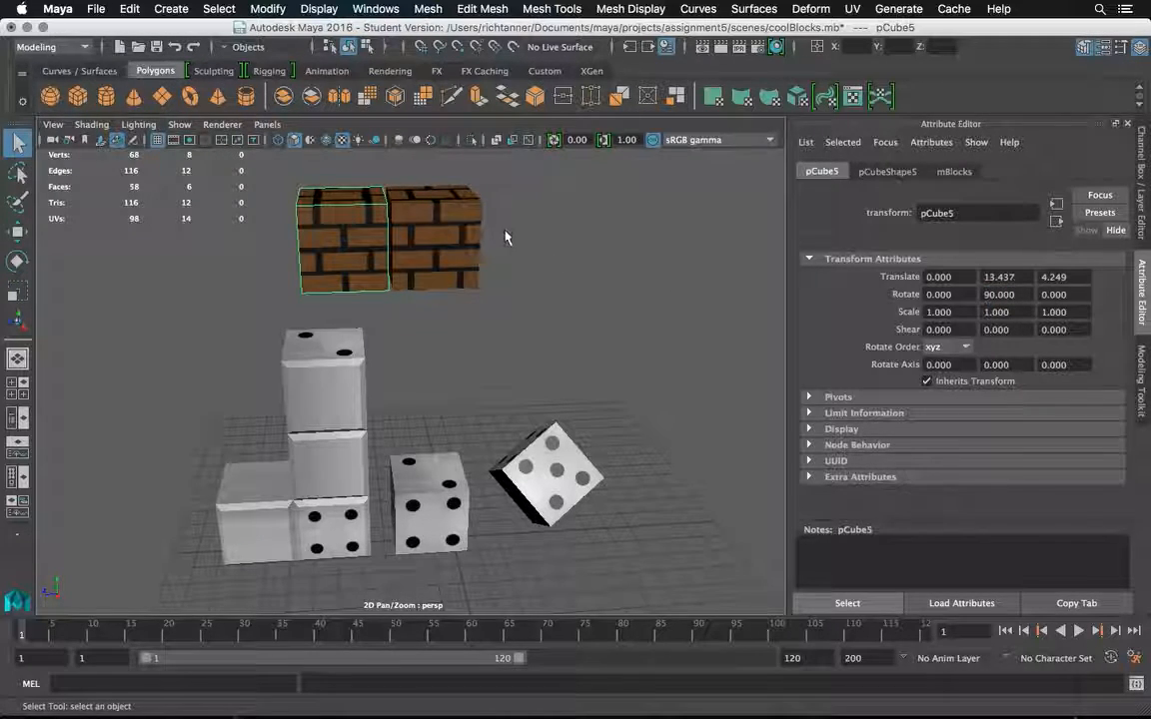
{"action": "key", "text": "w"}
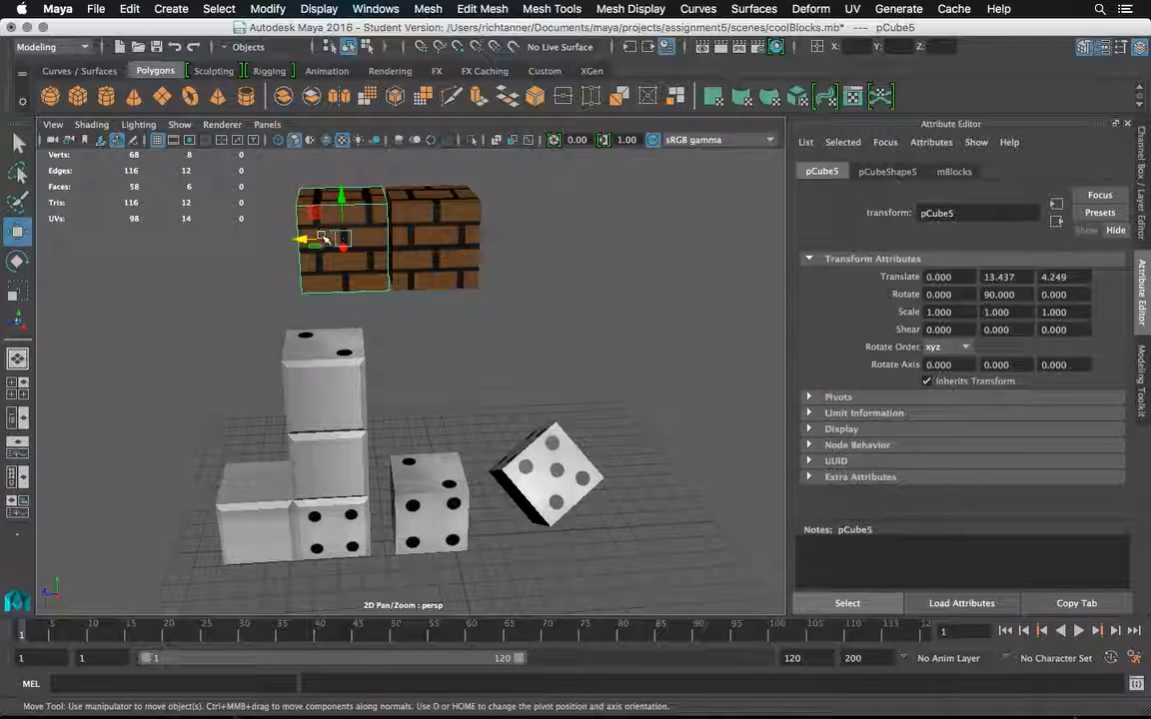
{"action": "left_click_drag", "start_coordinate": [308, 240], "coordinate": [309, 240]}
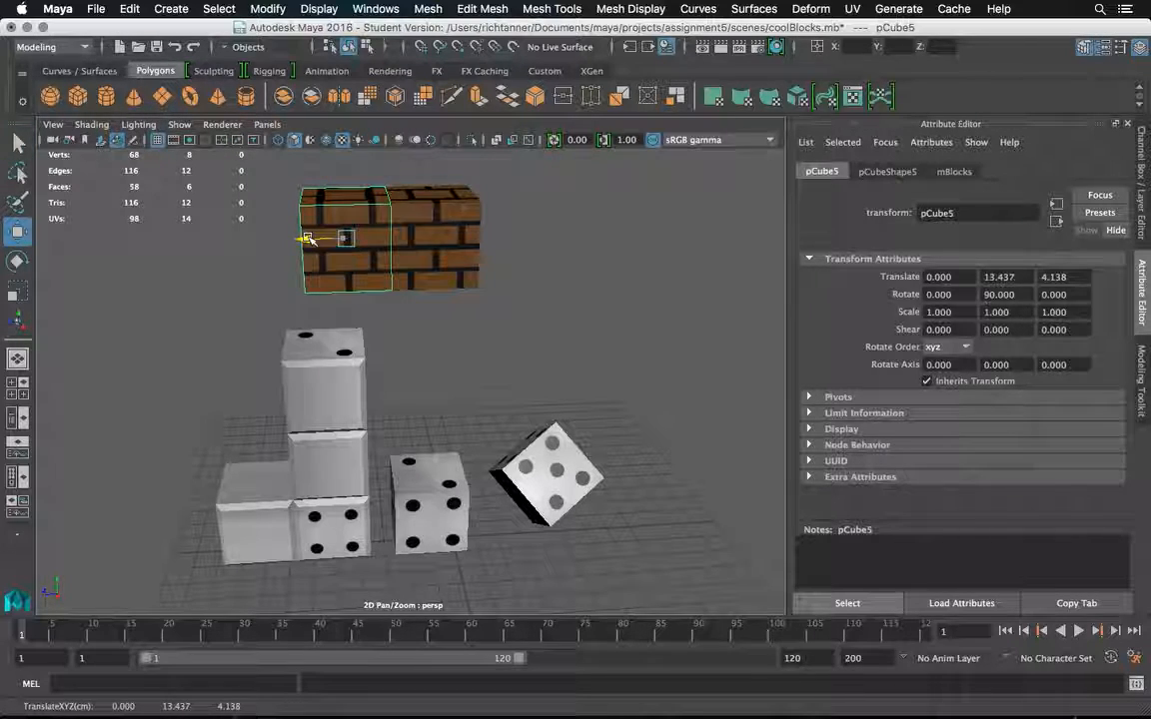
{"action": "left_click", "coordinate": [521, 236]}
Set the duplicated brick cube's Y rotation to 0, clear the selection and save the scene.
{"action": "left_click_drag", "start_coordinate": [529, 243], "coordinate": [590, 267], "text": "alt"}
{"action": "left_click_drag", "start_coordinate": [506, 260], "coordinate": [382, 232], "text": "alt"}
{"action": "left_click", "coordinate": [382, 238]}
{"action": "double_click", "coordinate": [1017, 294]}
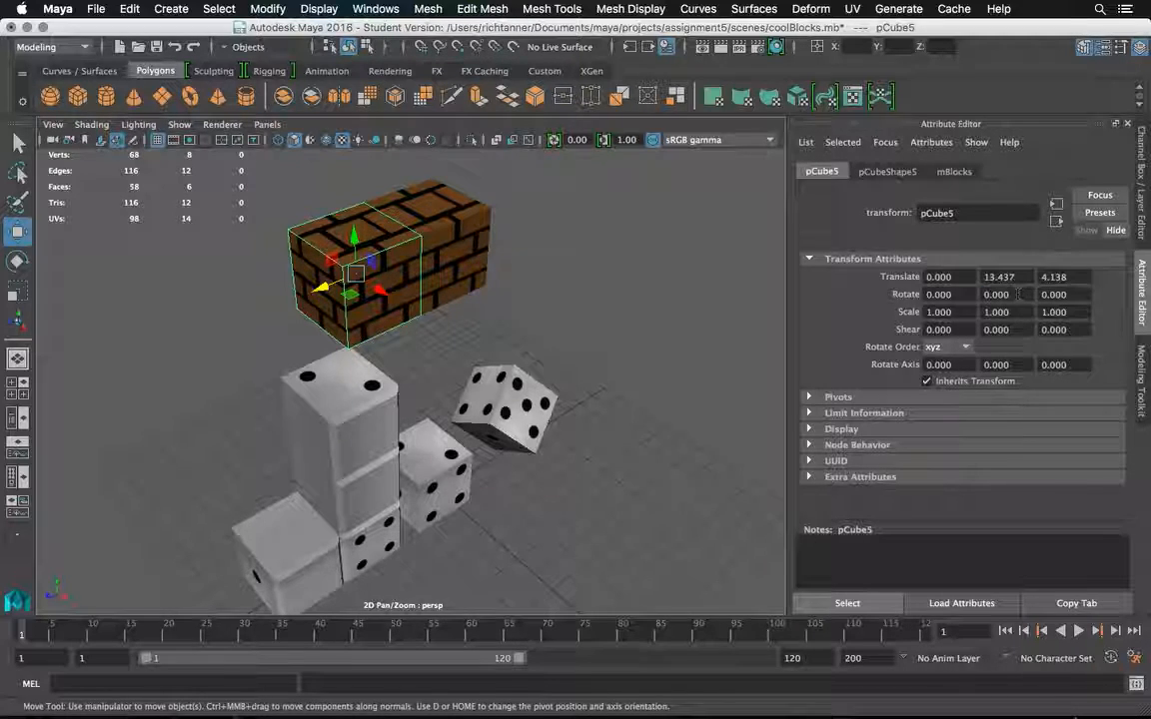
{"action": "left_click", "coordinate": [584, 238]}
{"action": "key", "text": "super+s"}
Check the brick pattern across the tops of the two cubes and switch to the diceLayers.psd texture in Photoshop.
{"action": "left_click_drag", "start_coordinate": [583, 235], "coordinate": [554, 259], "text": "alt"}
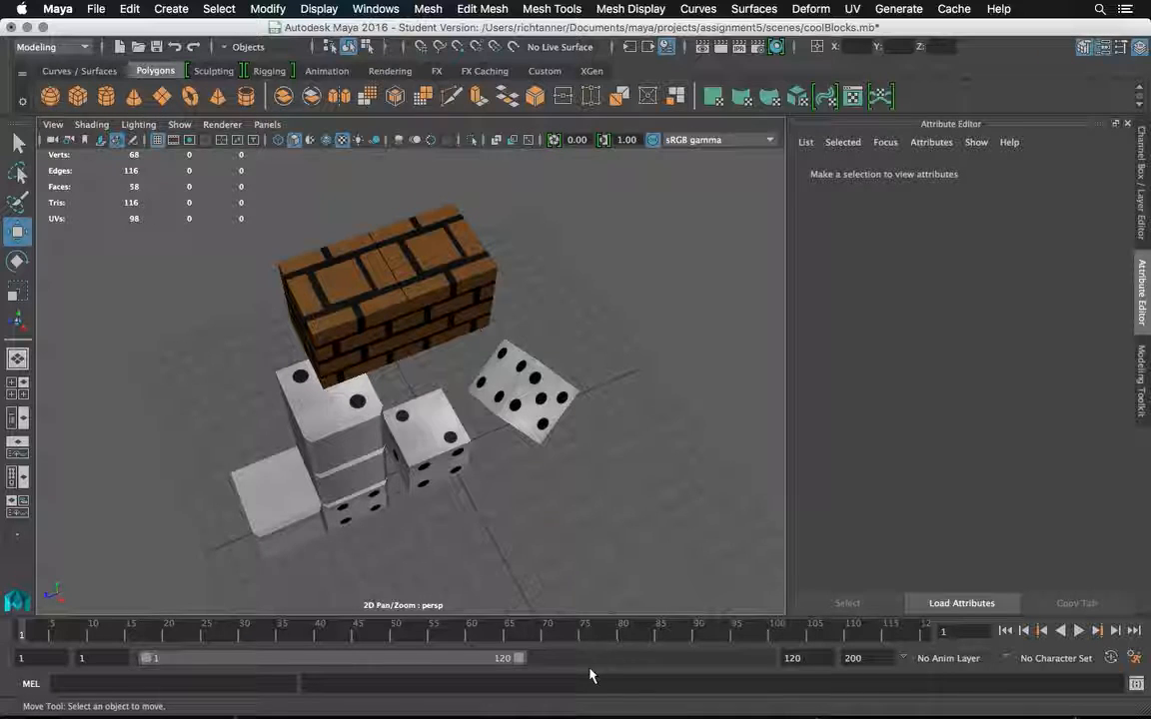
{"action": "mouse_move", "coordinate": [498, 715]}
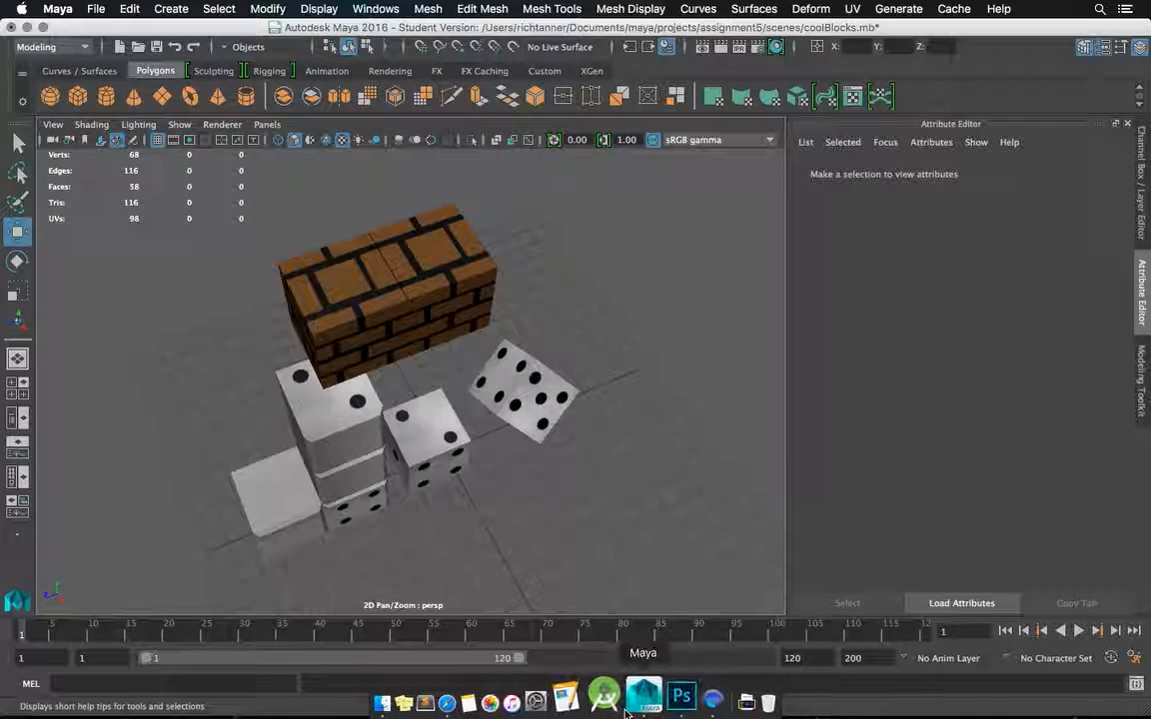
{"action": "left_click", "coordinate": [656, 703]}
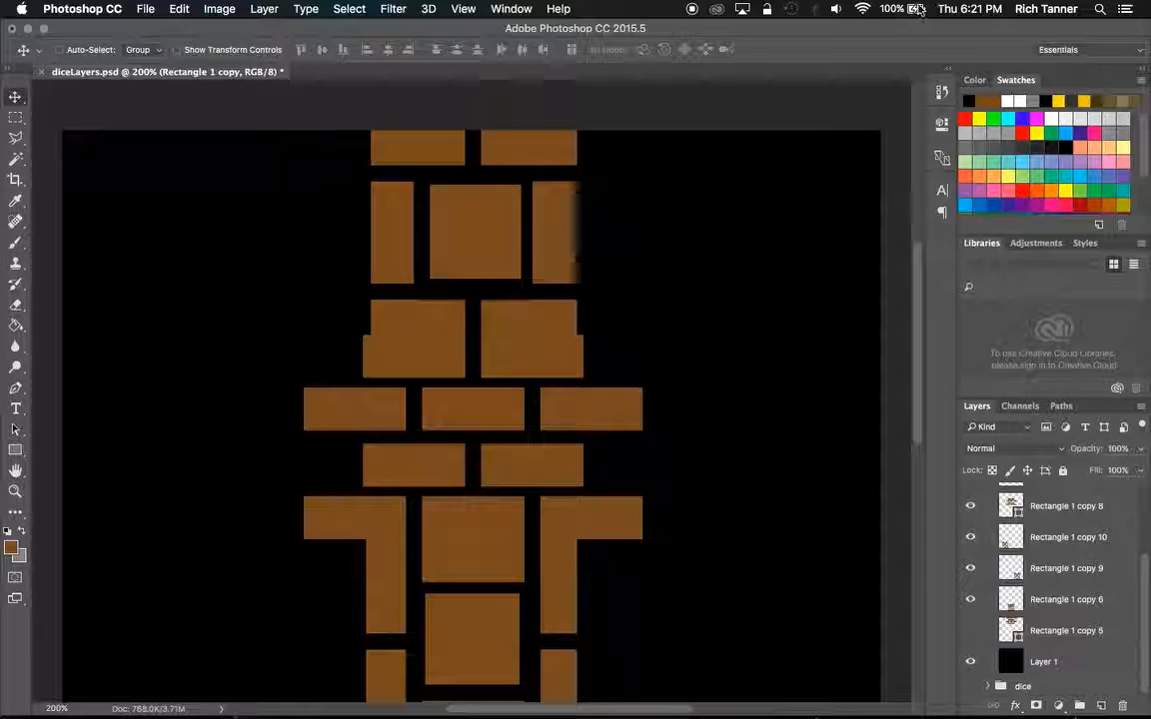